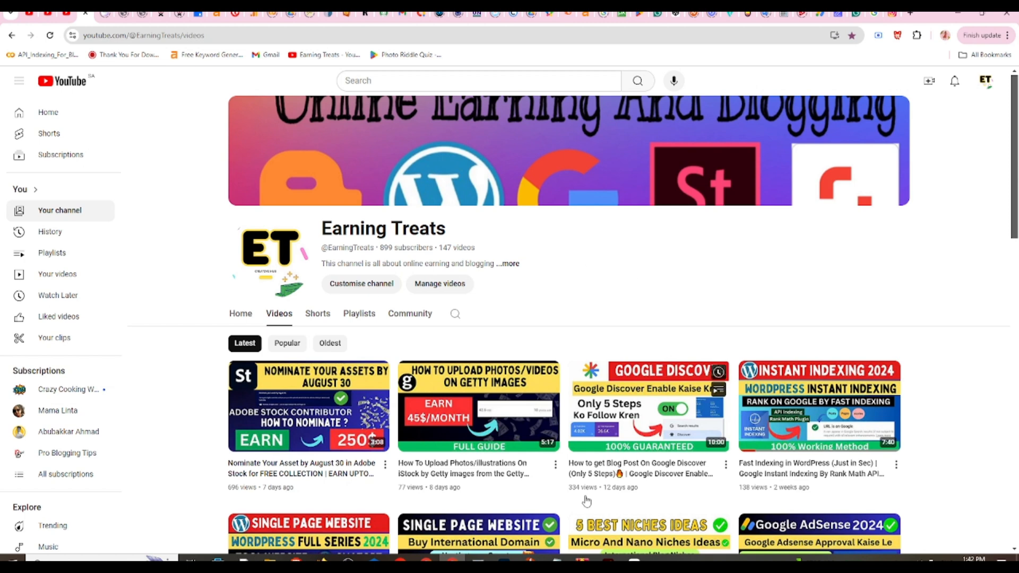
left_click(435, 493)
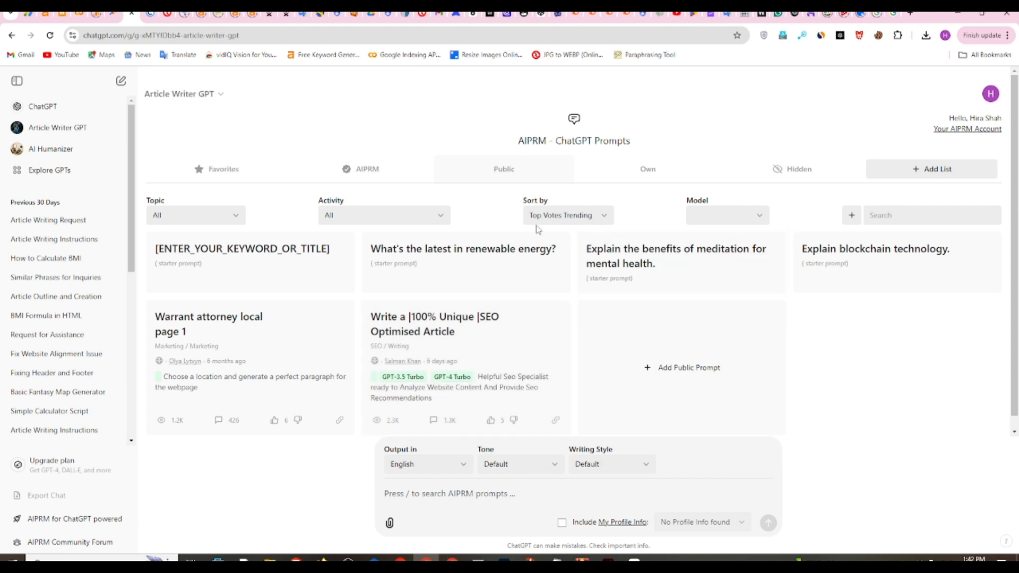
left_click_drag(519, 142, 582, 145)
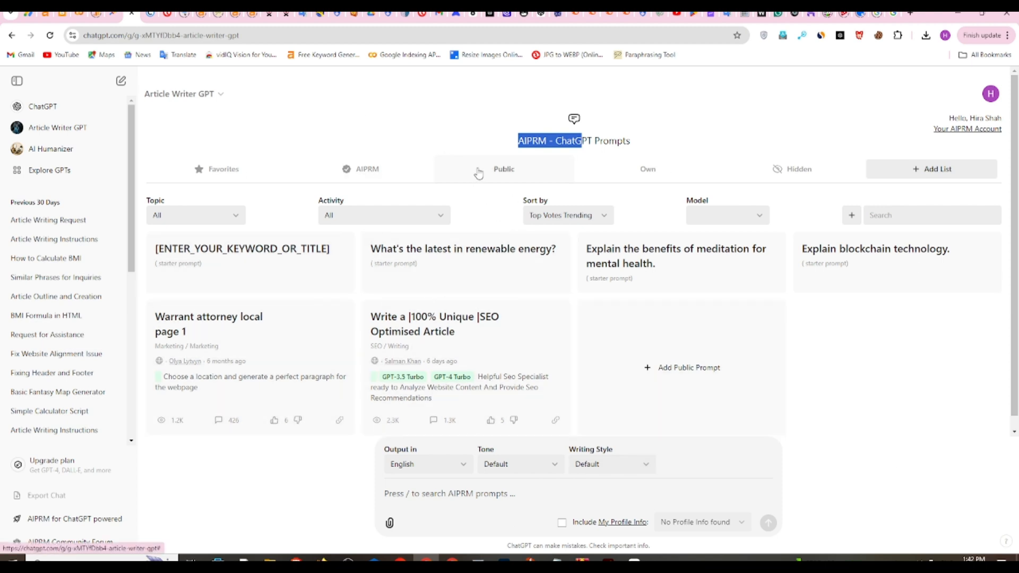
left_click(395, 177)
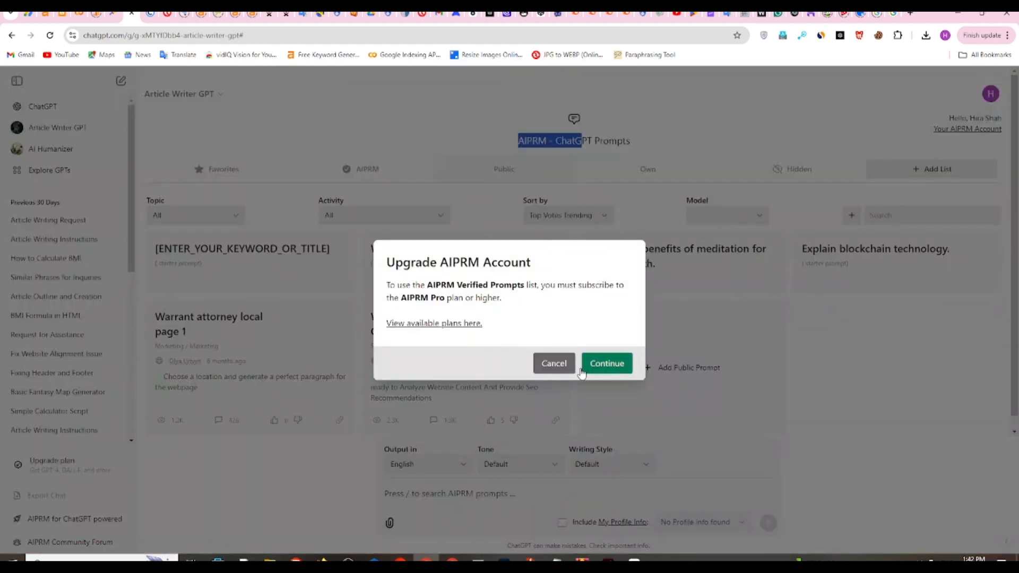
left_click(553, 365)
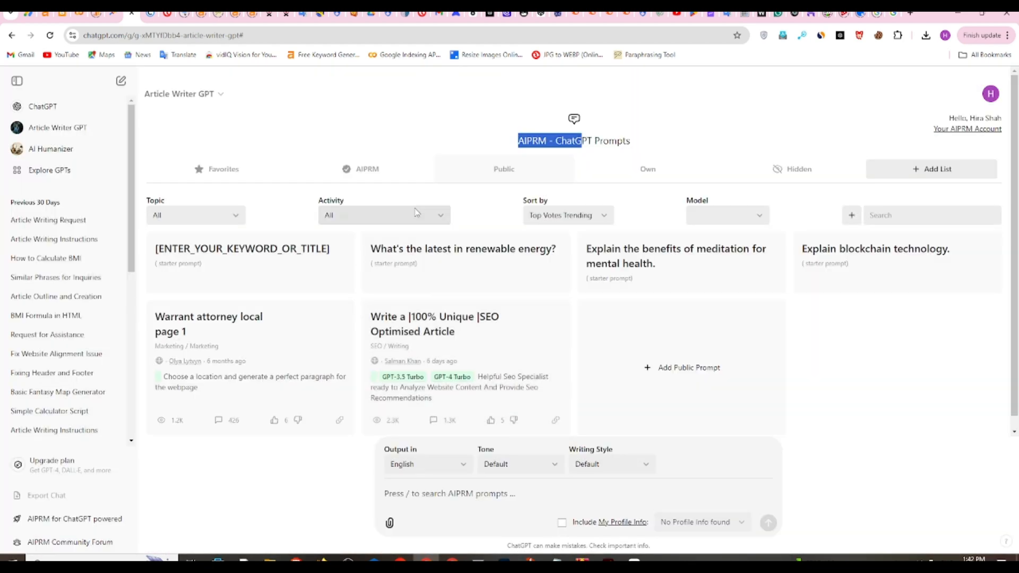
Step: Submit the request "write an article on irish elk skull" using the public AIPRM prompt "Write a |100% Unique |SEO Optimised Article"
left_click(460, 331)
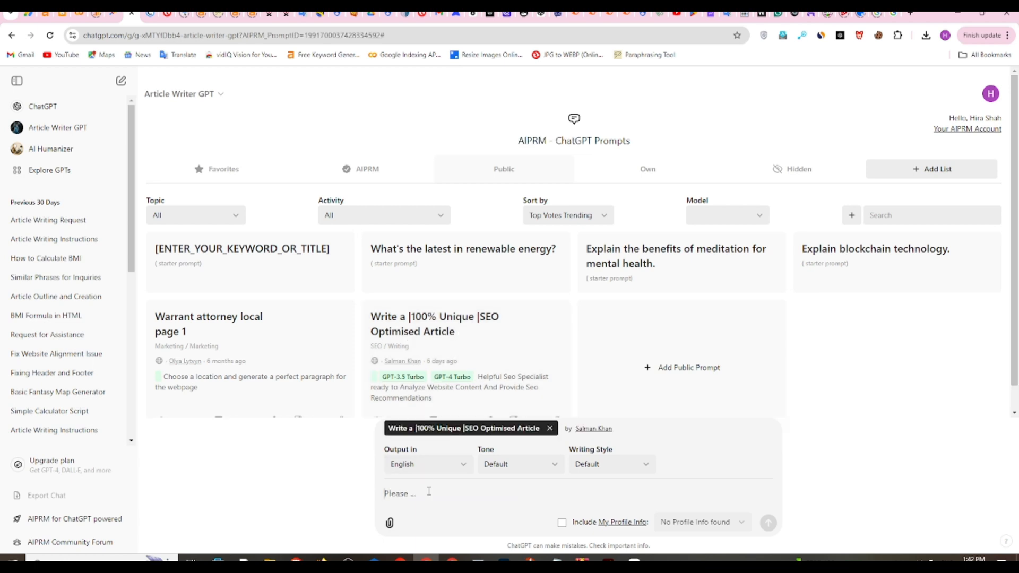
type("irish elk skull")
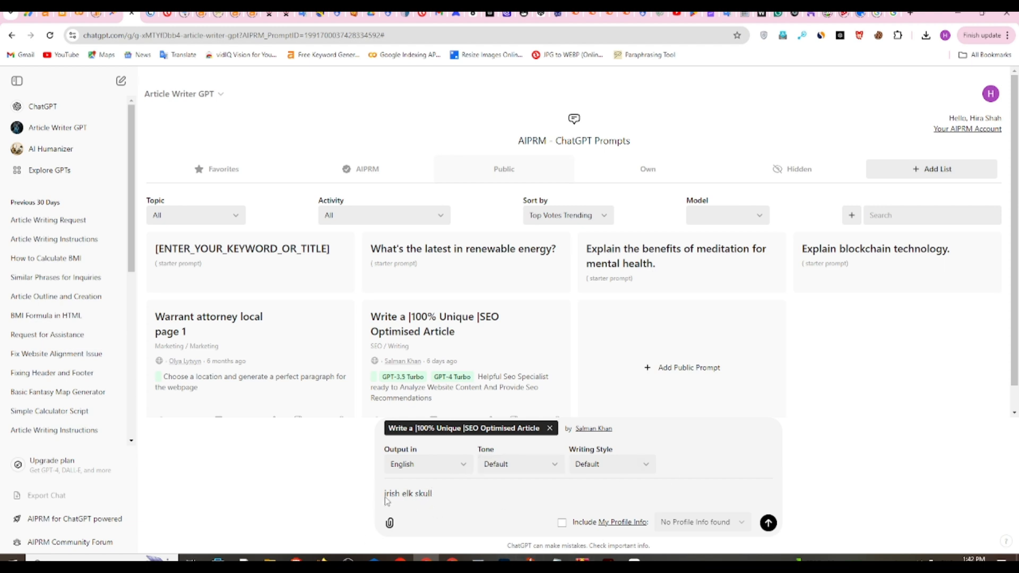
type("write a")
key("BackSpace")
type("n article a")
type("n")
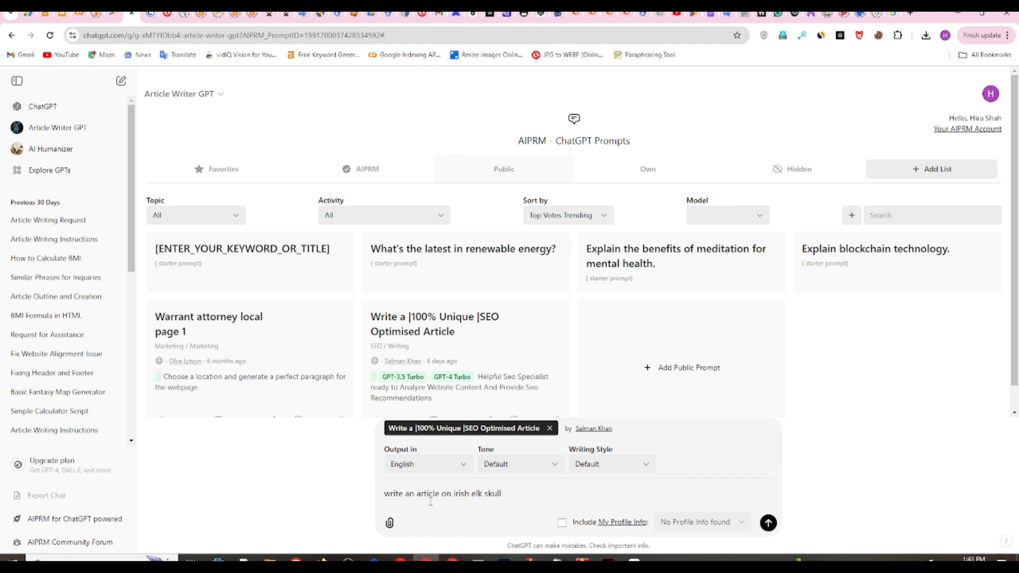
left_click(769, 523)
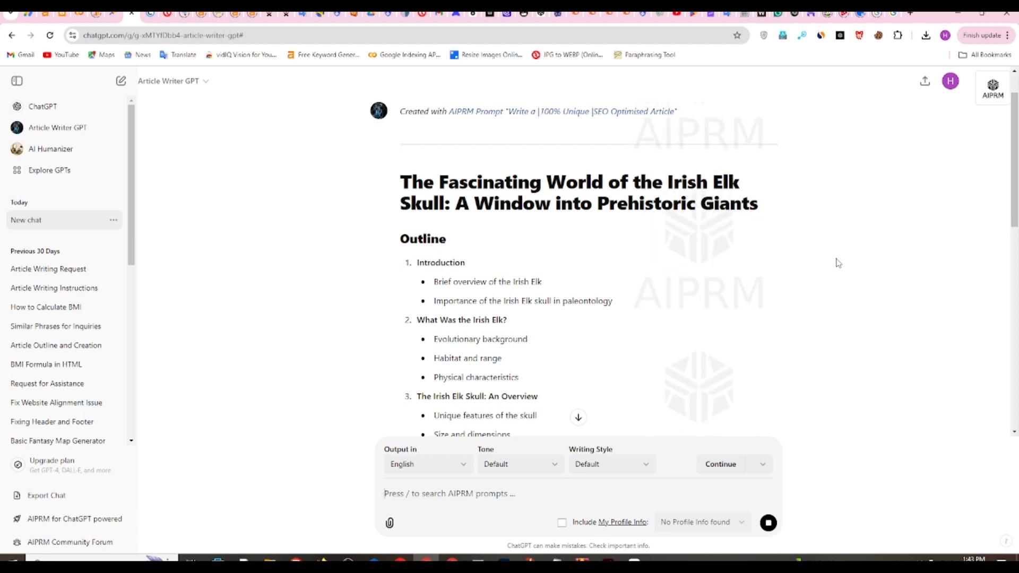
Step: Review the outline and opening sections of the Irish elk skull article while it is being generated
scroll(694, 212, "down", 12)
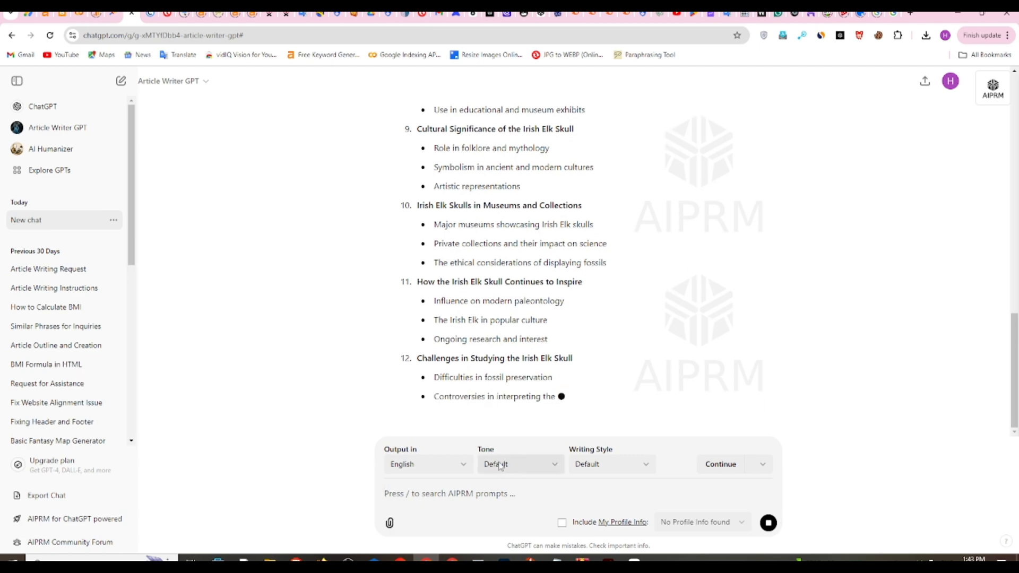
scroll(580, 409, "up", 12)
scroll(578, 417, "down", 15)
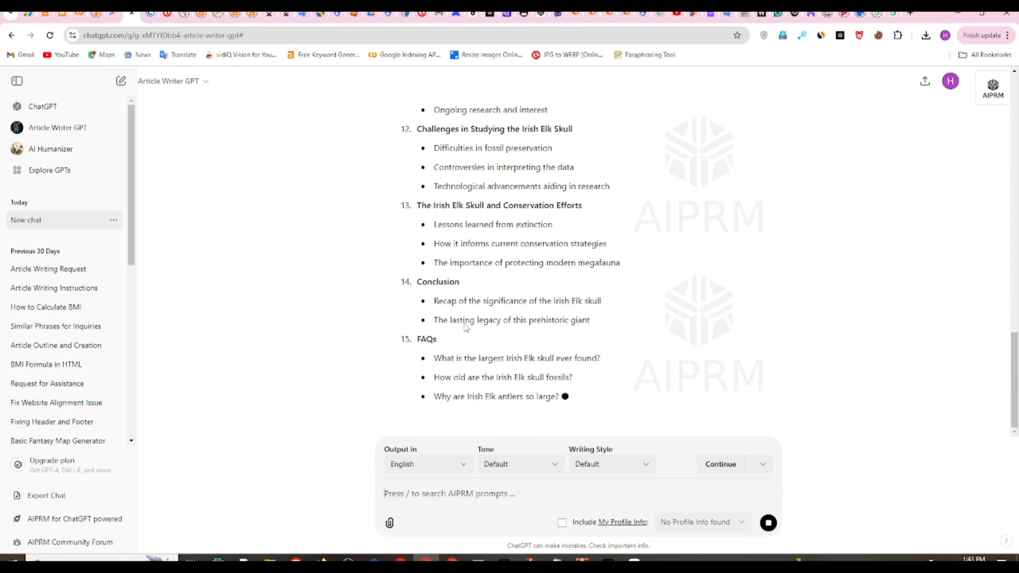
scroll(513, 285, "up", 12)
scroll(514, 285, "up", 6)
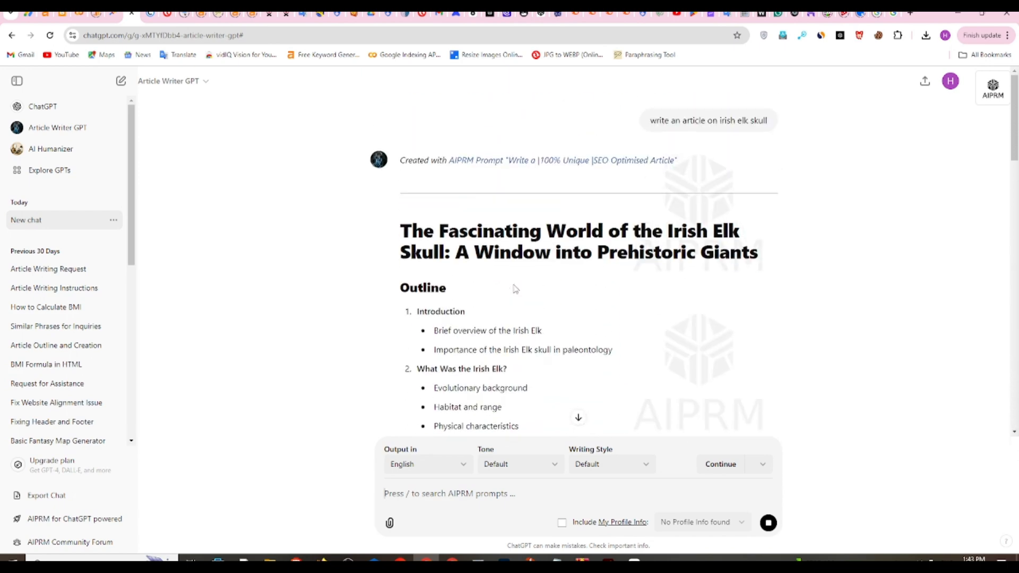
scroll(514, 285, "down", 13)
scroll(514, 285, "down", 8)
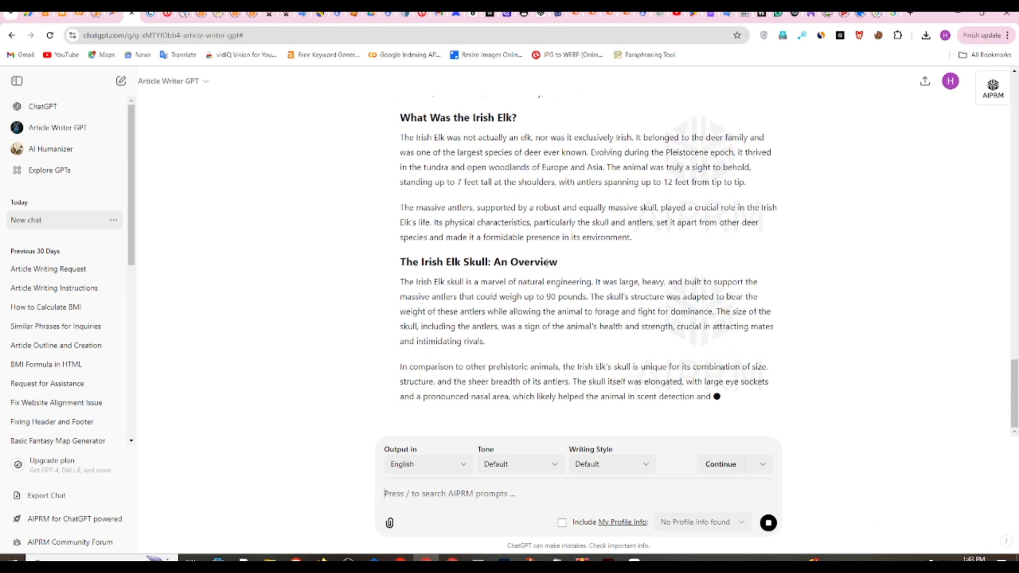
scroll(547, 262, "up", 4)
scroll(557, 257, "down", 5)
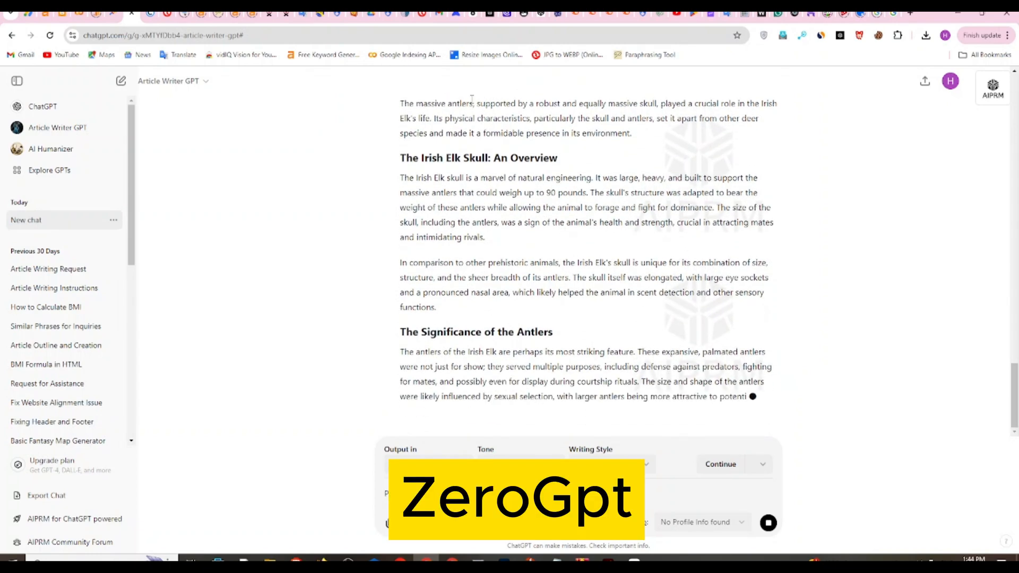
Step: Look at the ZeroGPT and Copyleaks AI detector pages and the paraphrasing-tool.com and SpinBot rewriting sites
left_click(406, 15)
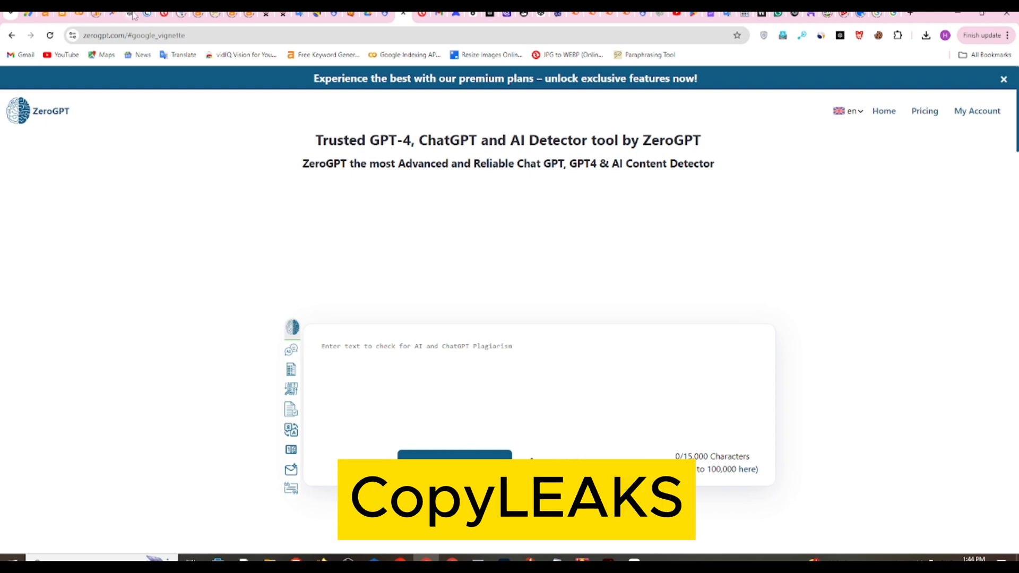
left_click(147, 14)
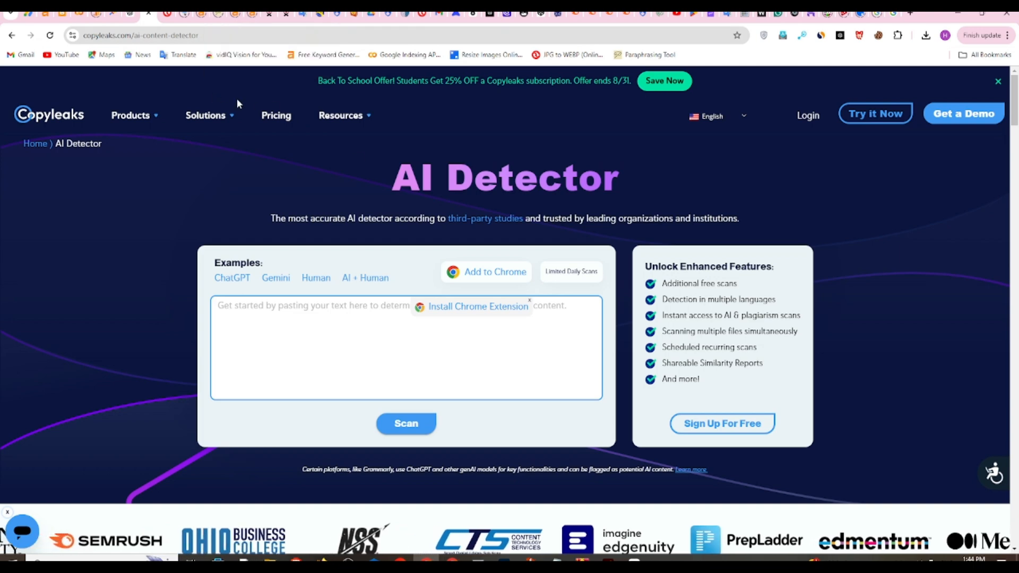
left_click(218, 14)
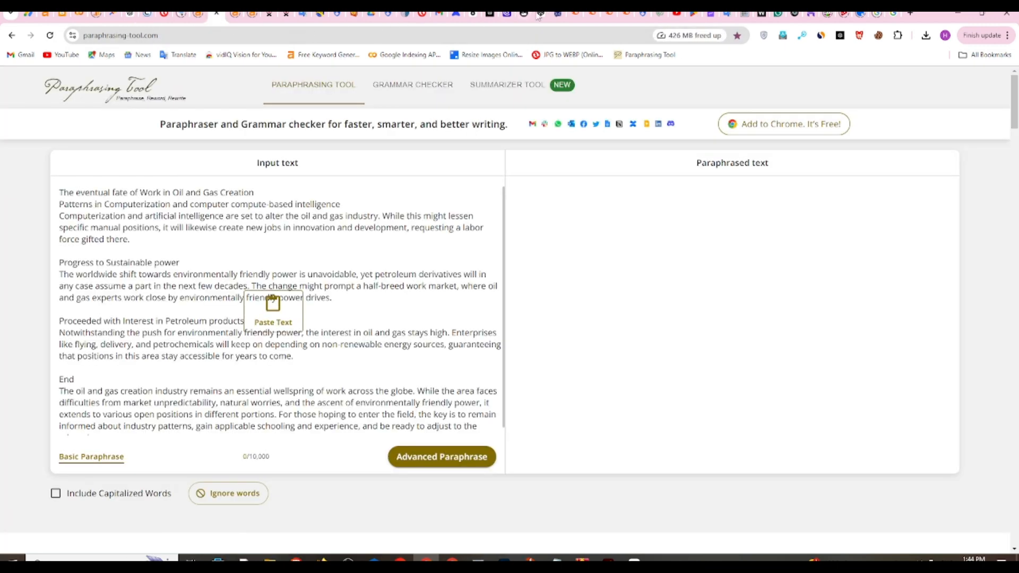
left_click(556, 18)
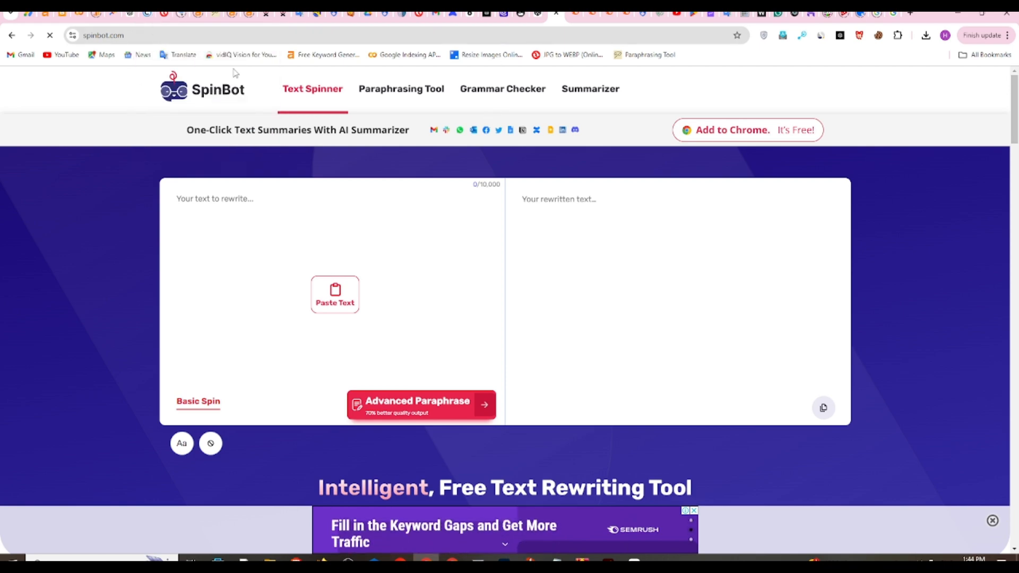
Step: Return to the Article Writer GPT chat and continue generating the Irish elk skull article after its "Irish Elk Skulls in Museums and Collections" section
left_click(130, 13)
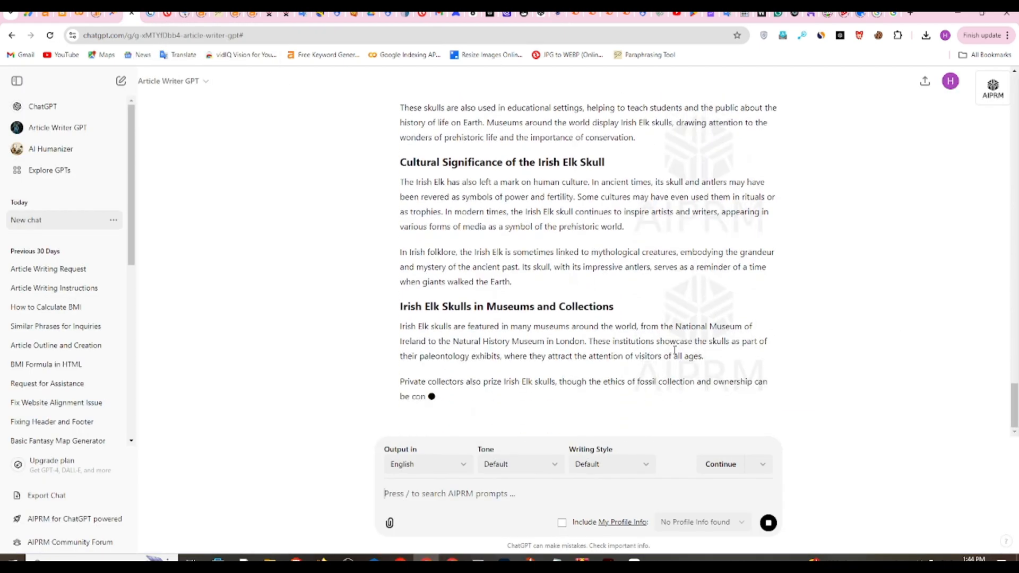
scroll(646, 345, "up", 20)
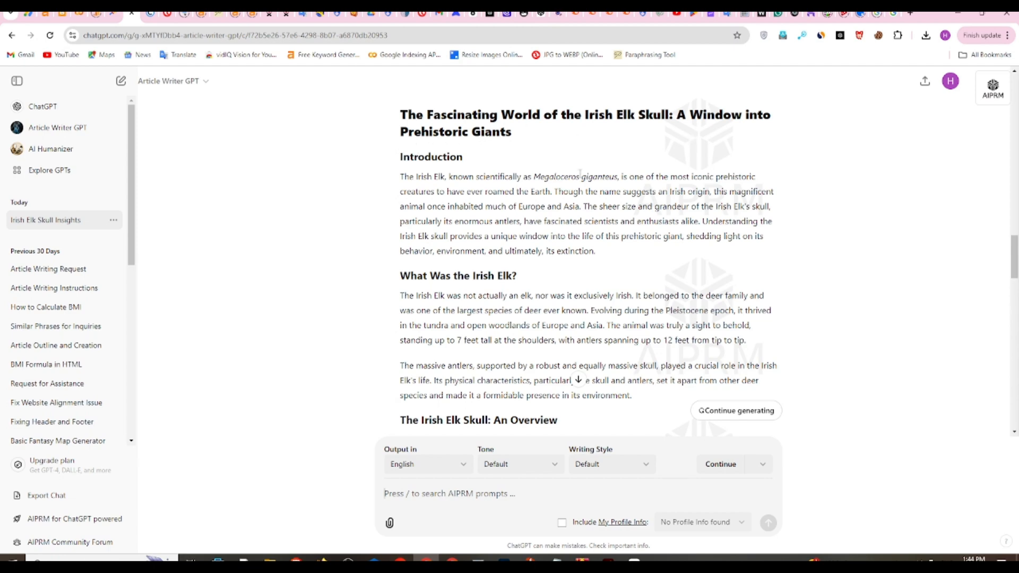
left_click_drag(402, 112, 526, 139)
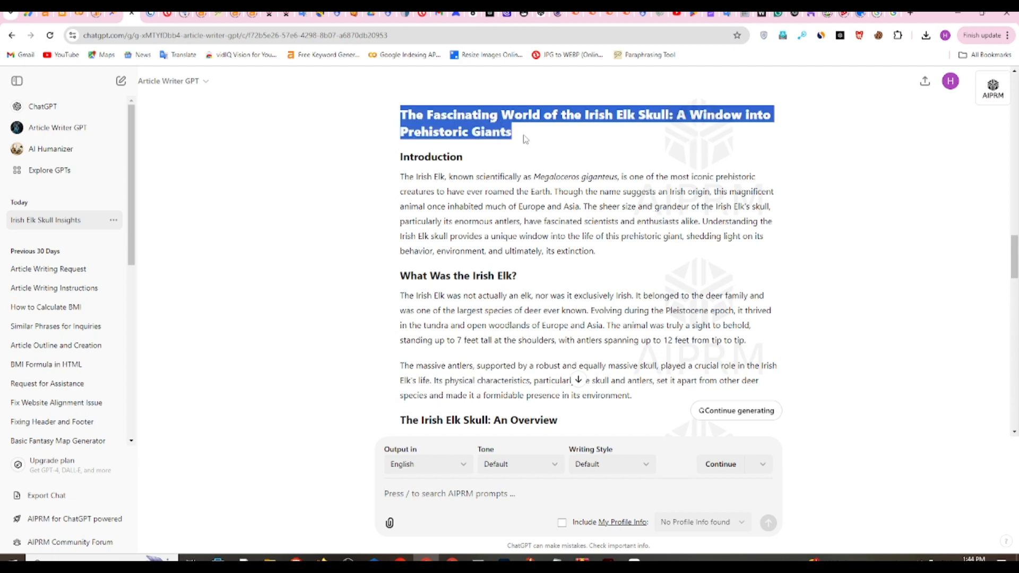
scroll(584, 162, "up", 3)
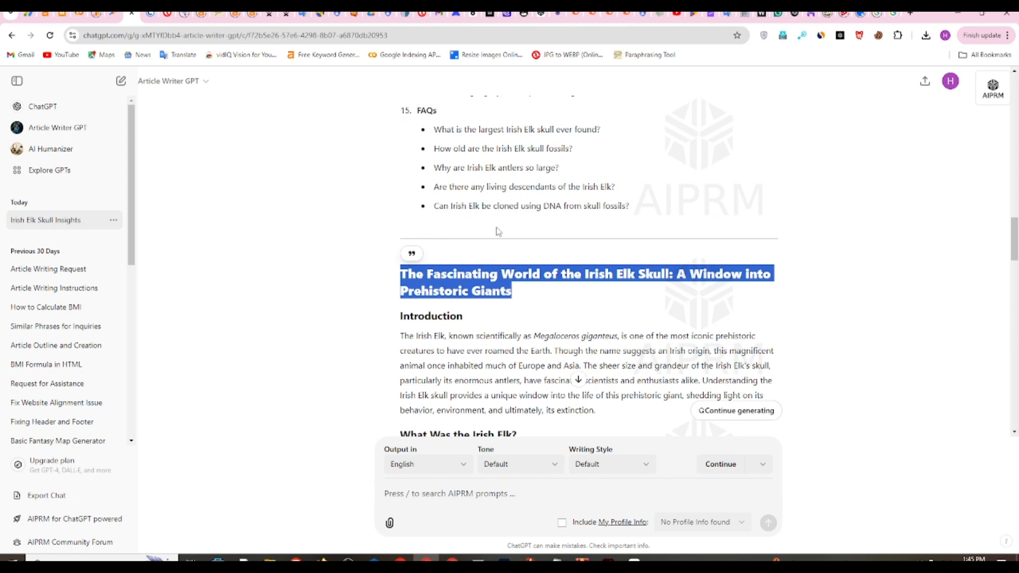
scroll(485, 218, "up", 2)
scroll(554, 275, "down", 2)
scroll(520, 314, "down", 15)
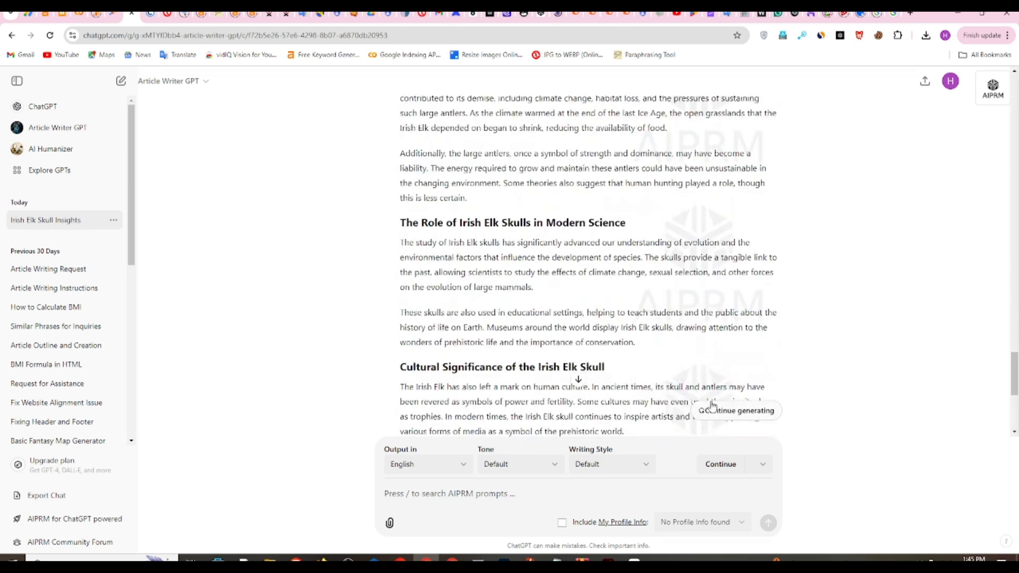
scroll(528, 351, "down", 5)
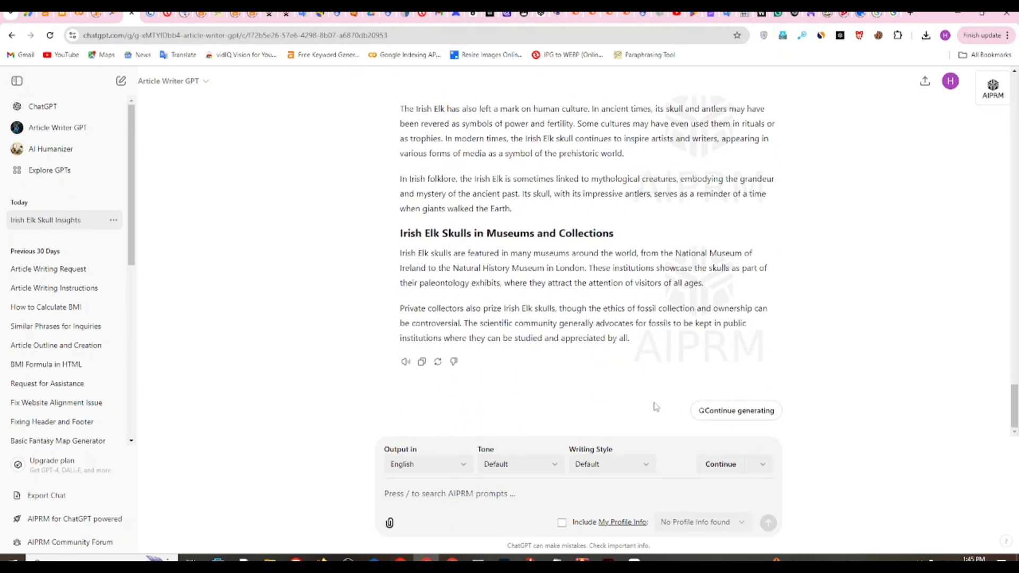
left_click(709, 411)
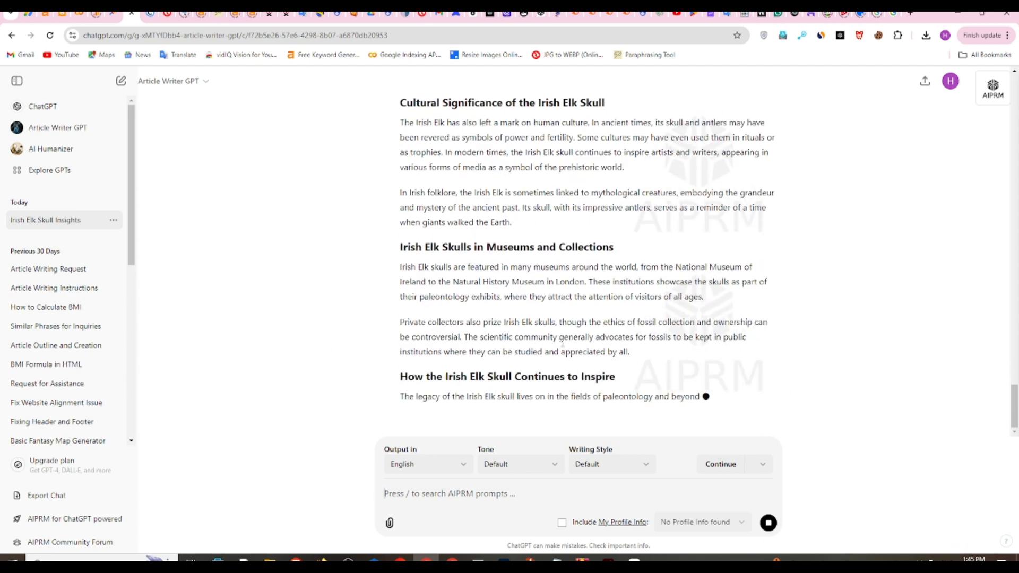
Step: Review the article from the newest section back to its title and introduction
scroll(584, 297, "up", 1)
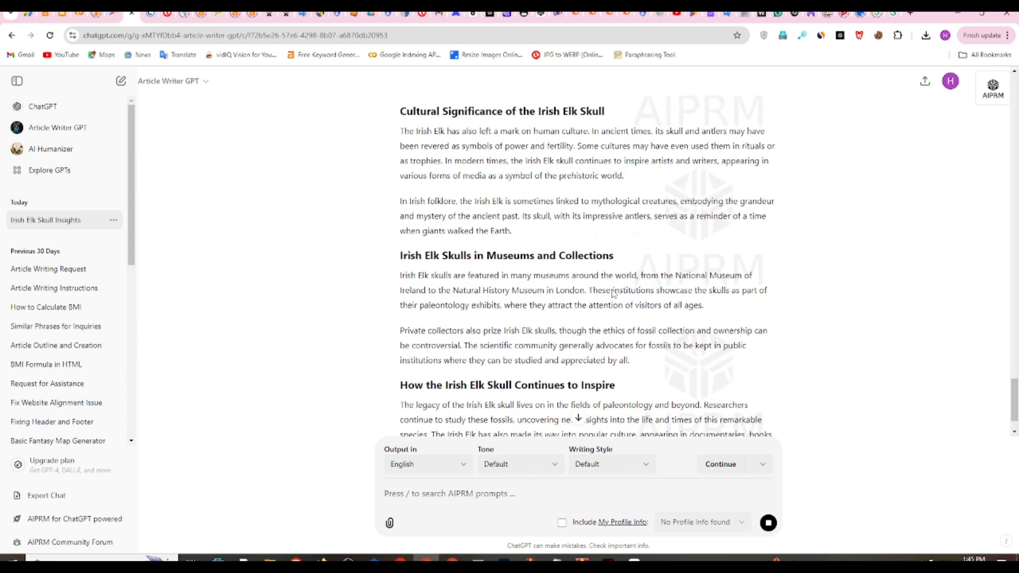
scroll(579, 322, "up", 15)
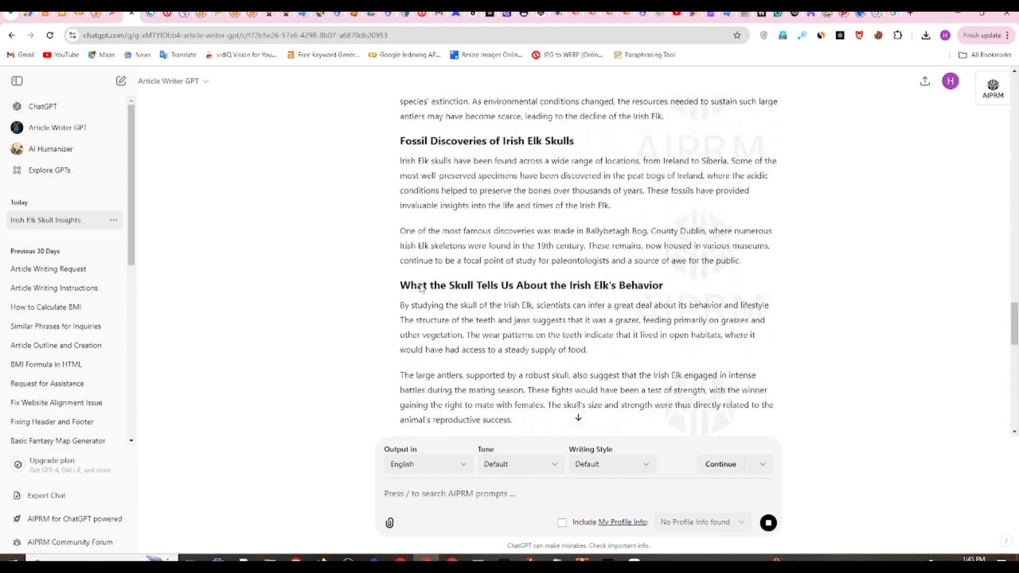
scroll(450, 263, "up", 5)
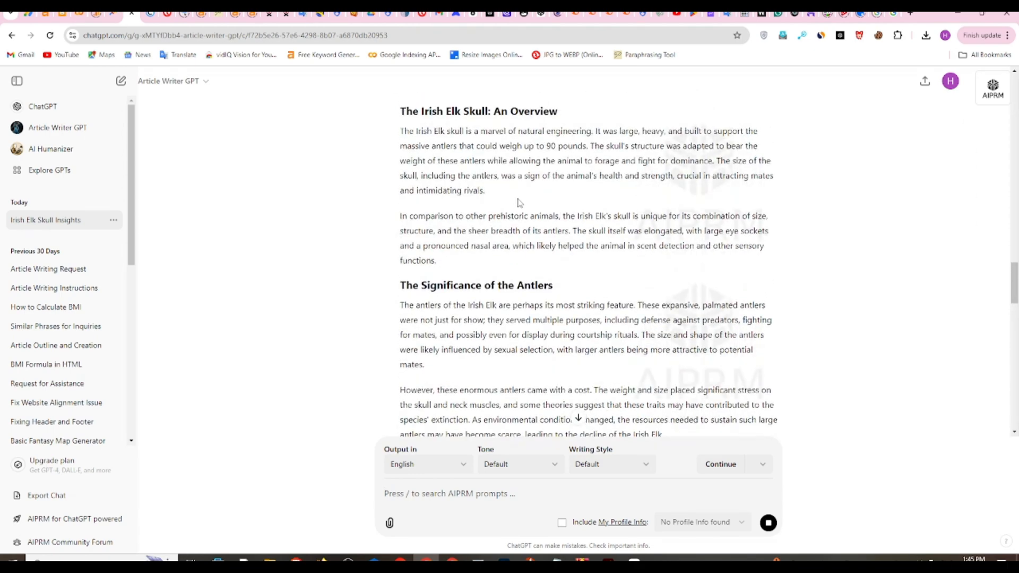
scroll(518, 203, "up", 5)
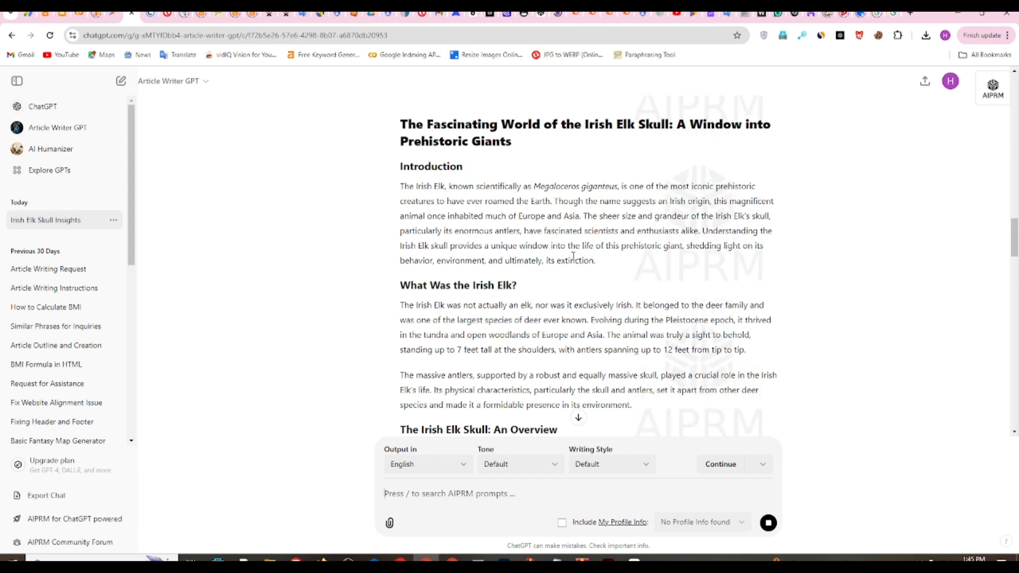
scroll(583, 278, "down", 3)
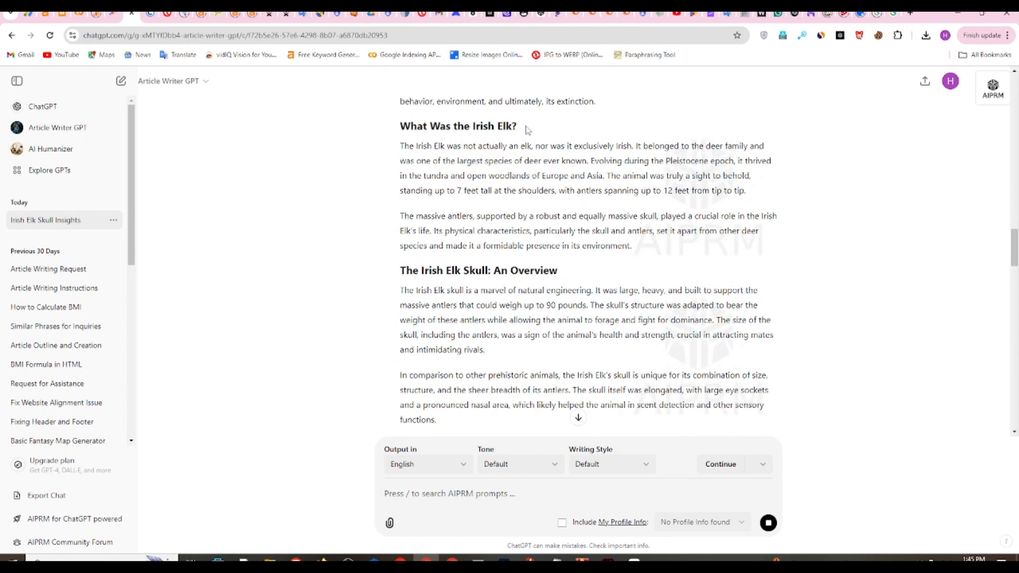
Step: Examine the heading "The Irish Elk Skull: An Overview" and its neighbouring sections, selecting the words "An Overview" in the heading
scroll(457, 282, "down", 1)
left_click_drag(458, 217, 517, 217)
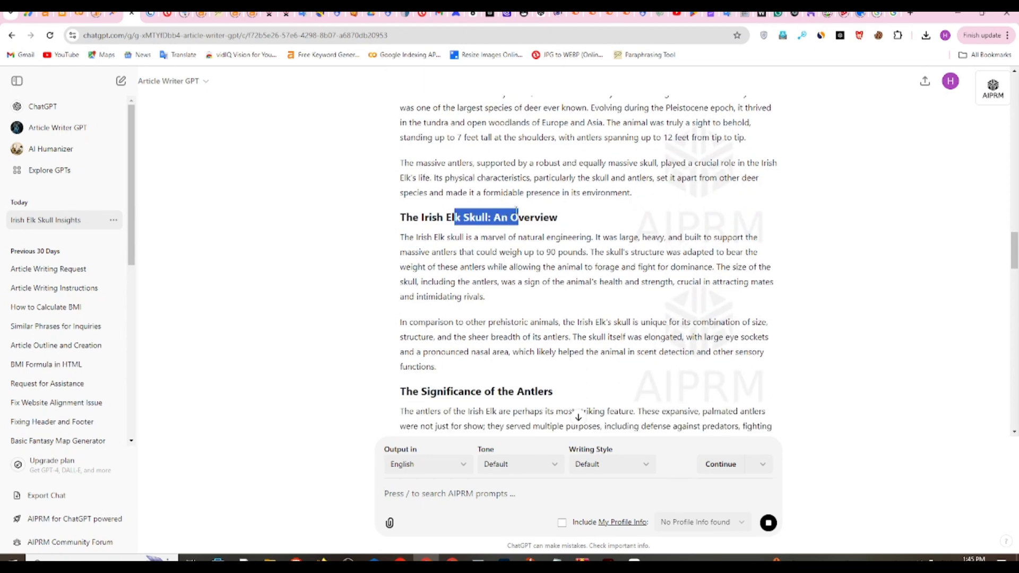
scroll(474, 244, "up", 2)
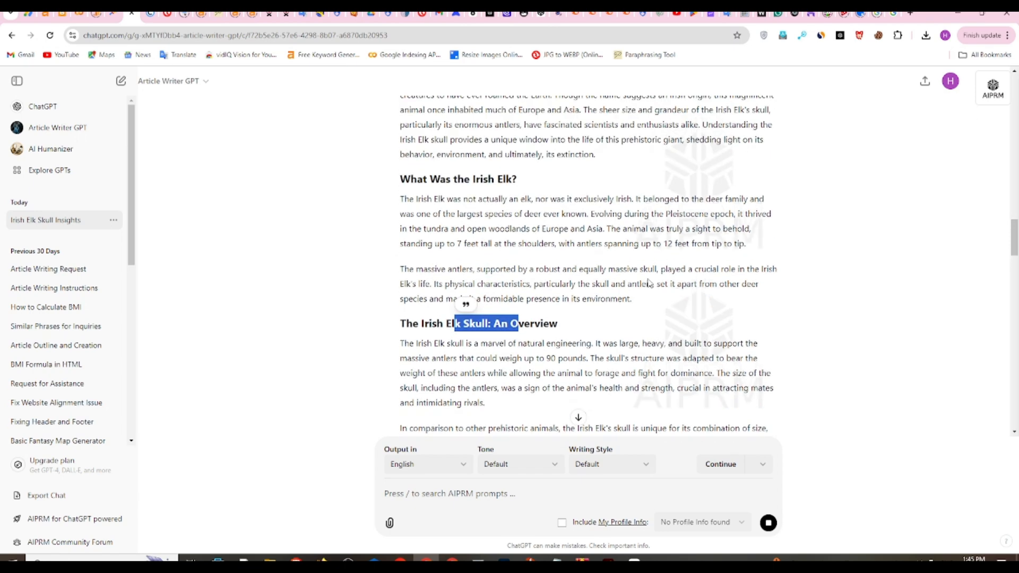
scroll(653, 277, "down", 3)
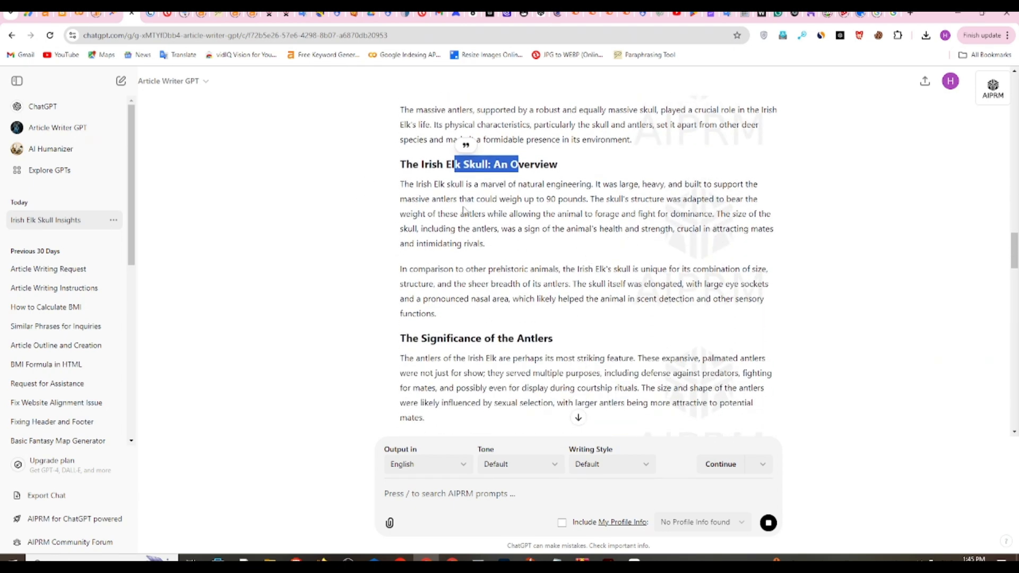
scroll(476, 254, "down", 2)
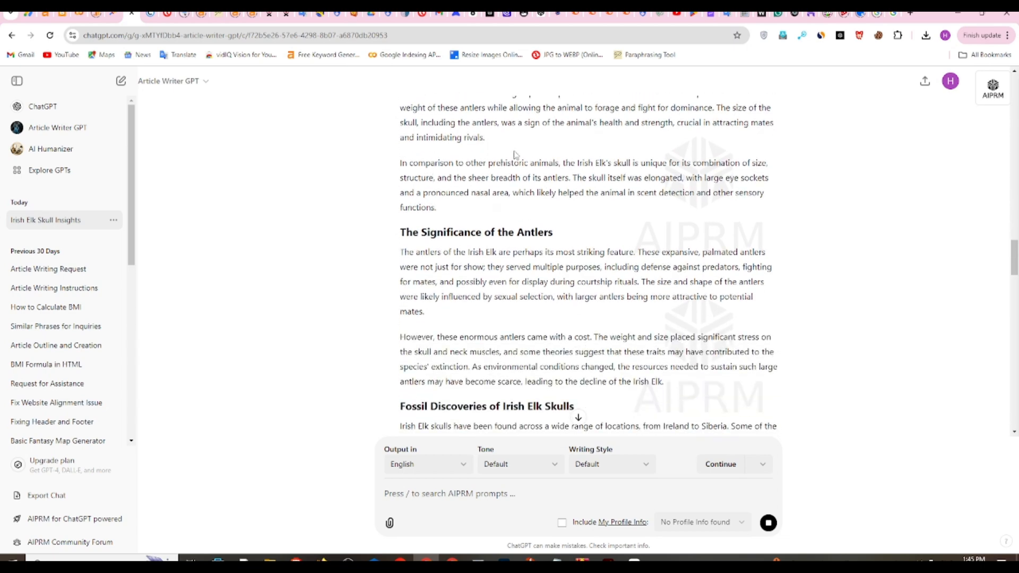
scroll(476, 253, "up", 2)
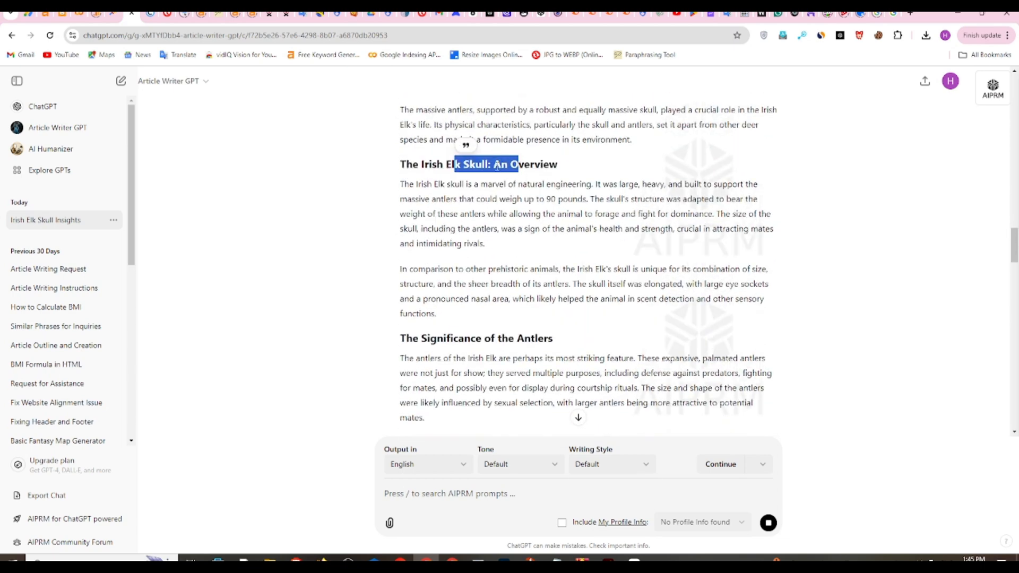
left_click(564, 165)
left_click_drag(494, 166, 560, 168)
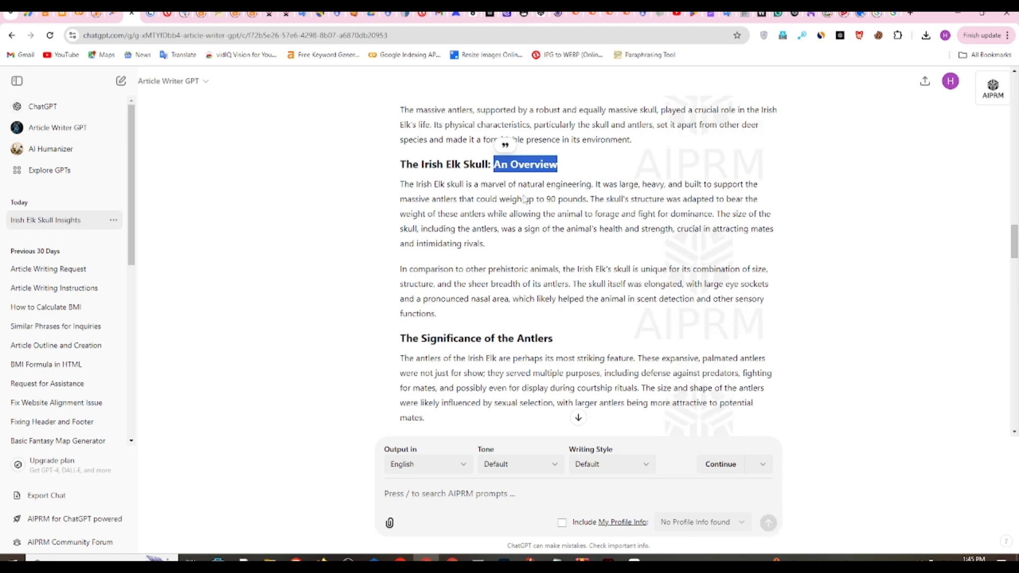
Step: Review the article sections on the antlers' significance, fossil discoveries, the skull and behavior, and why the Irish Elk went extinct
scroll(471, 290, "down", 3)
scroll(472, 291, "down", 3)
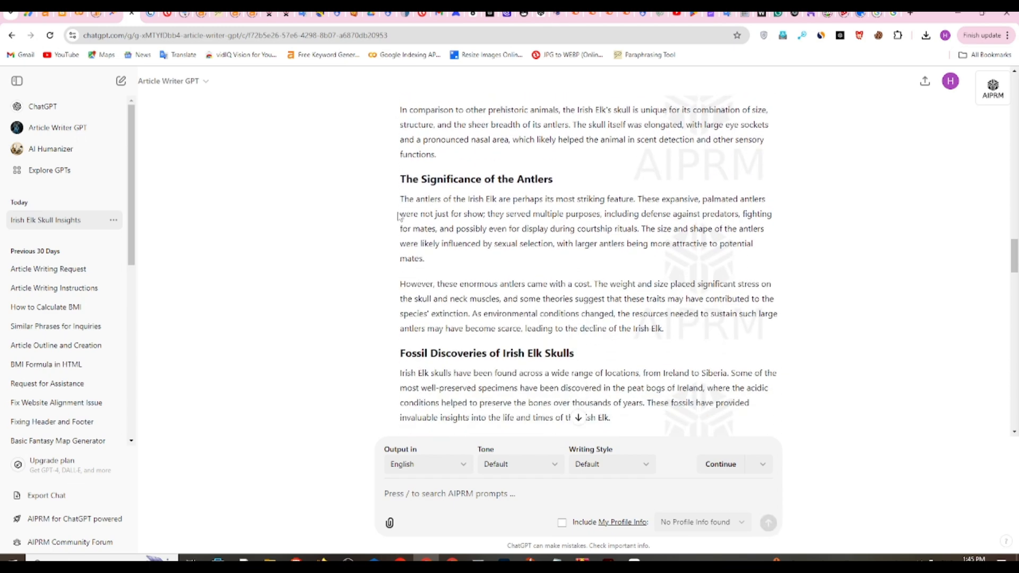
scroll(479, 267, "down", 4)
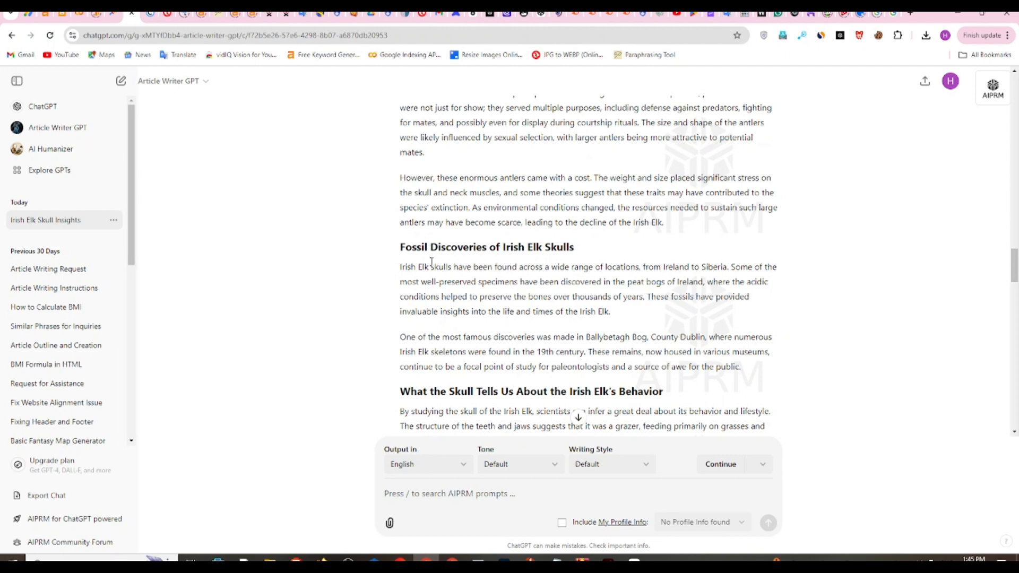
scroll(431, 262, "down", 3)
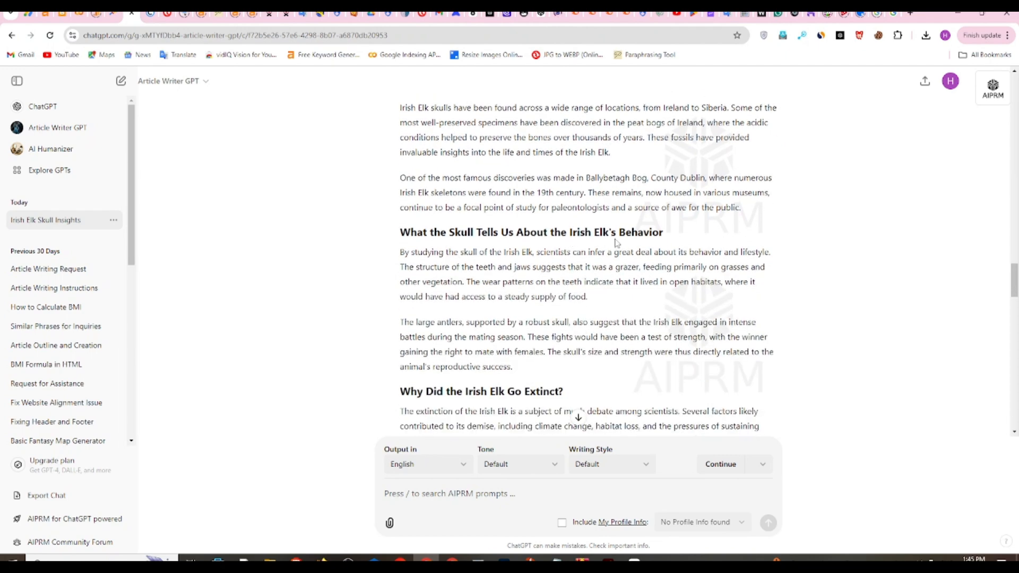
scroll(632, 255, "down", 1)
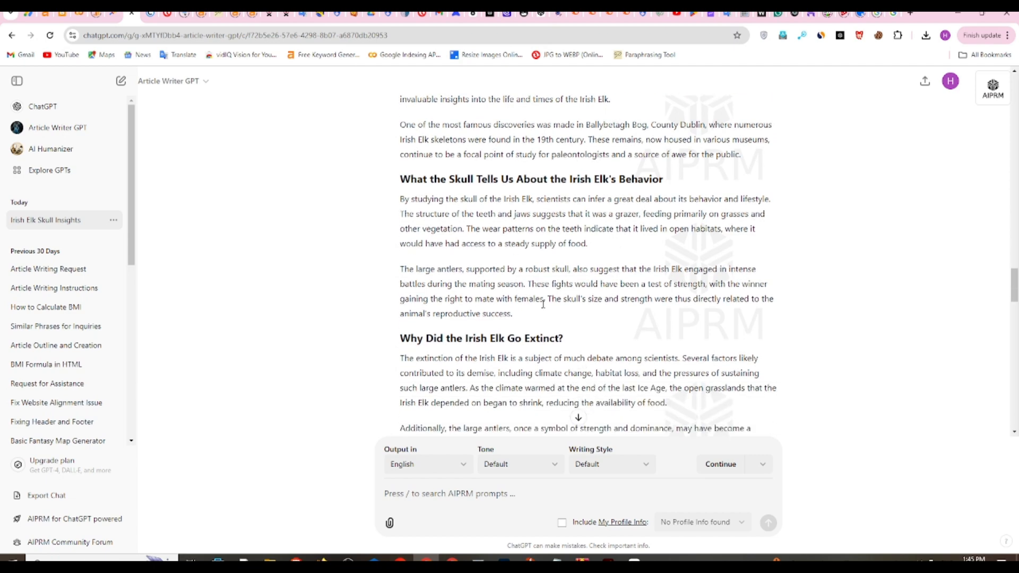
scroll(529, 298, "down", 2)
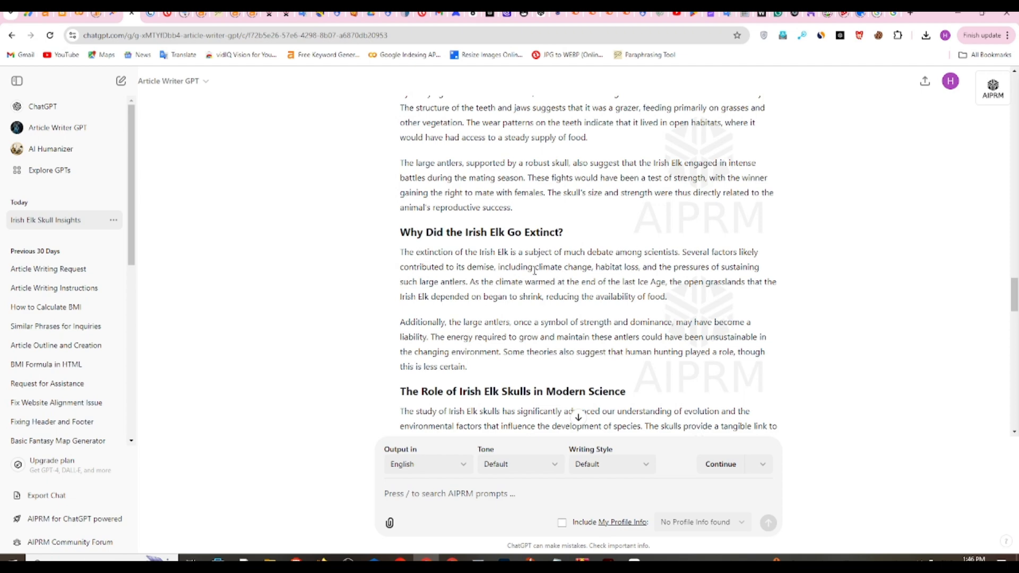
left_click_drag(576, 234, 515, 233)
scroll(493, 278, "down", 2)
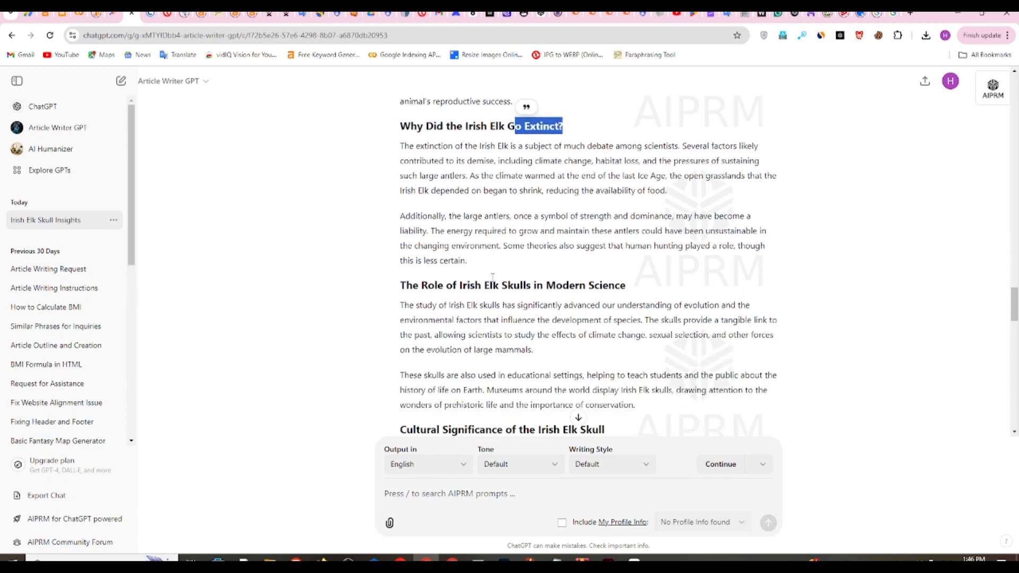
Step: Review the article from its modern science and cultural significance sections through conservation efforts to the conclusion and FAQs
scroll(520, 287, "down", 2)
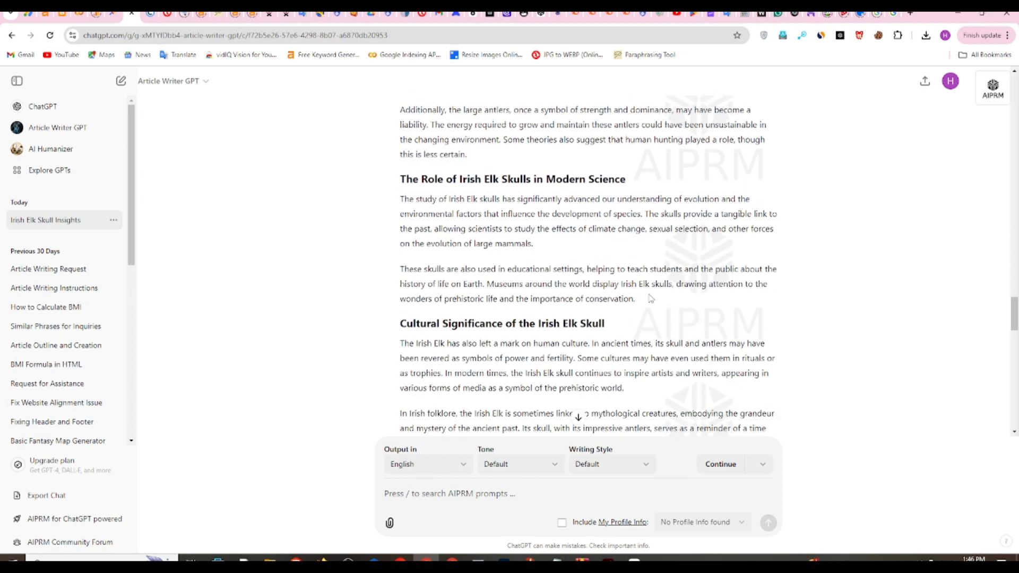
left_click_drag(650, 298, 401, 179)
scroll(493, 188, "down", 2)
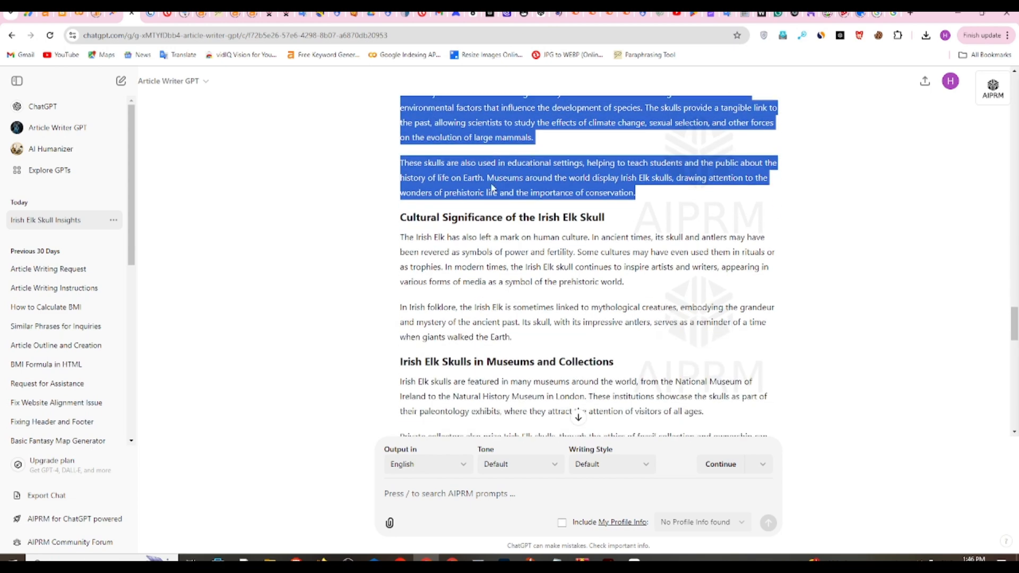
left_click_drag(512, 338, 393, 227)
left_click(446, 233)
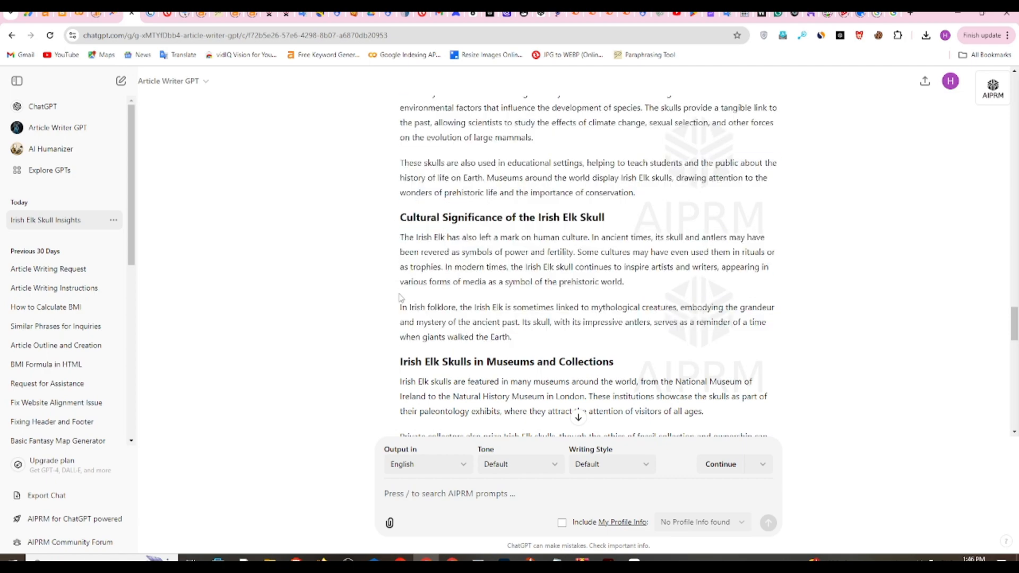
scroll(520, 340, "down", 14)
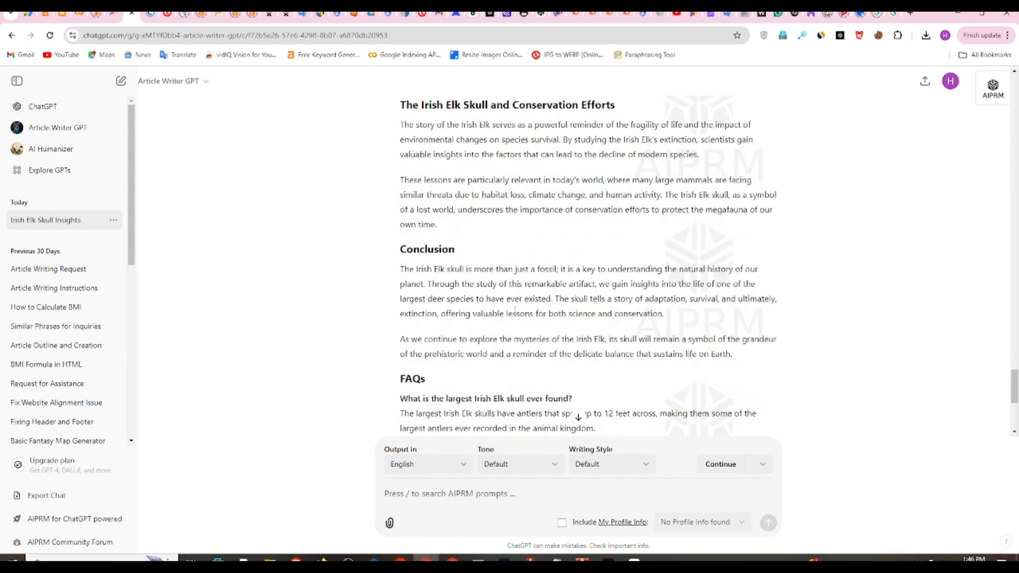
scroll(503, 308, "up", 15)
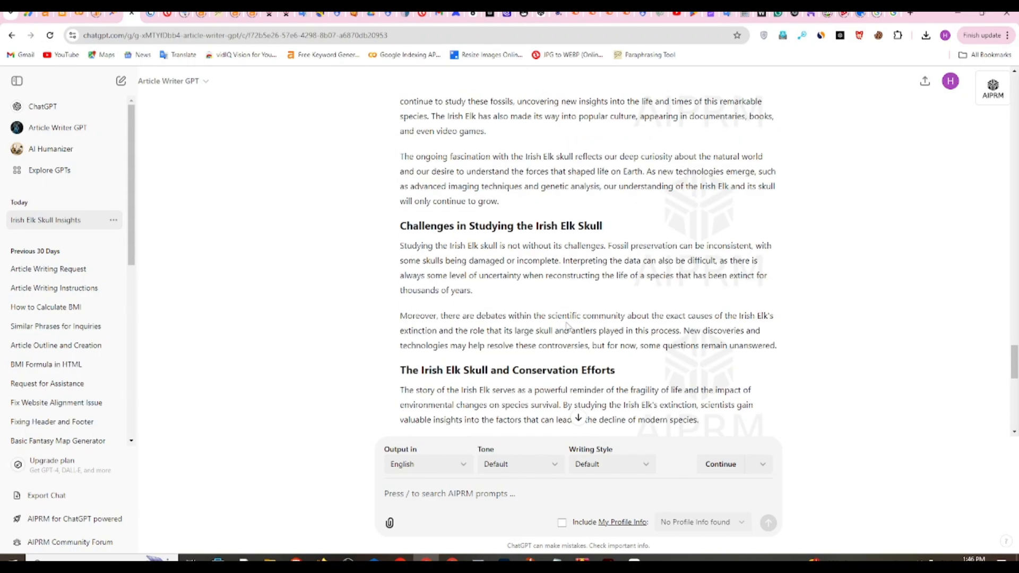
scroll(560, 326, "down", 15)
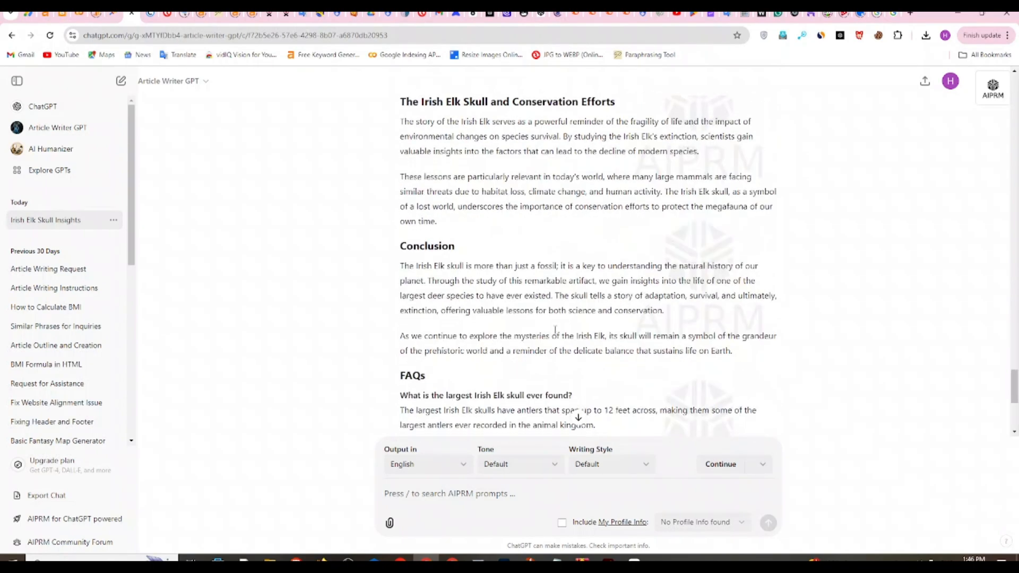
scroll(553, 333, "up", 4)
scroll(557, 389, "down", 2)
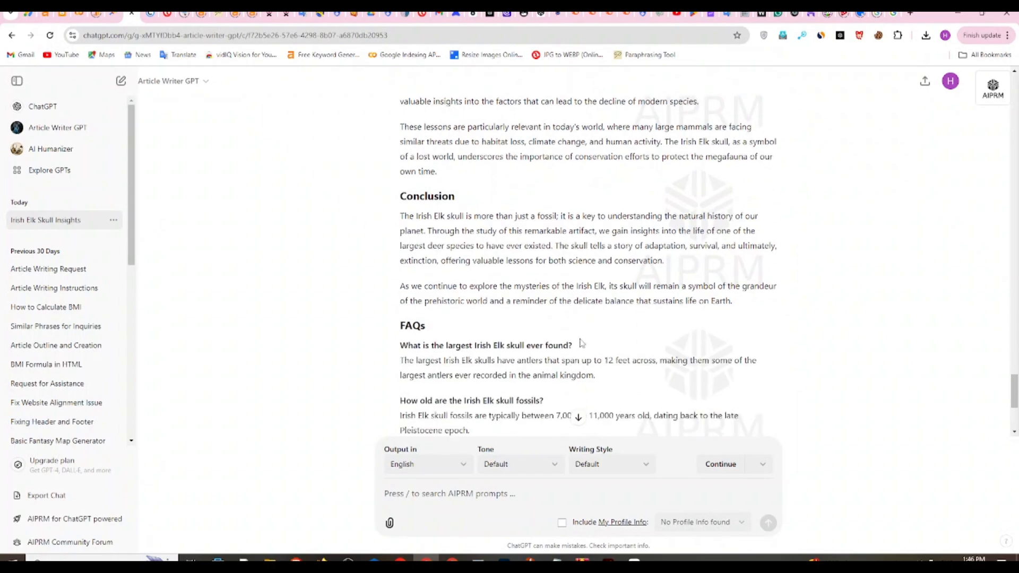
Step: Copy the article text from its title through the end of the Conclusion section, leaving out the FAQs
left_click_drag(764, 302, 414, 184)
scroll(584, 223, "up", 20)
scroll(477, 223, "up", 10)
scroll(432, 227, "down", 3)
right_click(414, 184)
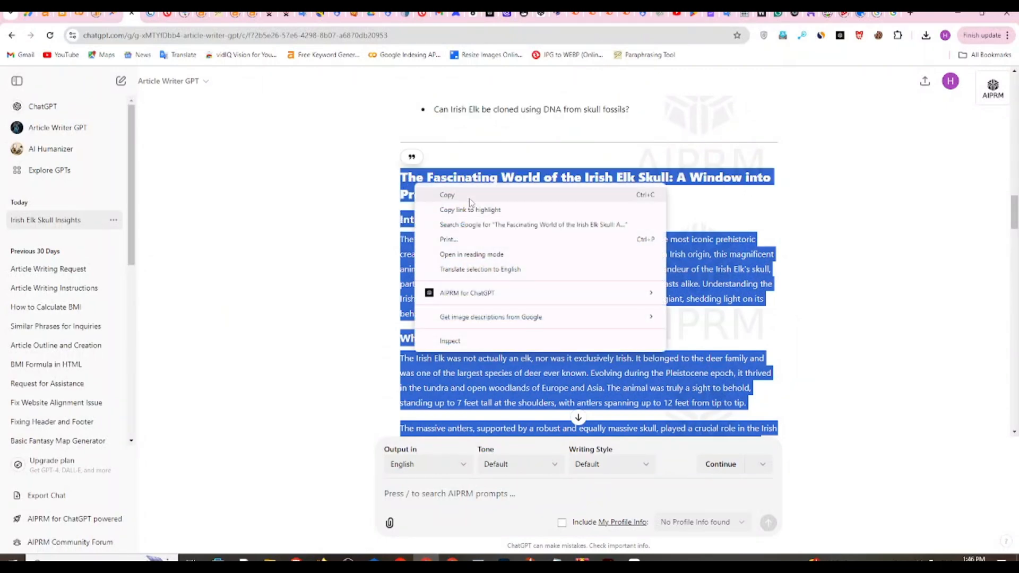
left_click(470, 197)
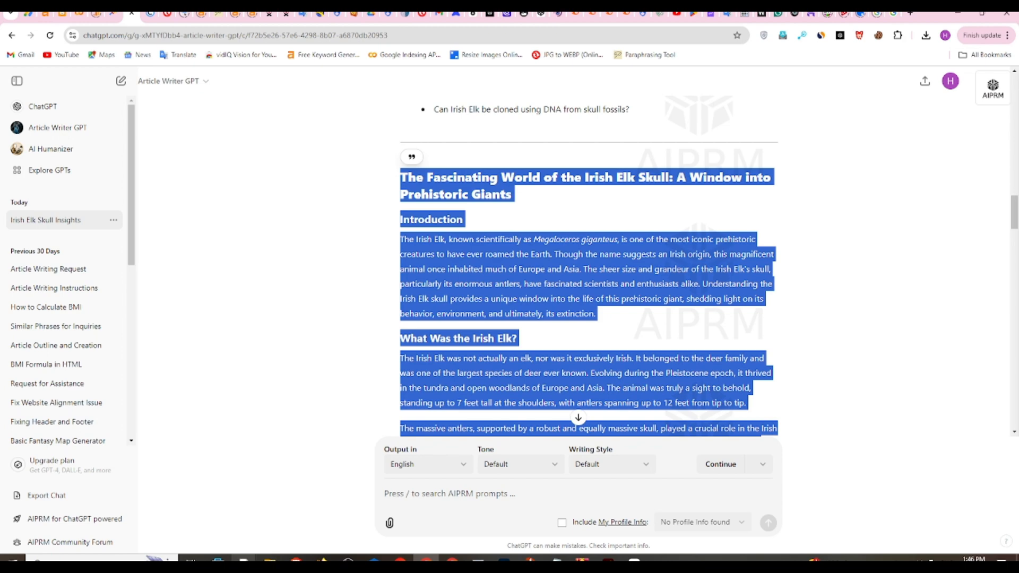
Step: Switch to the extinctanimals.info WordPress site in Edge, start a new post and paste the copied article into its body
mouse_move(218, 560)
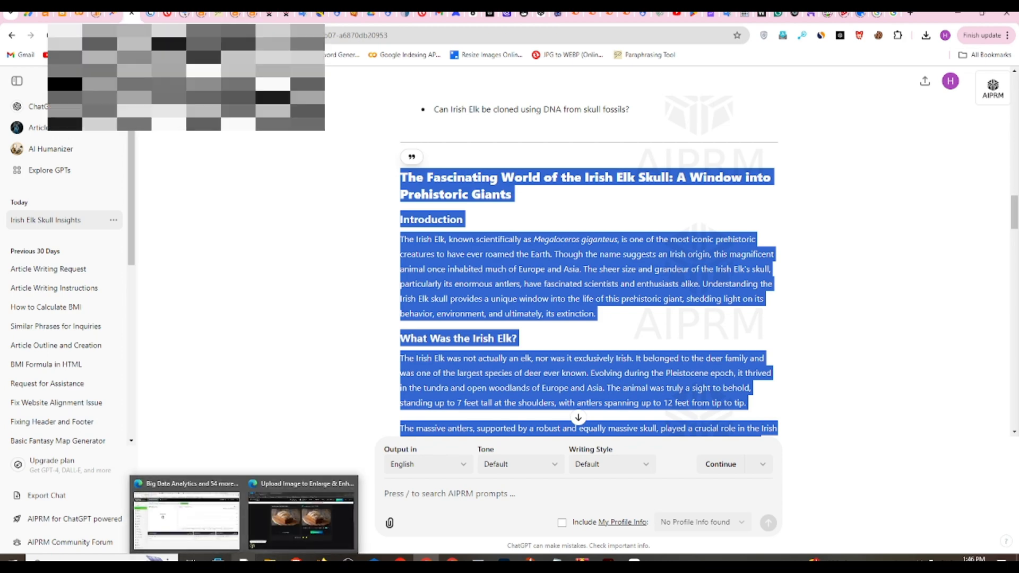
left_click(192, 499)
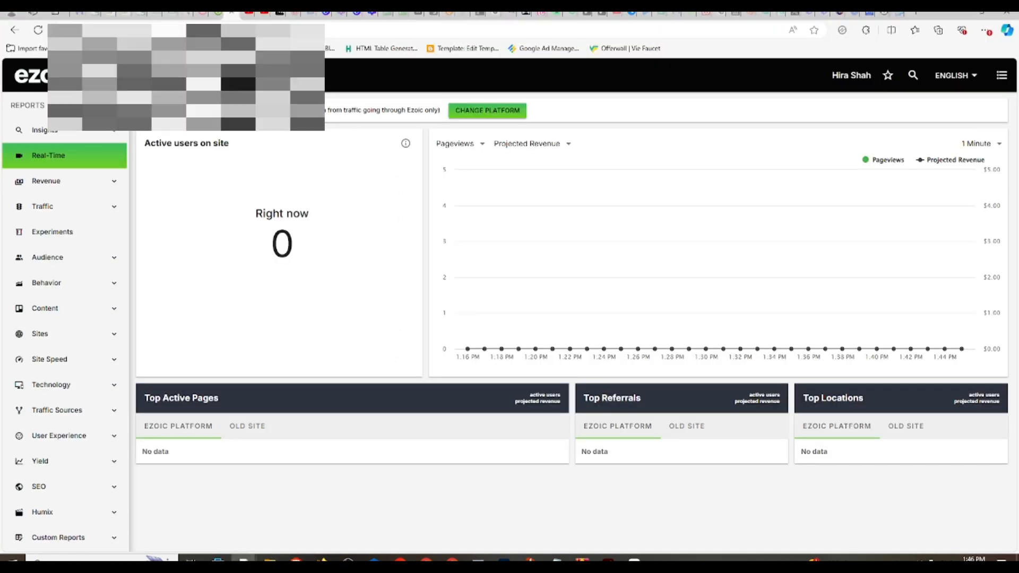
left_click(132, 13)
left_click(39, 207)
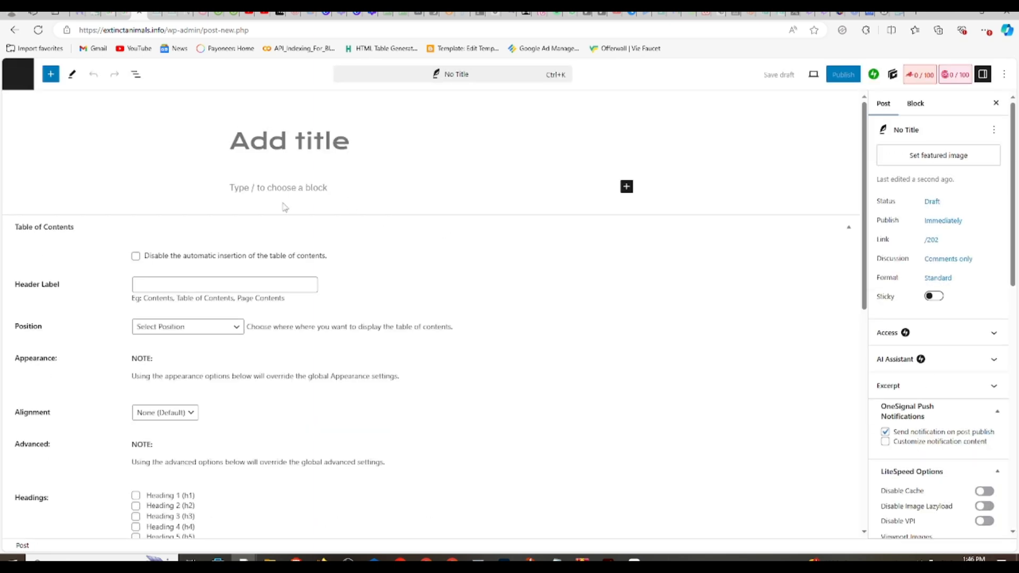
left_click(293, 187)
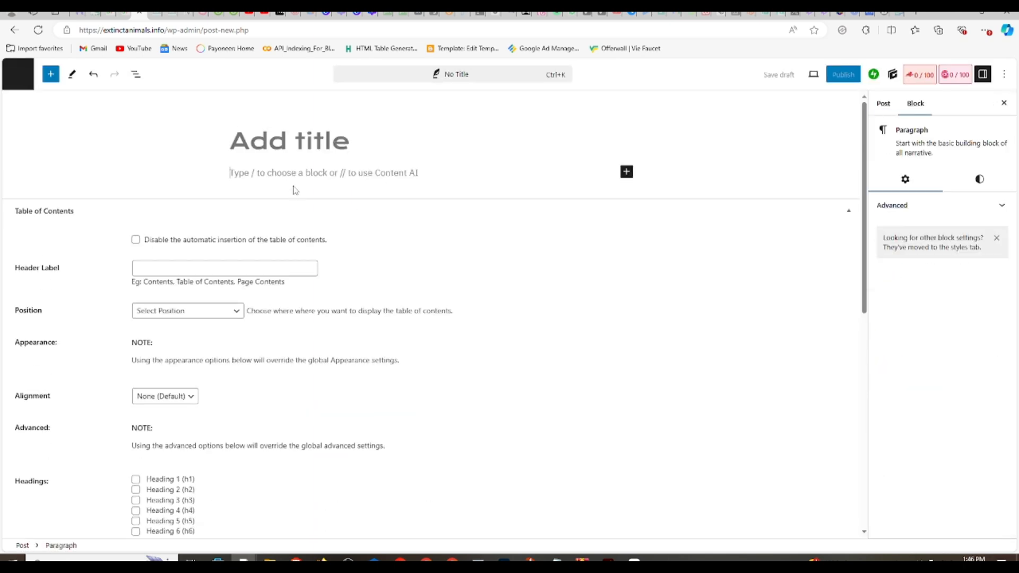
key("ctrl+v")
Step: Move the heading "The Fascinating World of the Irish Elk Skull: A Window into Prehistoric Giants" from the body into the post title
scroll(317, 184, "up", 15)
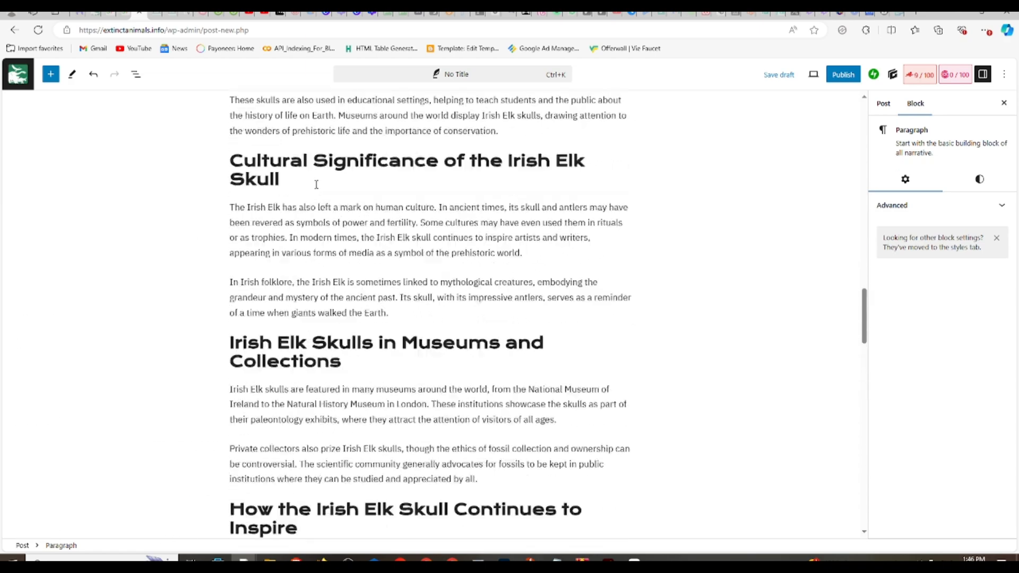
scroll(317, 185, "up", 20)
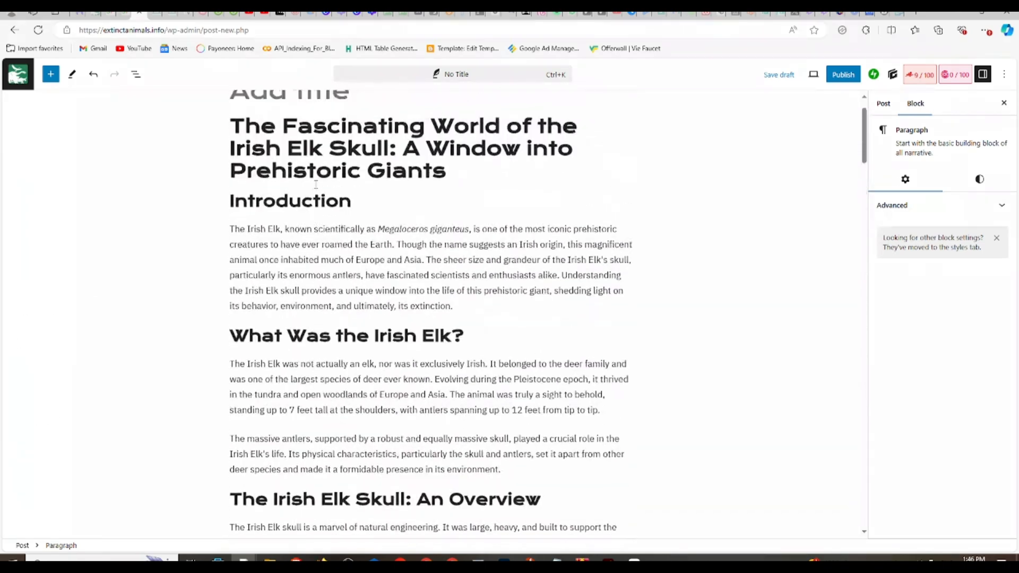
scroll(316, 184, "up", 1)
left_click_drag(465, 218, 231, 175)
key("ctrl+c")
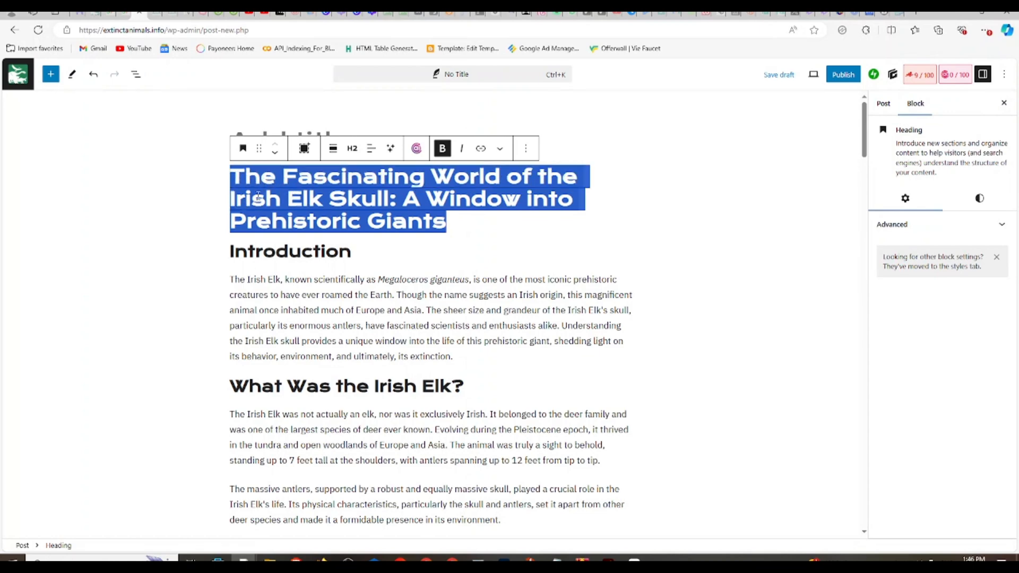
key("BackSpace")
key("BackSpace")
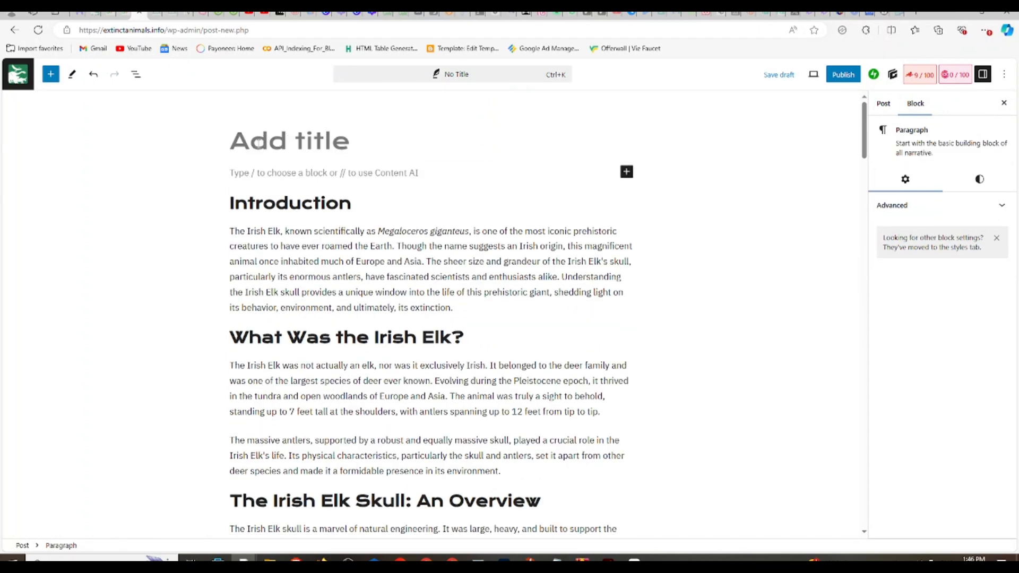
left_click(258, 142)
key("ctrl+v")
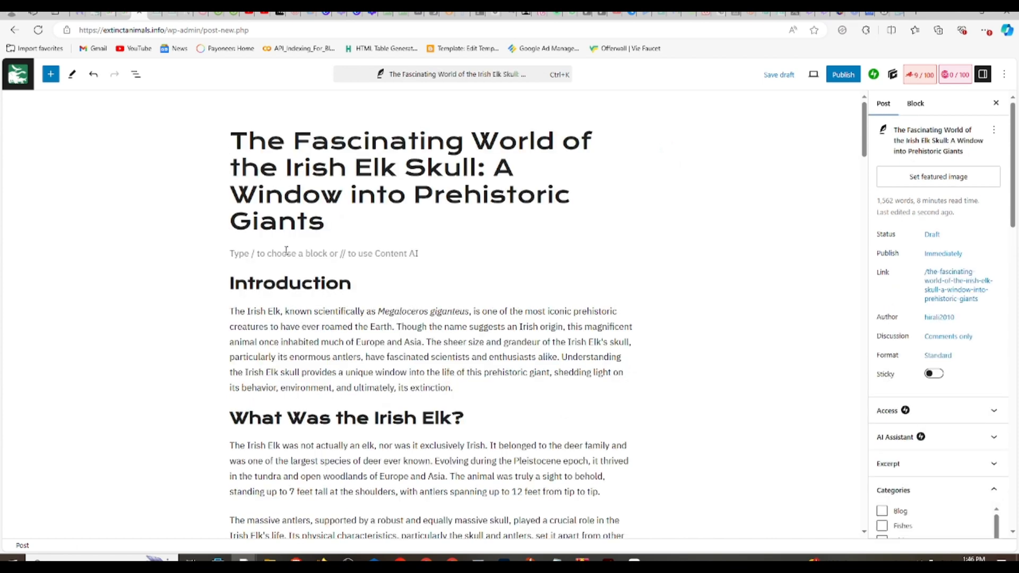
Step: Delete the "Introduction" heading and the empty blocks so the body starts directly with the opening paragraph
left_click(286, 252)
key("Delete")
left_click_drag(352, 255, 221, 276)
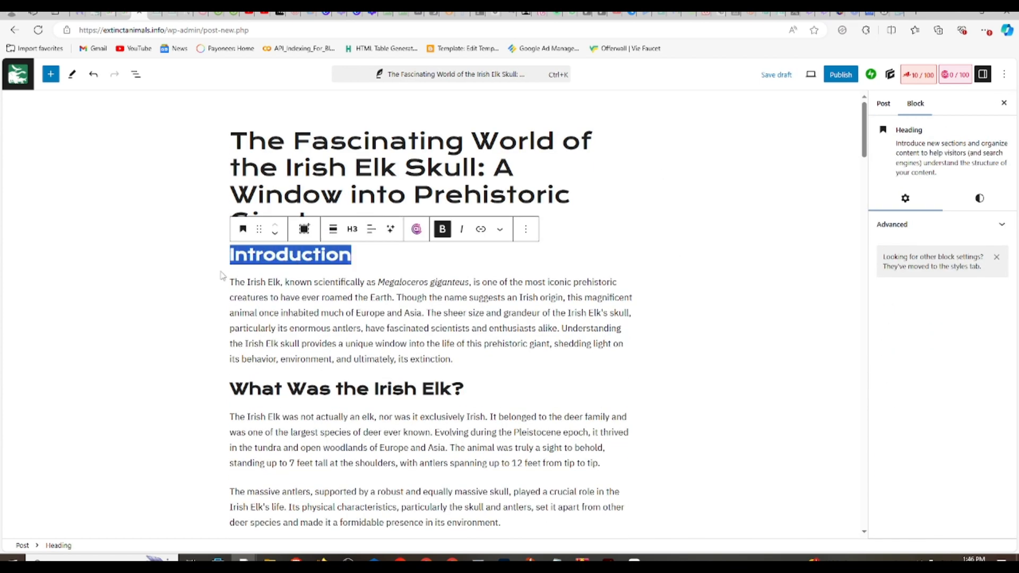
key("BackSpace")
key("BackSpace")
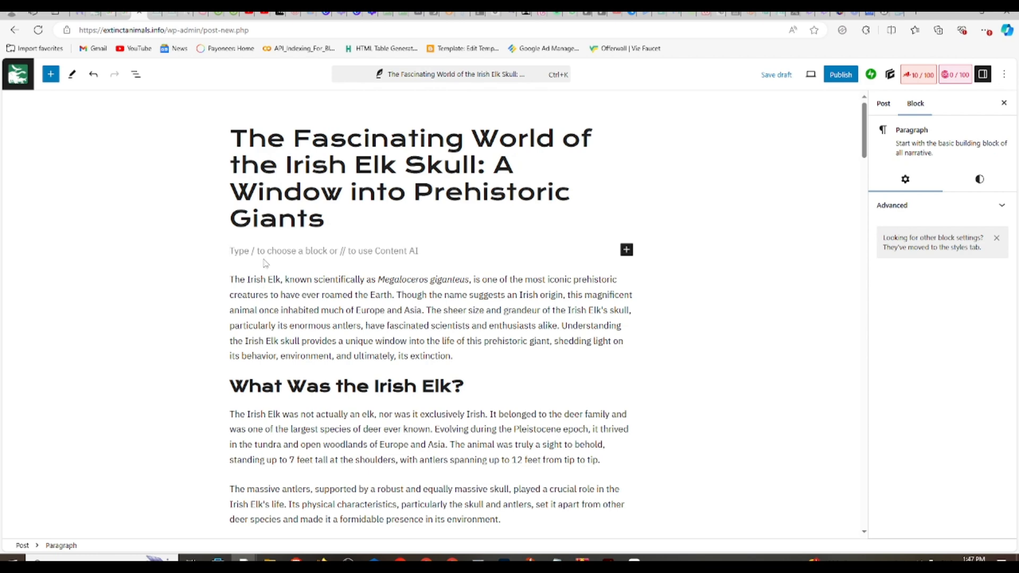
key("Delete")
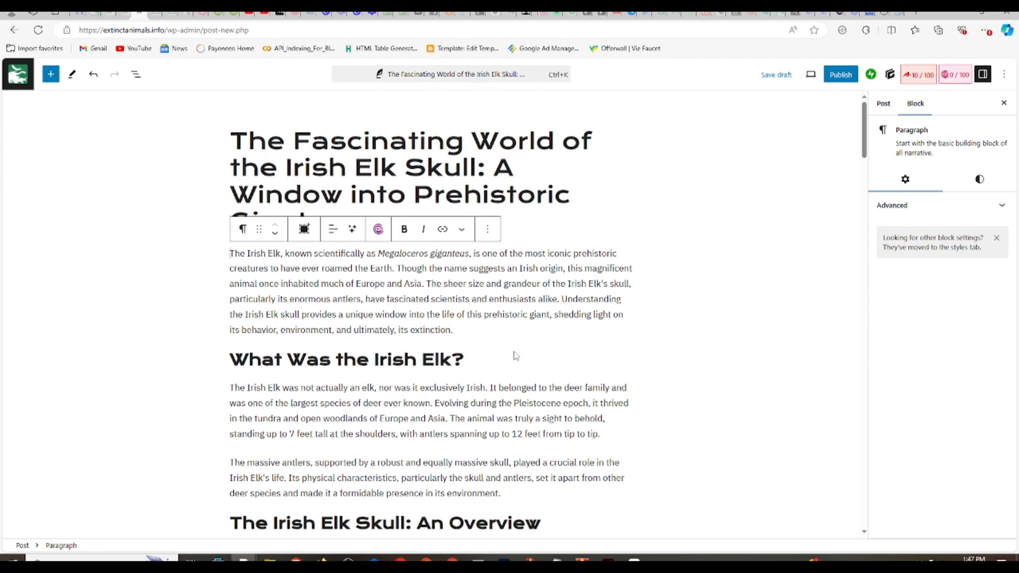
left_click(689, 275)
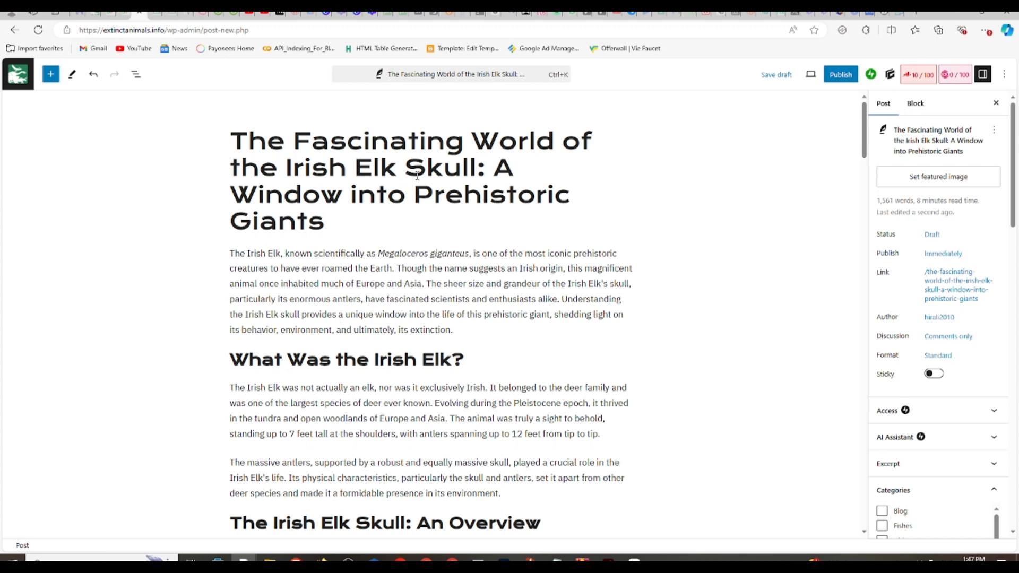
Step: Copy "Irish Elk Skull" from the post title and set it as the Rank Math focus keyword
left_click_drag(287, 169, 475, 168)
key("ctrl+c")
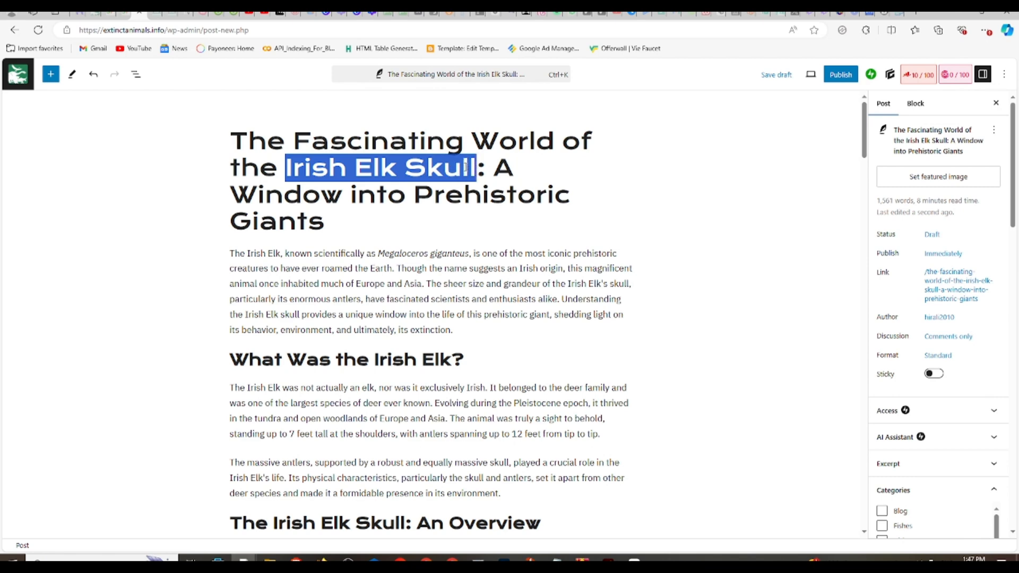
left_click(919, 75)
left_click(909, 315)
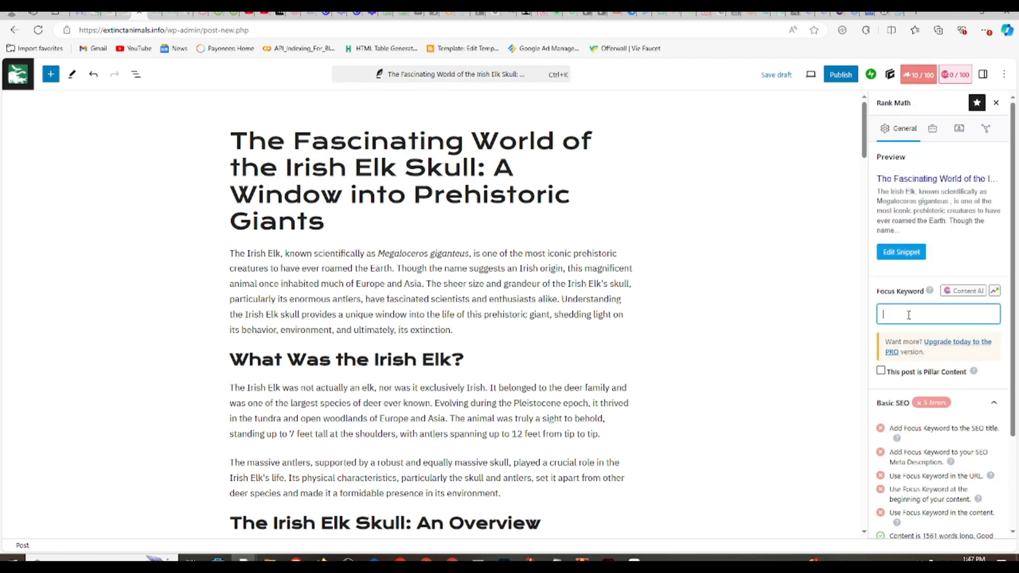
key("ctrl+v")
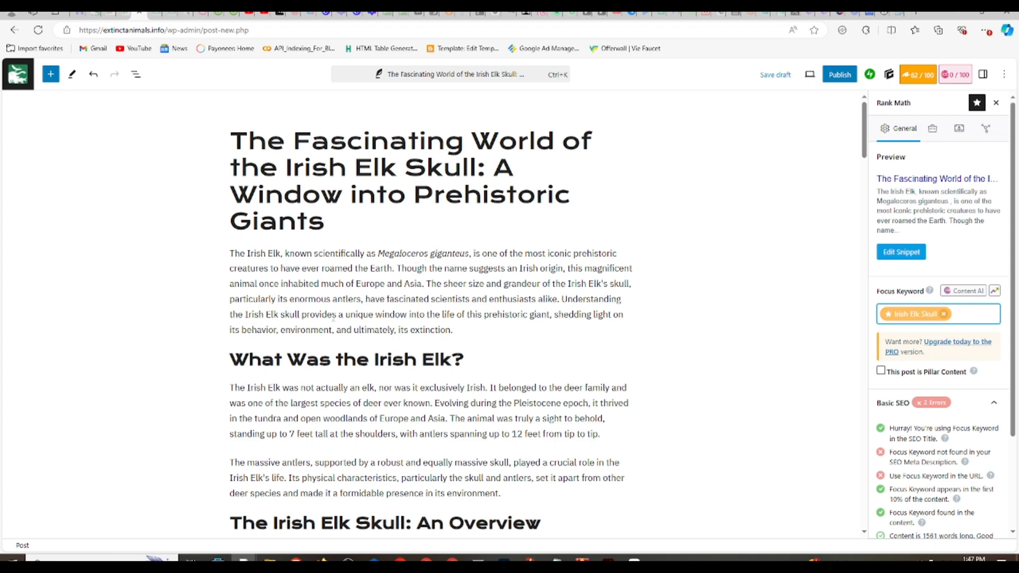
Step: Change "Irish Elk's skull" to "Irish Elk Skull" in the opening paragraph, keeping the spacing elsewhere clean
scroll(333, 318, "down", 2)
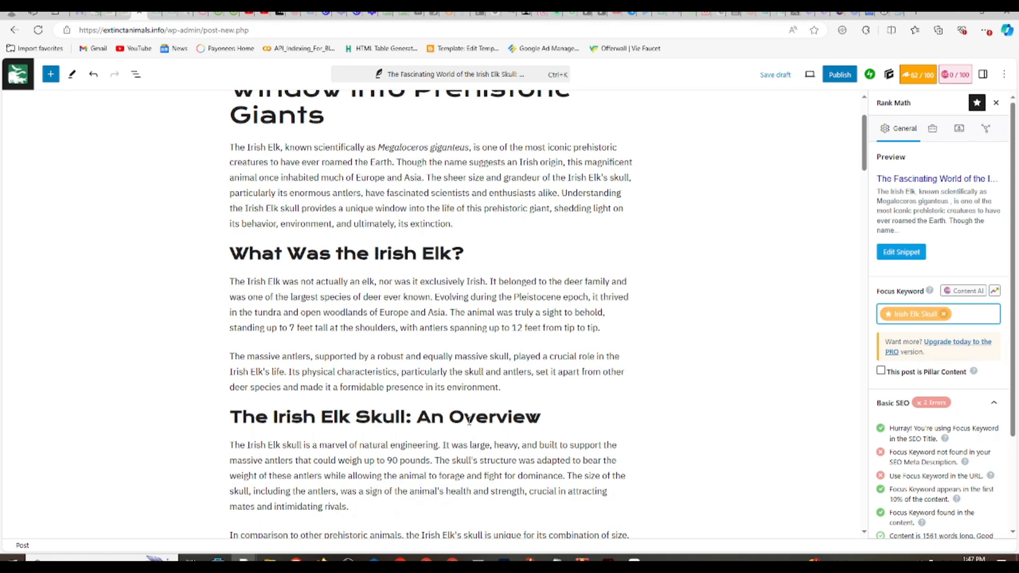
scroll(418, 405, "up", 2)
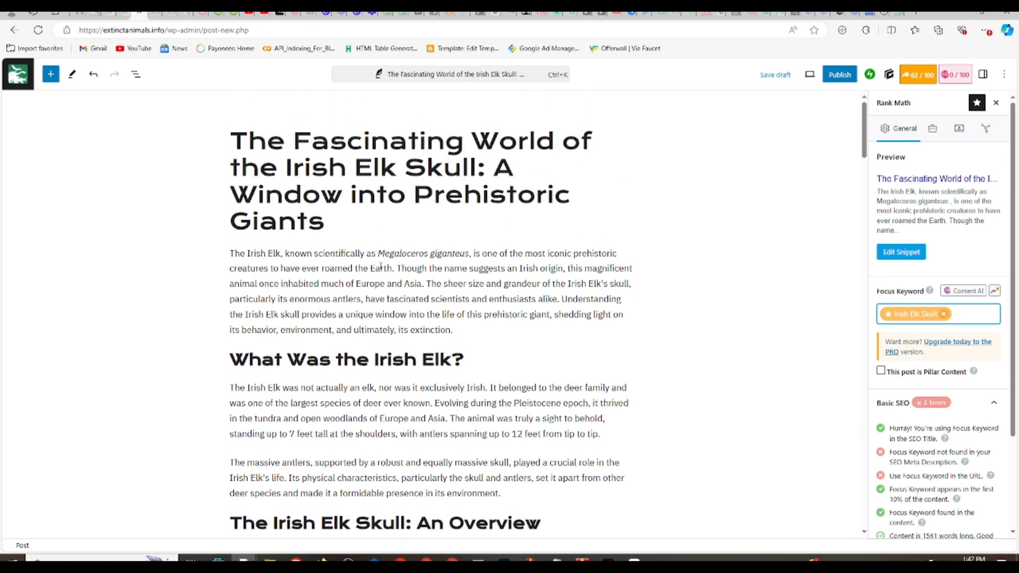
left_click(280, 255)
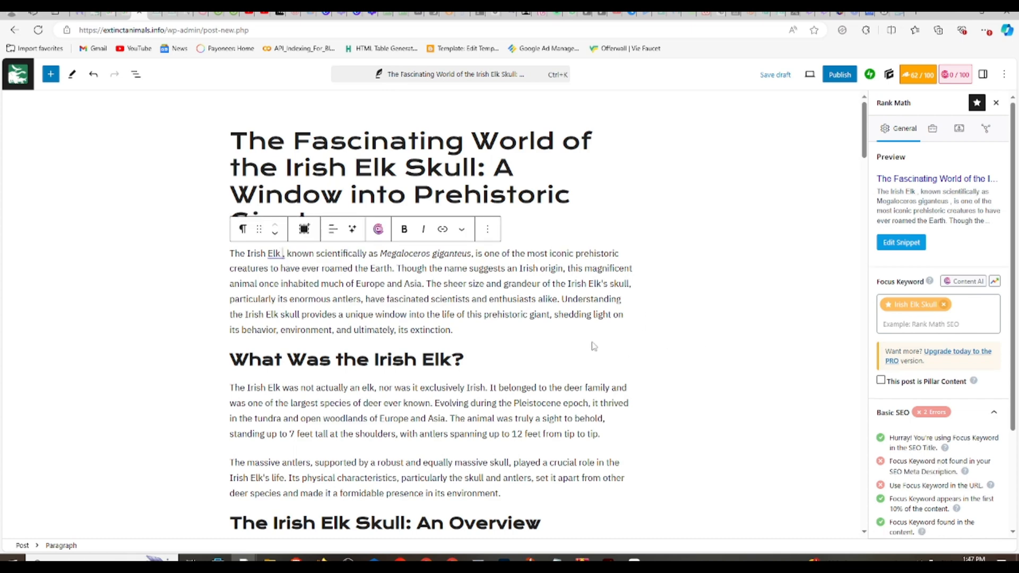
left_click(604, 281)
key("BackSpace")
left_click(284, 254)
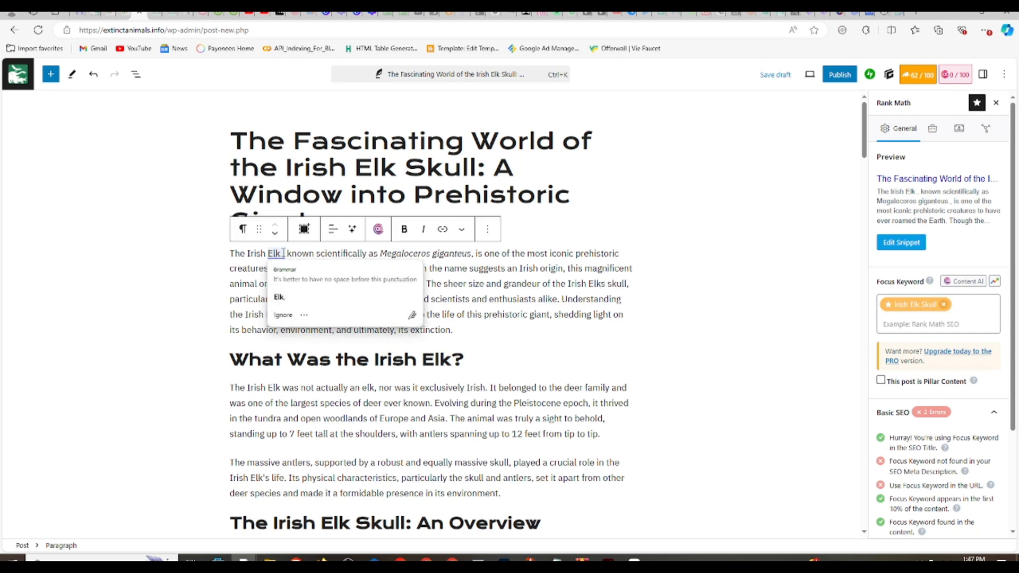
key("BackSpace")
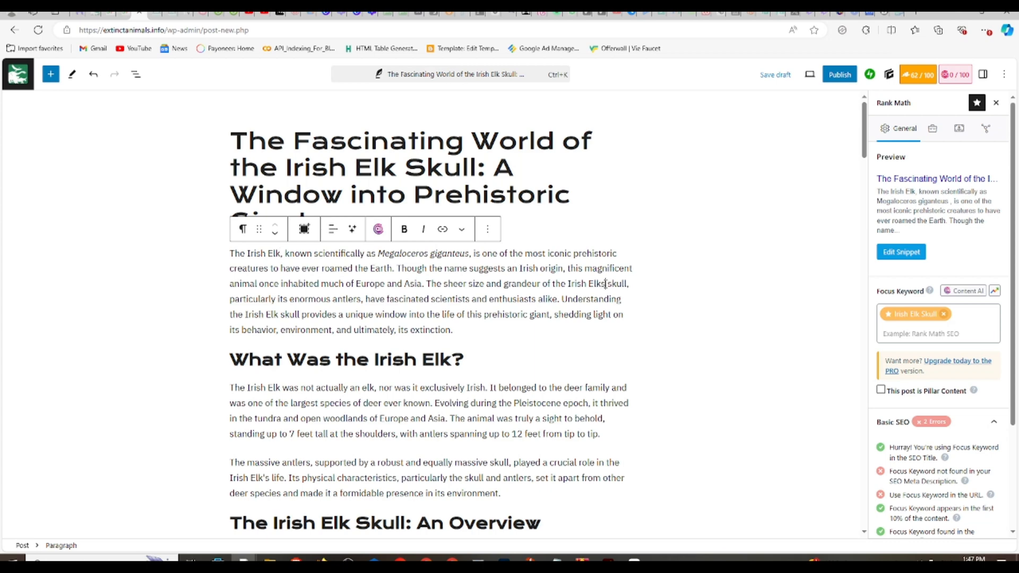
left_click(606, 284)
key("BackSpace")
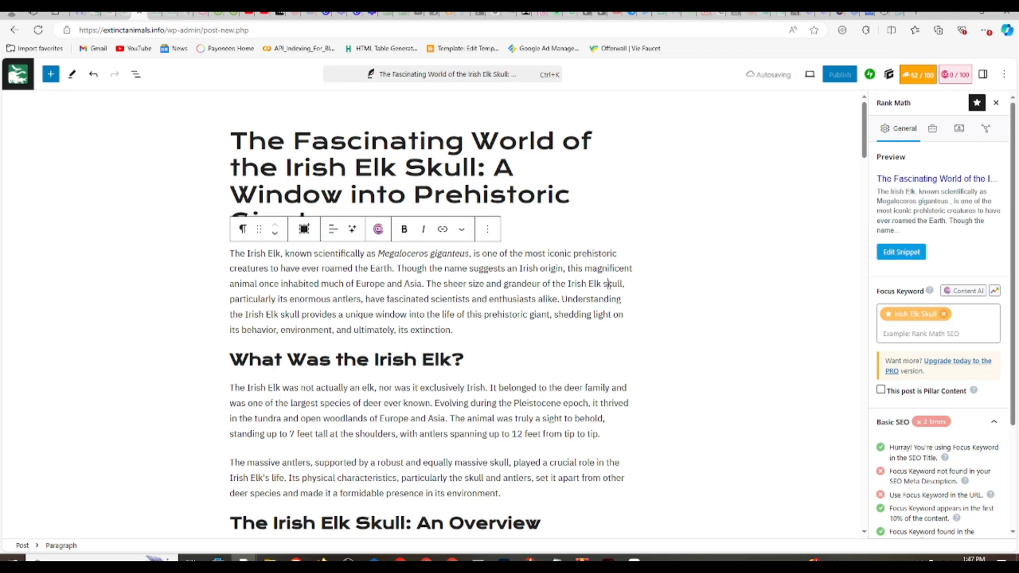
left_click(610, 285)
key("BackSpace")
type("S")
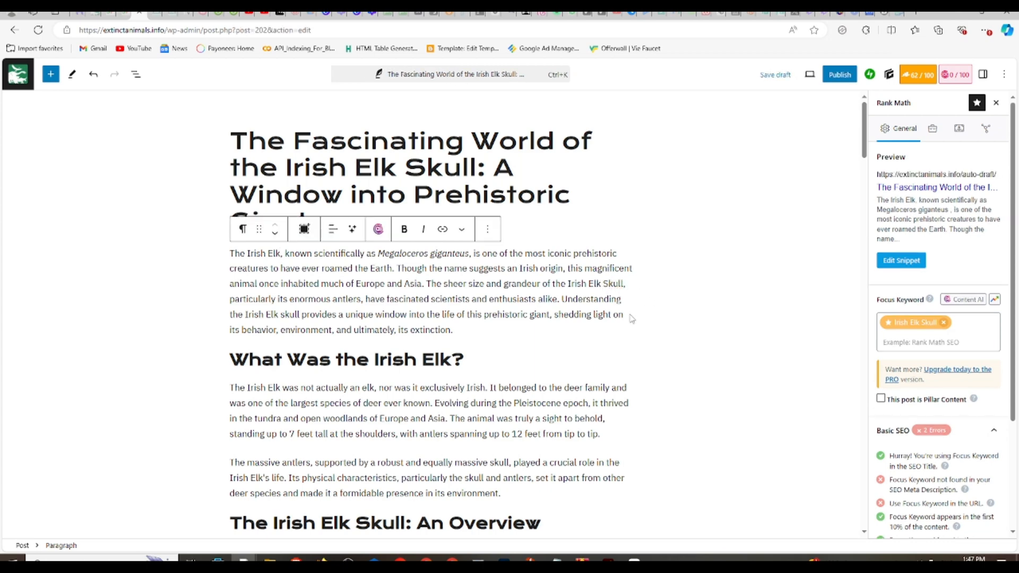
Step: Delete the opening paragraph's last sentence and the whole "What Was the Irish Elk?" section, including its heading
left_click_drag(561, 299, 620, 324)
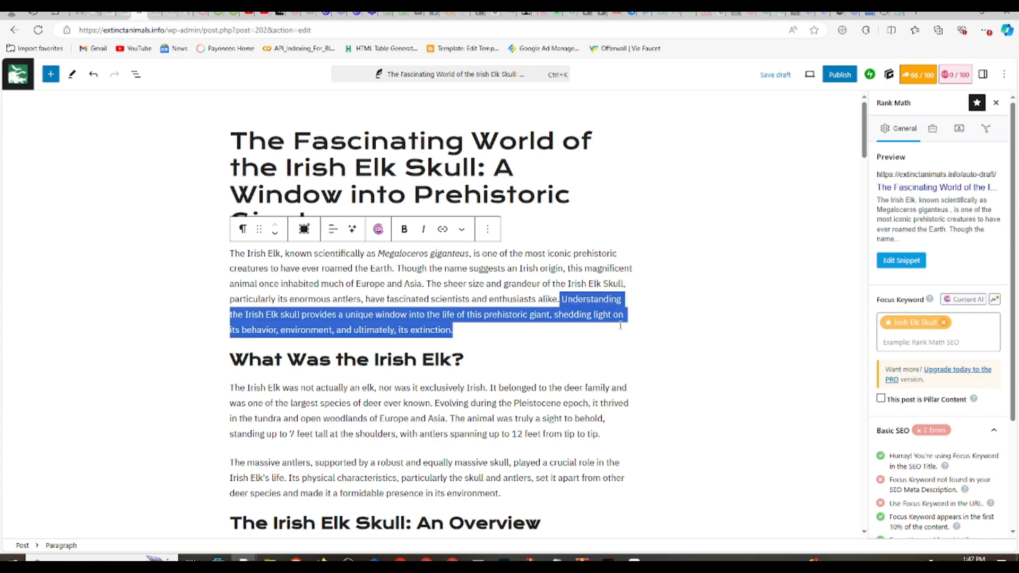
key("BackSpace")
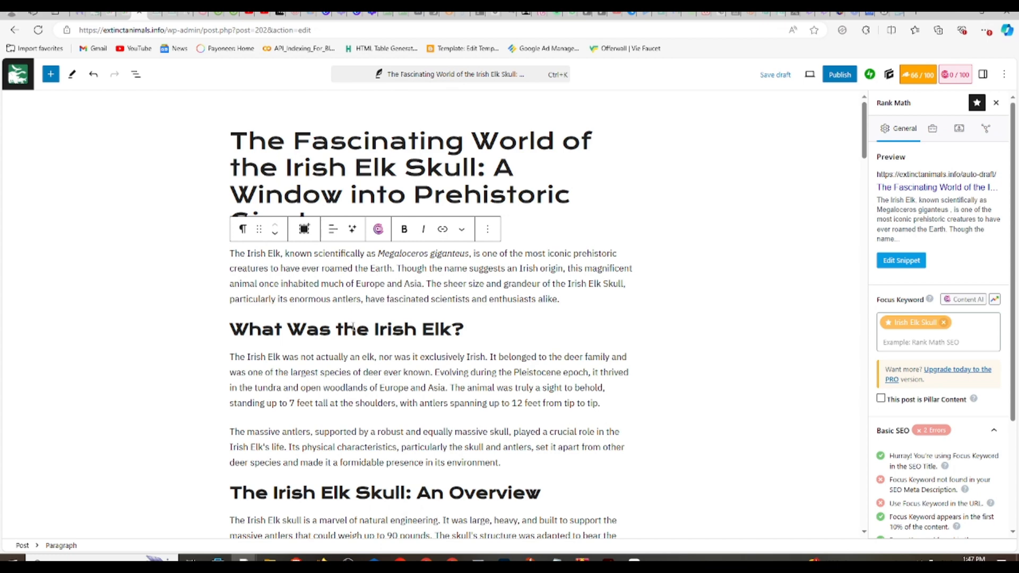
scroll(560, 321, "down", 2)
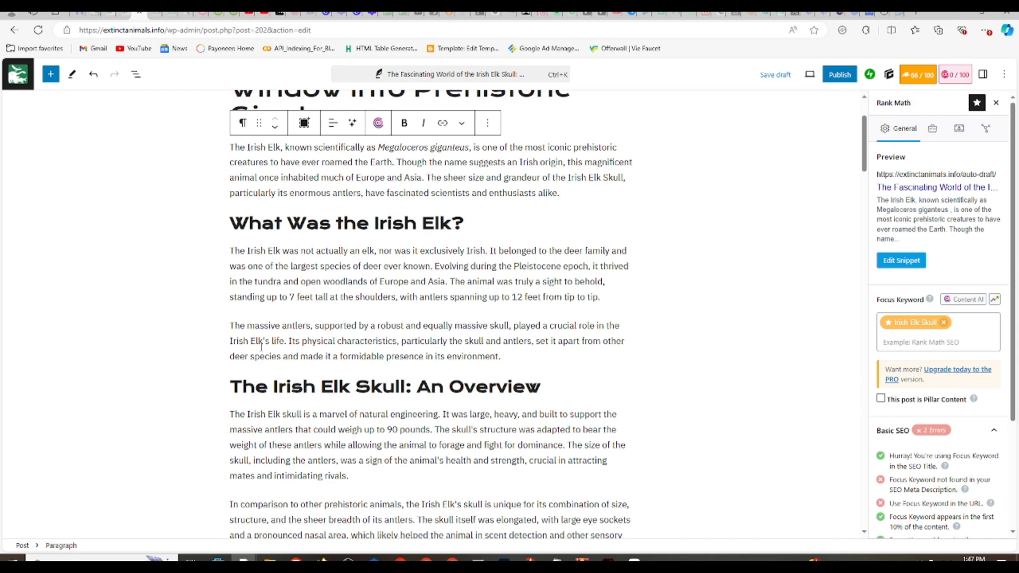
left_click_drag(519, 355, 224, 230)
key("BackSpace")
key("BackSpace")
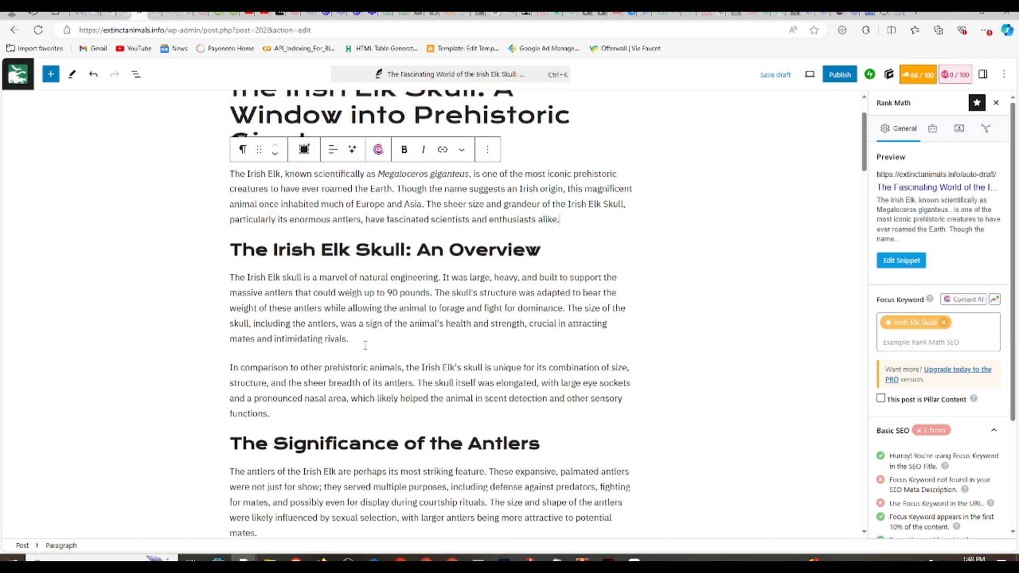
Step: Review the "The Irish Elk Skull: An Overview" heading and the paragraphs around it
scroll(259, 289, "down", 1)
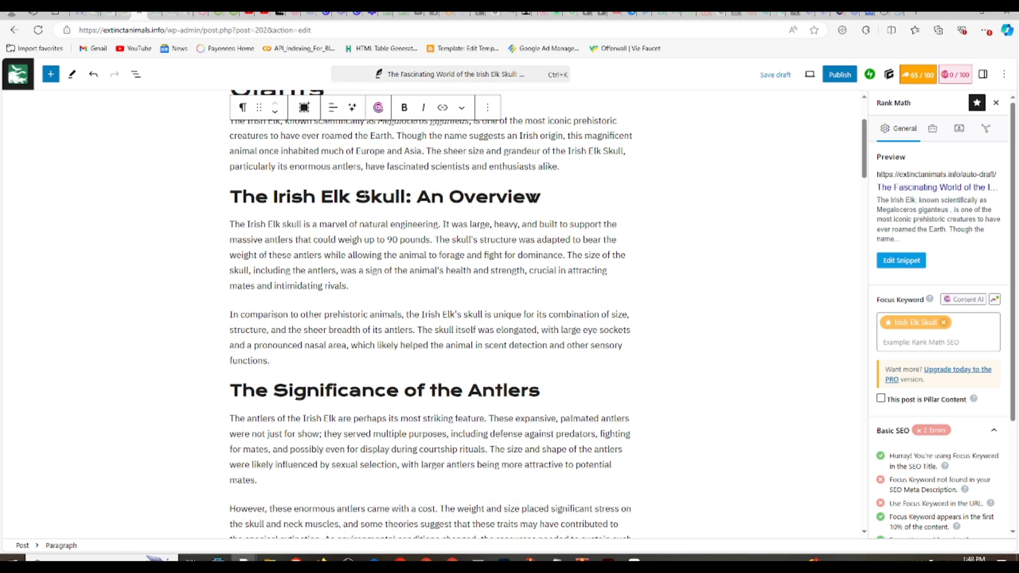
triple_click(415, 196)
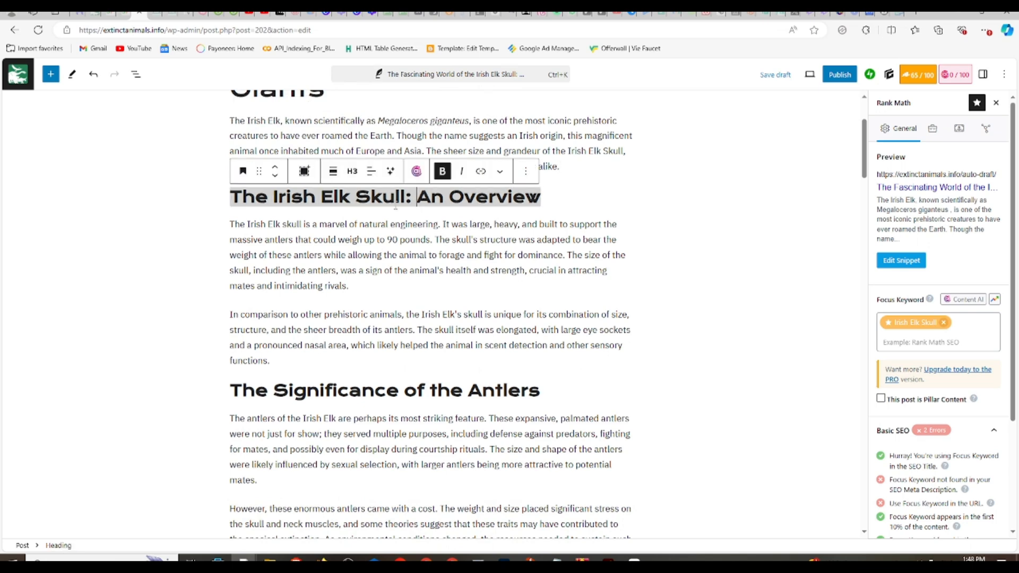
left_click(722, 212)
left_click_drag(275, 198, 220, 211)
key("Left")
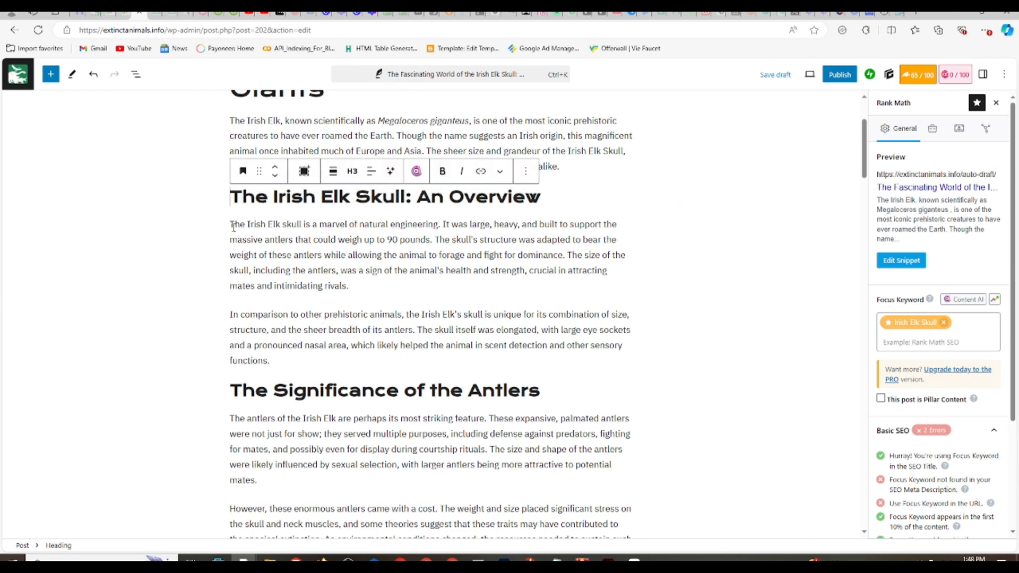
left_click_drag(234, 227, 253, 290)
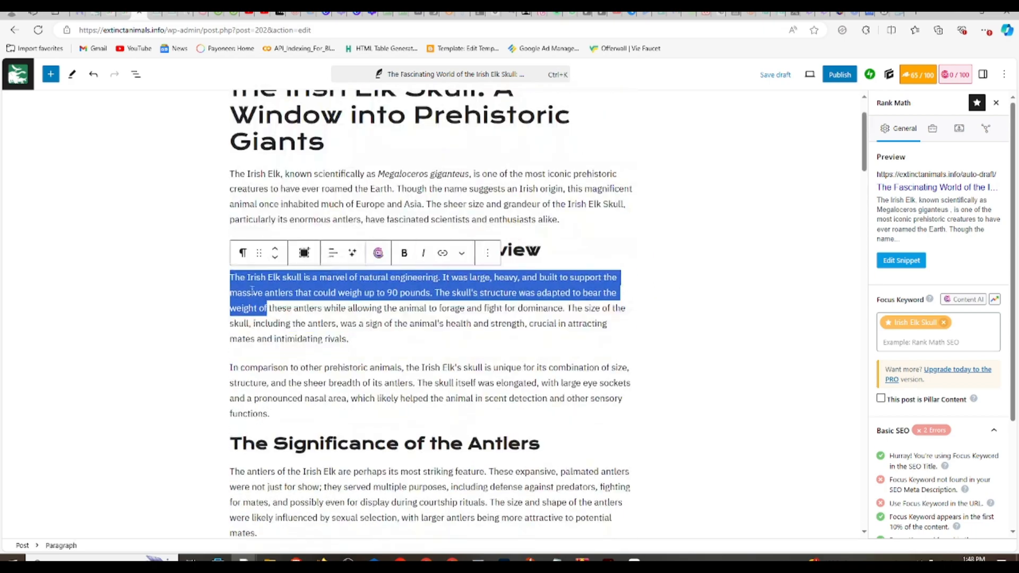
left_click_drag(231, 174, 408, 332)
Step: Delete the "The Irish Elk Skull and Conservation Efforts" heading and its two paragraphs, just before the Conclusion
scroll(408, 332, "down", 20)
scroll(407, 333, "down", 1)
left_click(584, 275)
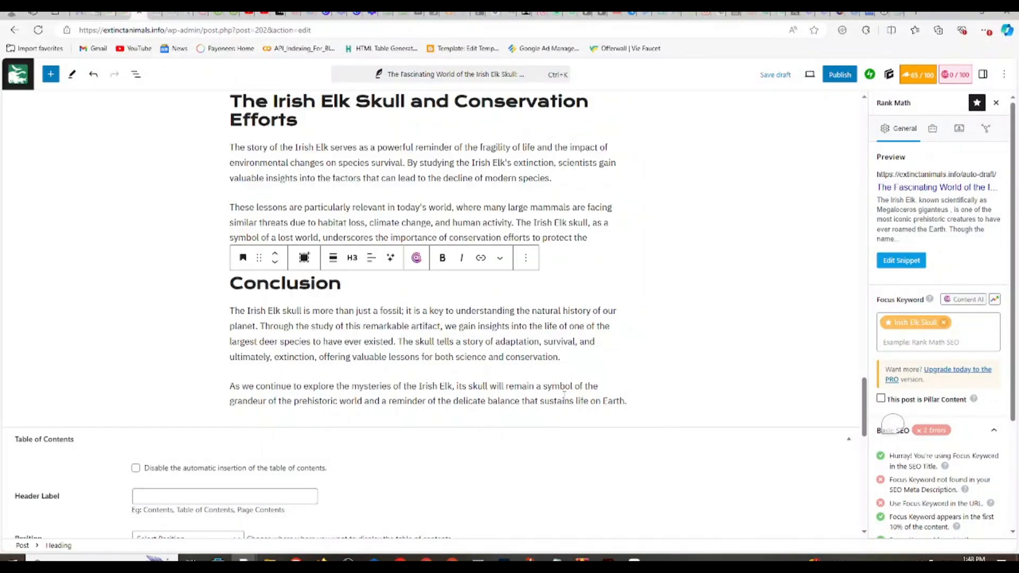
scroll(361, 354, "up", 5)
scroll(523, 320, "down", 2)
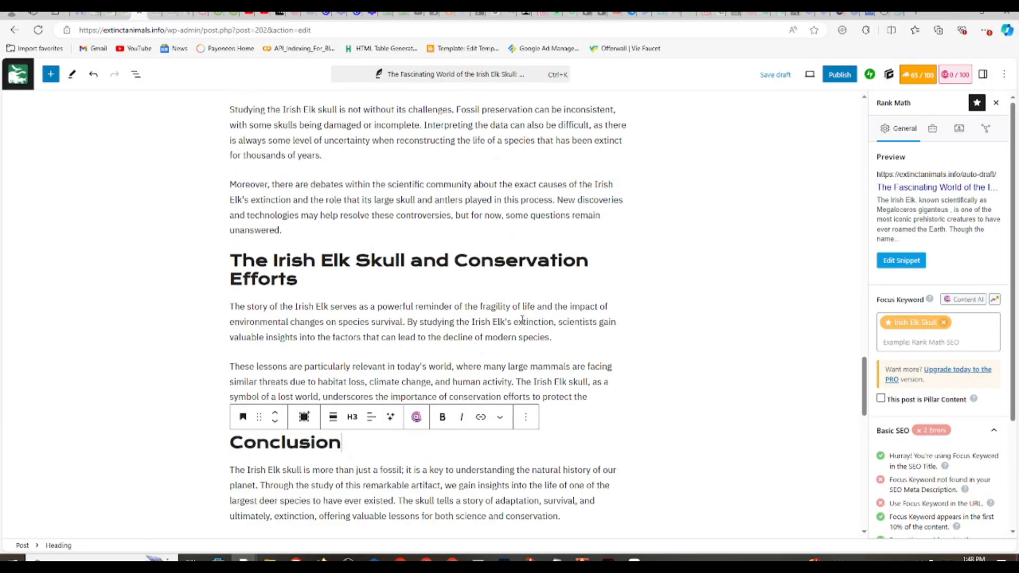
left_click(439, 417)
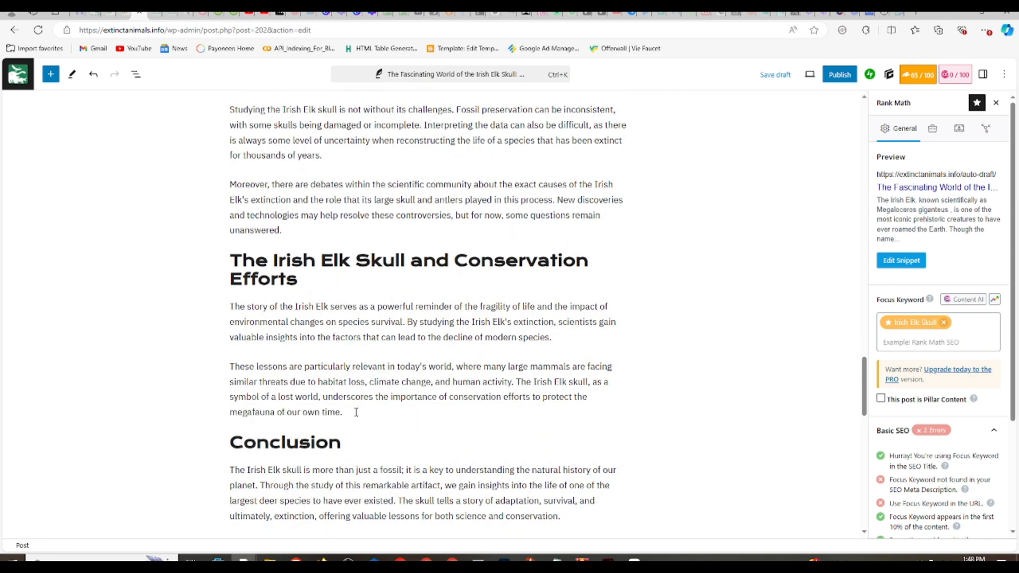
left_click_drag(357, 413, 208, 264)
key("BackSpace")
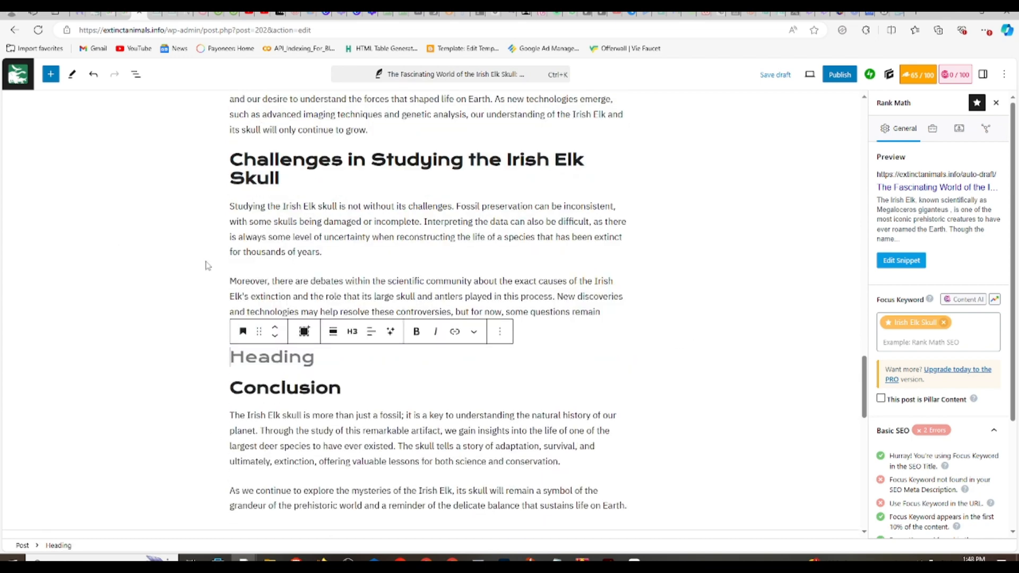
key("BackSpace")
Step: Delete the second paragraph, starting "Moreover", from the "Challenges in Studying the Irish Elk Skull" section
left_click(428, 233)
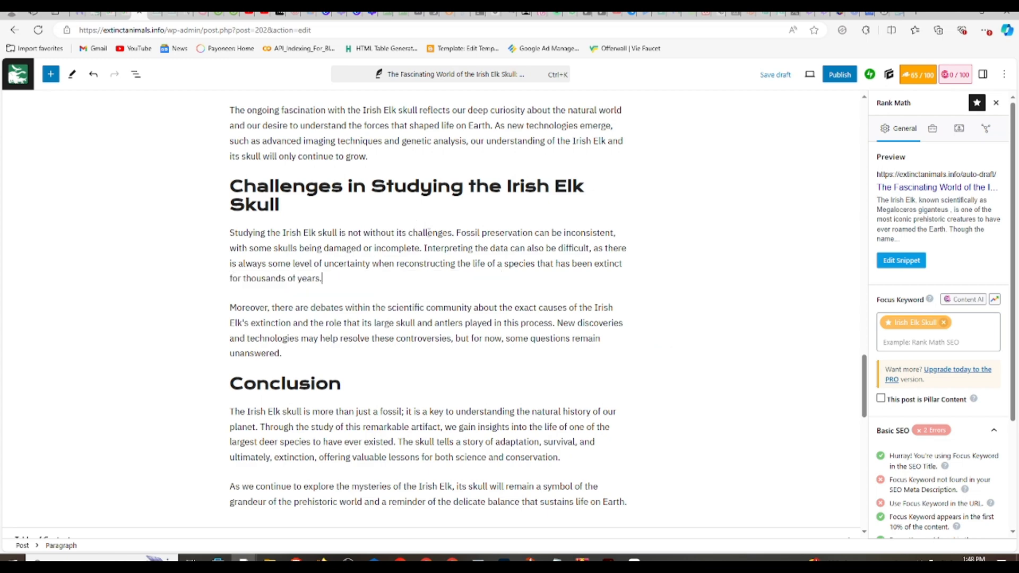
left_click(630, 282)
scroll(305, 335, "up", 2)
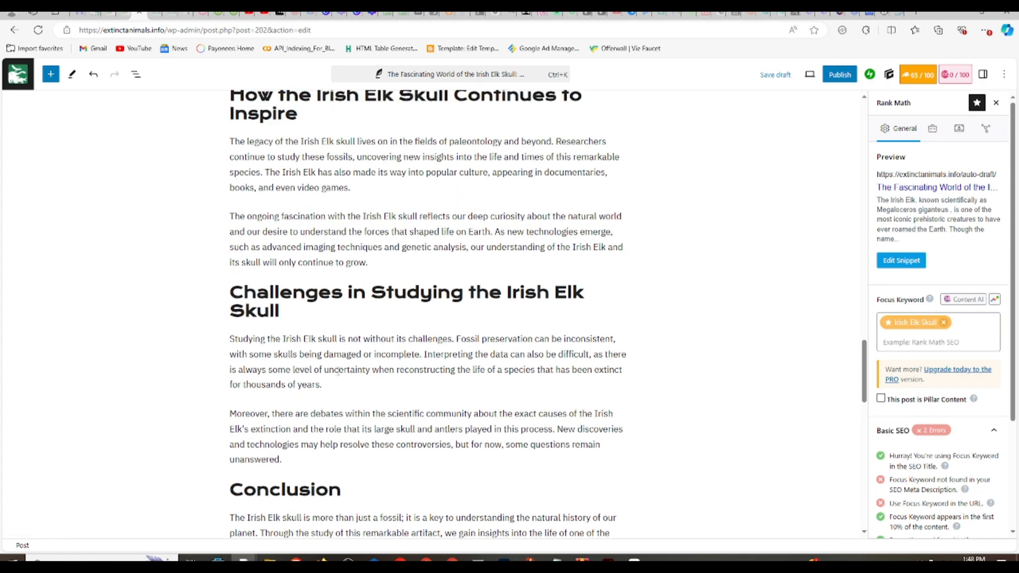
left_click_drag(287, 461, 278, 408)
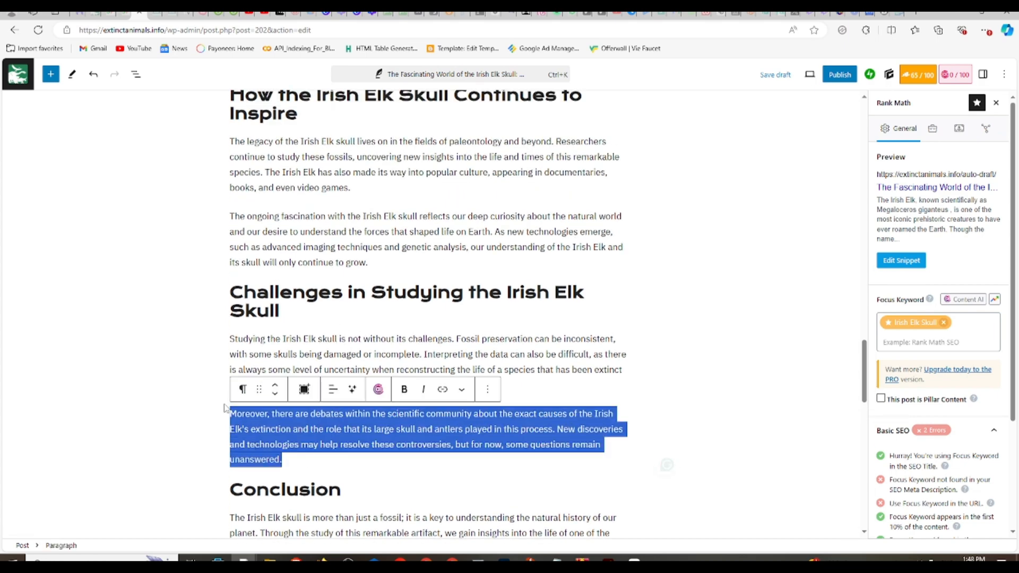
key("BackSpace")
key("BackSpace")
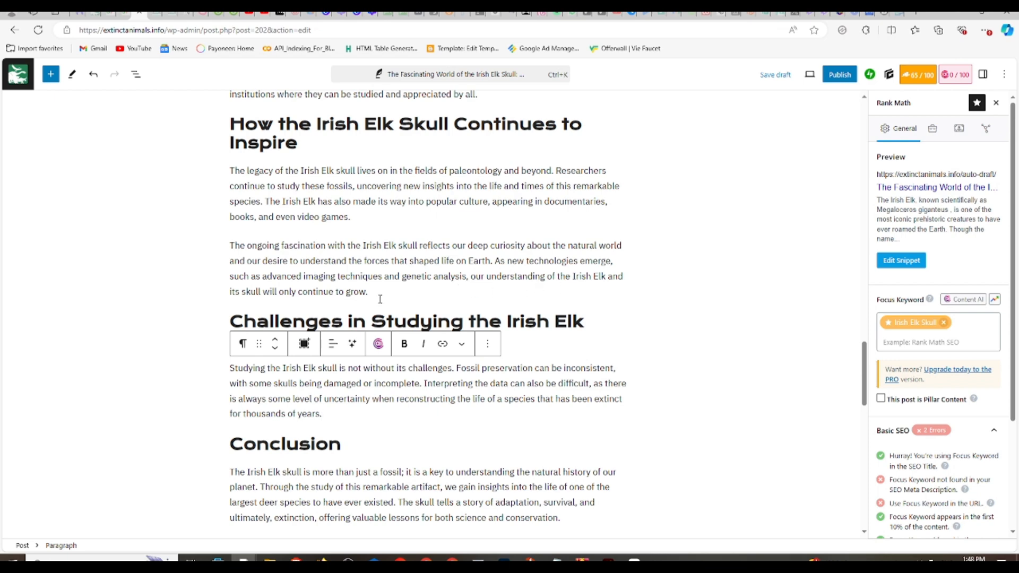
Step: Delete the second paragraph, starting "Additionally", from the "Why Did the Irish Elk Go Extinct?" section
scroll(380, 299, "up", 6)
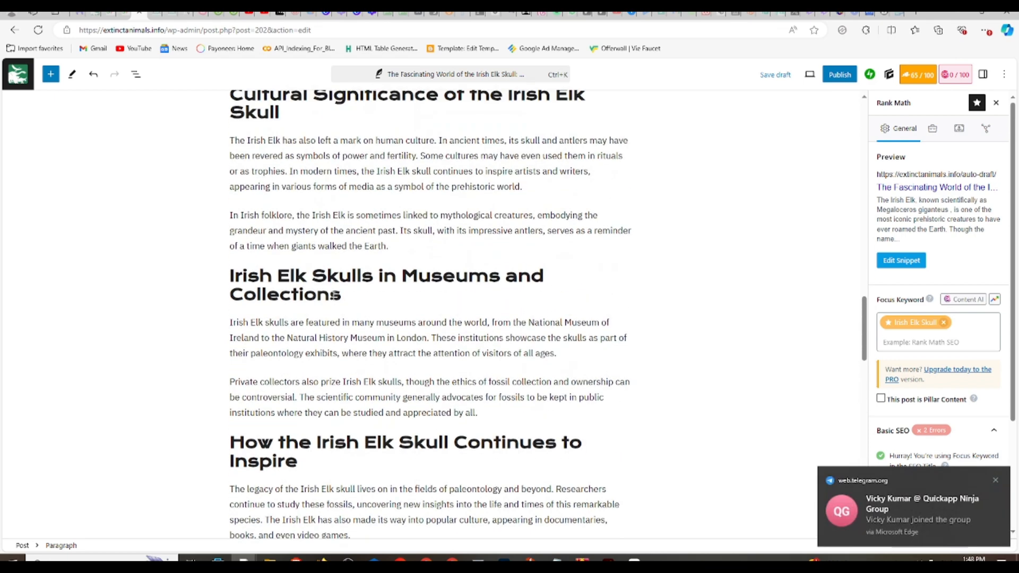
scroll(370, 315, "down", 1)
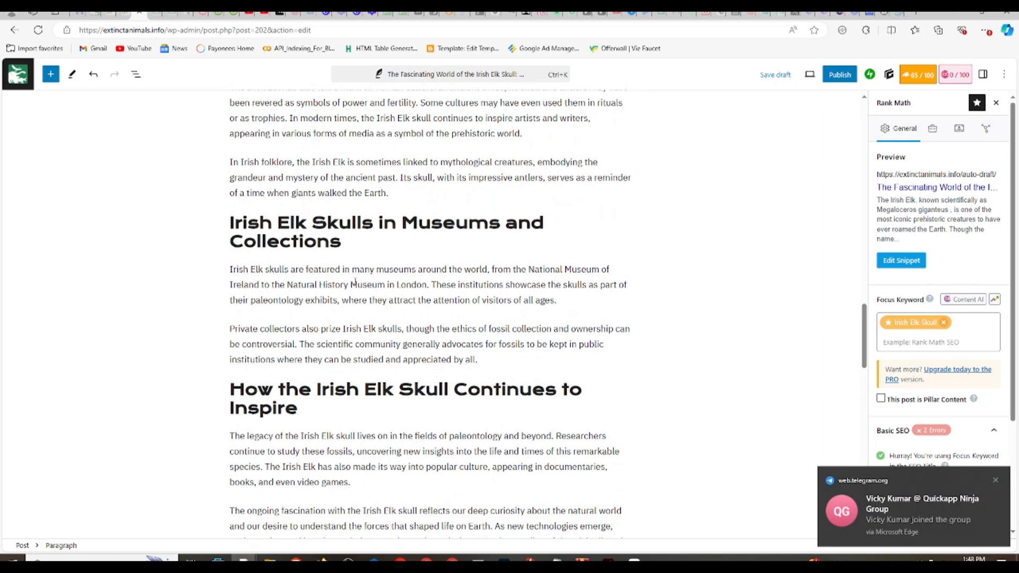
scroll(388, 312, "up", 4)
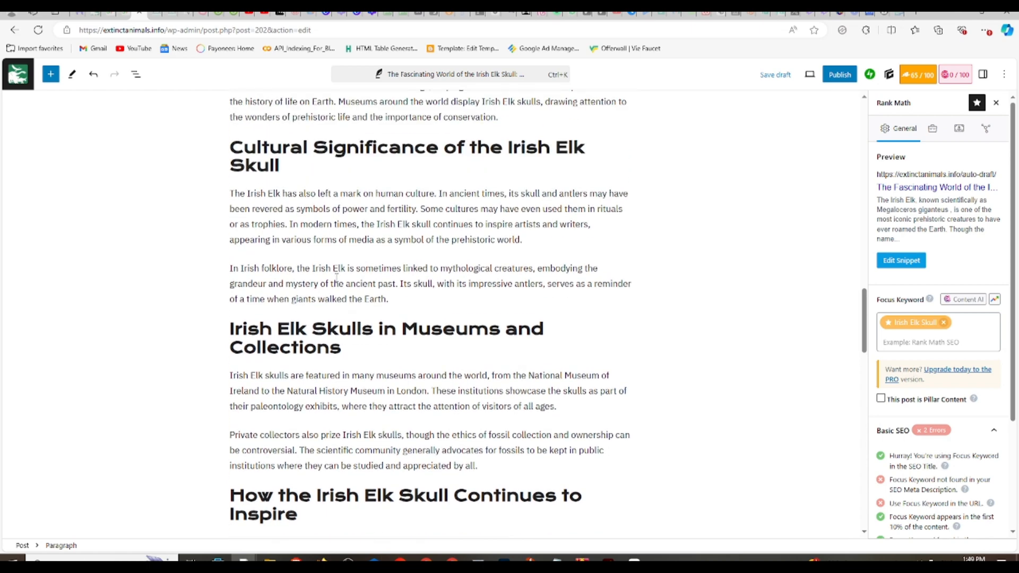
scroll(300, 291, "up", 2)
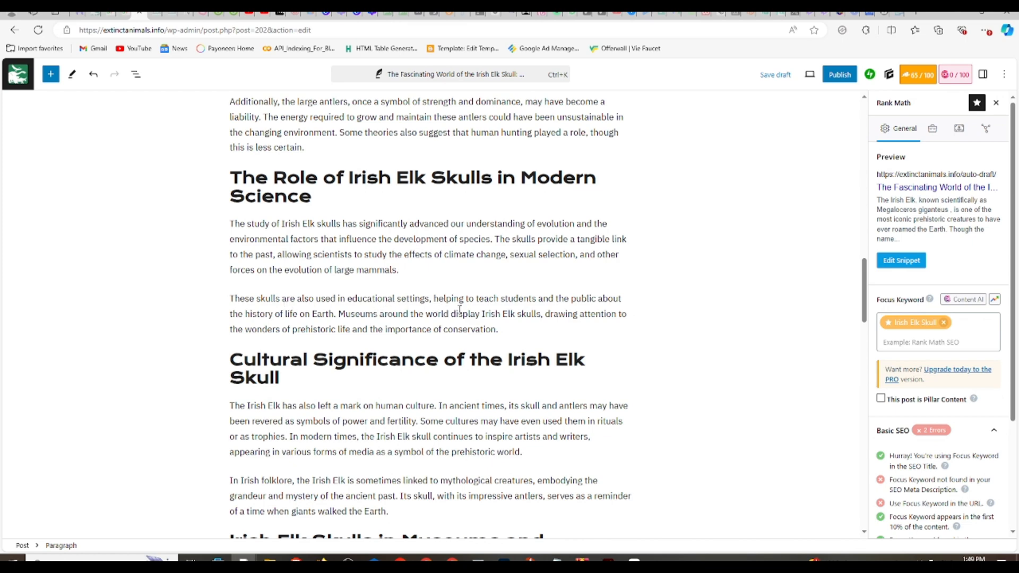
scroll(355, 295, "up", 3)
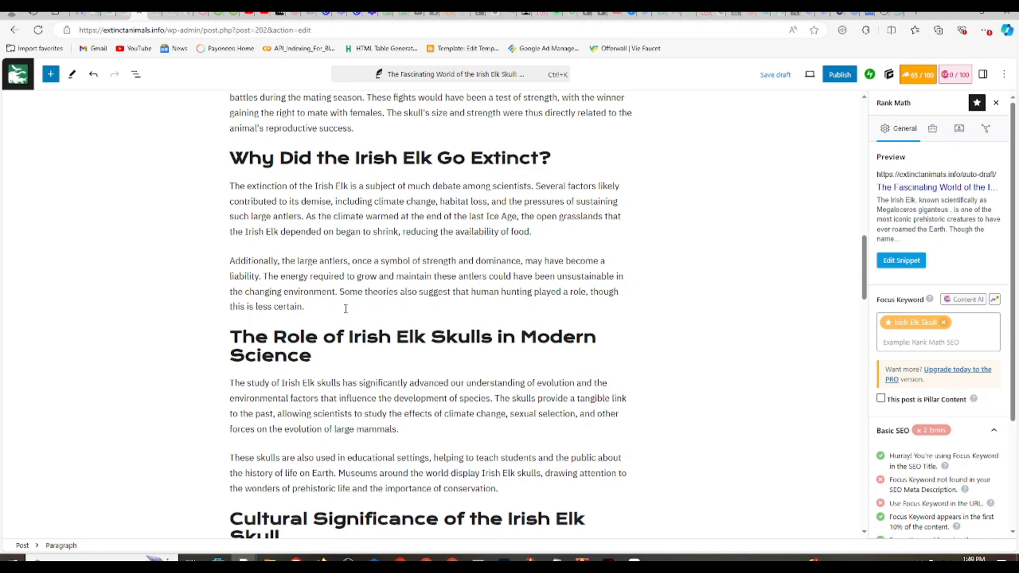
left_click_drag(346, 308, 219, 268)
key("BackSpace")
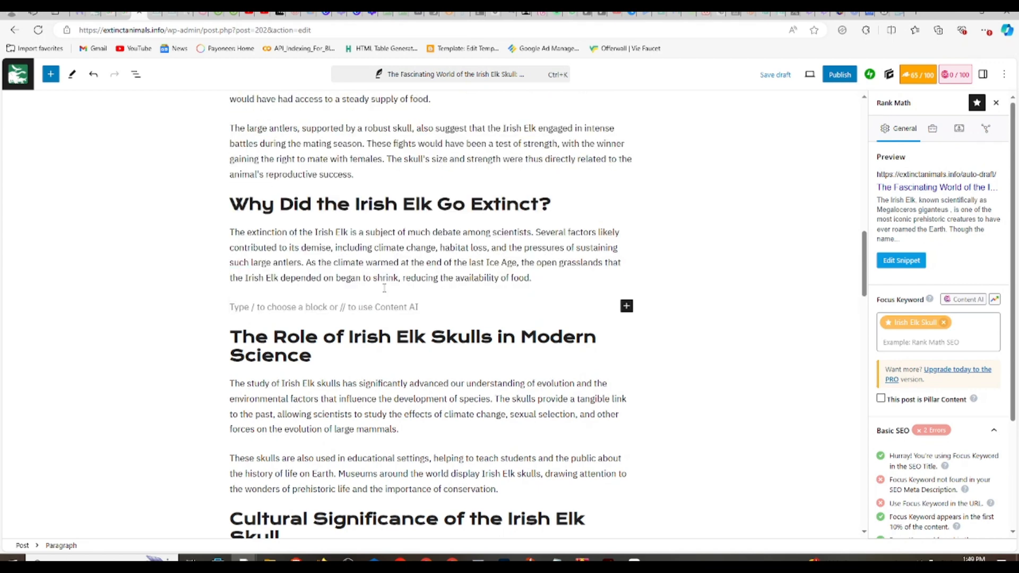
key("BackSpace")
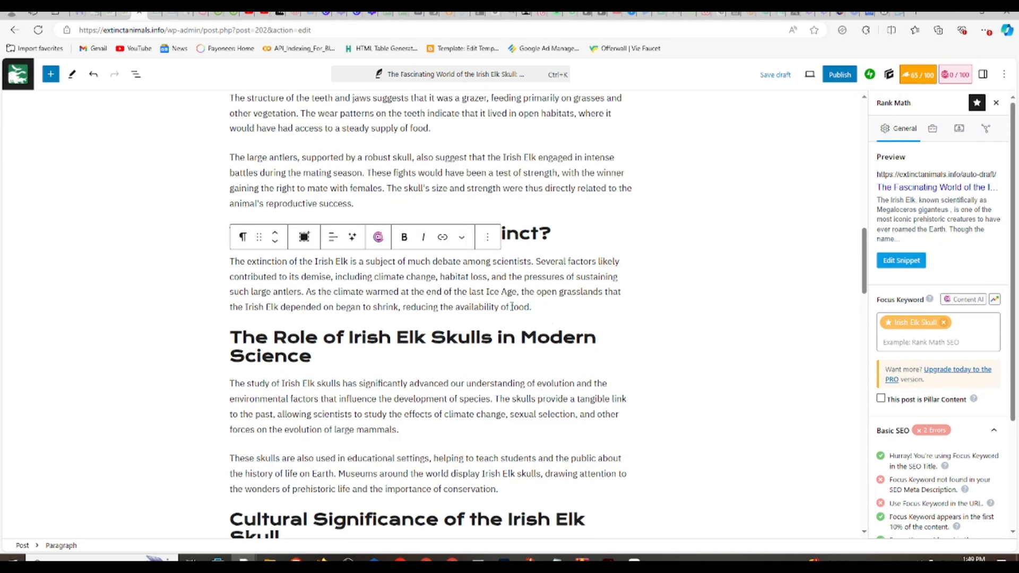
Step: Delete "The Significance of the Antlers" heading and its paragraphs, so the fossil discoveries section follows the overview
scroll(503, 304, "up", 1)
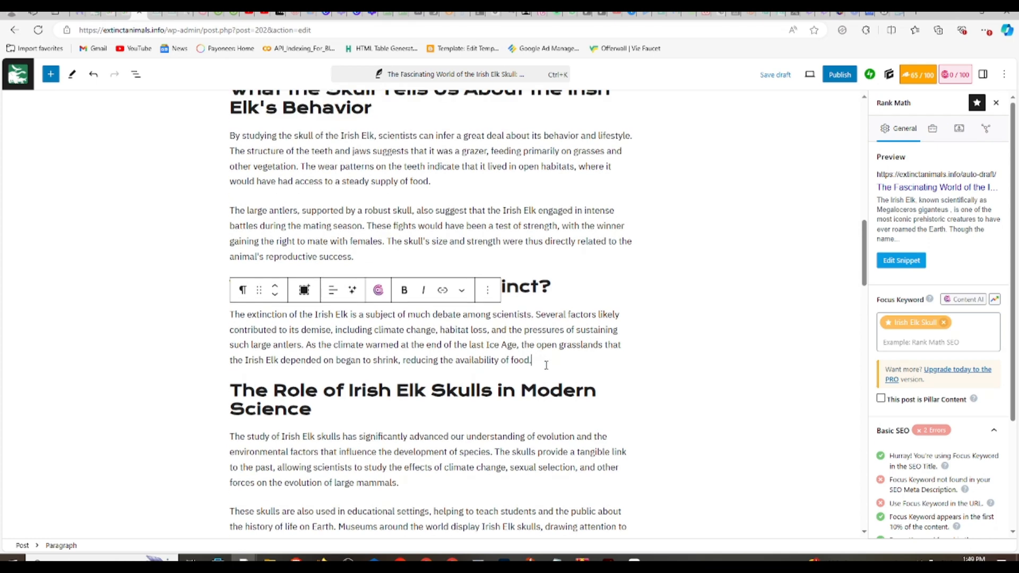
left_click_drag(544, 364, 357, 335)
left_click(591, 269)
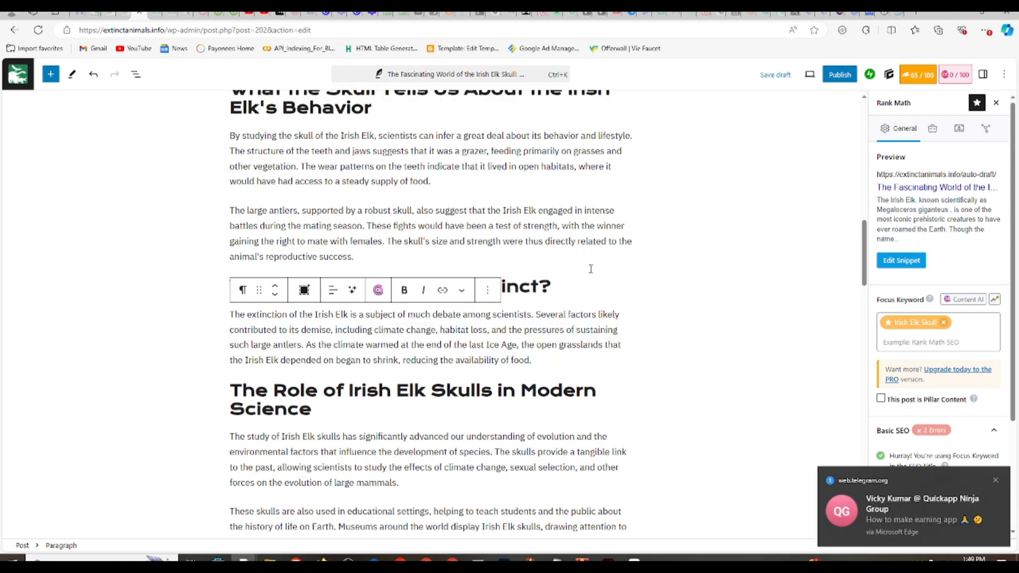
scroll(556, 384, "up", 5)
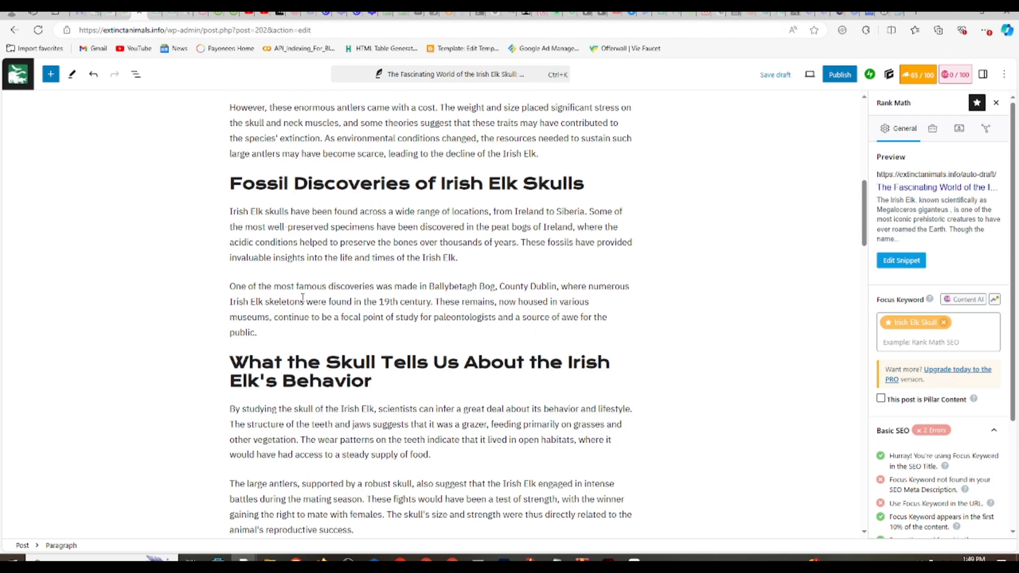
scroll(384, 313, "up", 4)
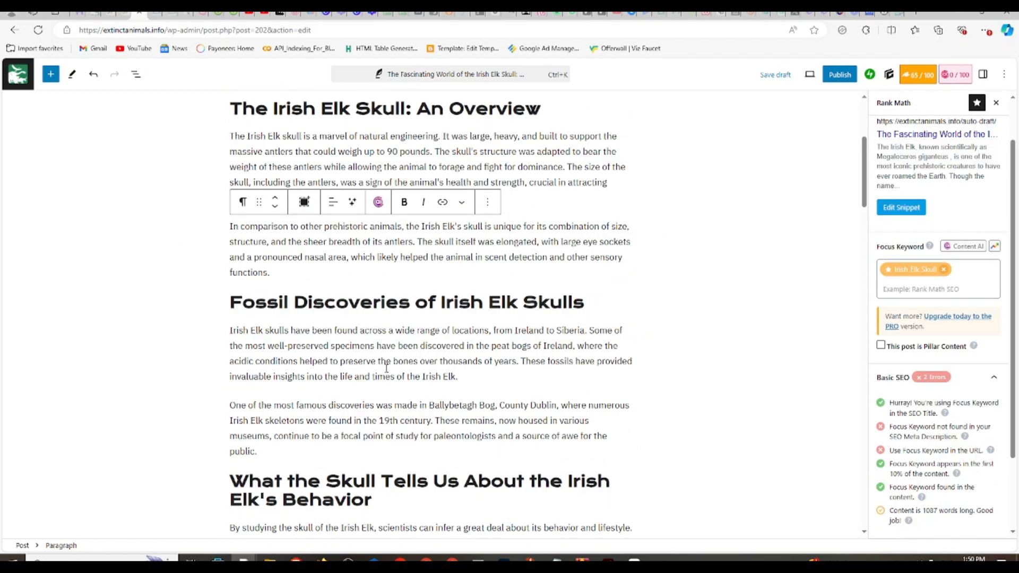
scroll(446, 376, "up", 4)
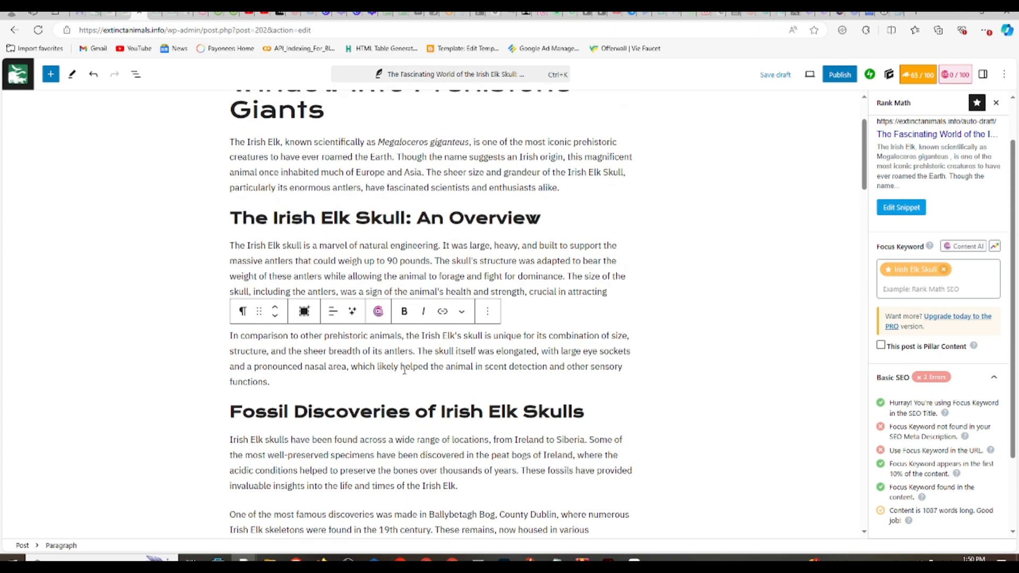
Step: Copy the article body from the opening paragraph through the first Conclusion paragraph
left_click_drag(229, 247, 541, 376)
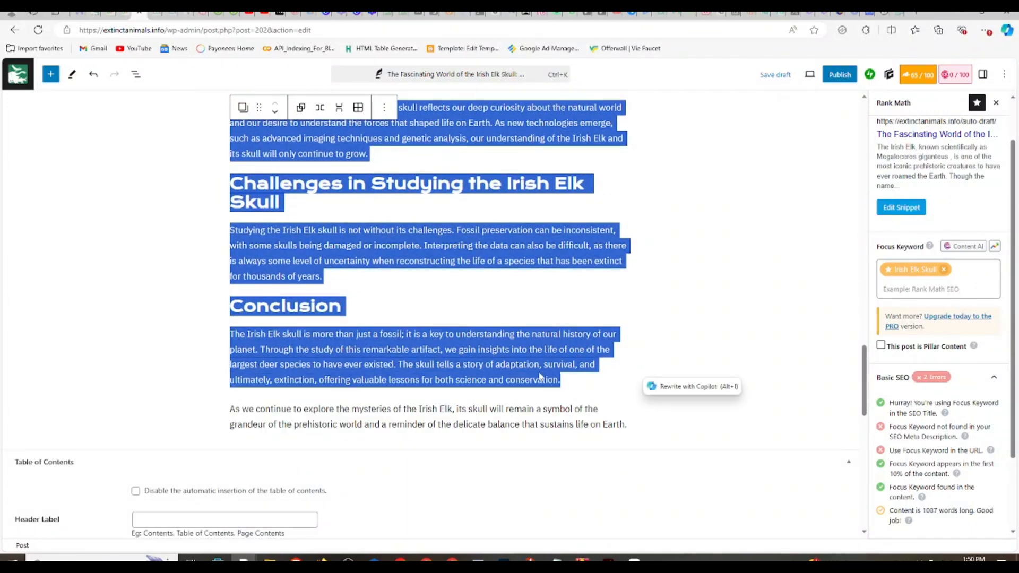
right_click(472, 356)
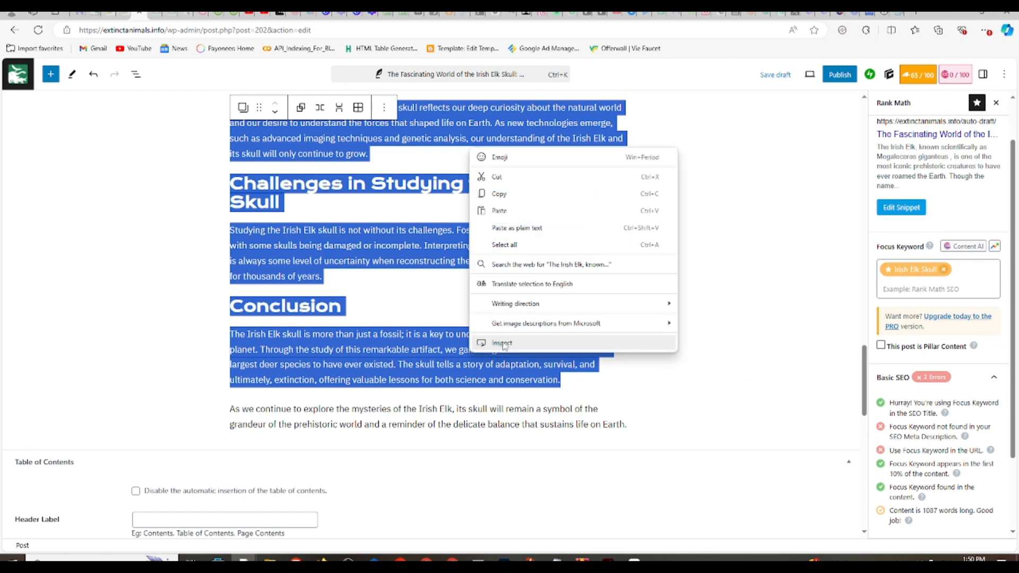
left_click(491, 192)
Step: Delete the closing paragraph of the Conclusion, starting "As we continue to explore the mysteries of the Irish Elk"
left_click(530, 417)
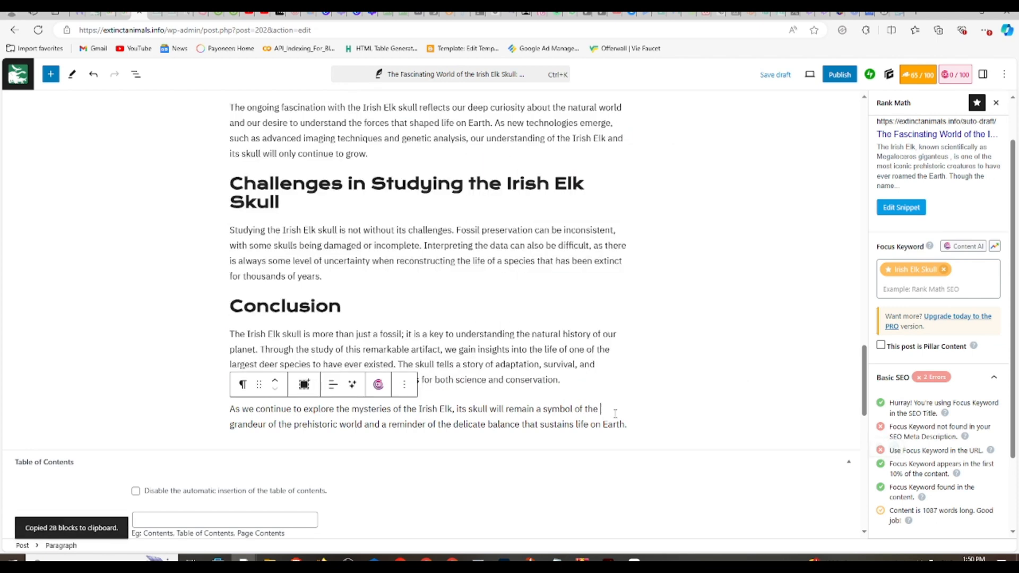
triple_click(508, 422)
key("BackSpace")
key("BackSpace")
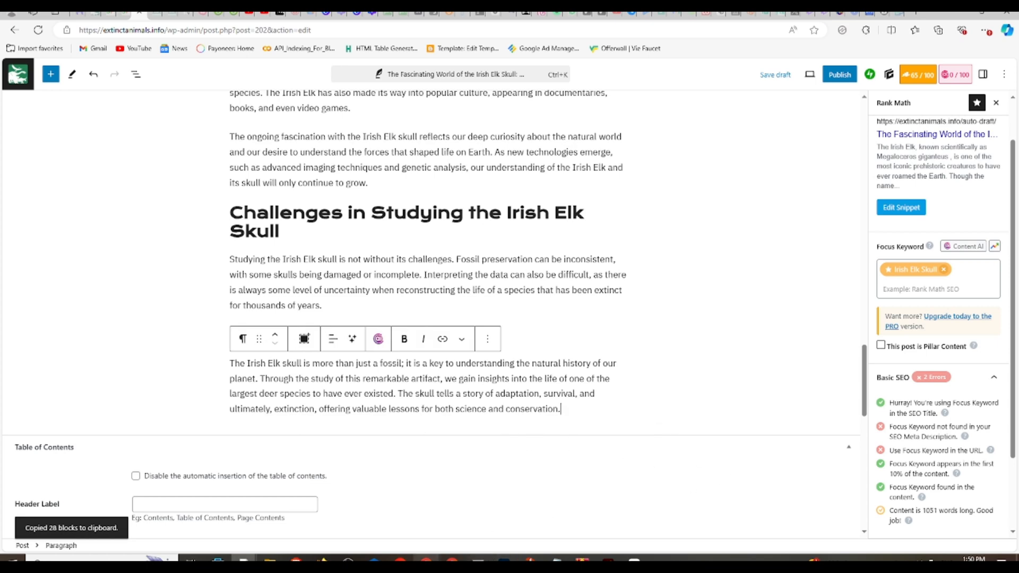
Step: Switch to ZeroGPT in the other browser and paste the copied article there to check it for AI text
left_click(425, 559)
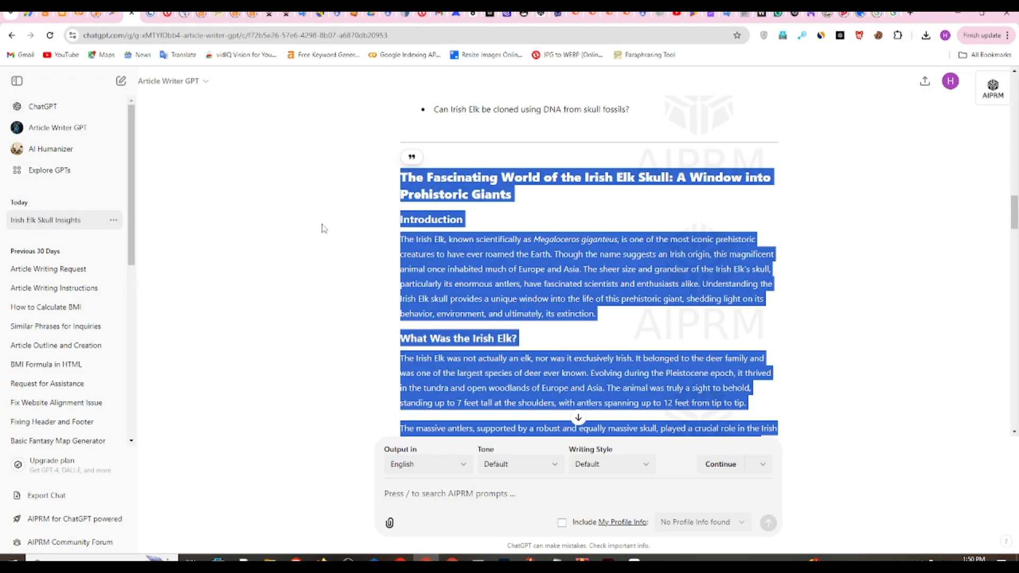
left_click(406, 16)
right_click(388, 365)
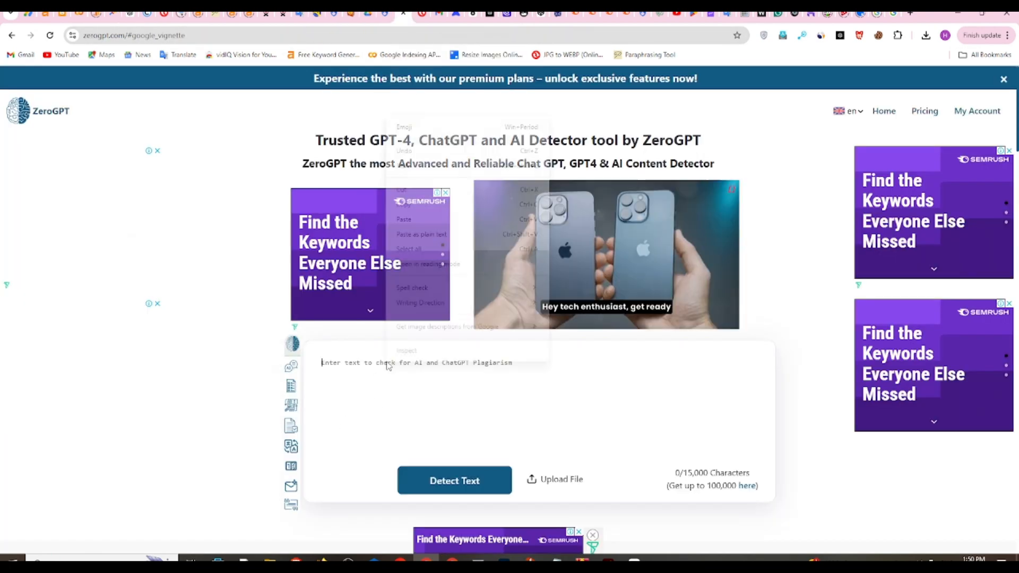
left_click(404, 220)
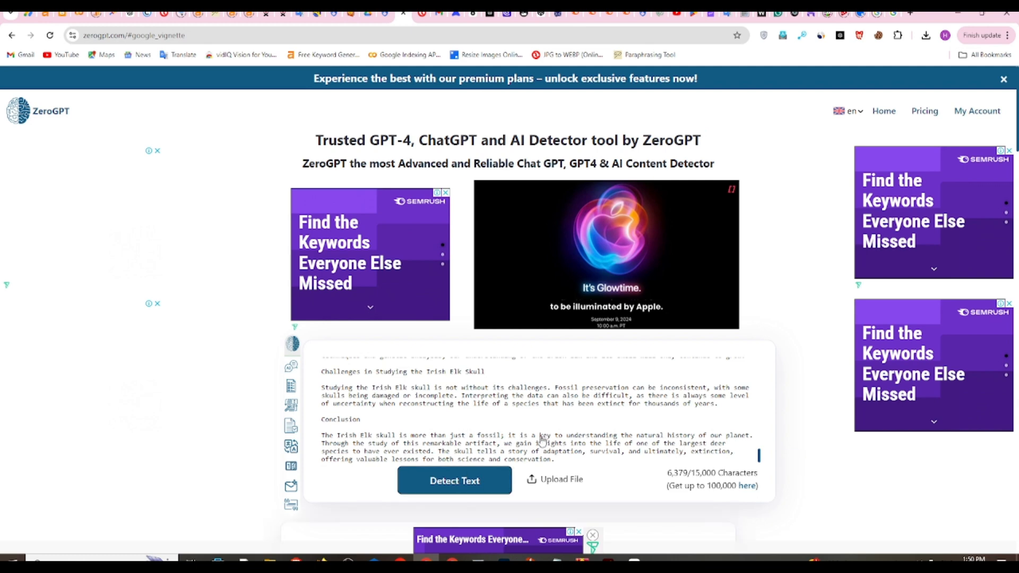
Step: Switch to the Copyleaks AI Detector, paste the copied article and scan it
left_click(142, 15)
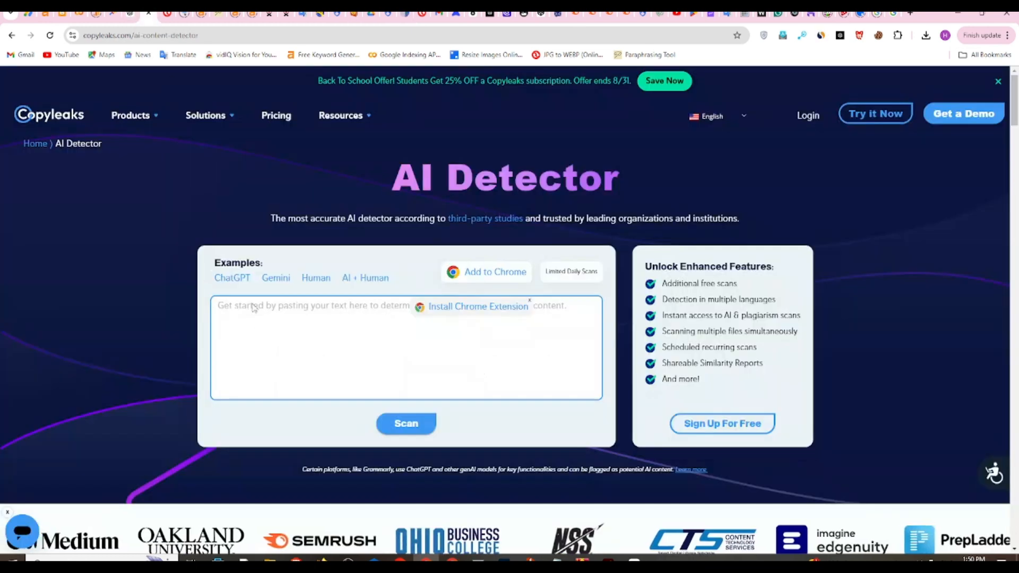
right_click(249, 310)
left_click(272, 166)
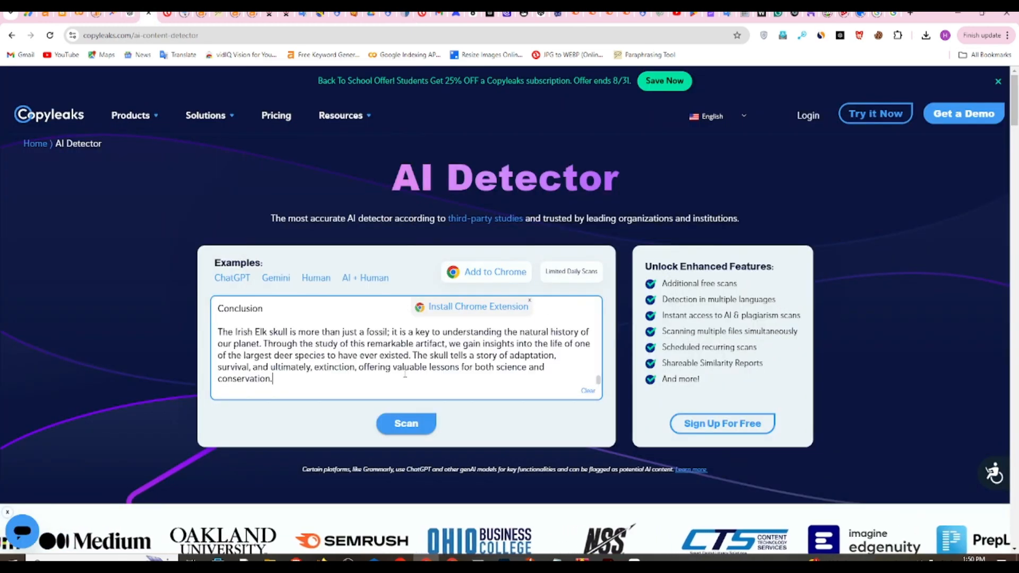
left_click(406, 423)
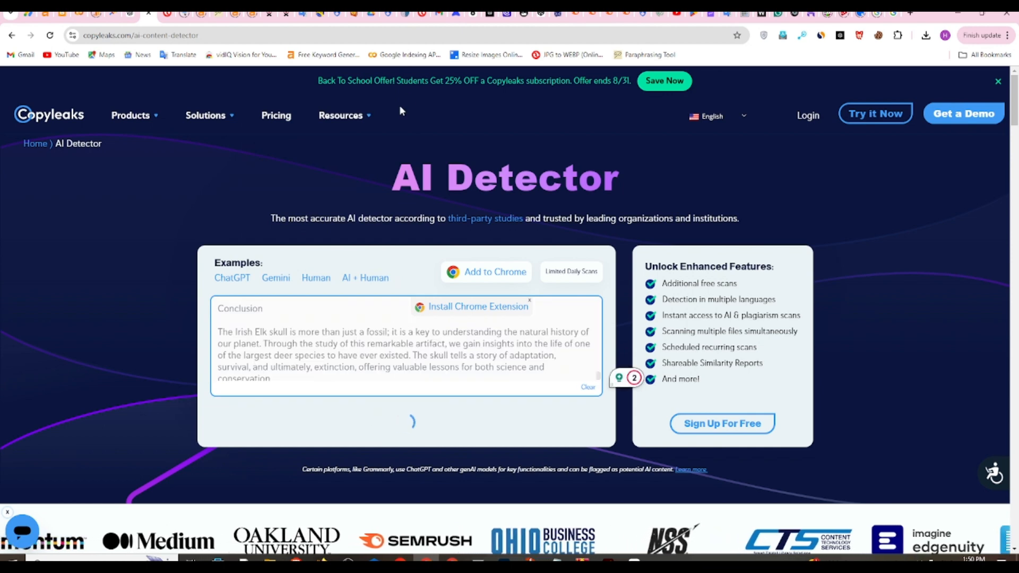
Step: Return to ZeroGPT and examine the AI detection score and the highlighted sentences of the article
left_click(405, 14)
scroll(611, 285, "down", 6)
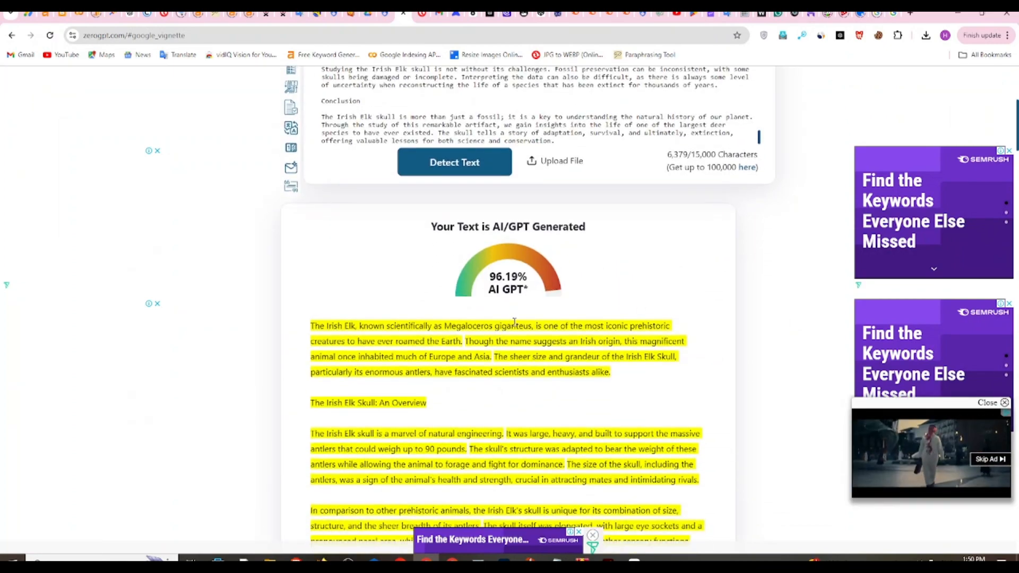
scroll(519, 227, "down", 10)
scroll(518, 228, "down", 20)
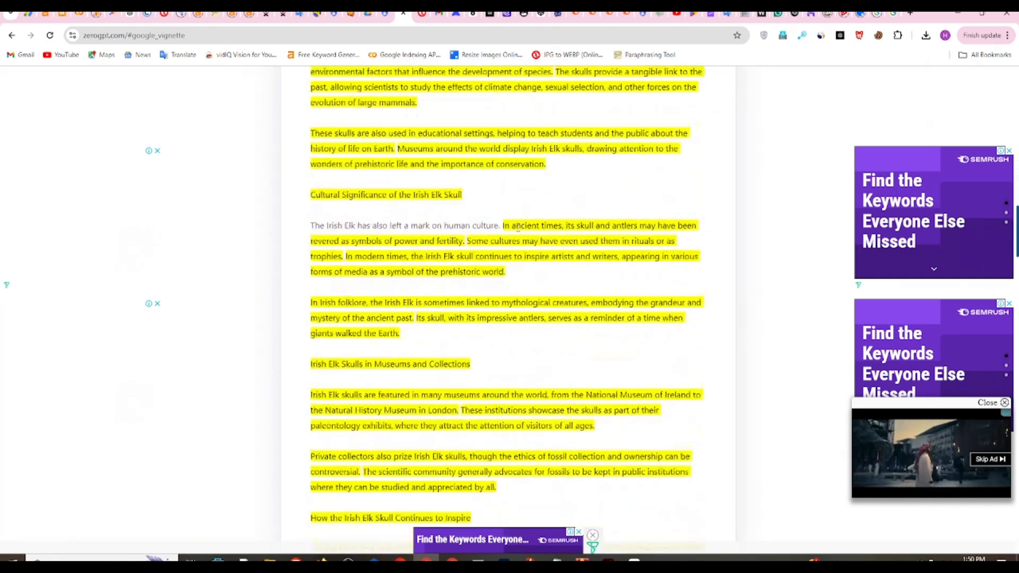
scroll(518, 232, "up", 12)
scroll(519, 232, "up", 18)
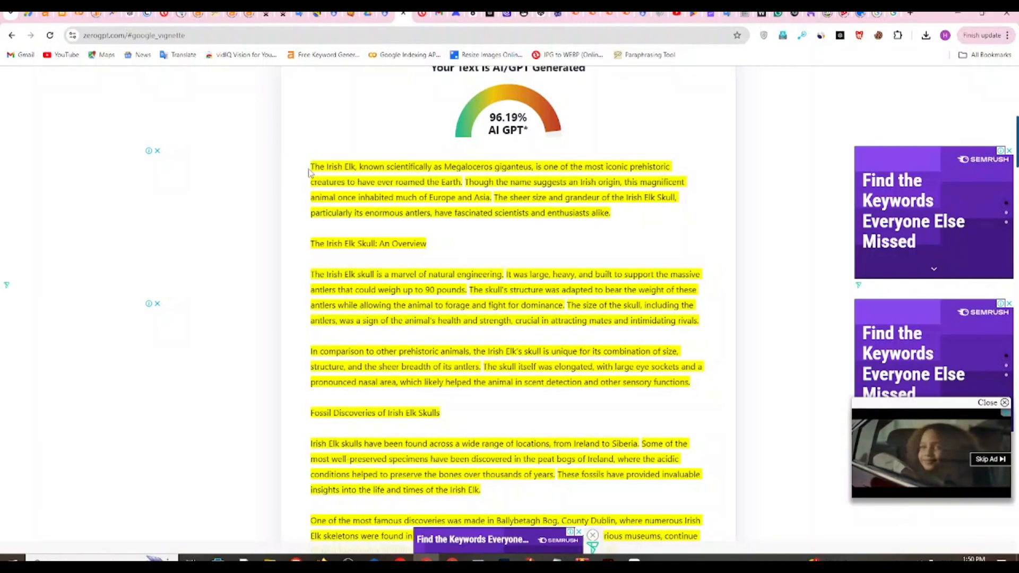
Step: Copy the article text from the opening paragraph through the end of "Fossil Discoveries of Irish Elk Skulls" in the ZeroGPT result
left_click_drag(312, 166, 563, 406)
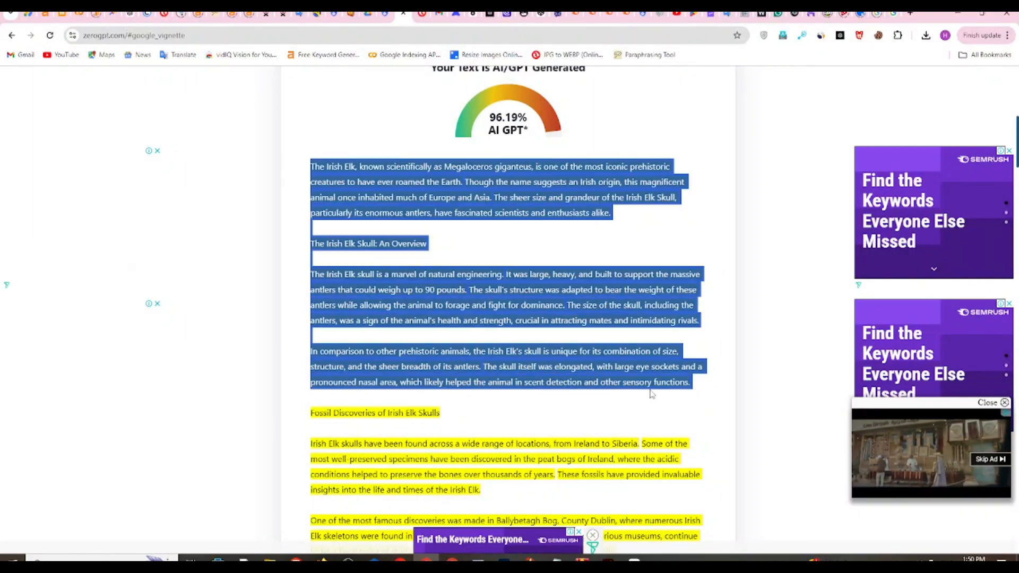
left_click_drag(652, 394, 625, 405)
scroll(686, 382, "down", 3)
right_click(615, 392)
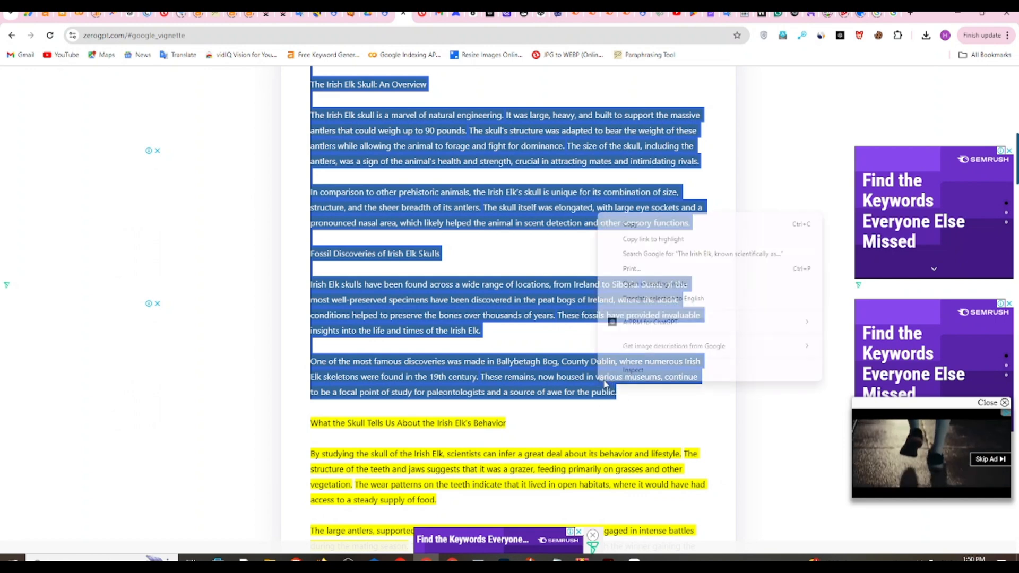
left_click(632, 223)
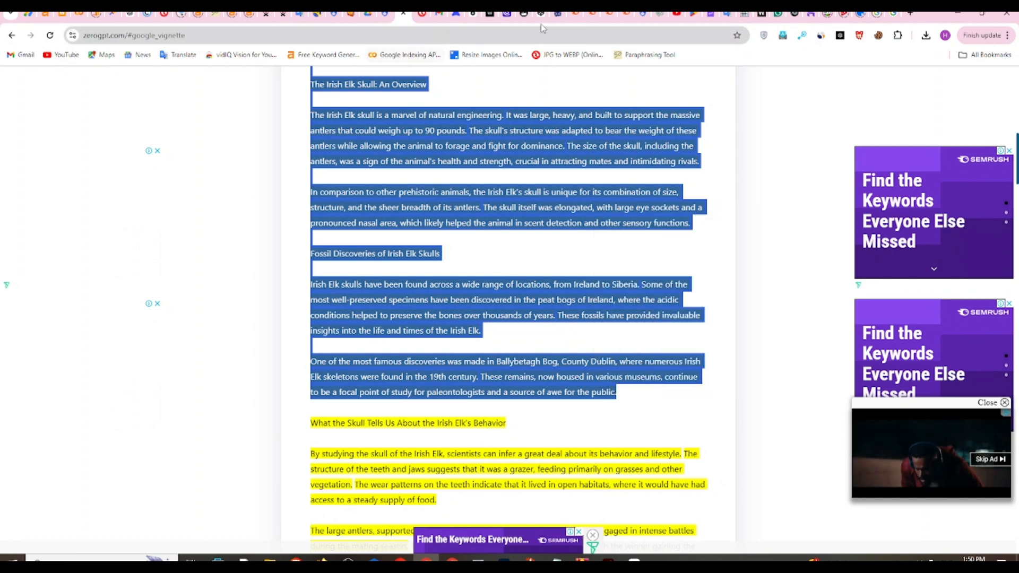
Step: Switch to SpinBot, paste the copied sections and rewrite them with Basic Spin
left_click(558, 15)
right_click(235, 202)
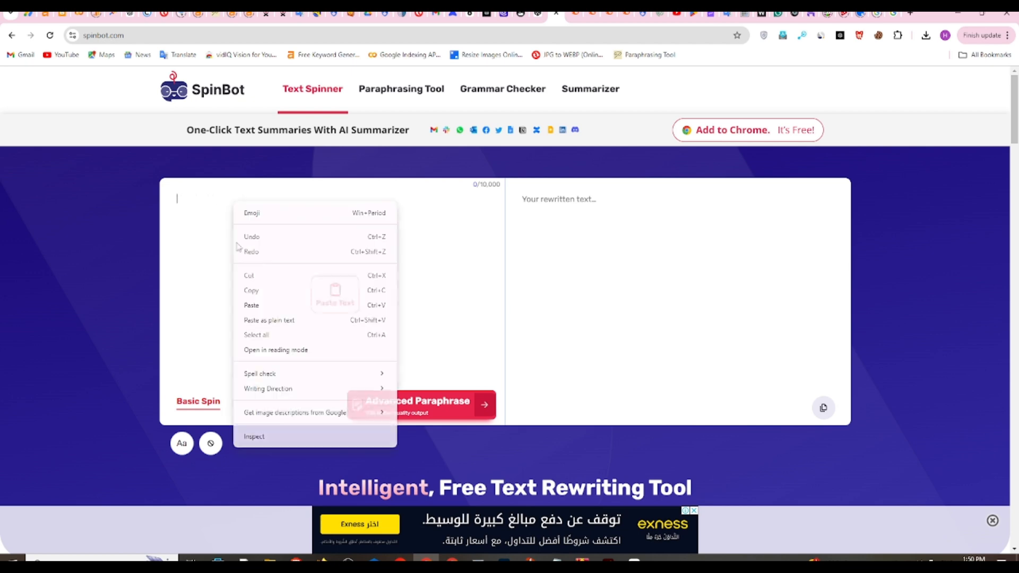
left_click(281, 303)
left_click(200, 404)
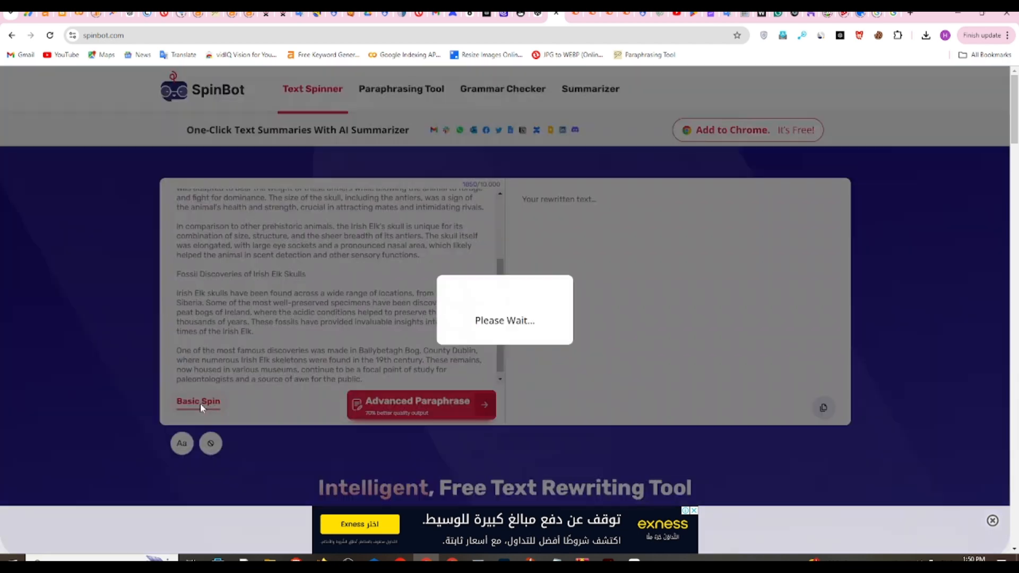
Step: Check the Copyleaks scan verdict and the passages it marks throughout the article
left_click(147, 15)
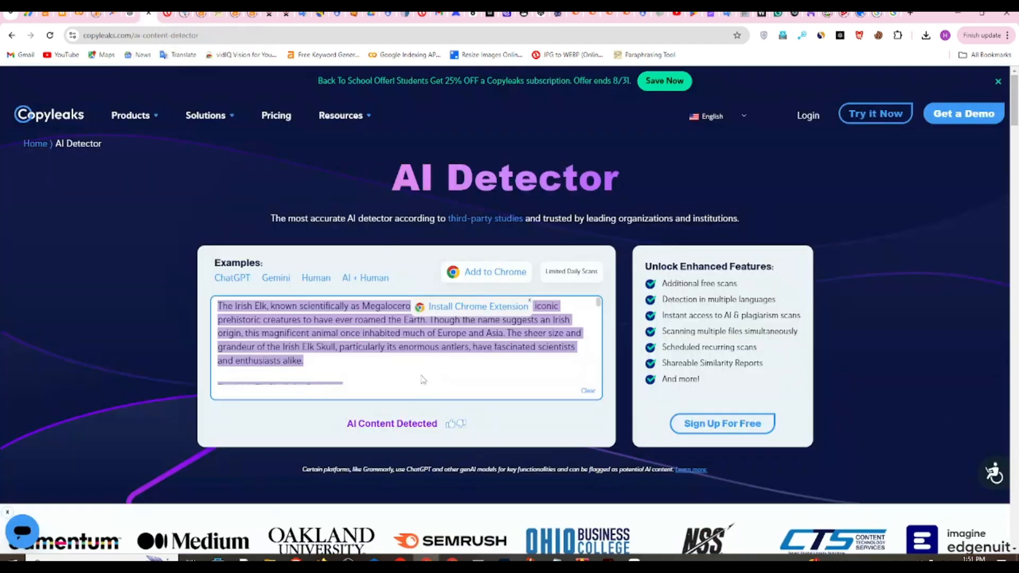
scroll(459, 318, "down", 1)
scroll(459, 318, "down", 10)
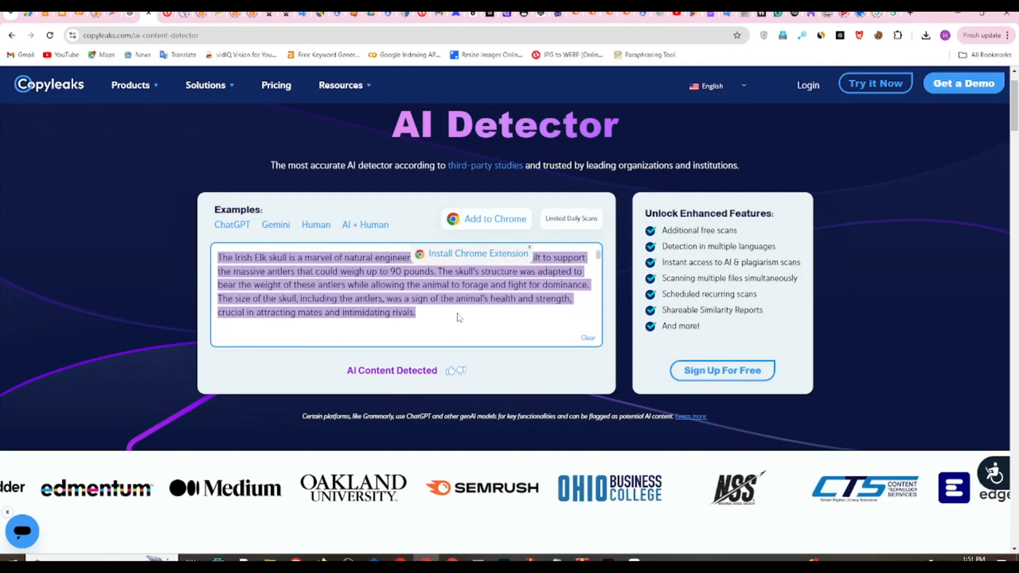
scroll(459, 317, "up", 8)
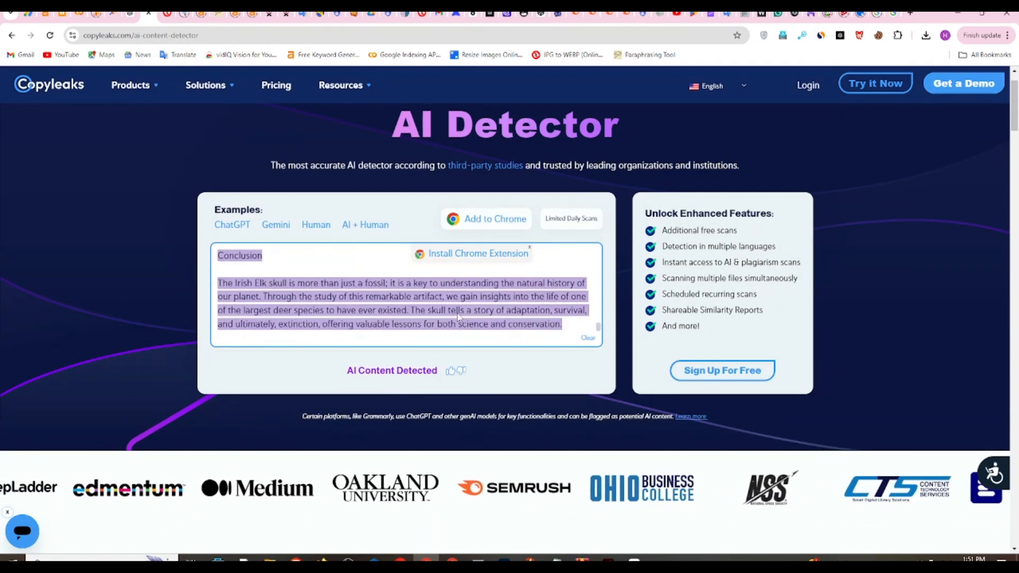
scroll(458, 314, "up", 2)
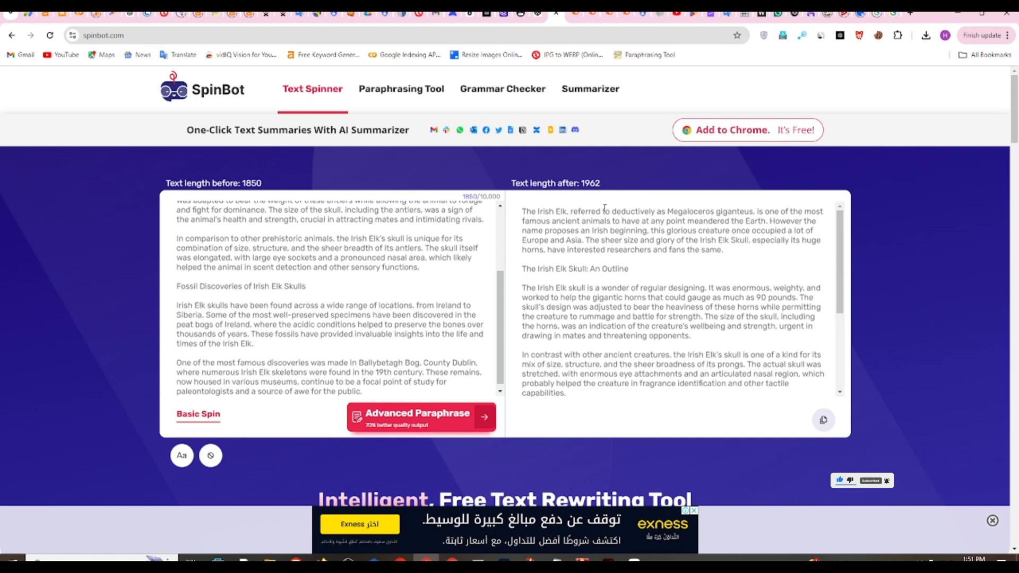
Step: Review the rewritten text in SpinBot and copy all of it, from the opening paragraph through the fossil section
scroll(562, 243, "down", 3)
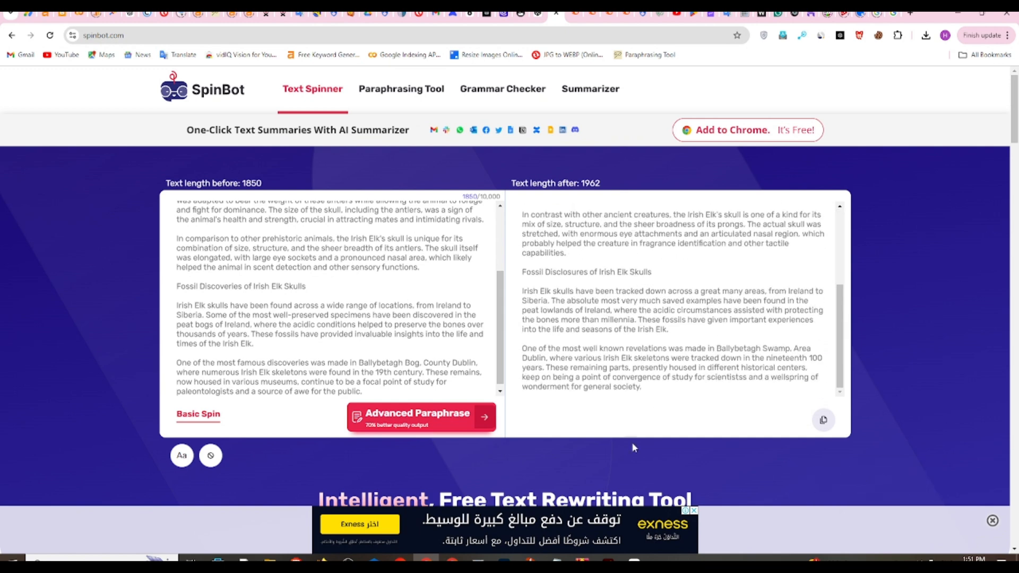
scroll(598, 346, "up", 3)
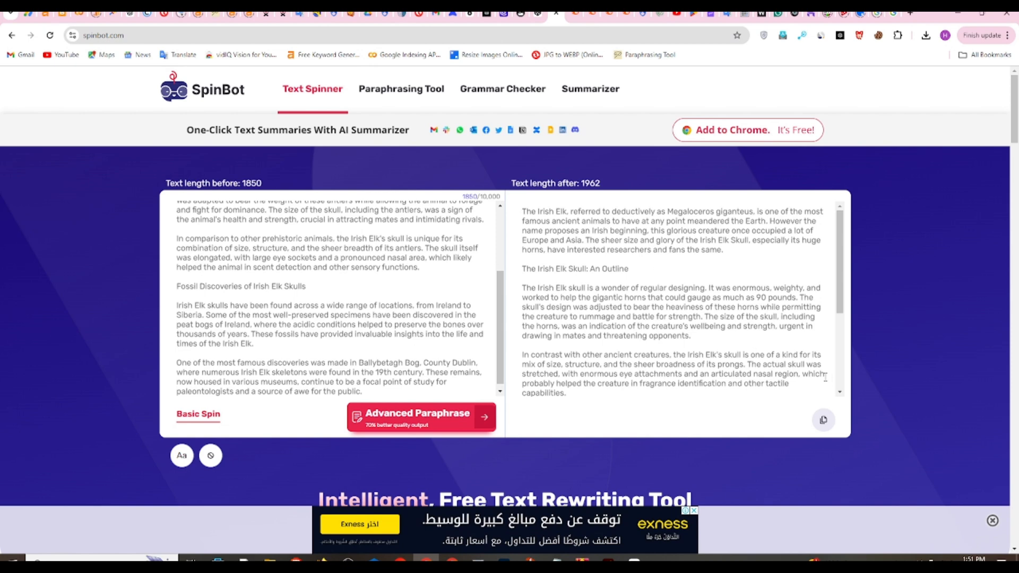
scroll(326, 313, "up", 1)
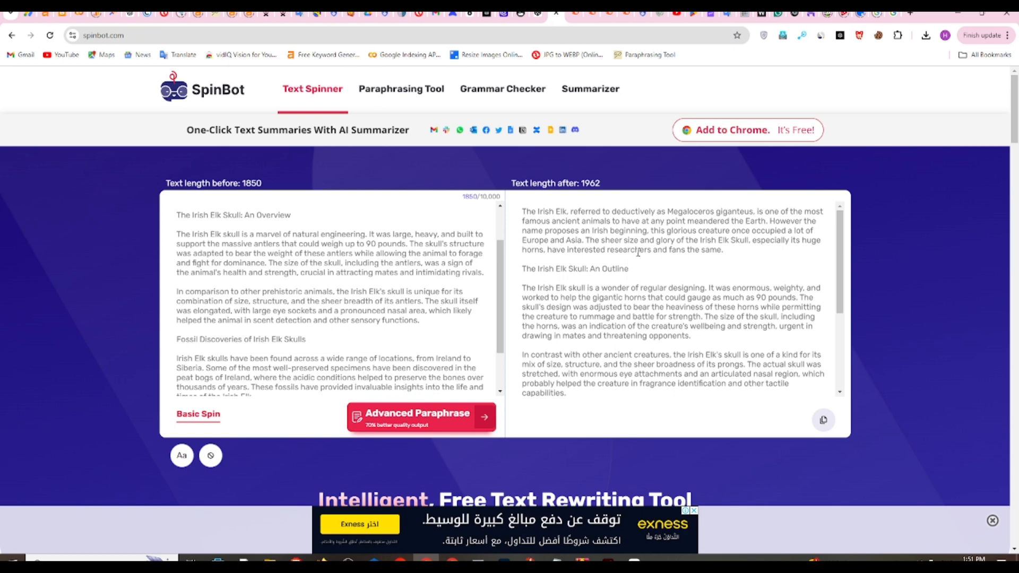
left_click_drag(523, 211, 671, 406)
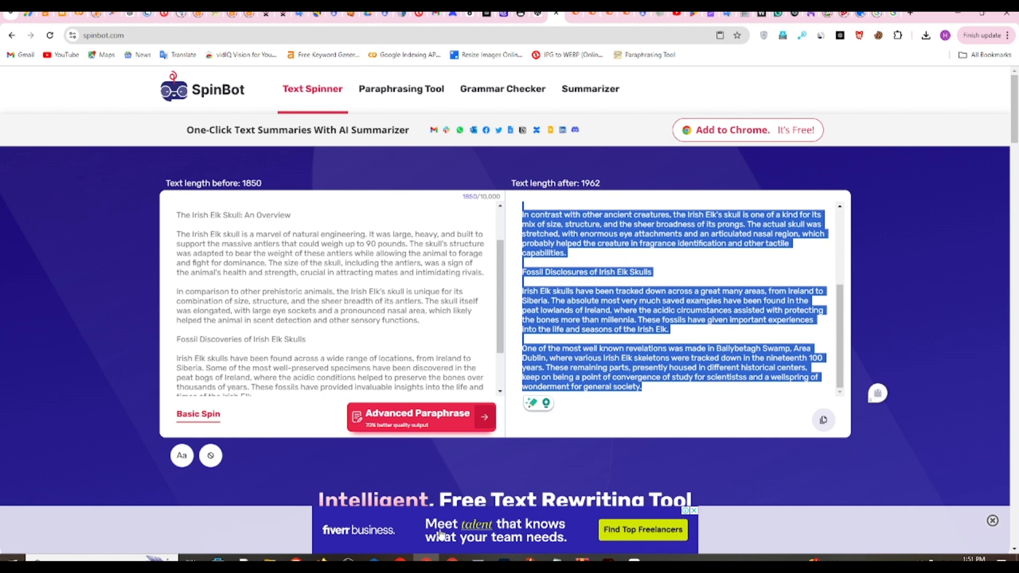
Step: In ZeroGPT's input text, replace everything from the opening paragraph through the fossil discoveries section with the SpinBot rewrite
left_click(403, 15)
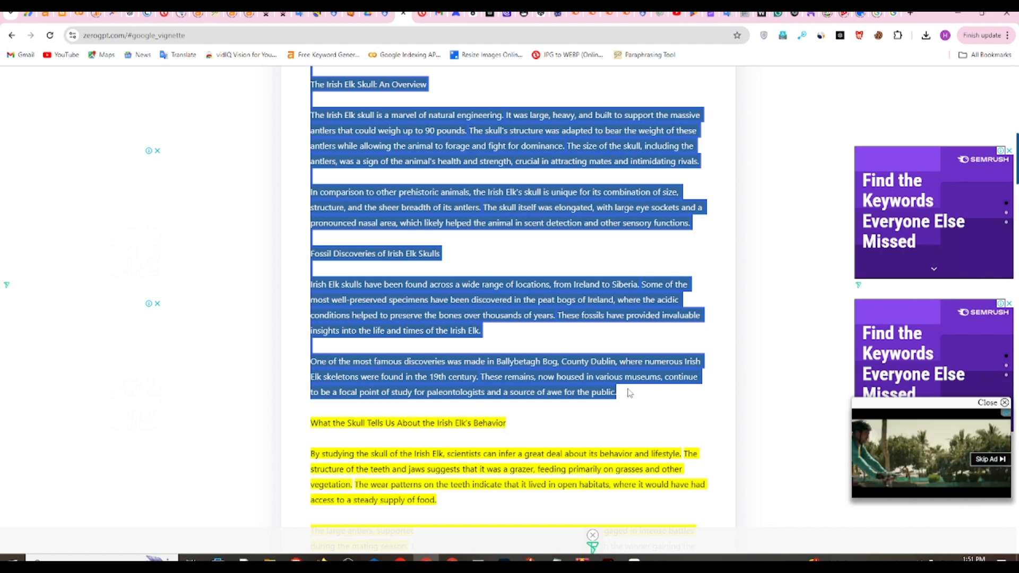
scroll(617, 399, "up", 15)
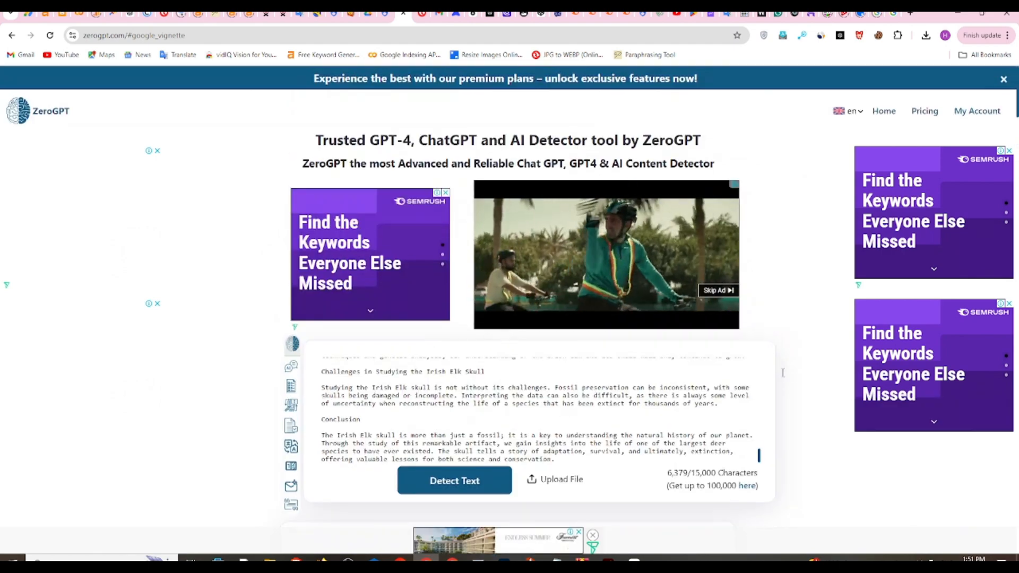
scroll(464, 400, "down", 3)
scroll(527, 274, "up", 5)
scroll(527, 275, "up", 5)
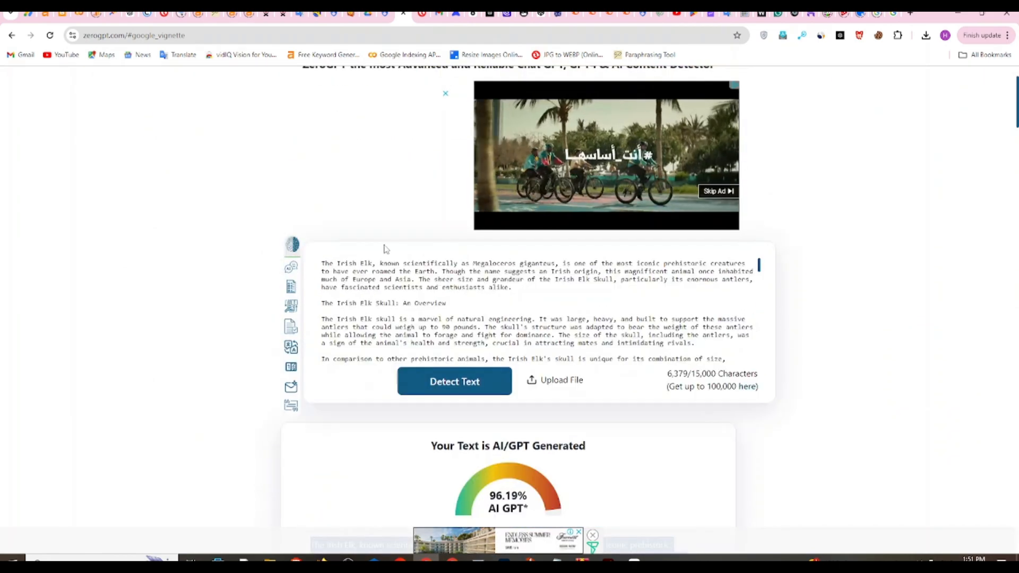
left_click_drag(322, 259, 444, 287)
scroll(443, 287, "down", 10)
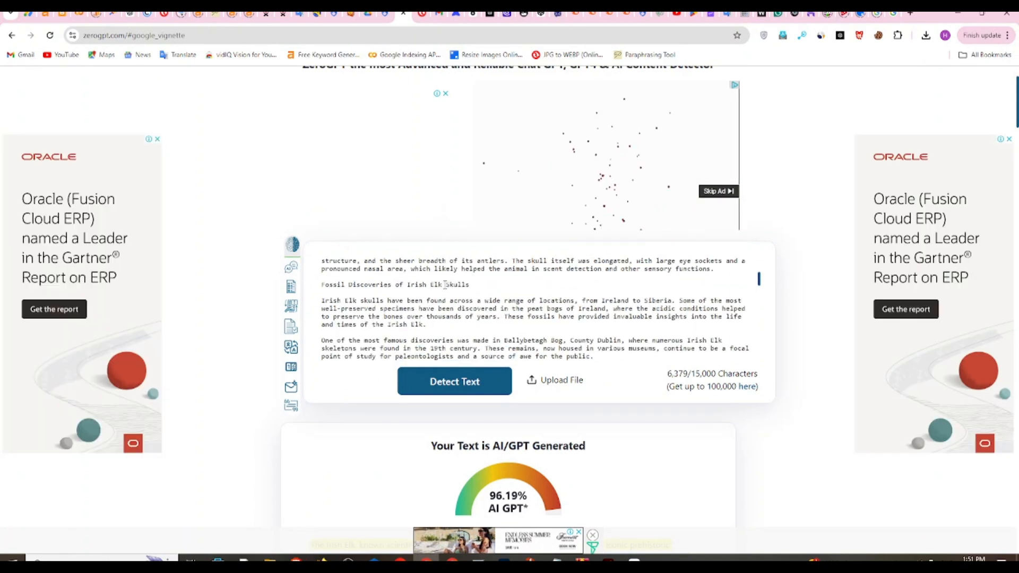
scroll(444, 285, "down", 1)
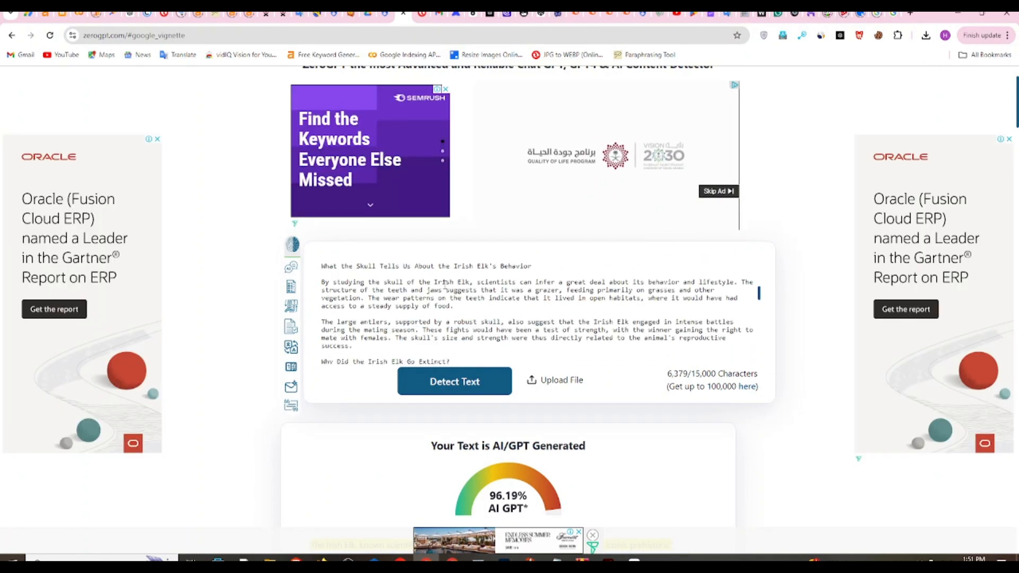
scroll(445, 285, "up", 3)
scroll(445, 284, "up", 2)
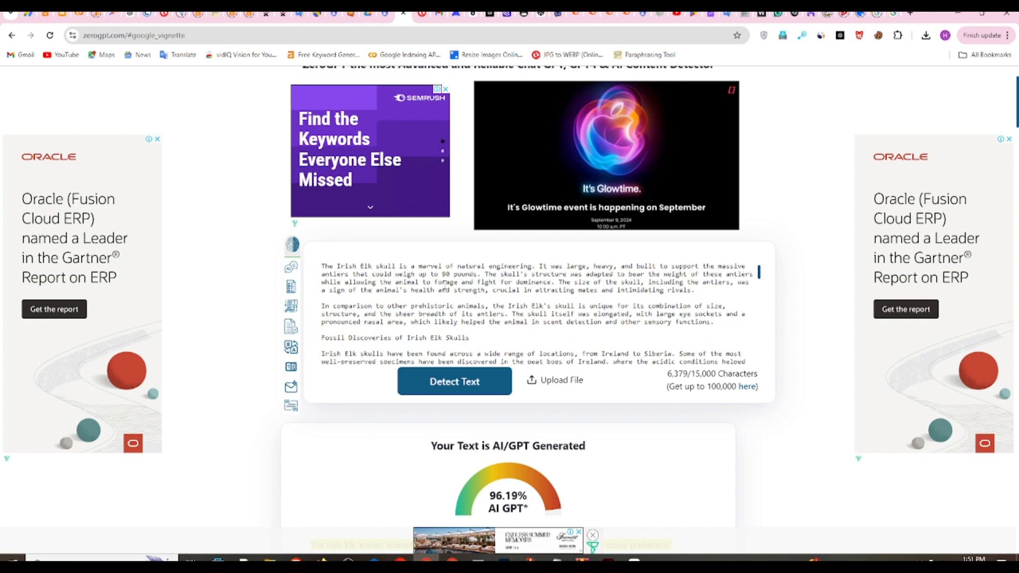
scroll(477, 332, "down", 4)
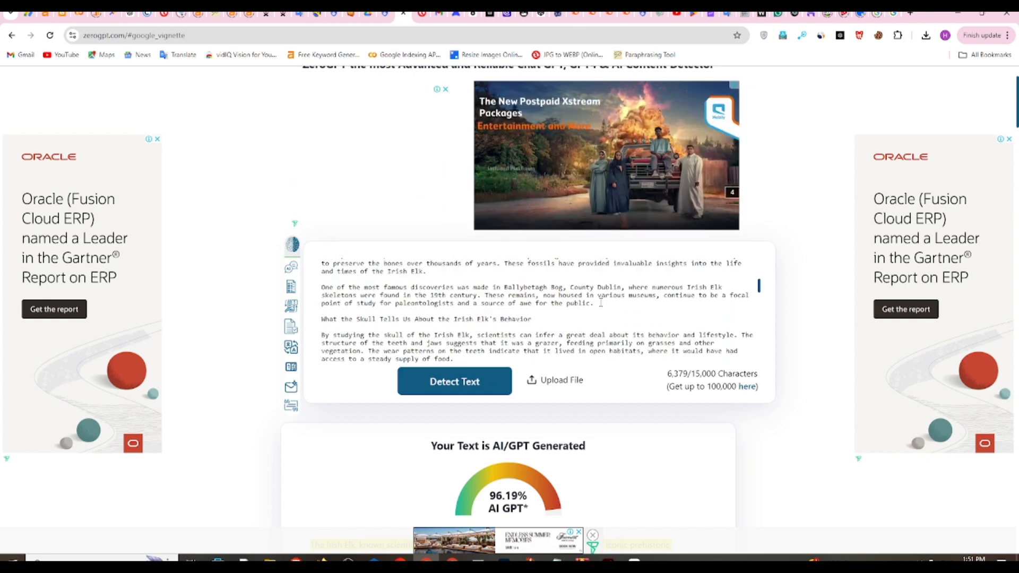
left_click_drag(542, 316, 325, 227)
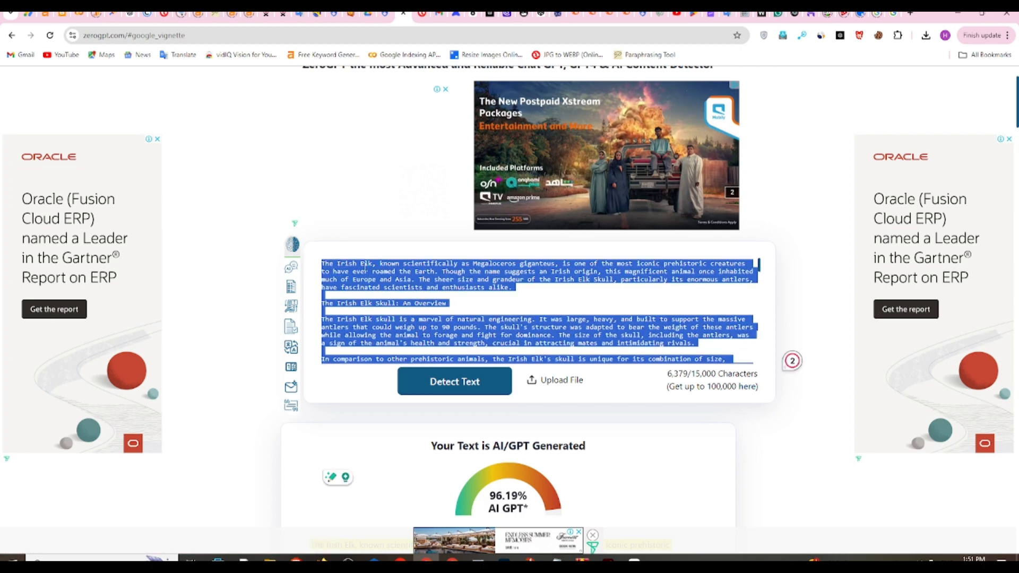
key("ctrl+v")
Step: Copy the "What the Skull Tells Us About the Irish Elk's Behavior" heading and its first paragraph from ZeroGPT's highlighted results
scroll(475, 342, "down", 2)
scroll(475, 339, "down", 10)
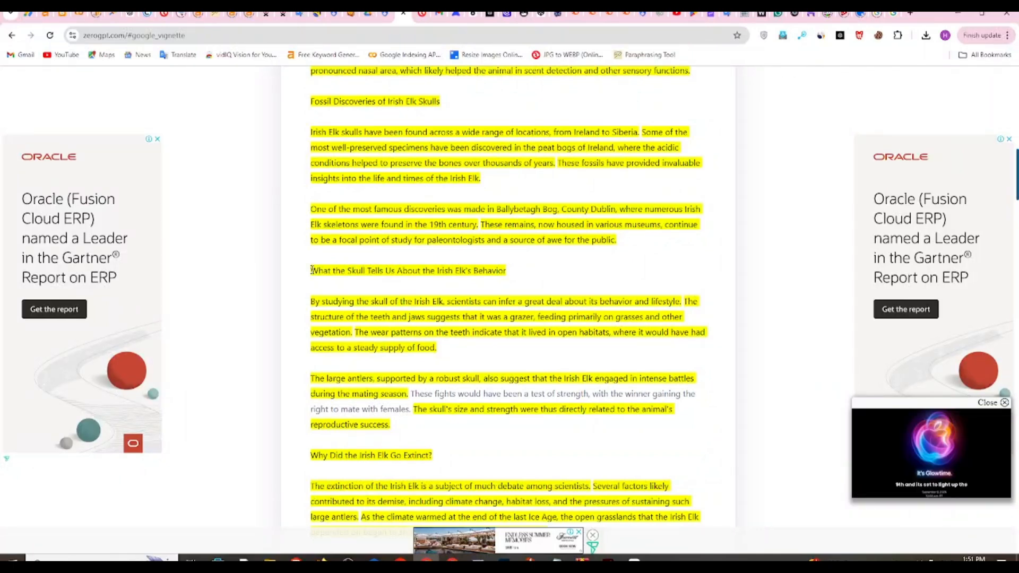
left_click_drag(312, 272, 425, 348)
key("ctrl+c")
scroll(453, 353, "down", 1)
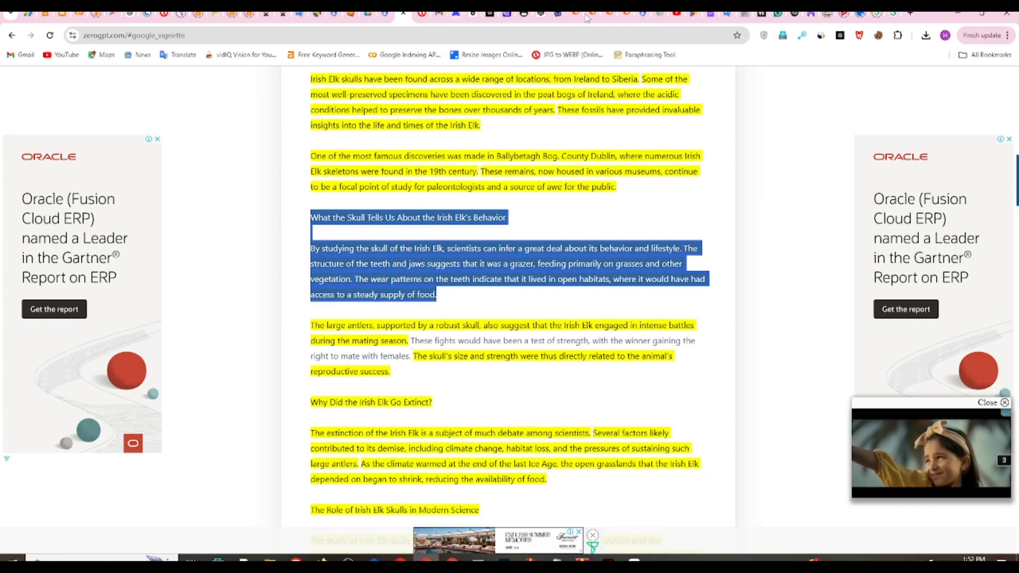
Step: In SpinBot, replace the source text with the copied behavior section and rewrite it with Basic Spin
left_click(556, 13)
scroll(397, 393, "down", 5)
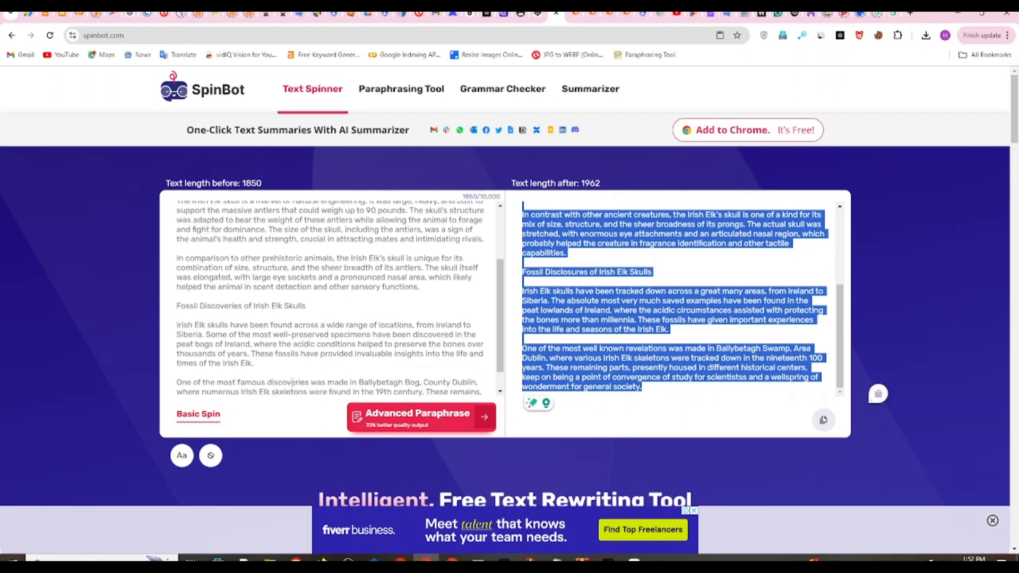
left_click_drag(455, 390, 181, 222)
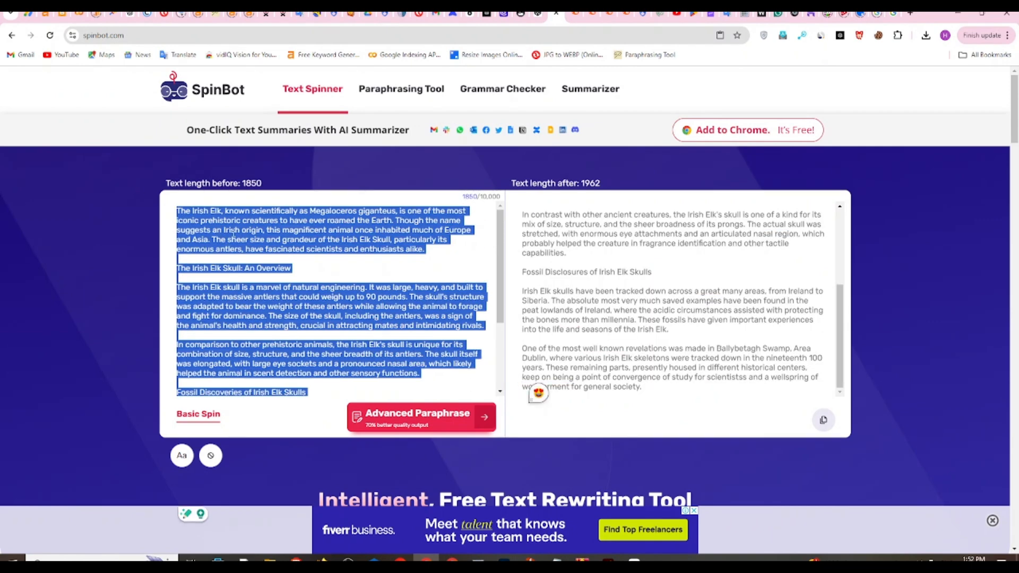
key("ctrl+v")
left_click(215, 422)
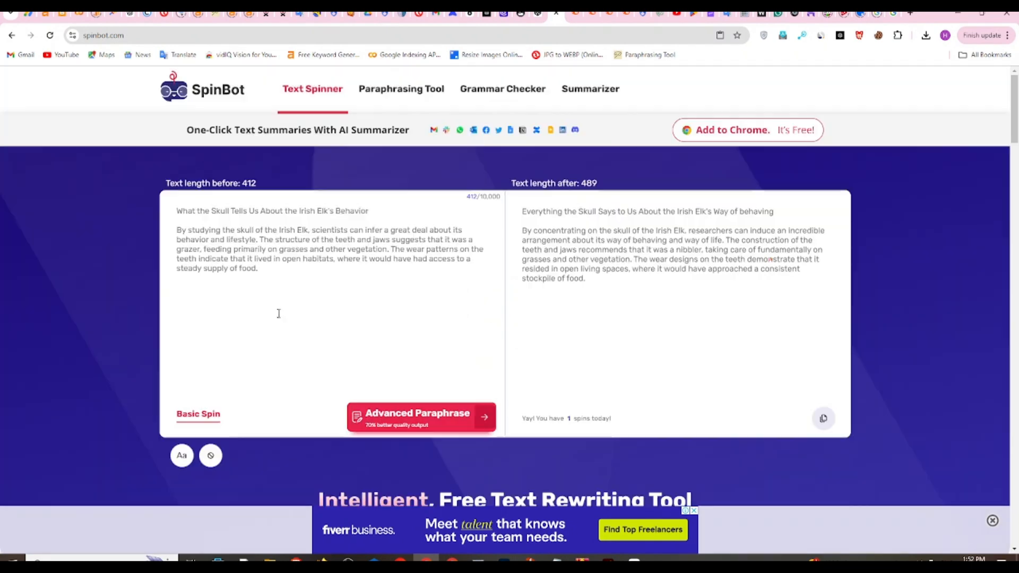
Step: Copy the rewritten behavior section and use it to replace the original heading and first paragraph in ZeroGPT's input text
left_click_drag(662, 287, 507, 214)
key("ctrl+c")
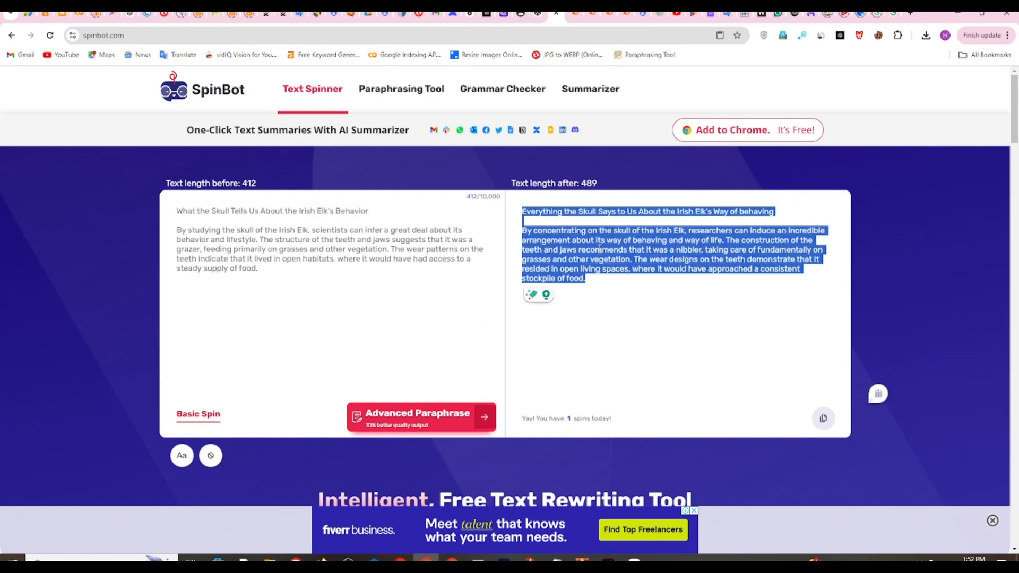
left_click(407, 14)
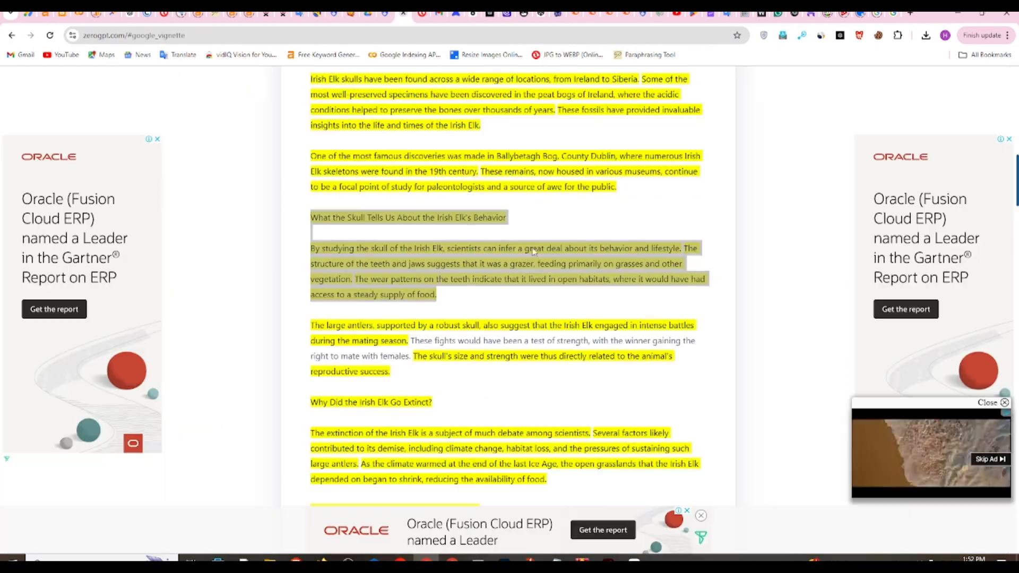
scroll(535, 246, "up", 1)
scroll(535, 246, "up", 10)
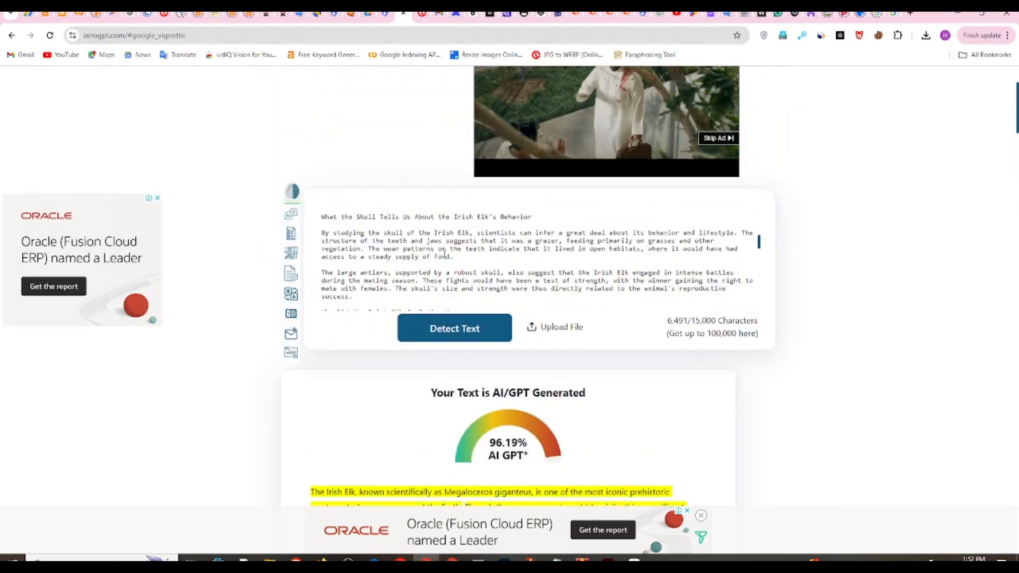
left_click_drag(454, 257, 319, 264)
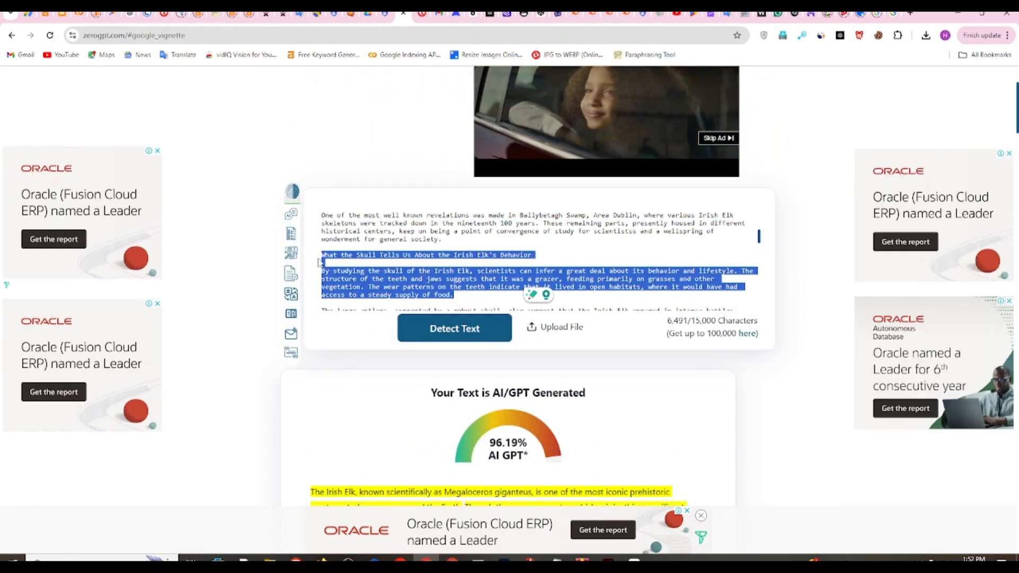
key("ctrl+v")
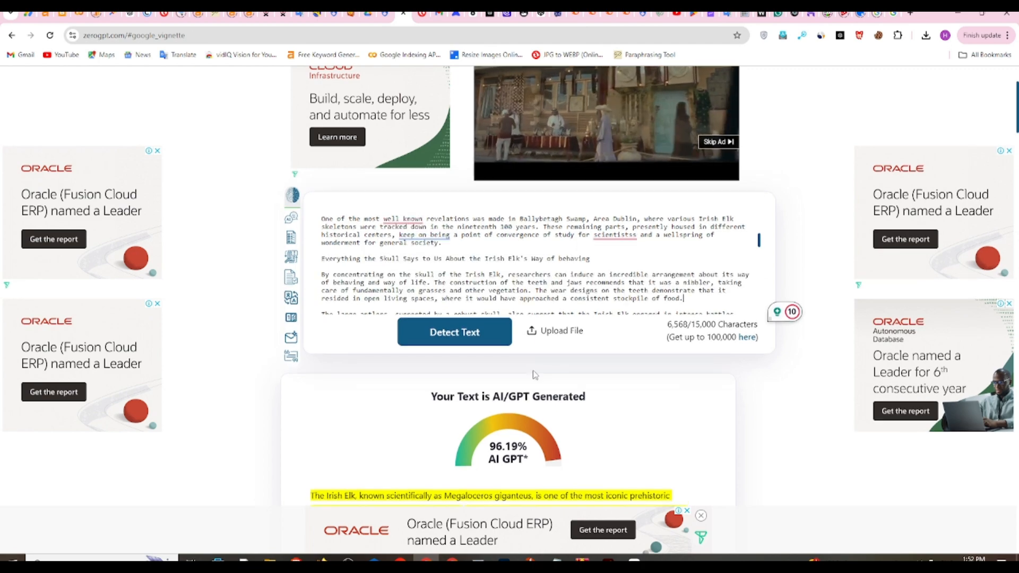
Step: Copy the extinction and "The Role of Irish Elk Skulls in Modern Science" sections from ZeroGPT's highlighted results
scroll(451, 308, "down", 13)
scroll(436, 335, "down", 5)
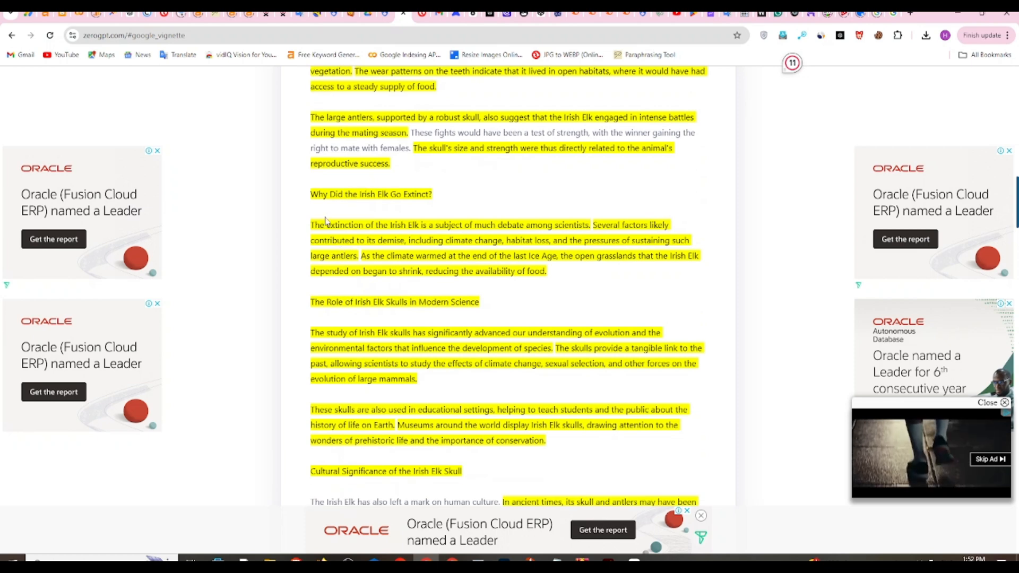
left_click_drag(310, 194, 565, 346)
scroll(419, 330, "down", 2)
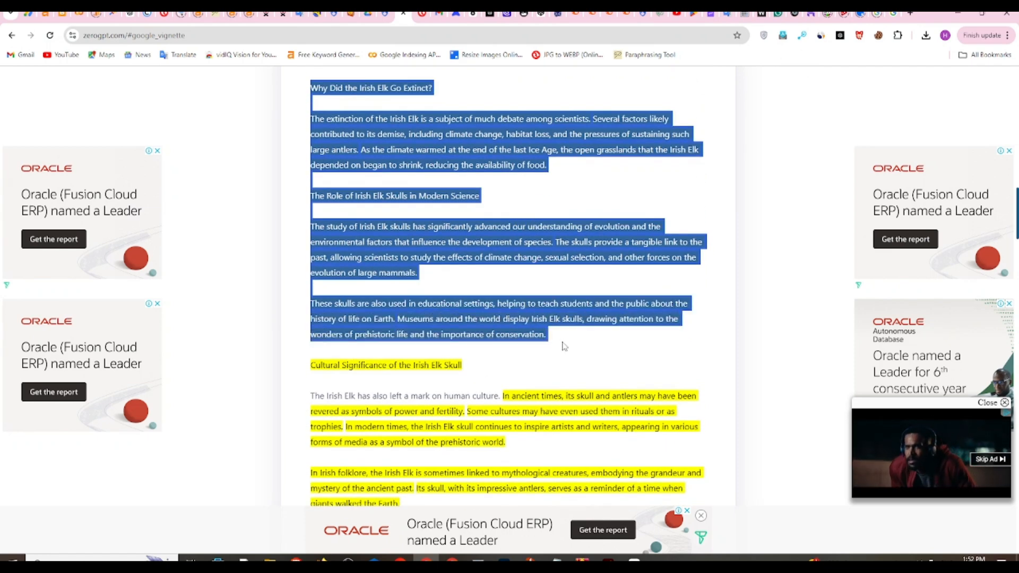
Step: In SpinBot, replace the source text with the extinction and modern science sections and rewrite them with Basic Spin
left_click(553, 16)
left_click(279, 289)
key("ctrl+a")
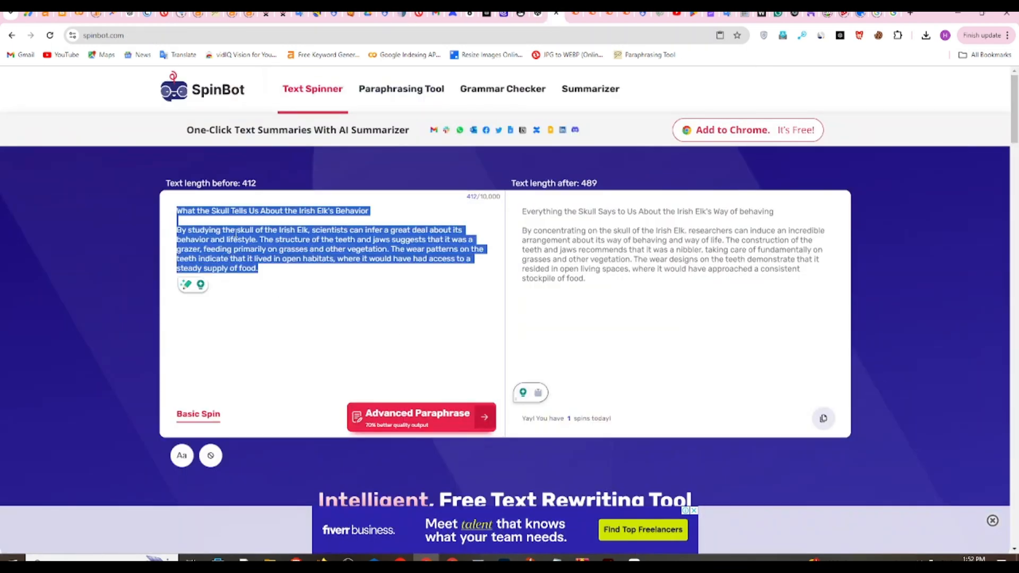
key("ctrl+v")
left_click(206, 422)
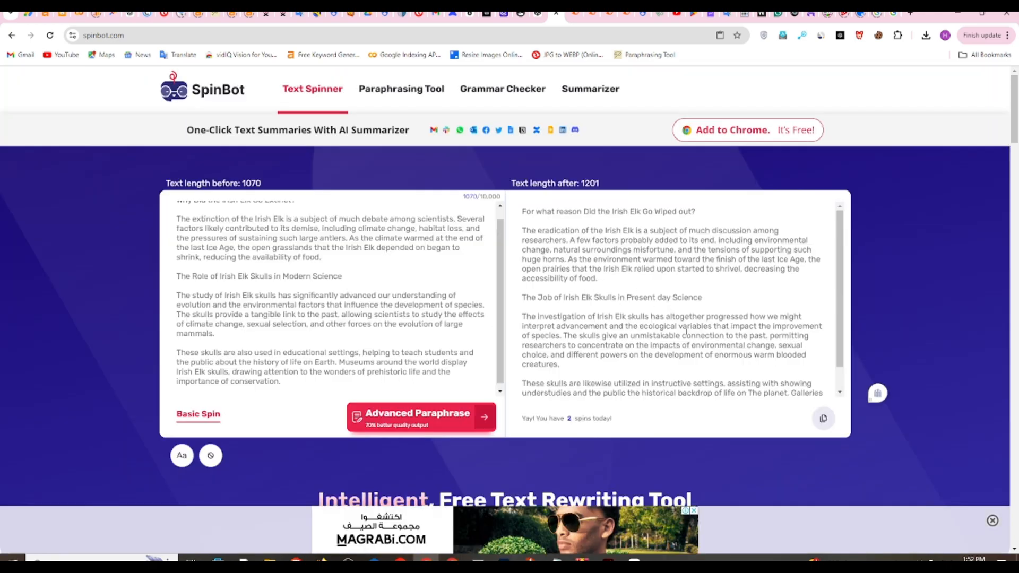
Step: Review the rewrite and accept Grammarly's corrections in its two headings: "Wipe" and "Present-day"
scroll(724, 329, "down", 5)
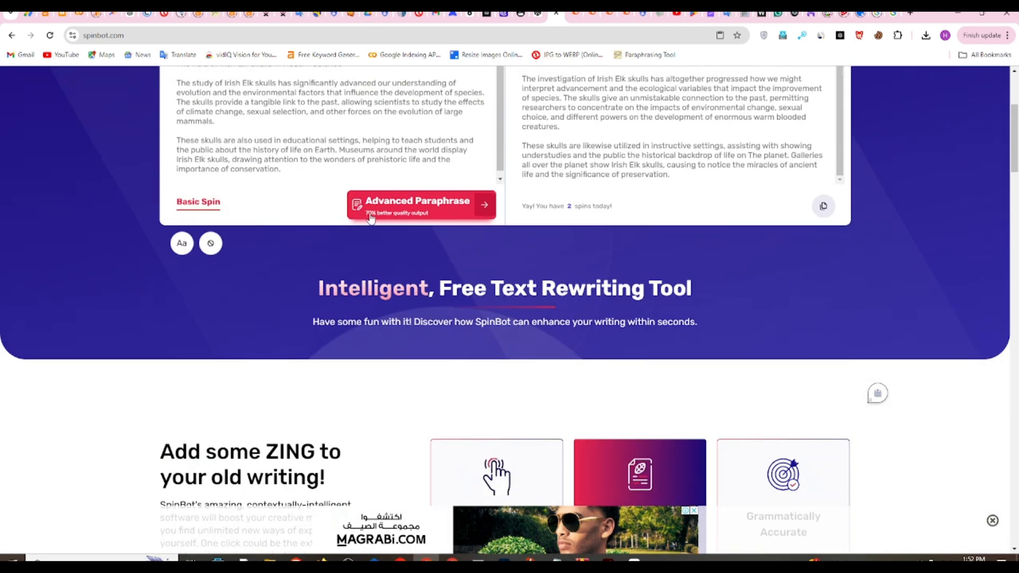
scroll(372, 220, "up", 3)
left_click(475, 314)
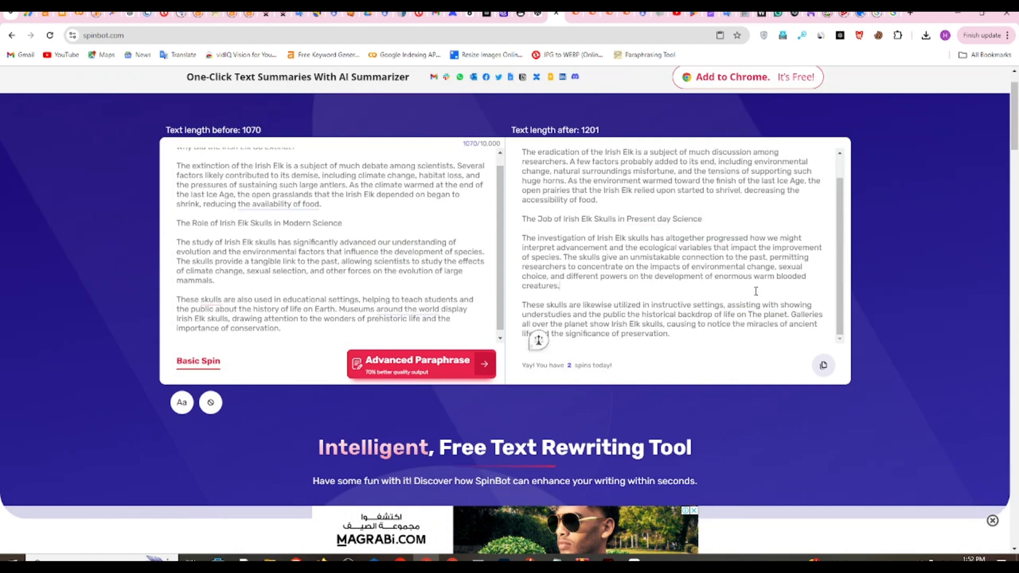
scroll(632, 255, "up", 2)
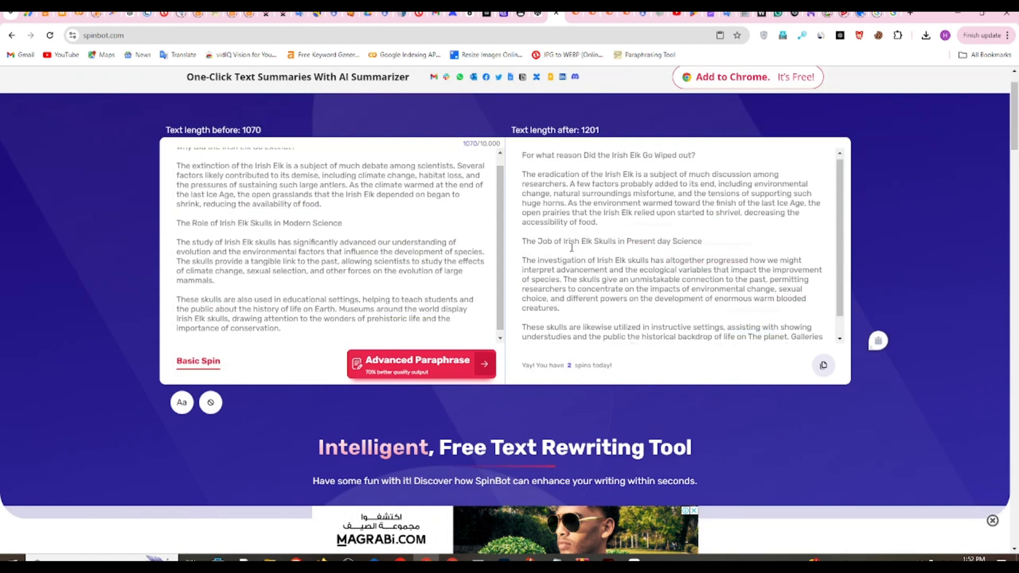
left_click(662, 159)
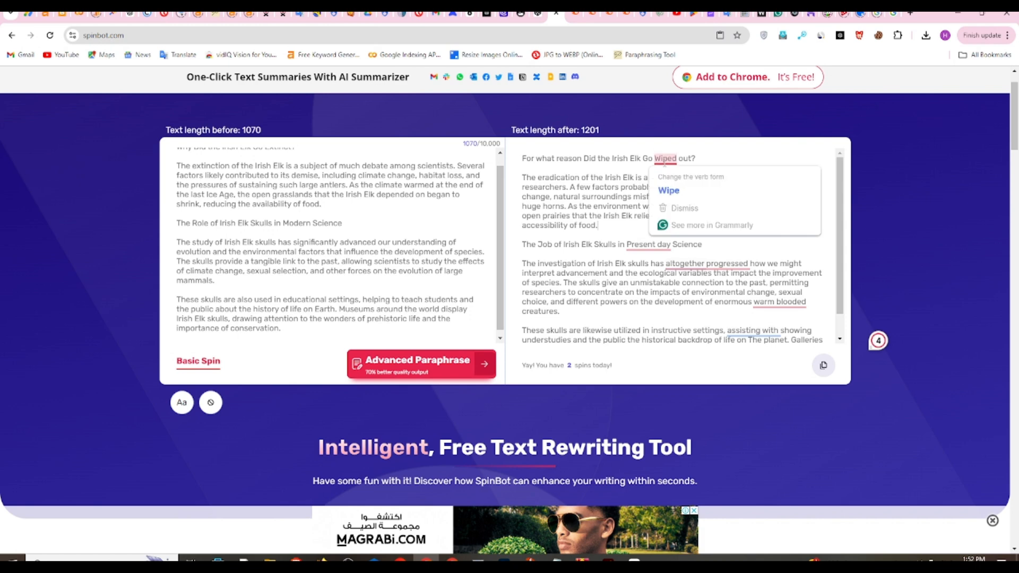
left_click(664, 188)
left_click(649, 244)
left_click(664, 277)
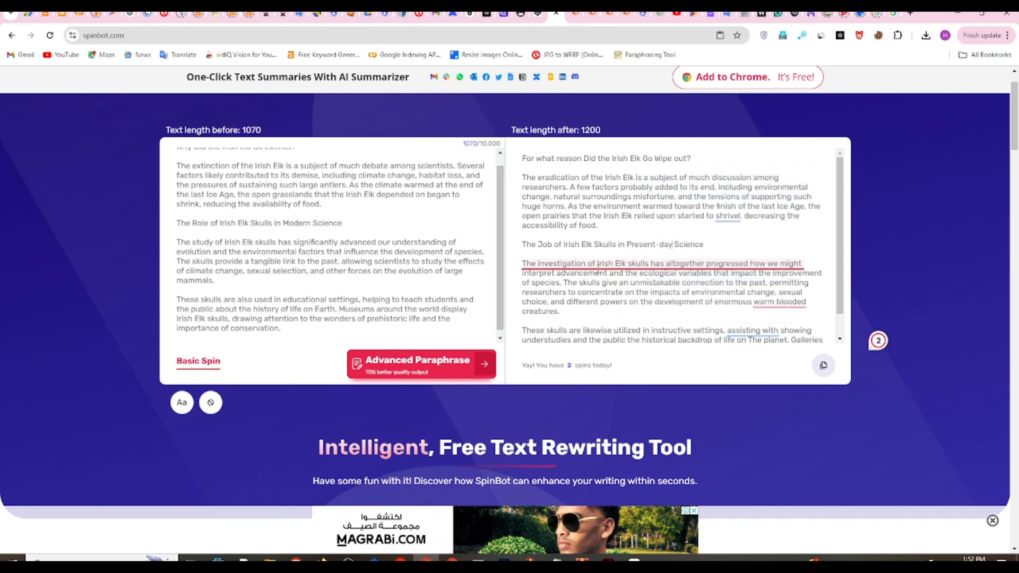
Step: Accept Grammarly's corrections in the rewritten paragraphs: "has progressed in terms of how", "warm-blooded", and the removal of "assisting with"
mouse_move(661, 264)
left_click(648, 332)
left_click(779, 302)
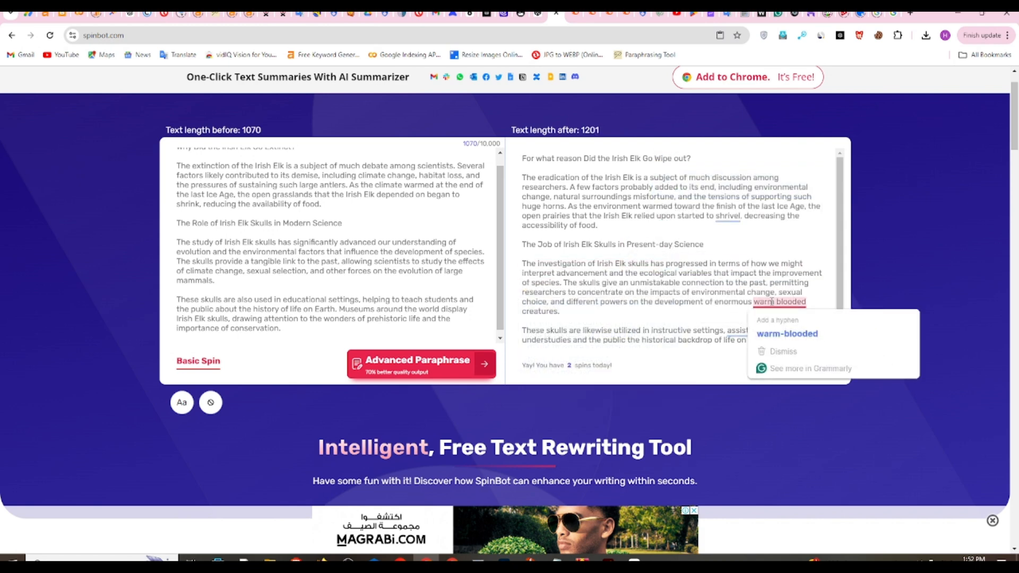
left_click(760, 333)
left_click(750, 330)
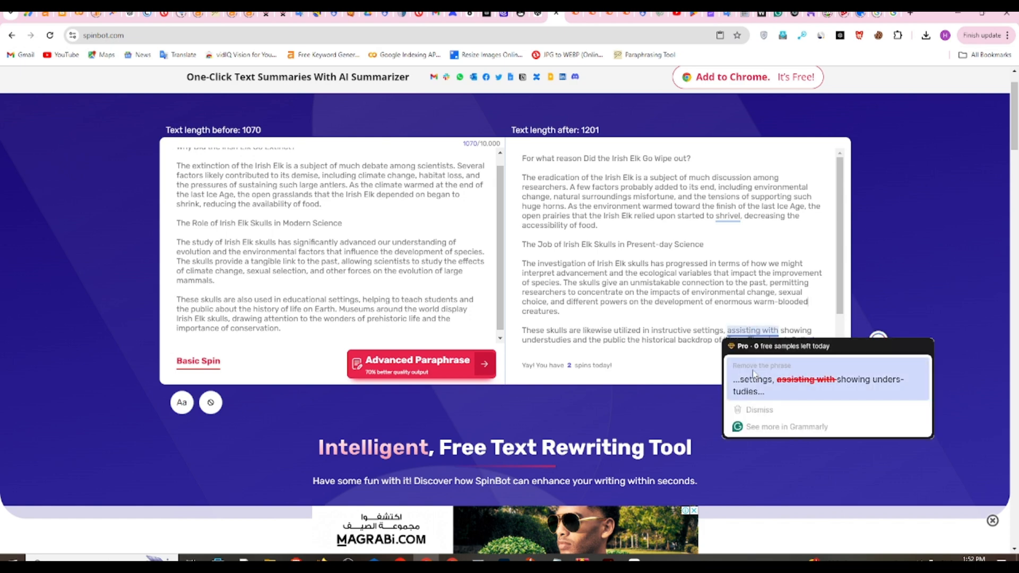
left_click(764, 380)
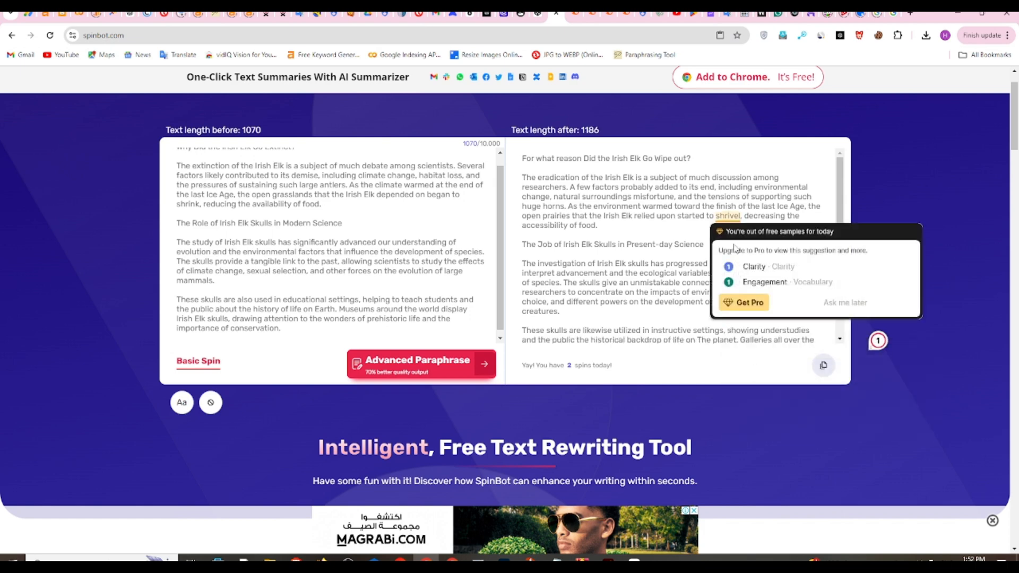
Step: Copy the corrected rewrite and paste it over the original extinction and modern science sections in ZeroGPT's input text
left_click_drag(521, 155, 706, 392)
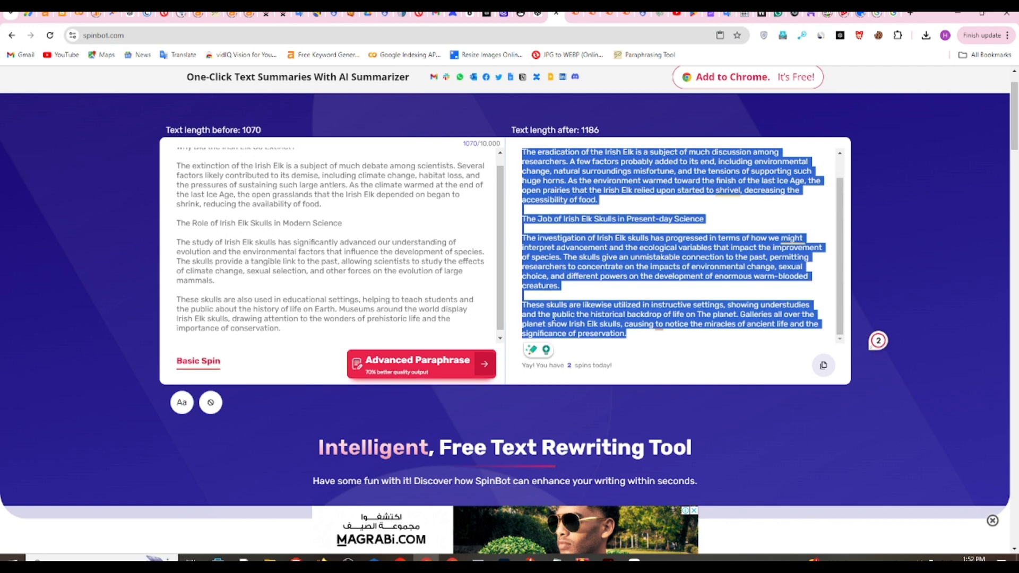
left_click(416, 17)
scroll(303, 171, "up", 1)
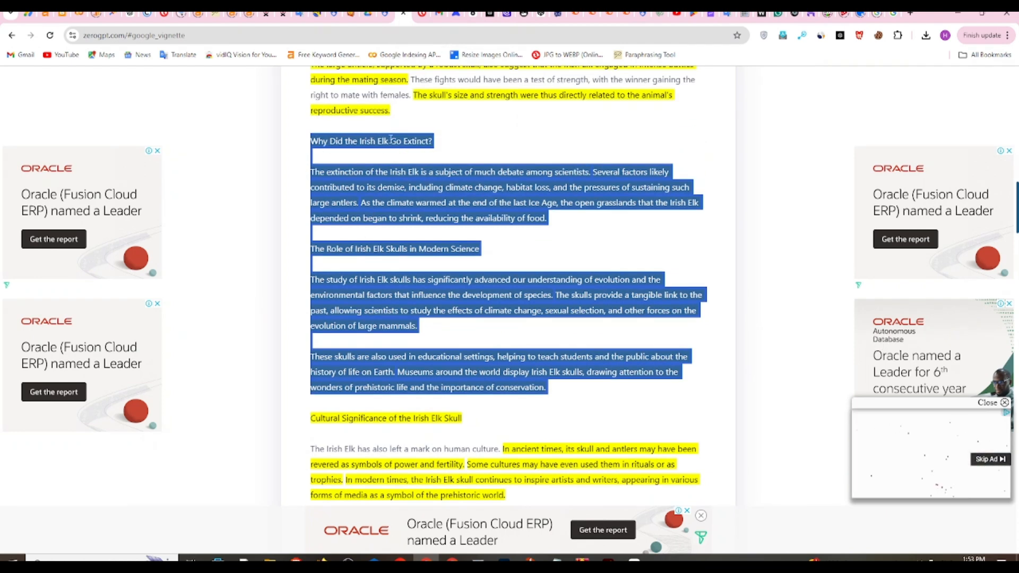
scroll(570, 313, "up", 15)
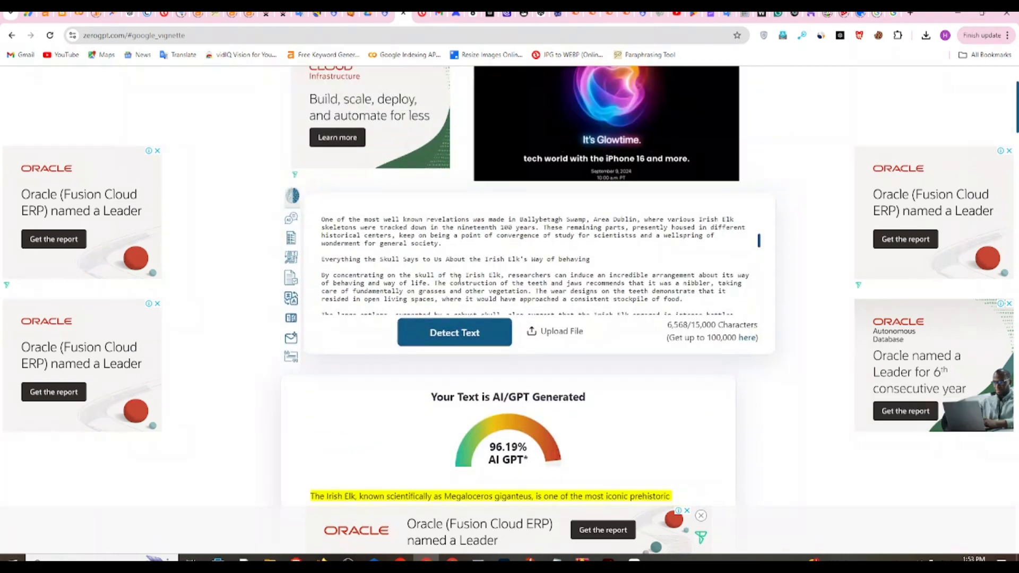
scroll(460, 279, "down", 10)
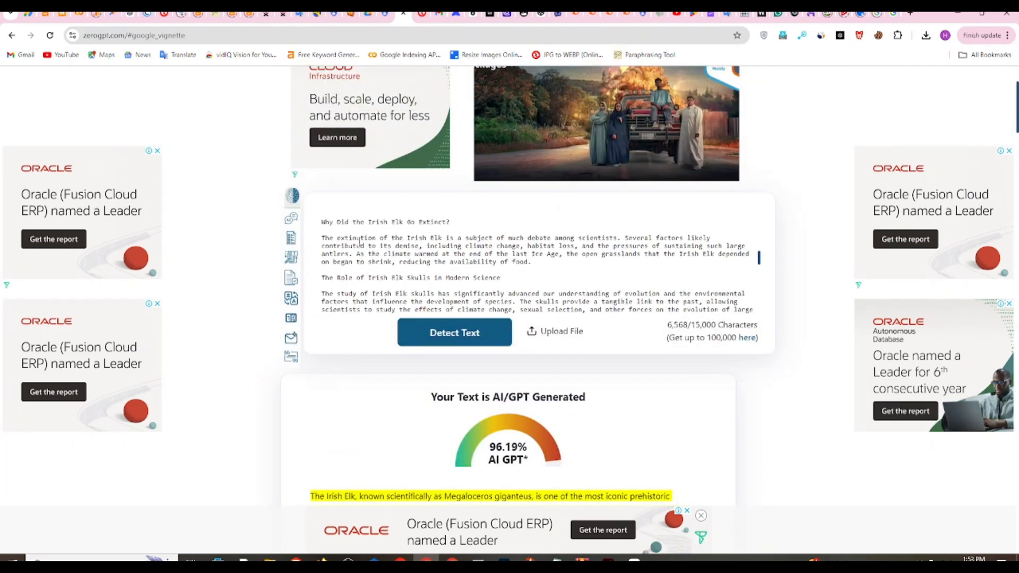
scroll(340, 247, "up", 1)
left_click_drag(323, 250, 464, 263)
scroll(507, 265, "down", 2)
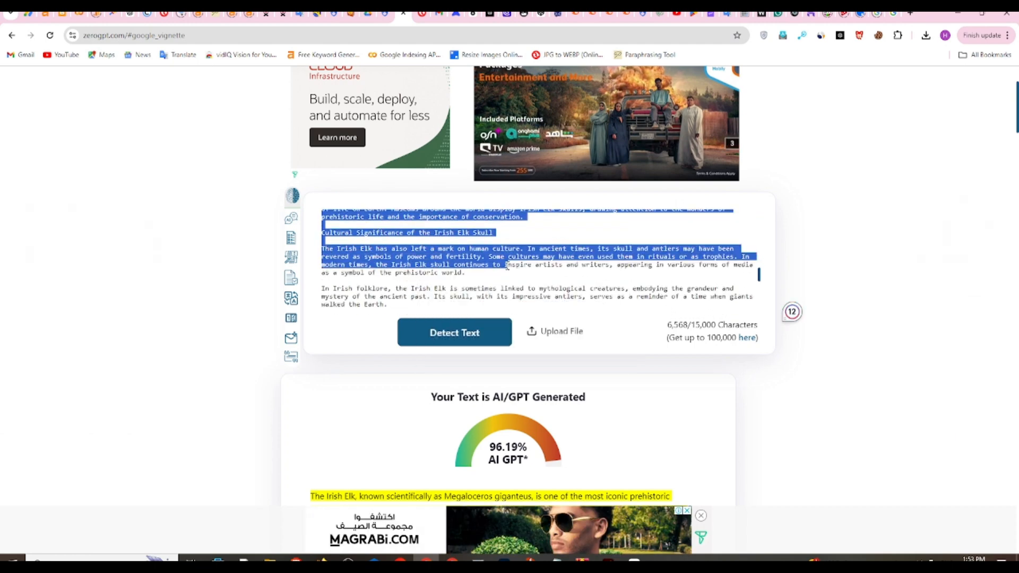
scroll(508, 265, "down", 1)
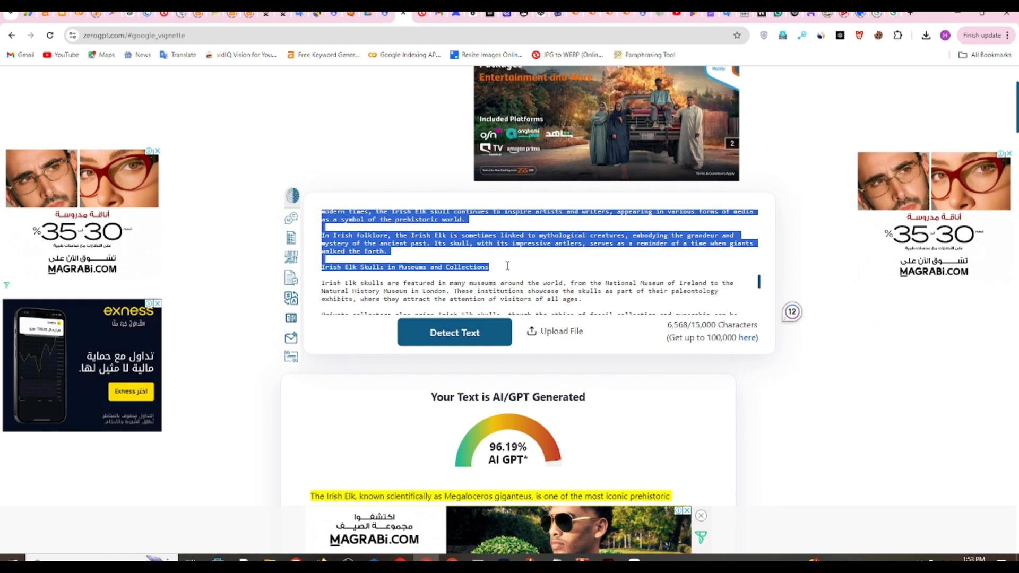
scroll(508, 265, "down", 4)
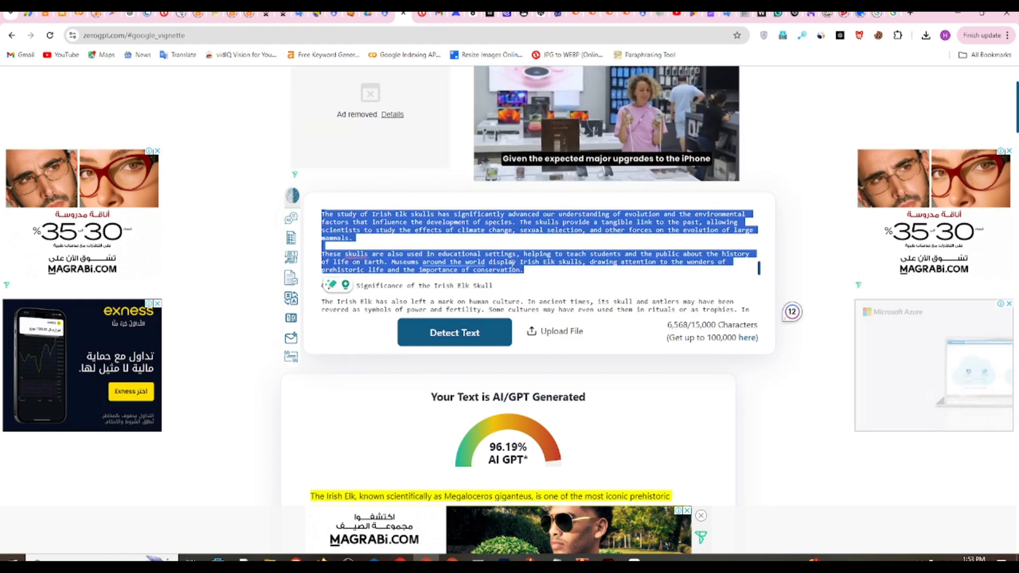
key("ctrl+v")
Step: Look through ZeroGPT's highlighted results from the fossil discoveries section down to the cultural significance section
scroll(509, 340, "down", 15)
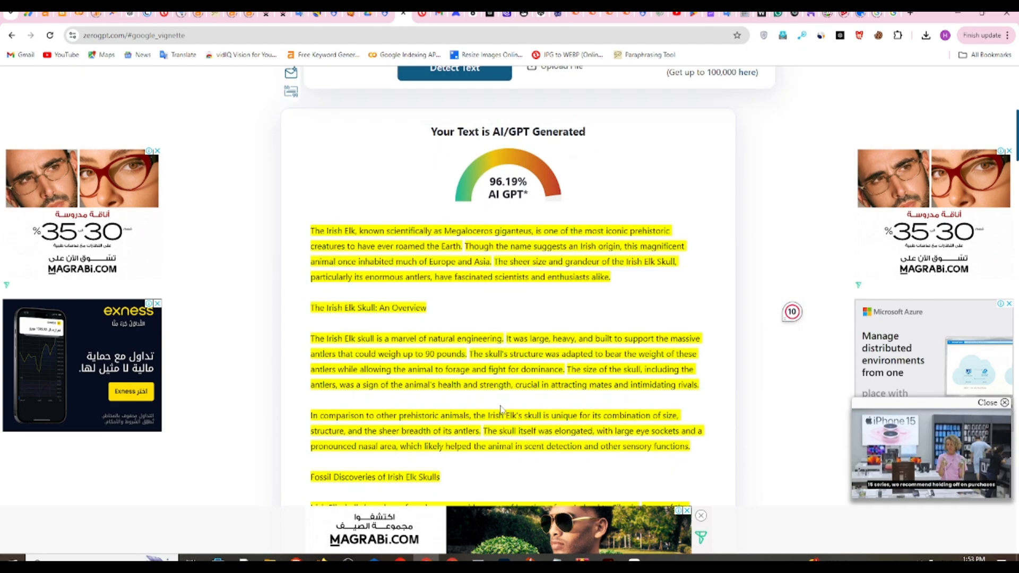
scroll(464, 366, "down", 3)
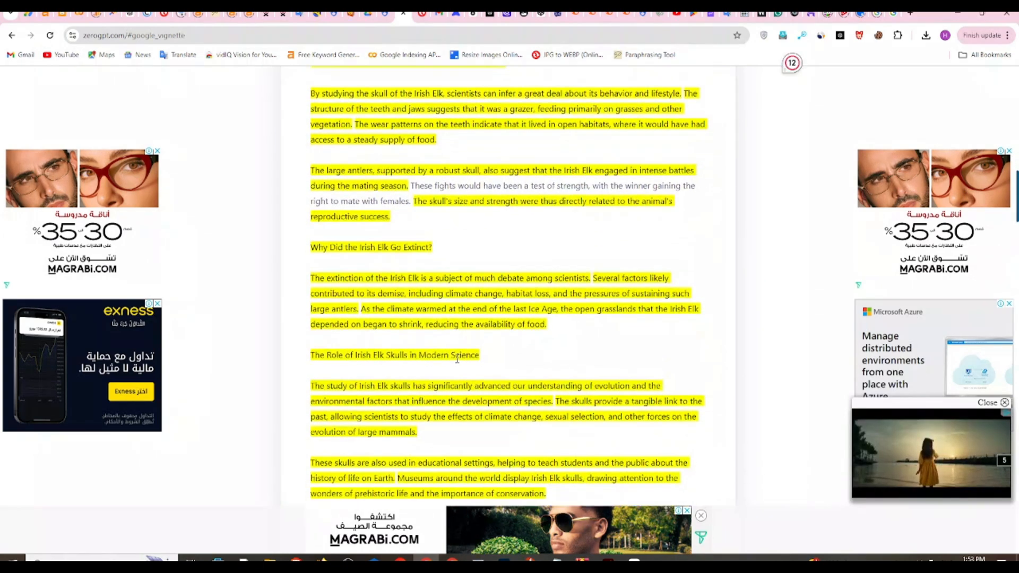
scroll(551, 221, "up", 4)
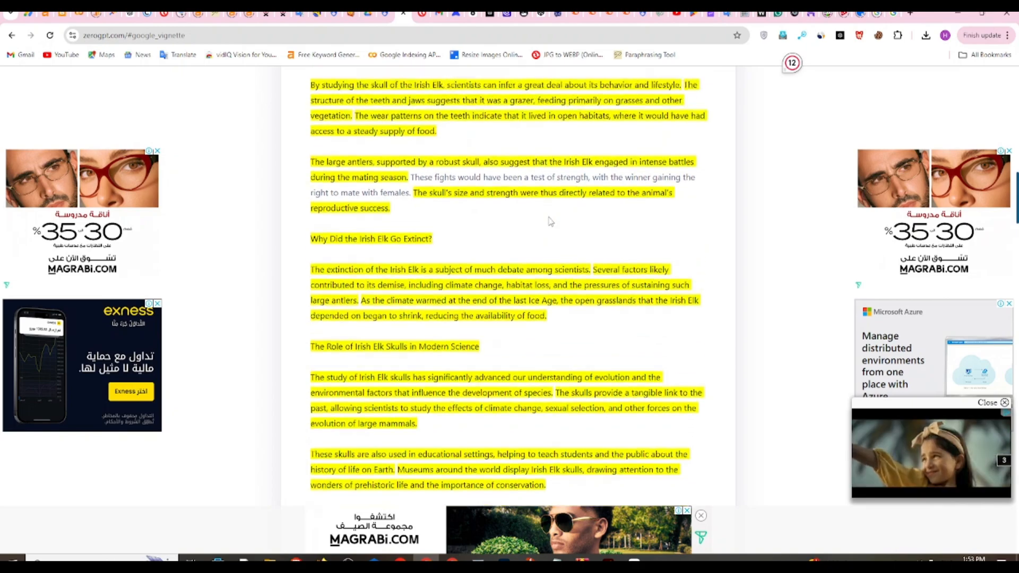
scroll(458, 214, "up", 7)
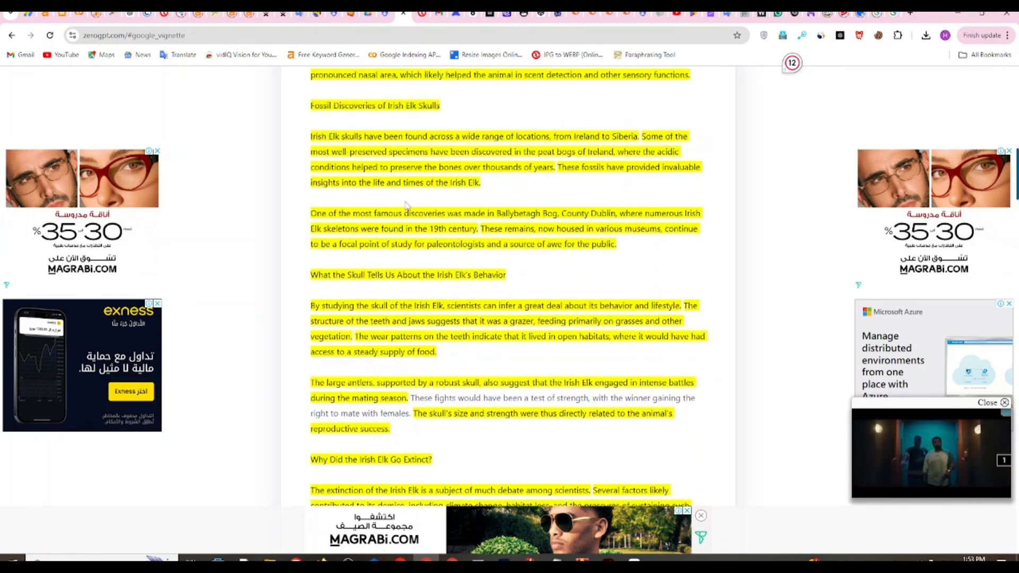
scroll(459, 214, "down", 3)
scroll(444, 235, "down", 8)
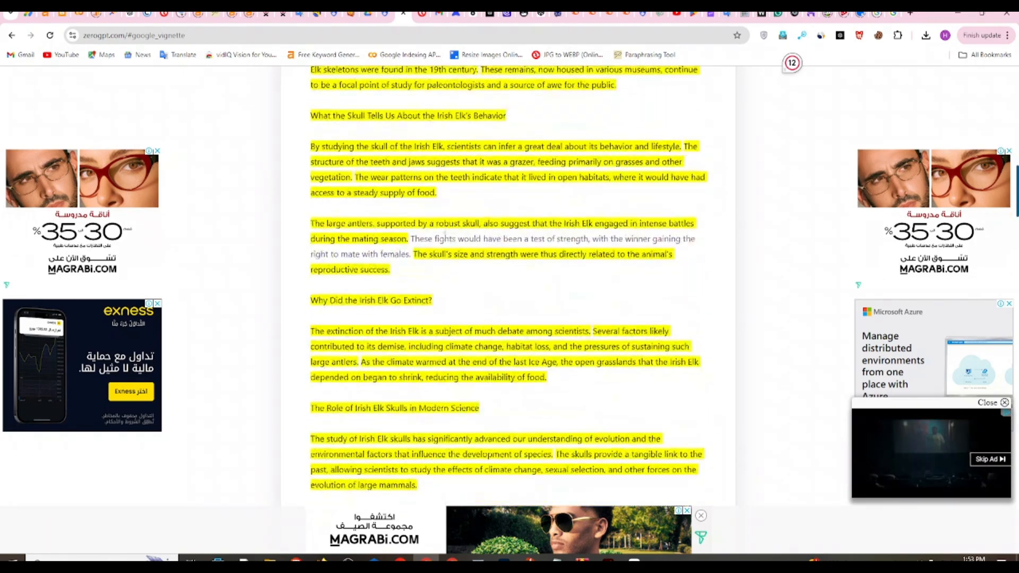
scroll(462, 268, "down", 5)
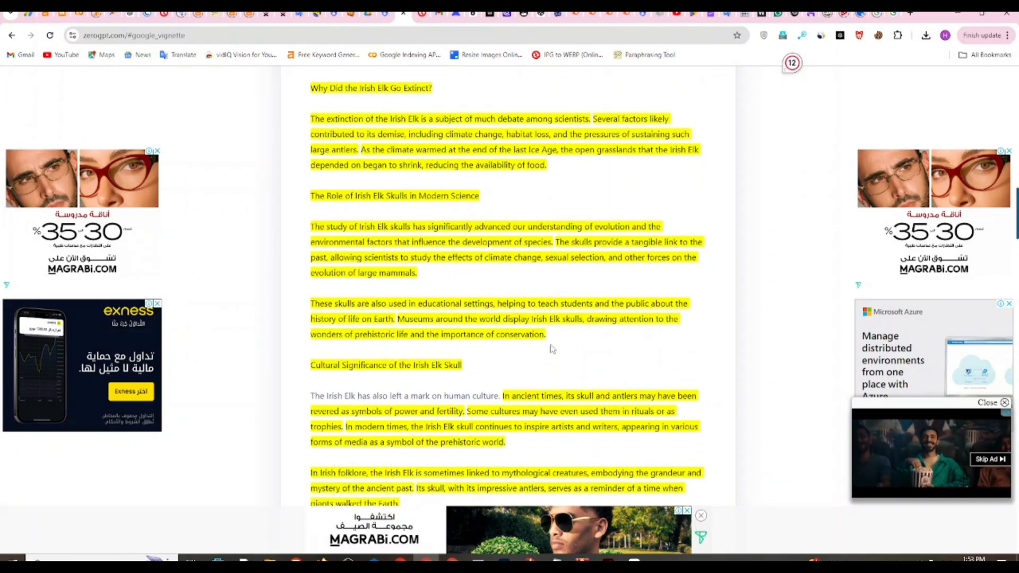
Step: Copy the museums and collections section and the "How the Irish Elk Skull Continues to Inspire" section from ZeroGPT's highlighted results
scroll(355, 272, "down", 8)
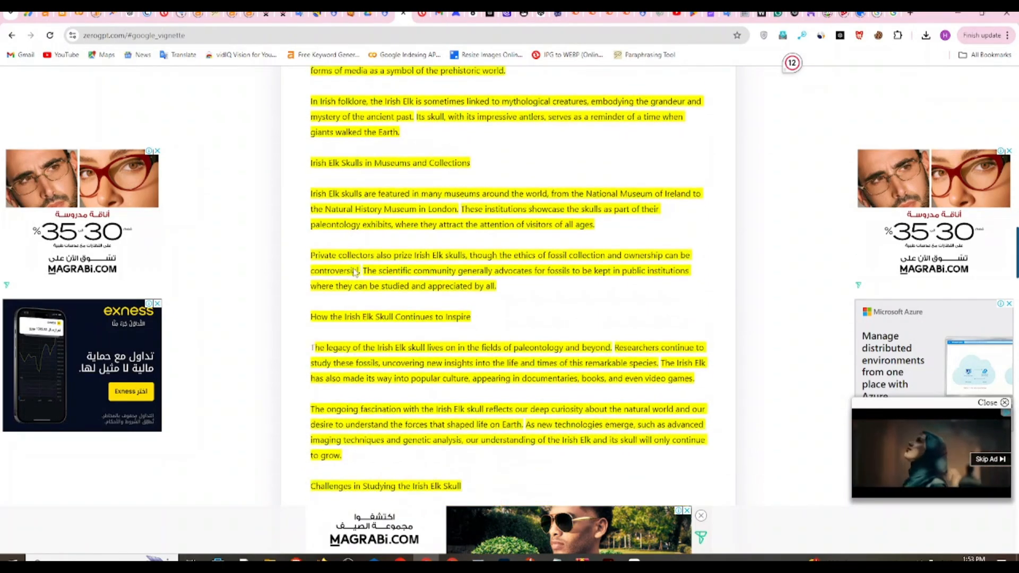
scroll(338, 265, "up", 8)
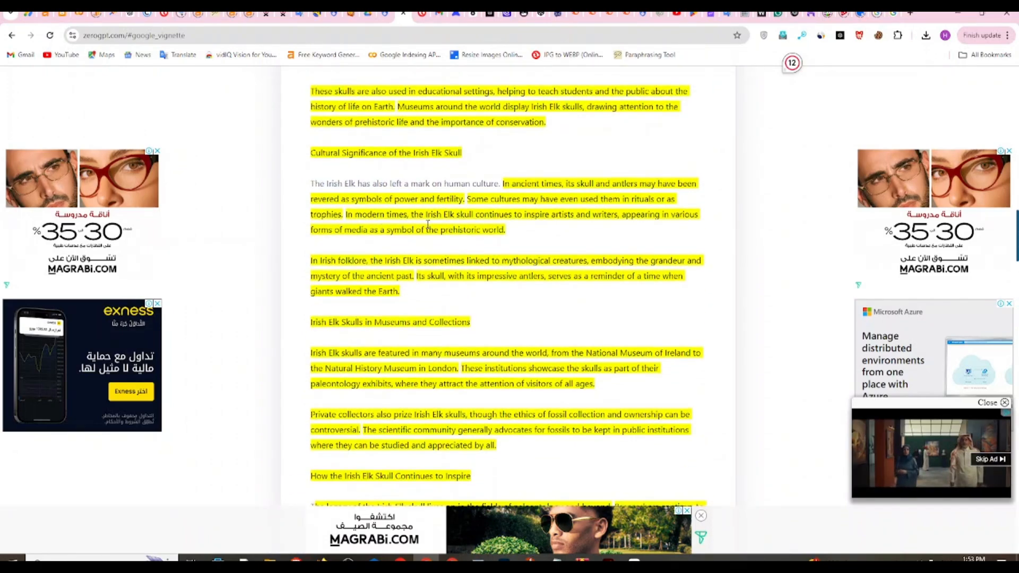
scroll(428, 225, "up", 1)
scroll(343, 271, "down", 1)
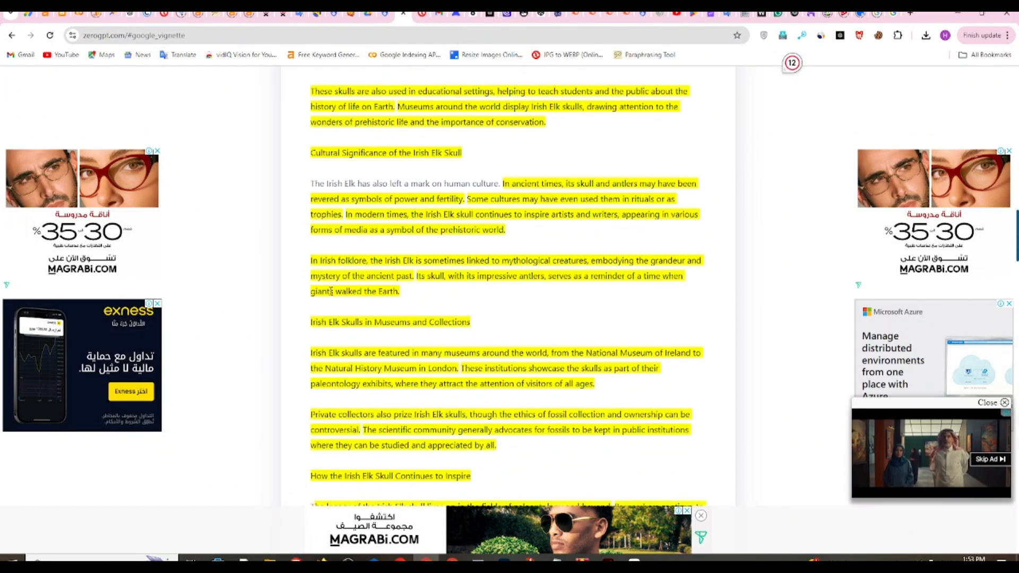
scroll(332, 319, "down", 2)
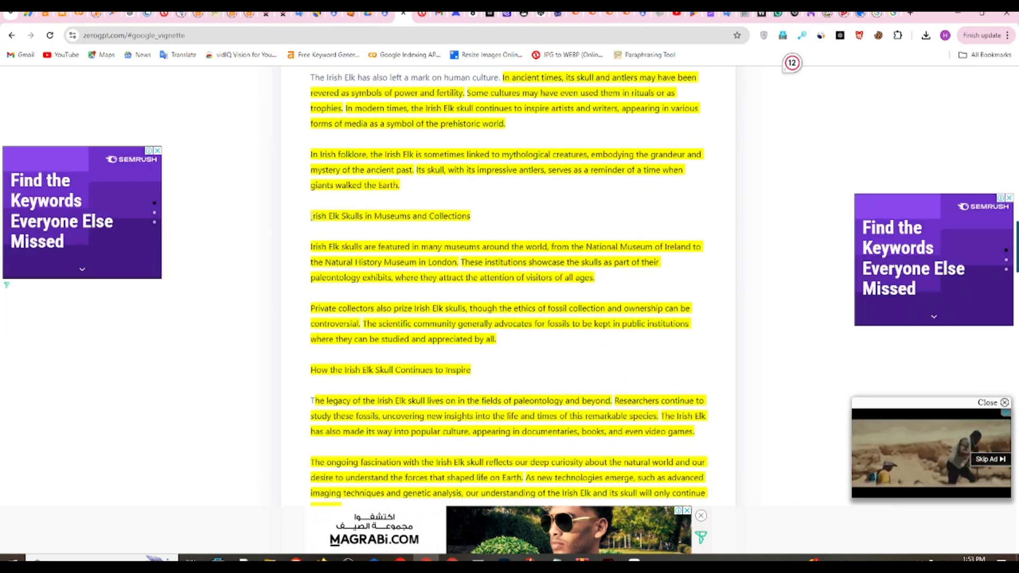
left_click_drag(312, 216, 320, 220)
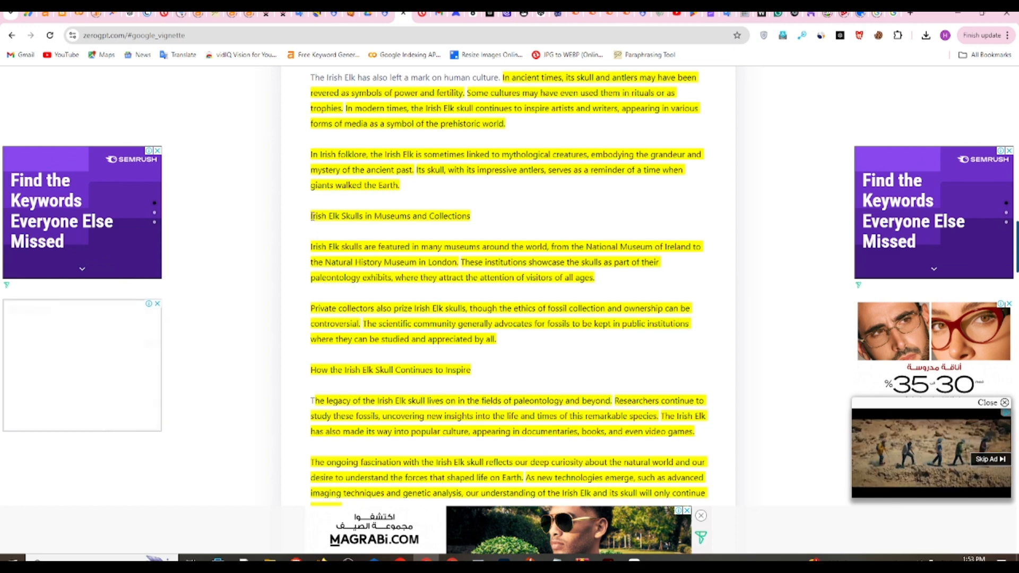
left_click_drag(312, 216, 462, 350)
key("ctrl+c")
scroll(449, 323, "down", 3)
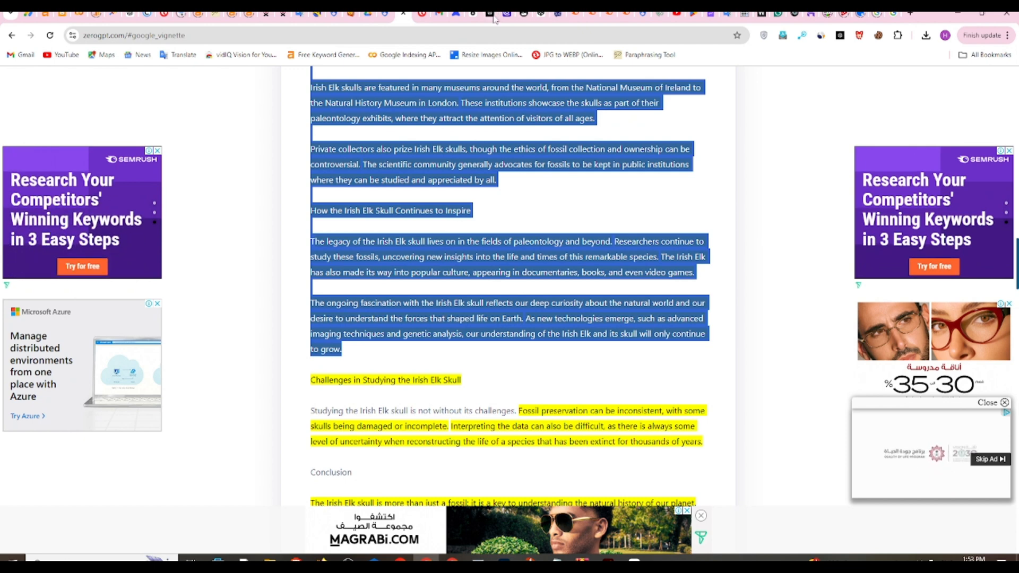
Step: Switch to SpinBot, replace the old source text with the copied museums and inspiration sections, and run a Basic Spin
left_click(556, 14)
left_click_drag(326, 327, 132, 134)
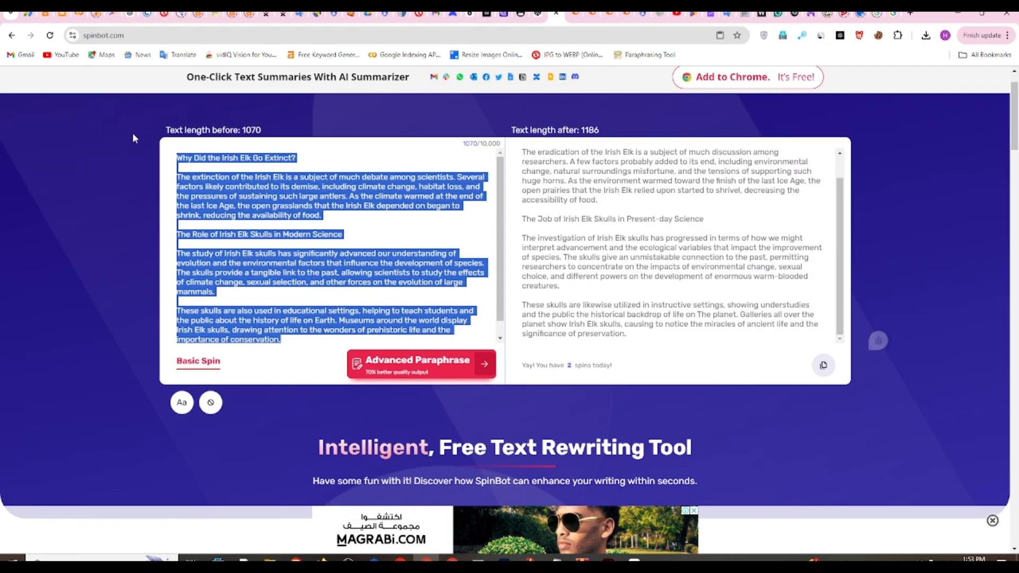
key("BackSpace")
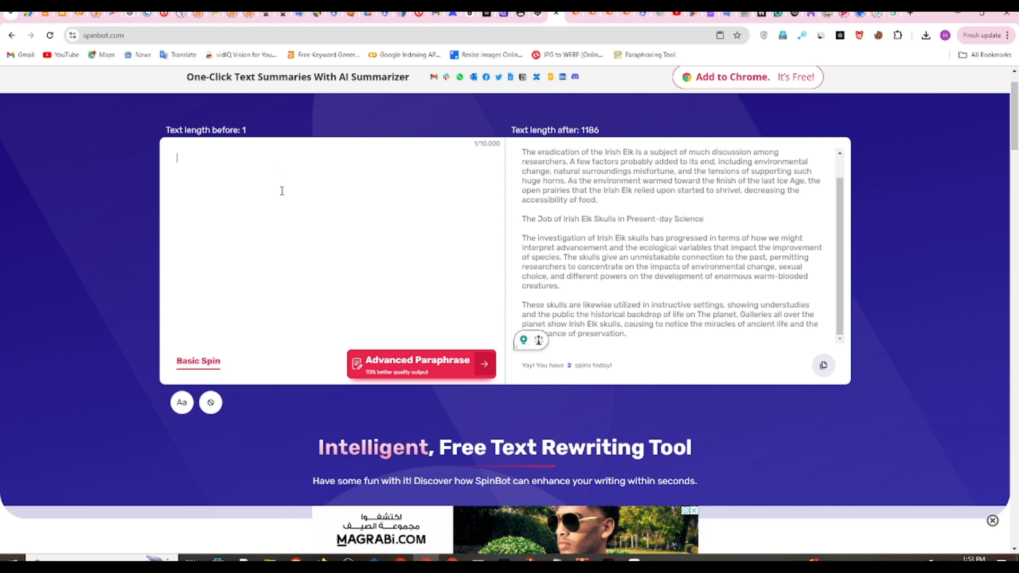
key("ctrl+v")
left_click(194, 371)
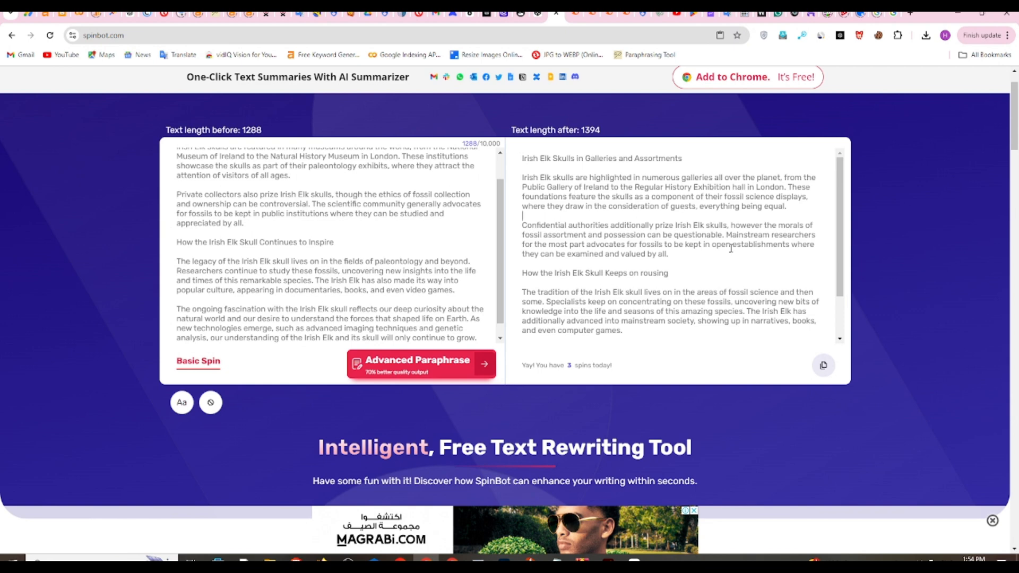
Step: Accept Grammarly's corrections in the rewrite: the comma after "however", and the capitalised "Hall" and "Rousing"
left_click(528, 158)
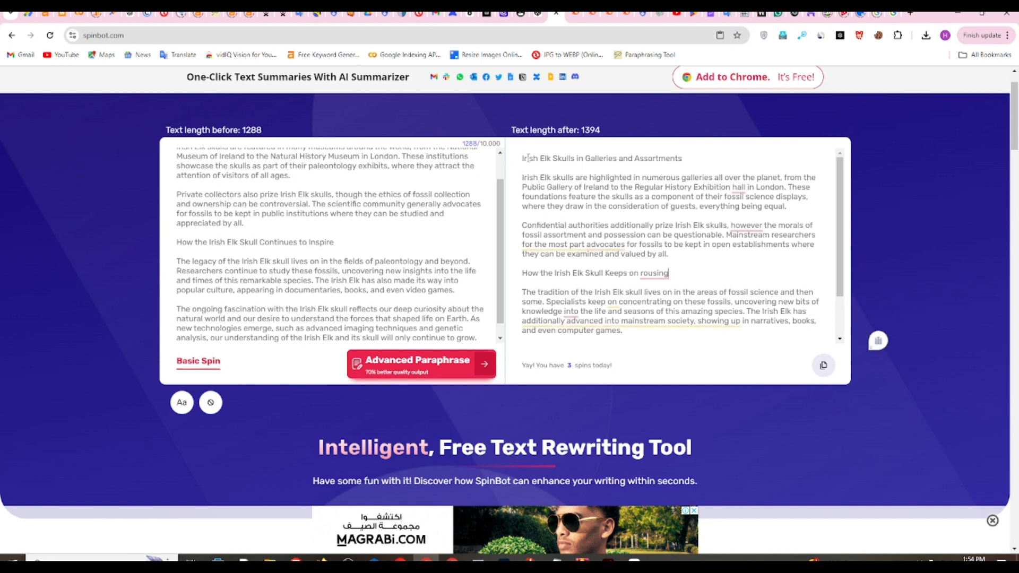
left_click(572, 246)
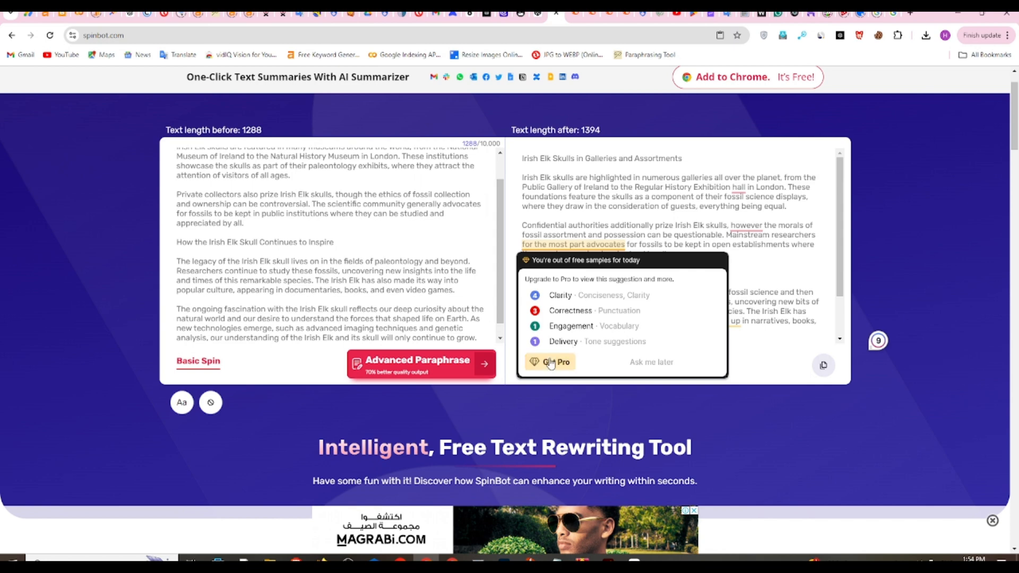
mouse_move(747, 226)
left_click(753, 256)
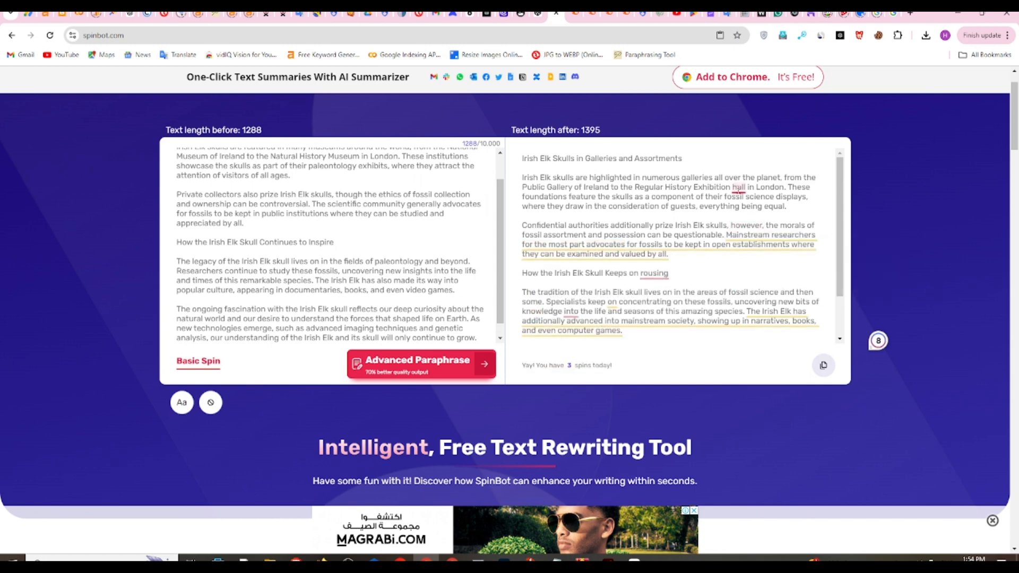
mouse_move(739, 188)
left_click(740, 220)
mouse_move(654, 274)
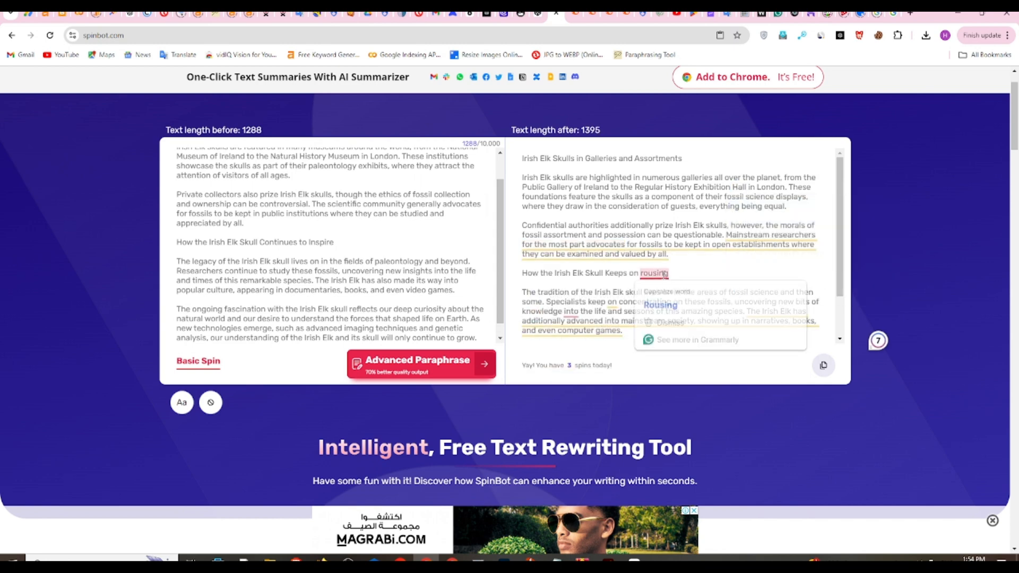
left_click(664, 301)
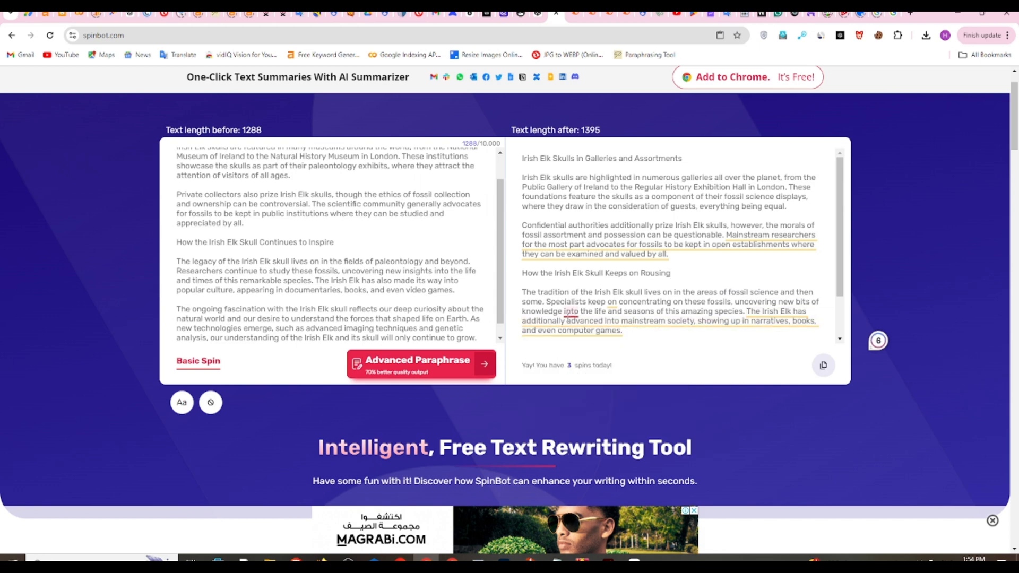
Step: Accept Grammarly's word corrections in the rewrite's last two paragraphs: "about", "in" and "impact"
mouse_move(568, 317)
left_click(579, 342)
scroll(642, 334, "down", 5)
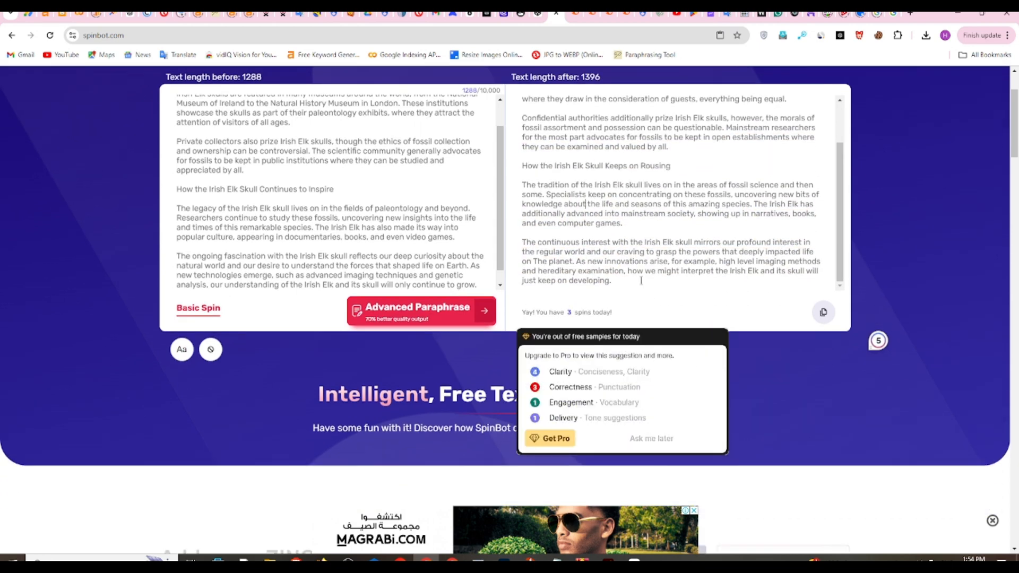
mouse_move(621, 244)
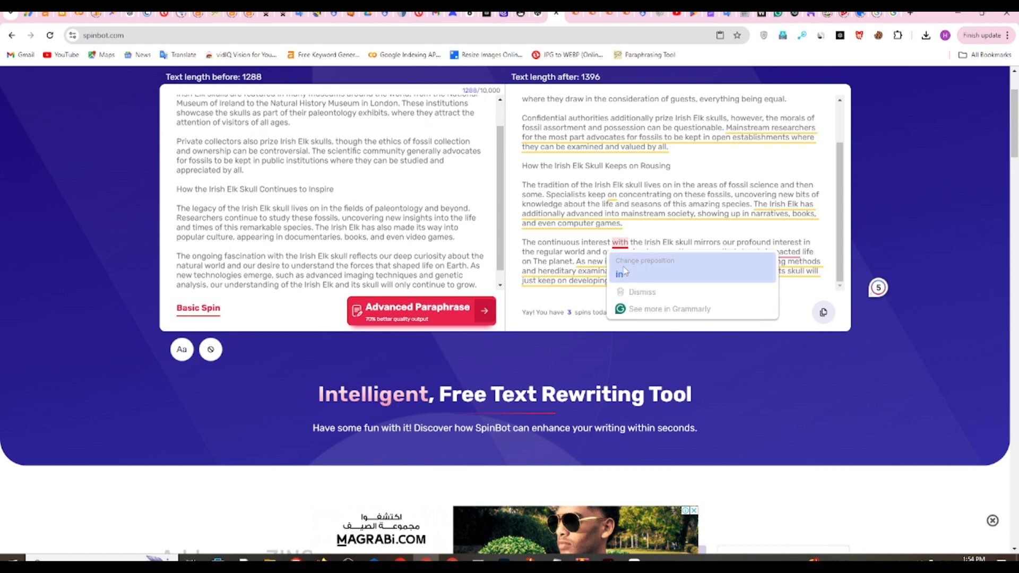
left_click(637, 260)
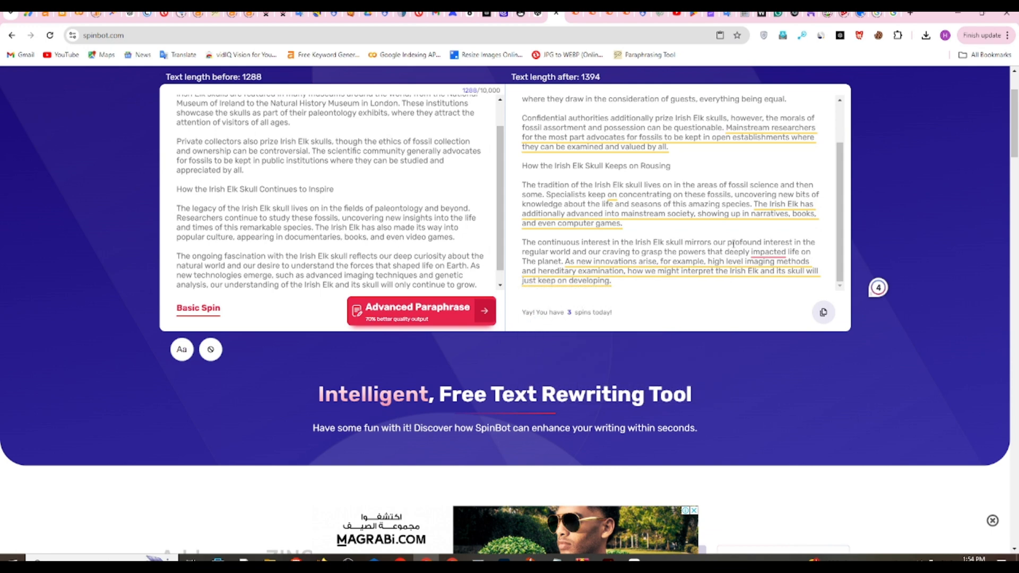
left_click(768, 280)
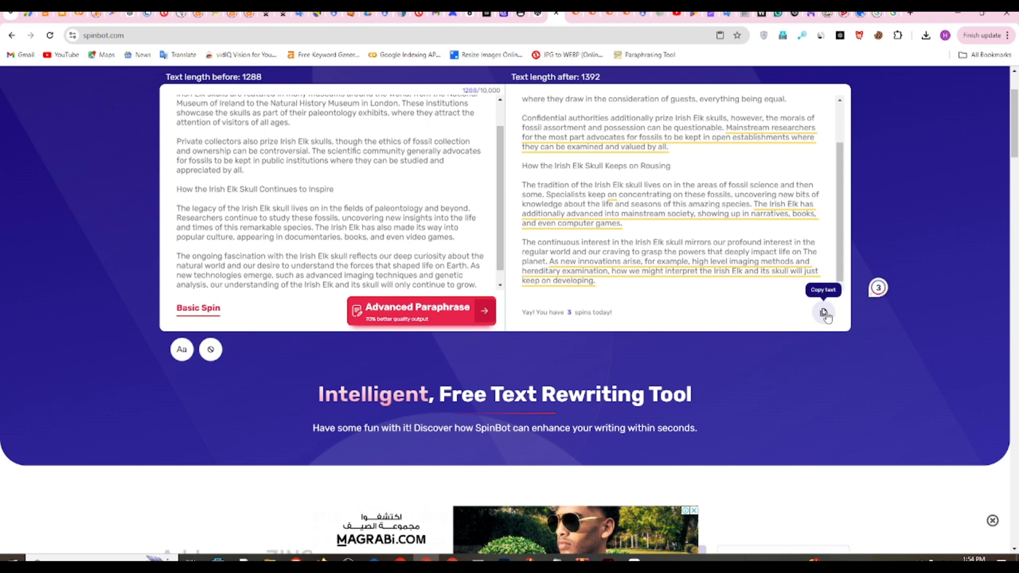
Step: Copy the corrected rewrite and paste it over the original museums and inspiration sections in ZeroGPT's input text
left_click(825, 314)
left_click_drag(612, 287, 523, 210)
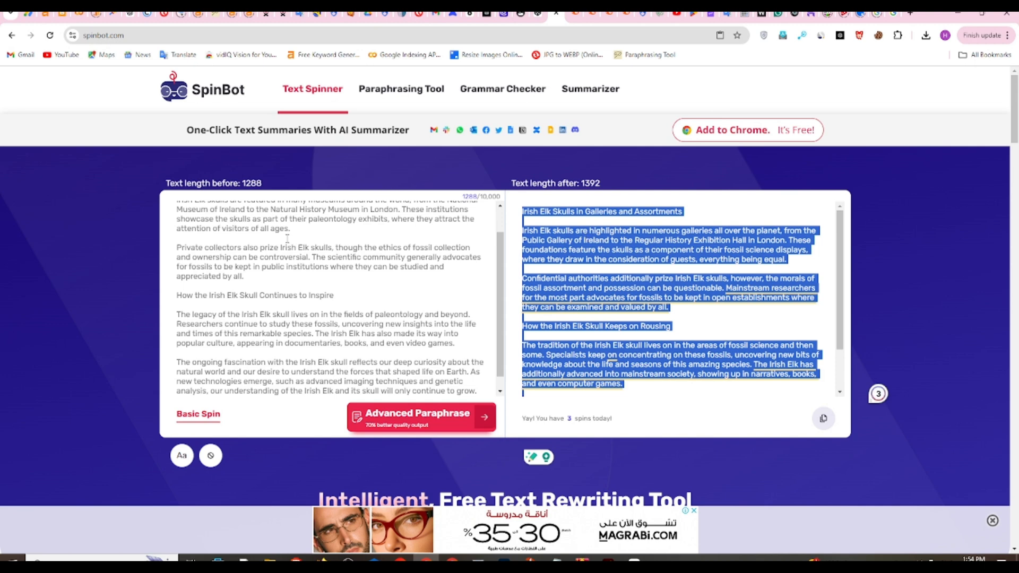
scroll(287, 239, "up", 2)
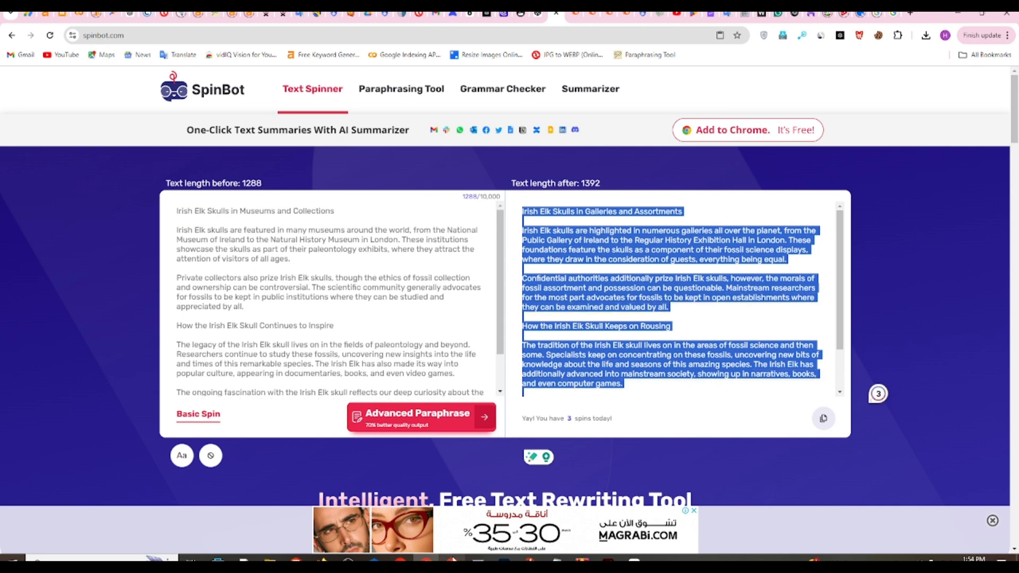
left_click(395, 14)
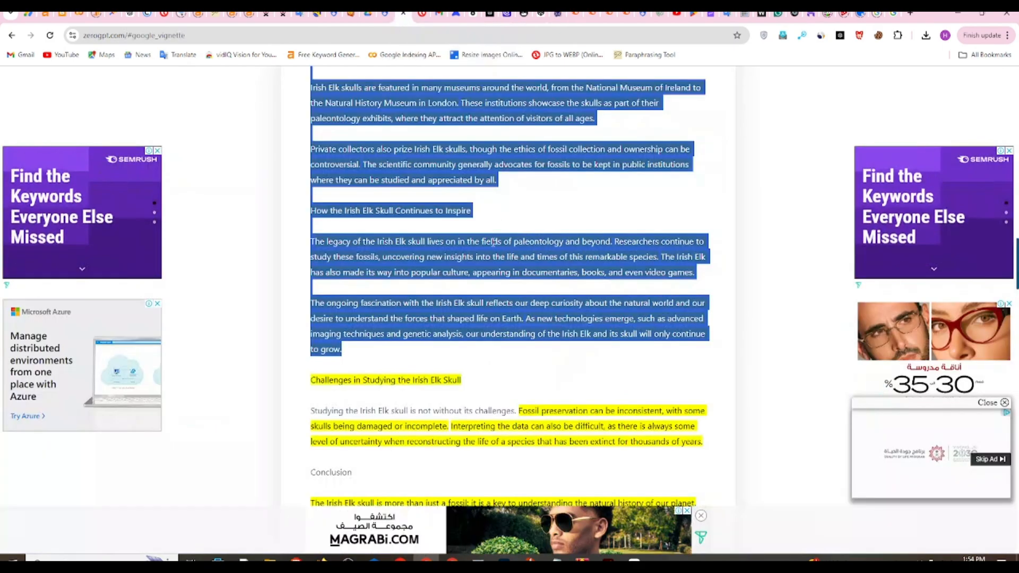
scroll(506, 223, "up", 4)
scroll(506, 223, "down", 6)
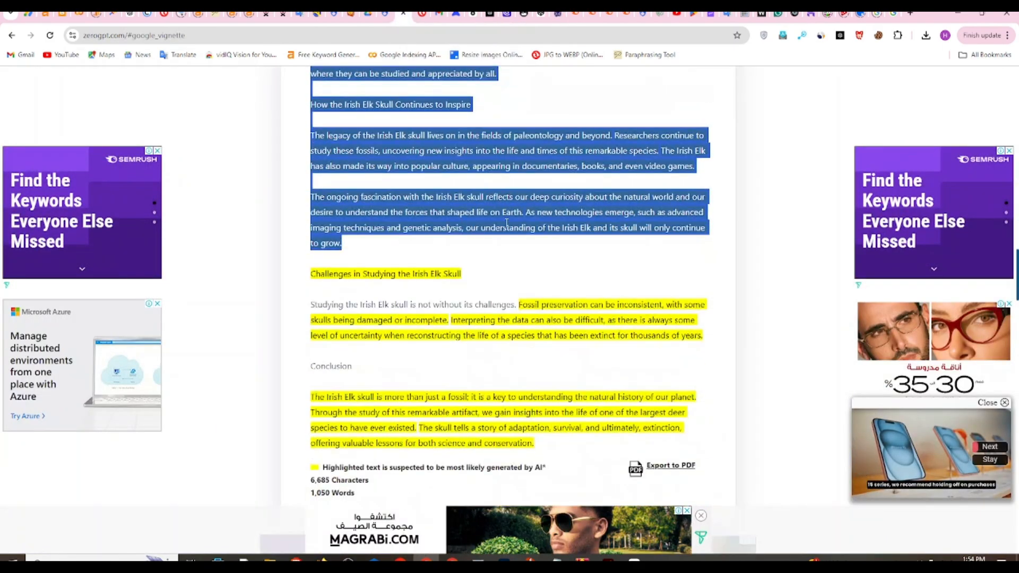
scroll(506, 223, "up", 12)
scroll(507, 227, "up", 15)
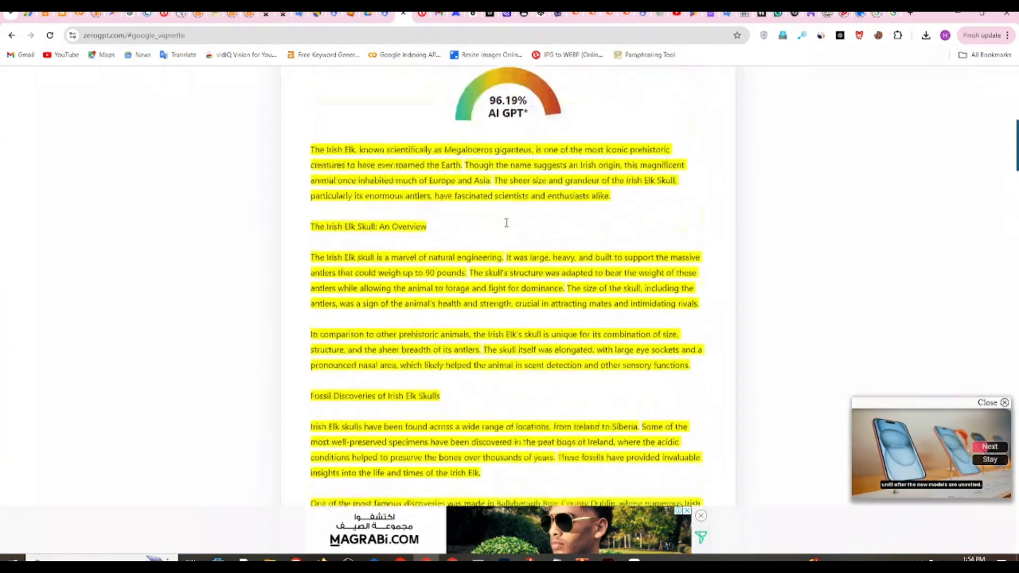
Step: Copy the challenges and conclusion sections from ZeroGPT's results into SpinBot in place of the old source text and run a Basic Spin
scroll(412, 279, "down", 6)
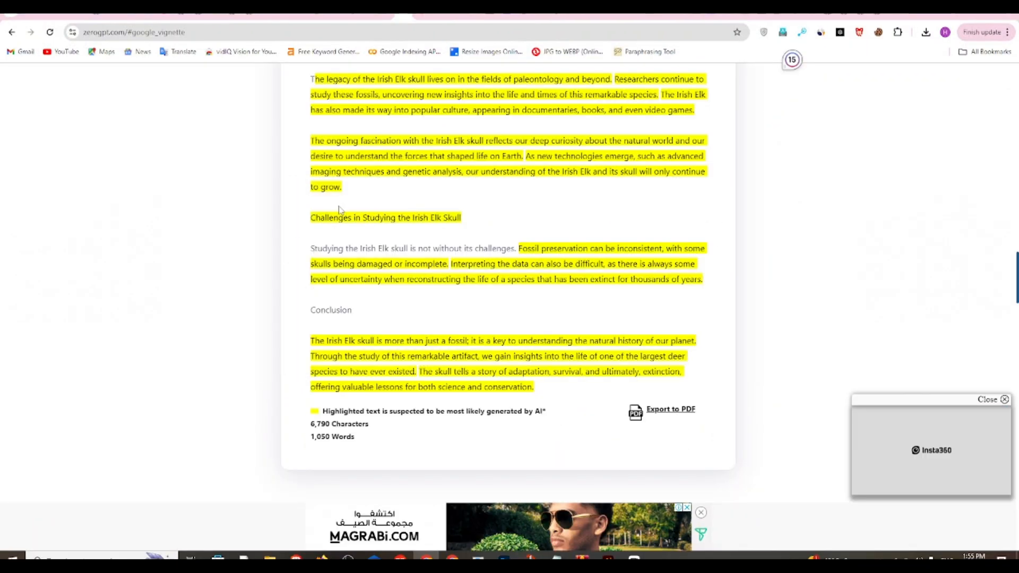
left_click_drag(313, 217, 521, 382)
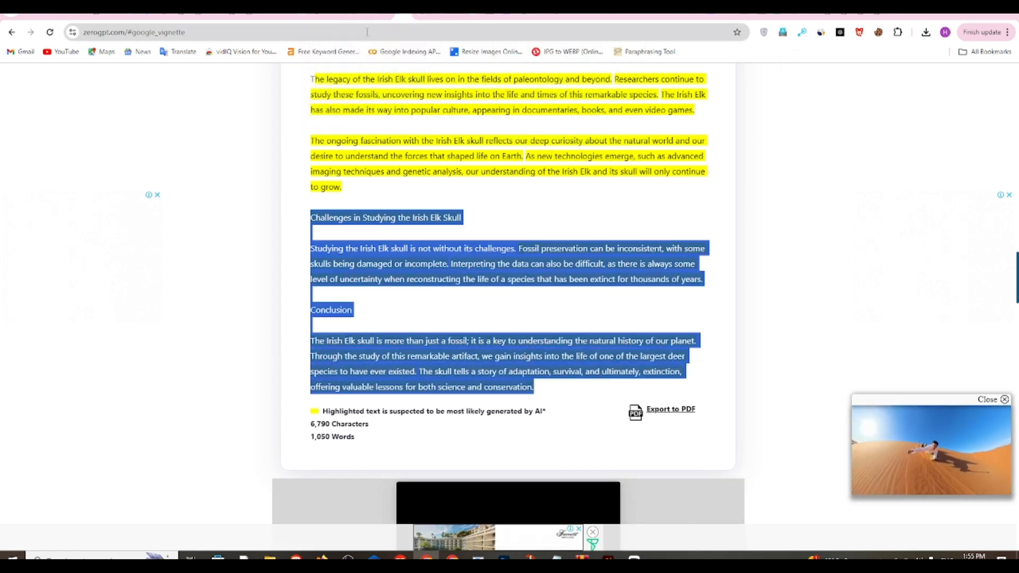
left_click(559, 15)
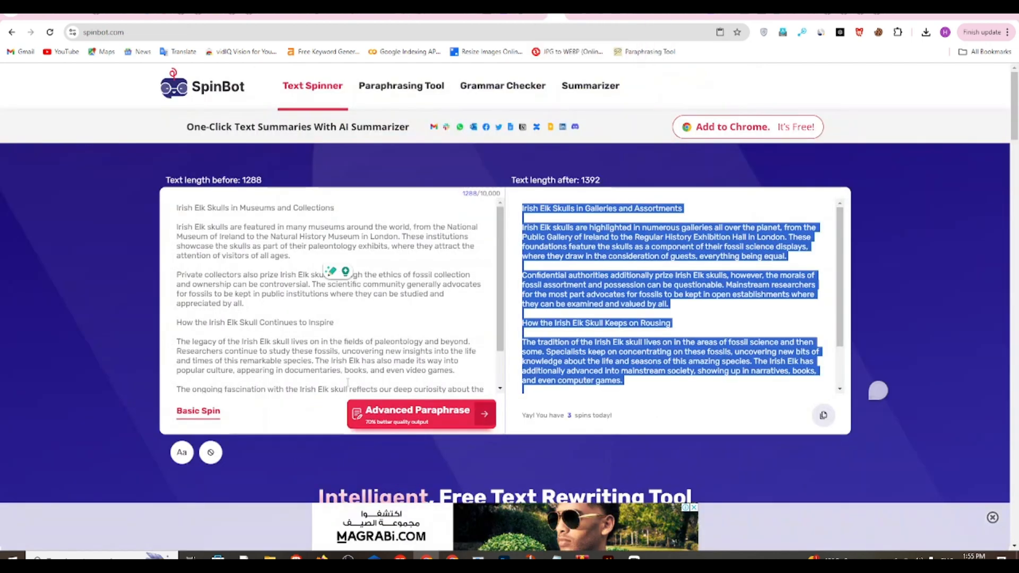
scroll(347, 381, "down", 2)
left_click_drag(481, 374, 177, 206)
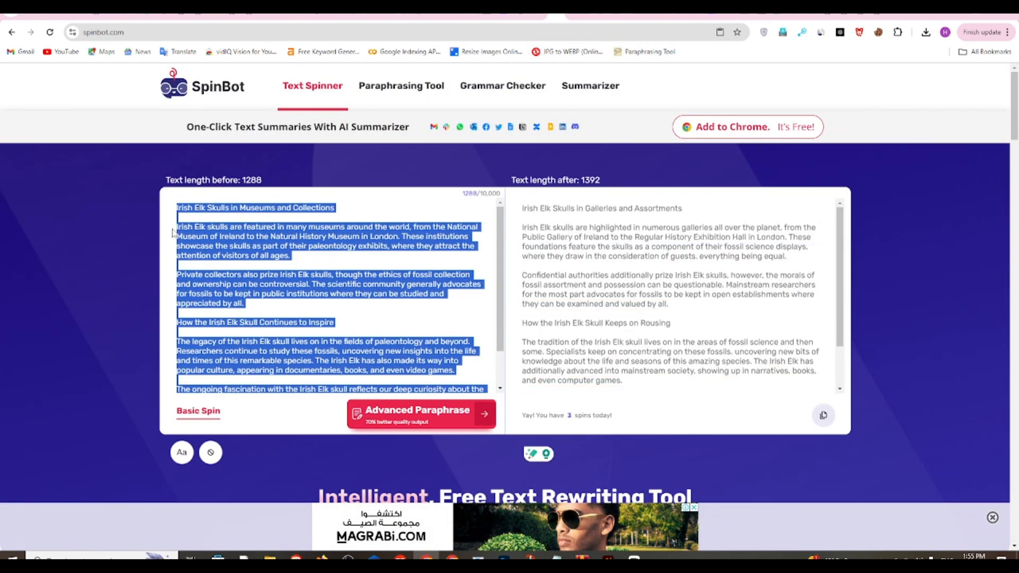
key("BackSpace")
left_click(198, 411)
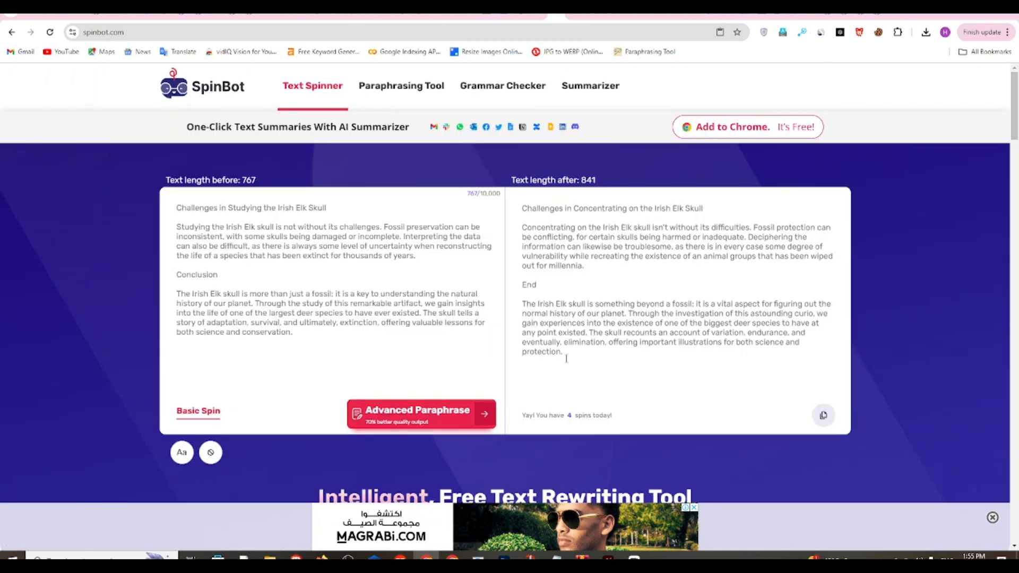
Step: Paste SpinBot's rewrite over the original challenges and conclusion sections in ZeroGPT's input text and run the AI detection on the full article
left_click_drag(566, 359, 511, 202)
key("ctrl+c")
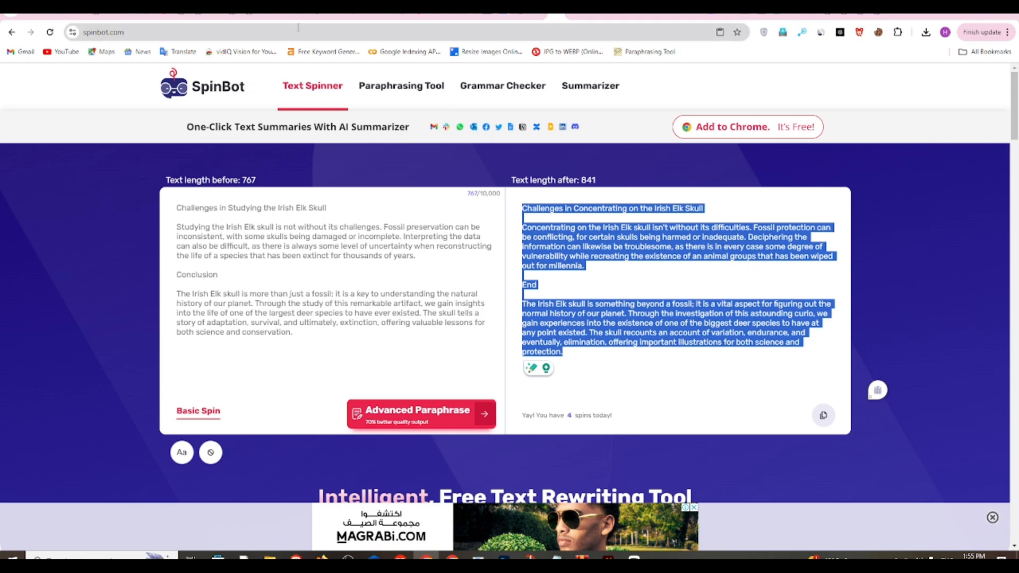
left_click(404, 16)
scroll(482, 260, "up", 20)
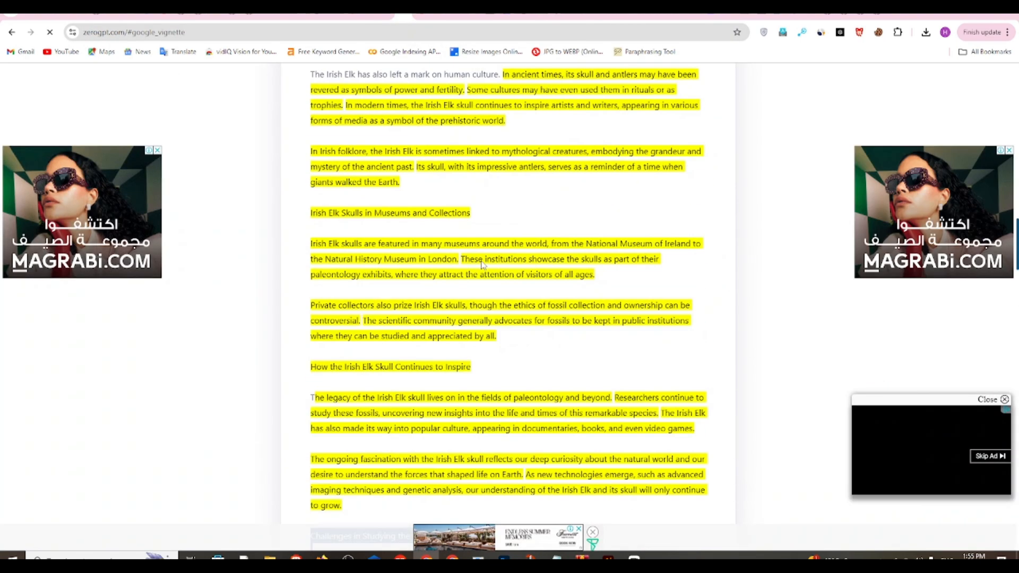
scroll(412, 262, "up", 1)
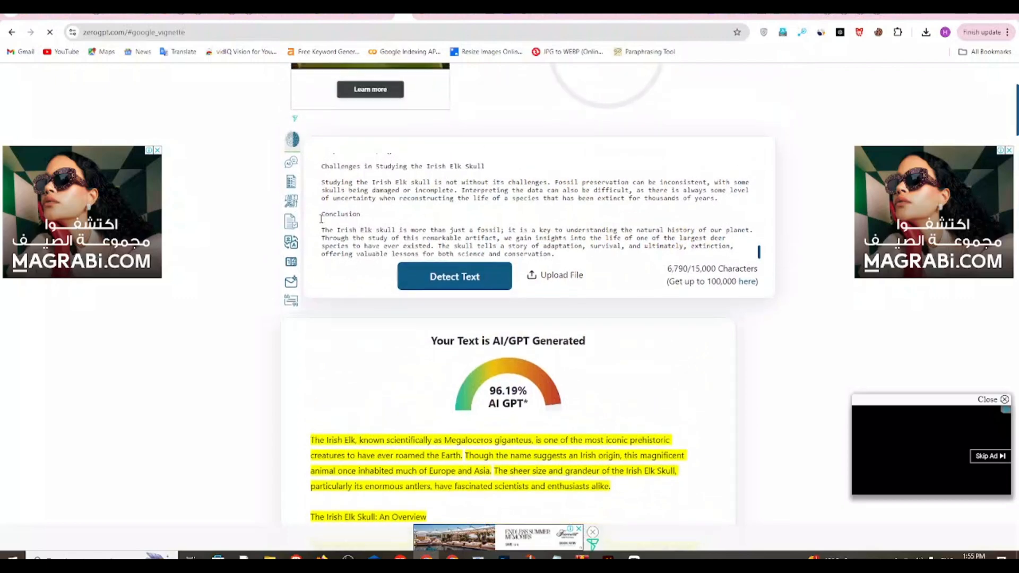
left_click_drag(330, 168, 620, 283)
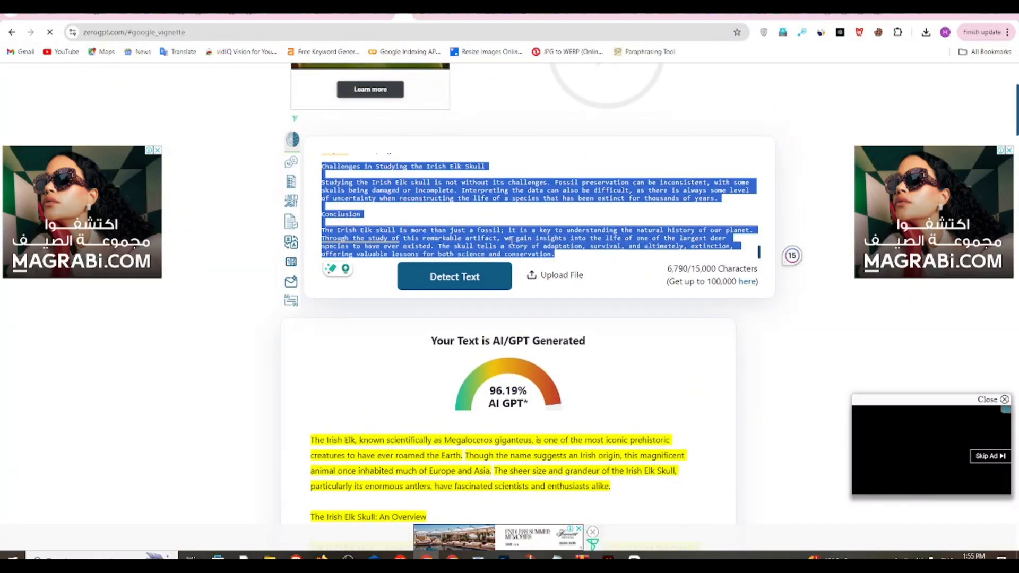
key("ctrl+v")
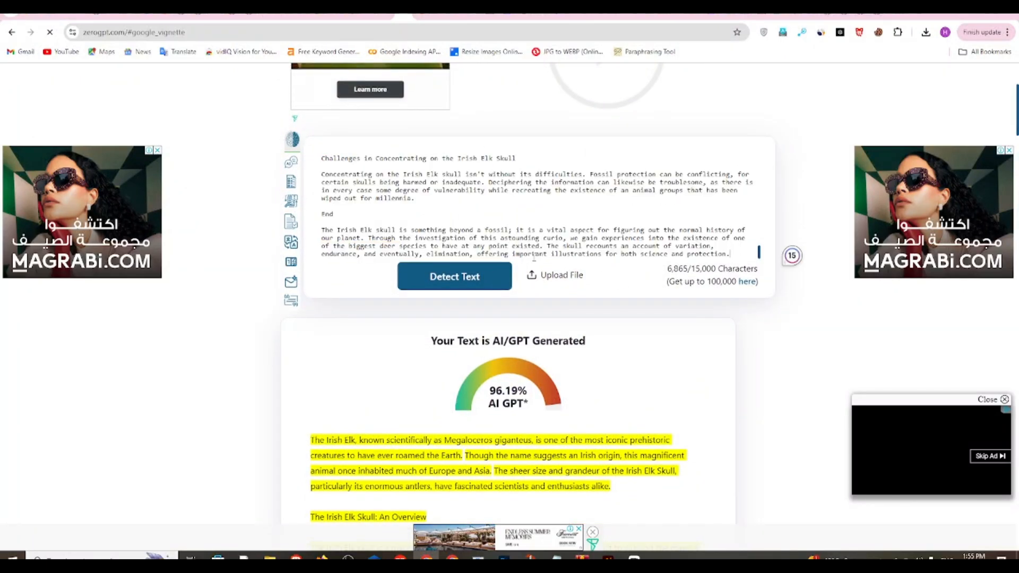
left_click(469, 279)
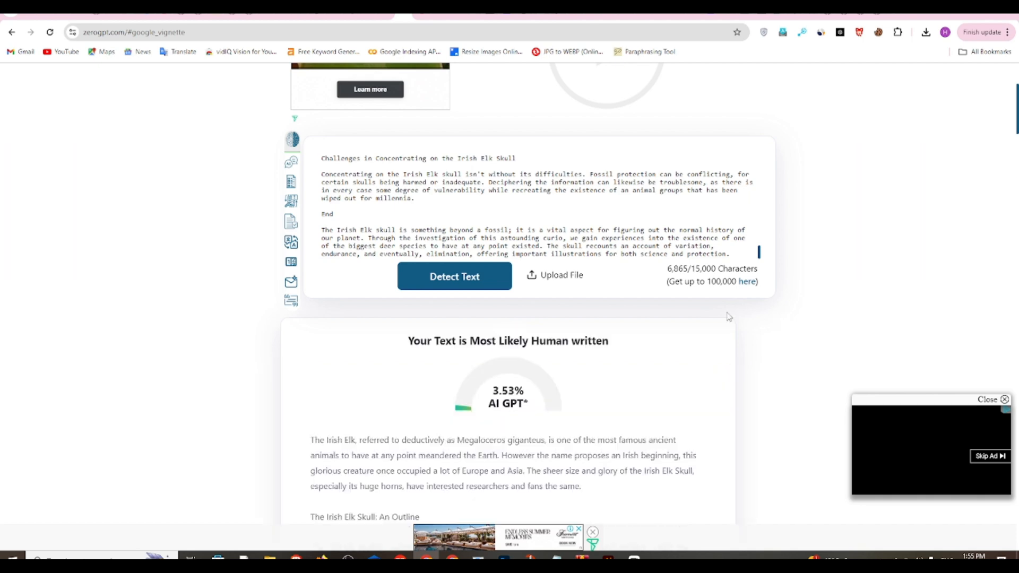
scroll(581, 143, "down", 15)
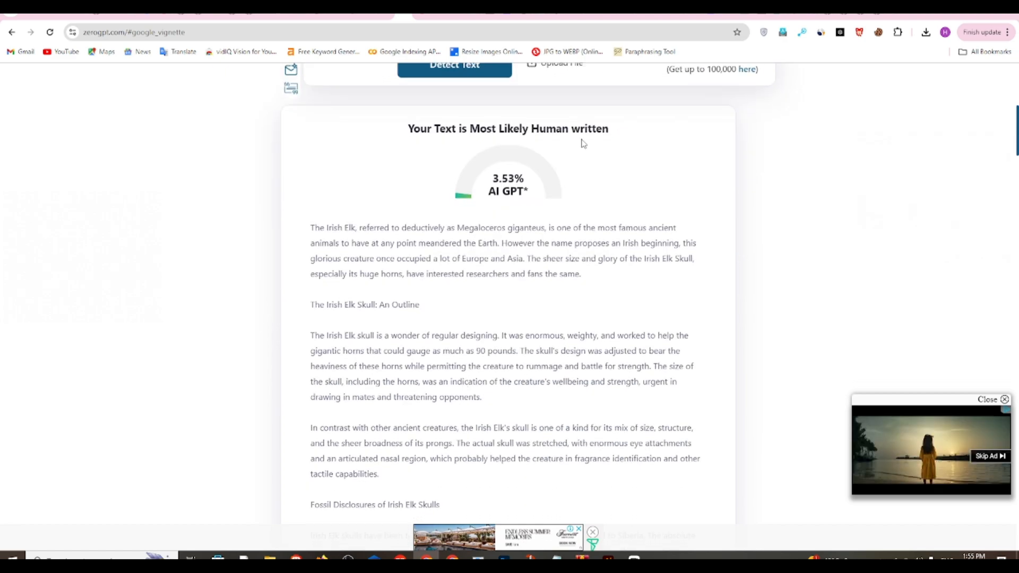
Step: Add "giganteus" to Grammarly's dictionary and accept the comma after "However" in the introduction of ZeroGPT's input text
scroll(490, 299, "up", 20)
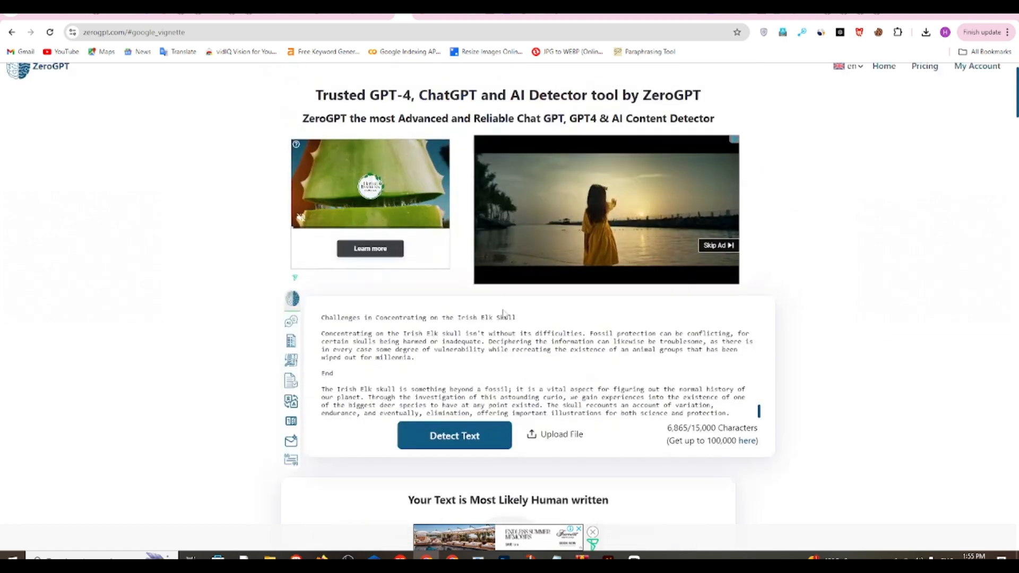
scroll(610, 358, "up", 1)
left_click(599, 351)
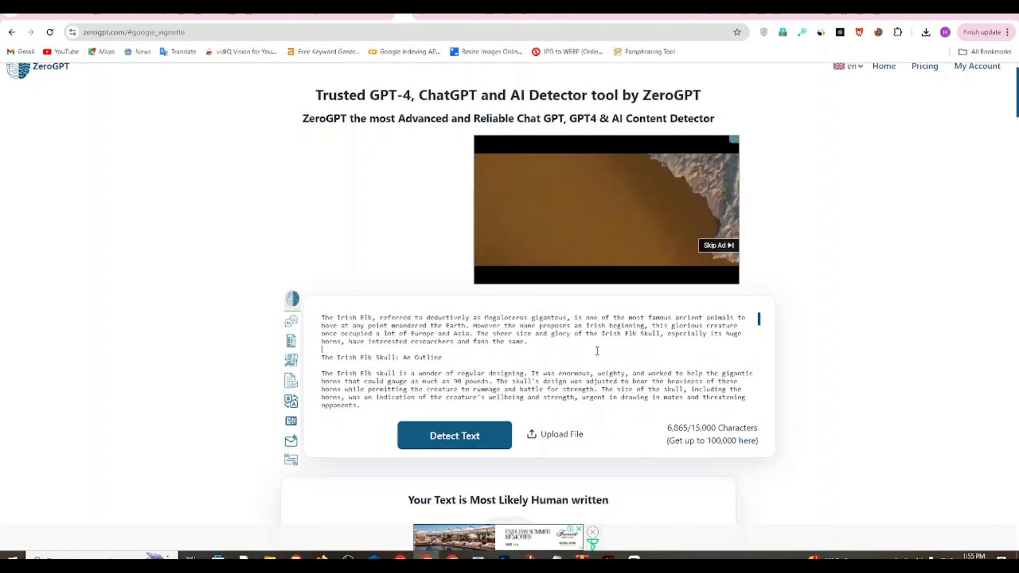
scroll(843, 342, "up", 1)
scroll(844, 342, "down", 2)
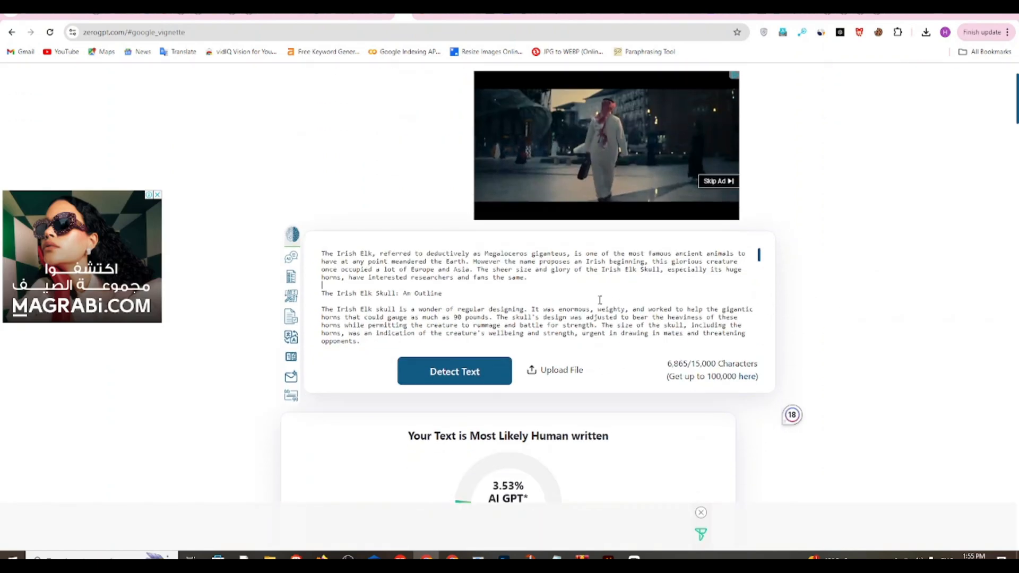
mouse_move(550, 254)
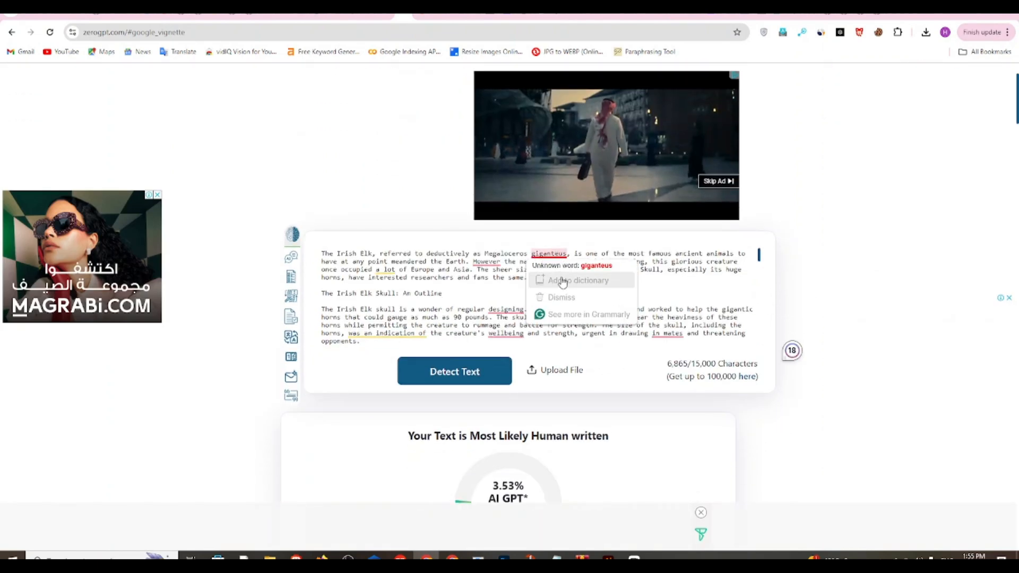
left_click(564, 283)
mouse_move(488, 263)
left_click(497, 289)
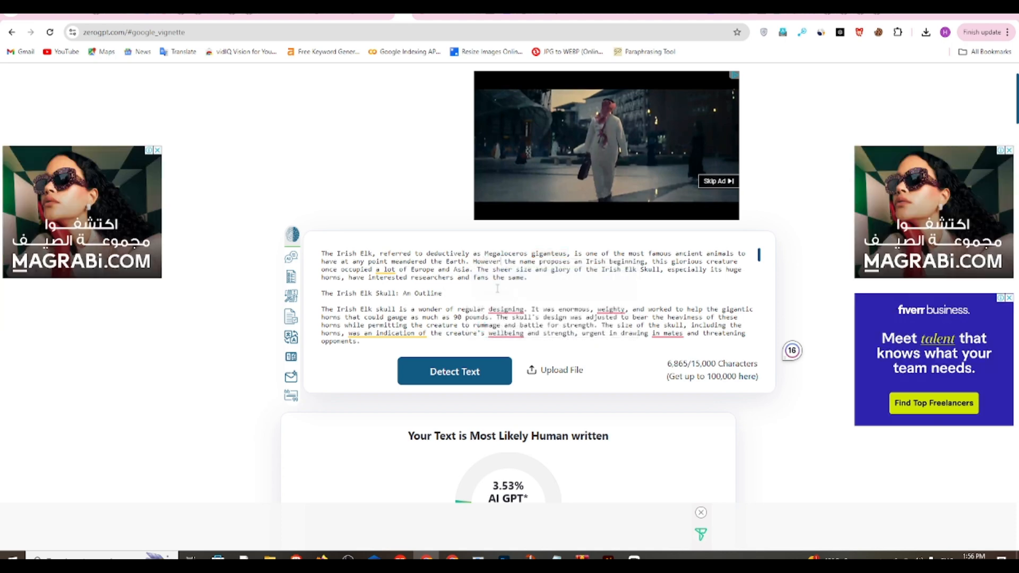
left_click(667, 301)
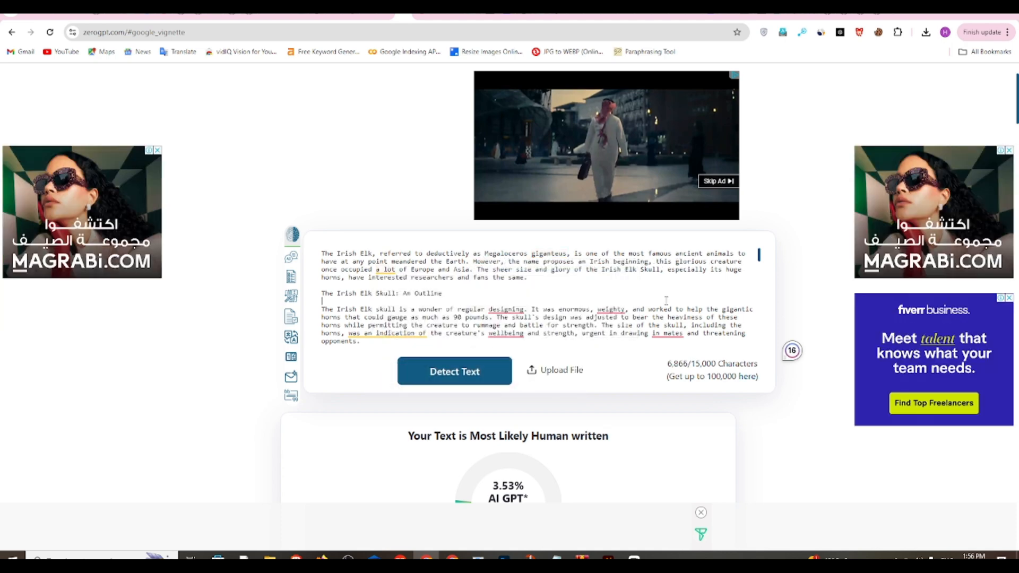
Step: Accept Grammarly's corrections in the outline section's first paragraph: "and weighty", "design", "well-being" and "inmates"
mouse_move(611, 309)
left_click(619, 339)
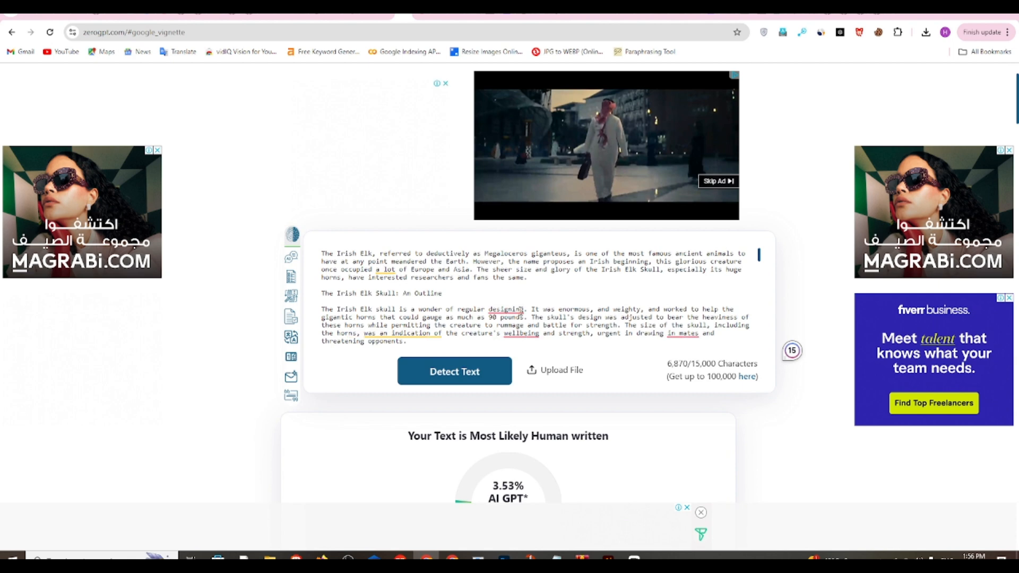
mouse_move(521, 310)
left_click(508, 338)
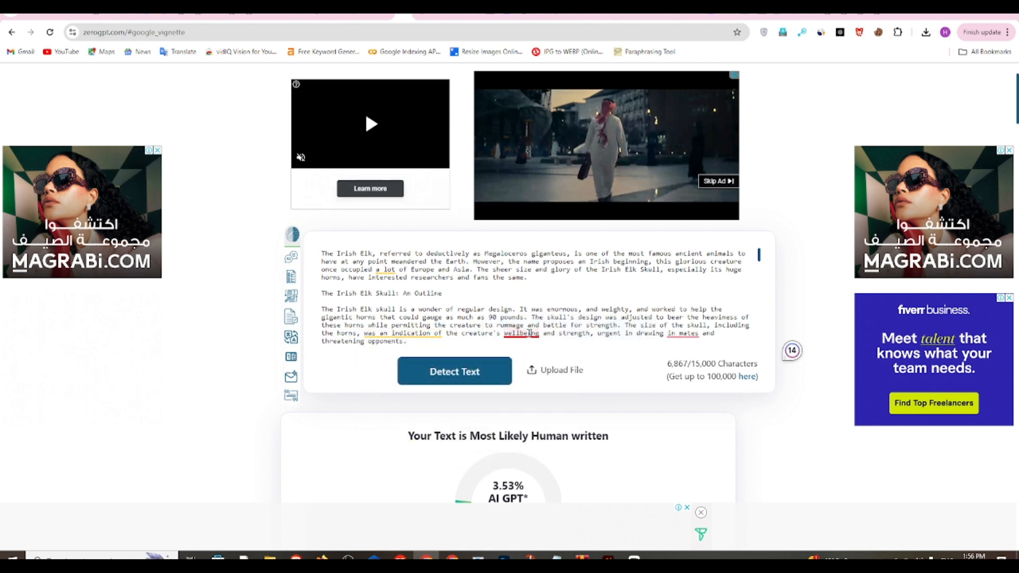
mouse_move(529, 333)
left_click(531, 360)
mouse_move(682, 334)
left_click(684, 358)
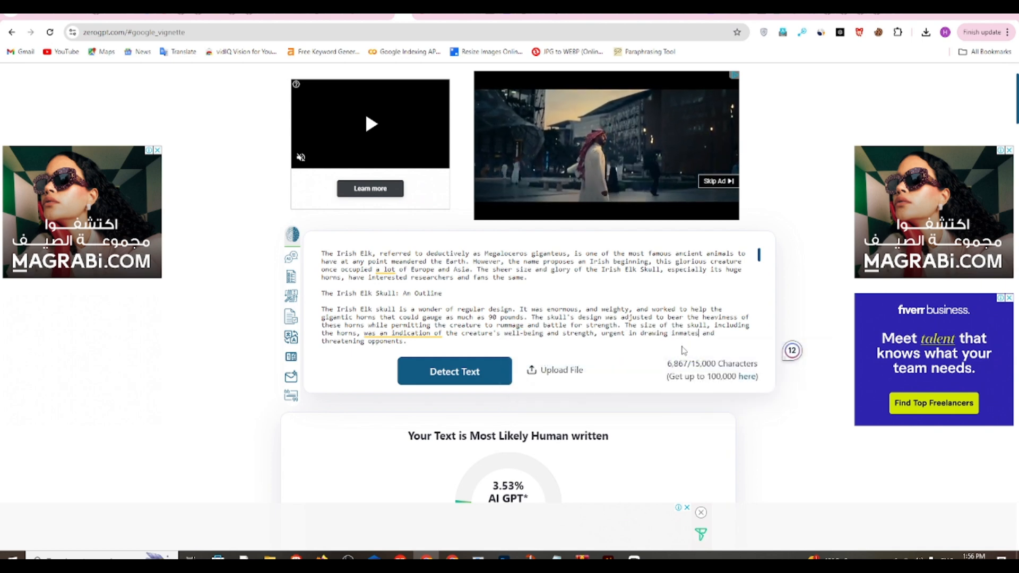
Step: Accept Grammarly's corrections in the fossil disclosures section: "for" before "more than millennia" and the hyphenated "well-known"
scroll(555, 311, "down", 5)
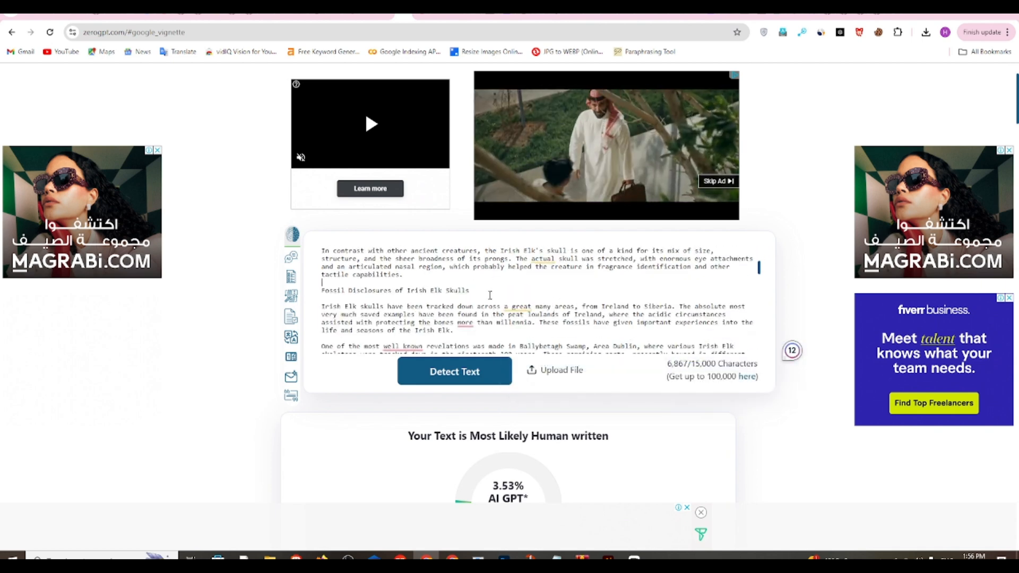
mouse_move(466, 323)
left_click(475, 352)
mouse_move(403, 347)
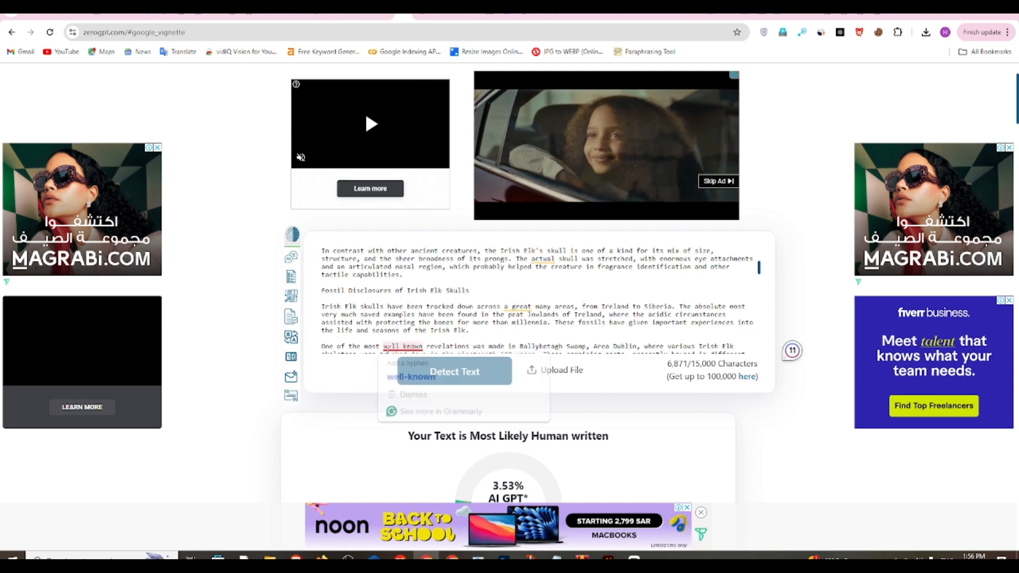
left_click(411, 377)
Step: Correct the misspelled "scientists" in the fossil section and capitalise "Behaving" in the following section heading
scroll(617, 271, "down", 3)
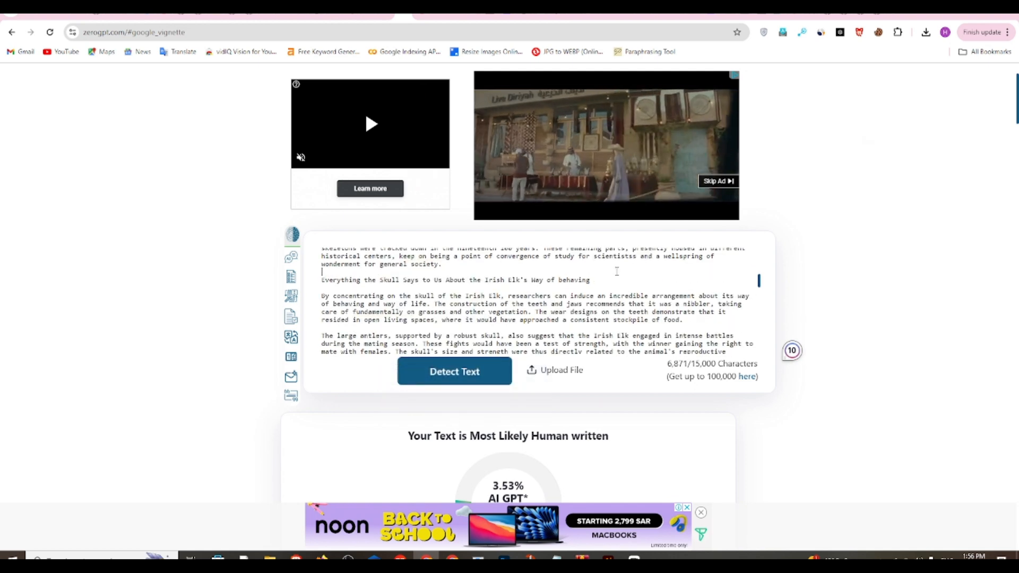
mouse_move(616, 258)
left_click(617, 286)
mouse_move(580, 282)
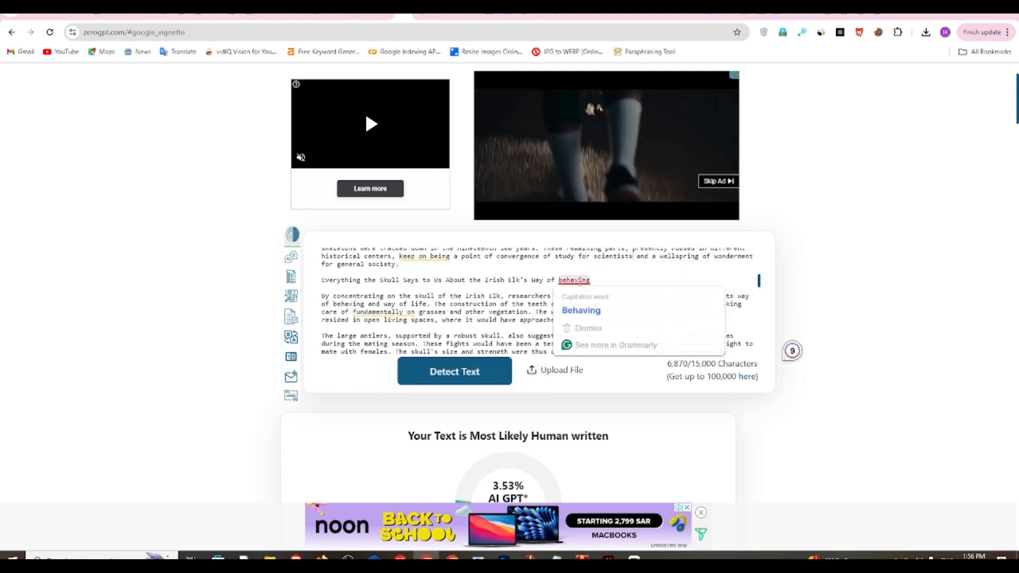
left_click(581, 311)
Step: Accept Grammarly's corrections for "Wipe out" in the extinction heading and "causing to" in the present-day science section
scroll(500, 302, "down", 5)
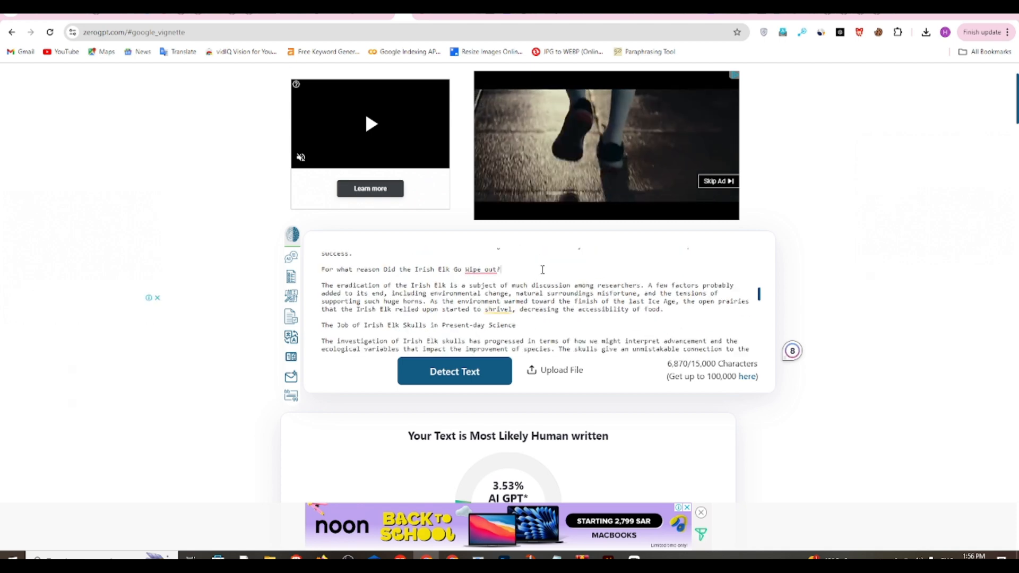
mouse_move(482, 272)
left_click(486, 299)
scroll(546, 299, "down", 1)
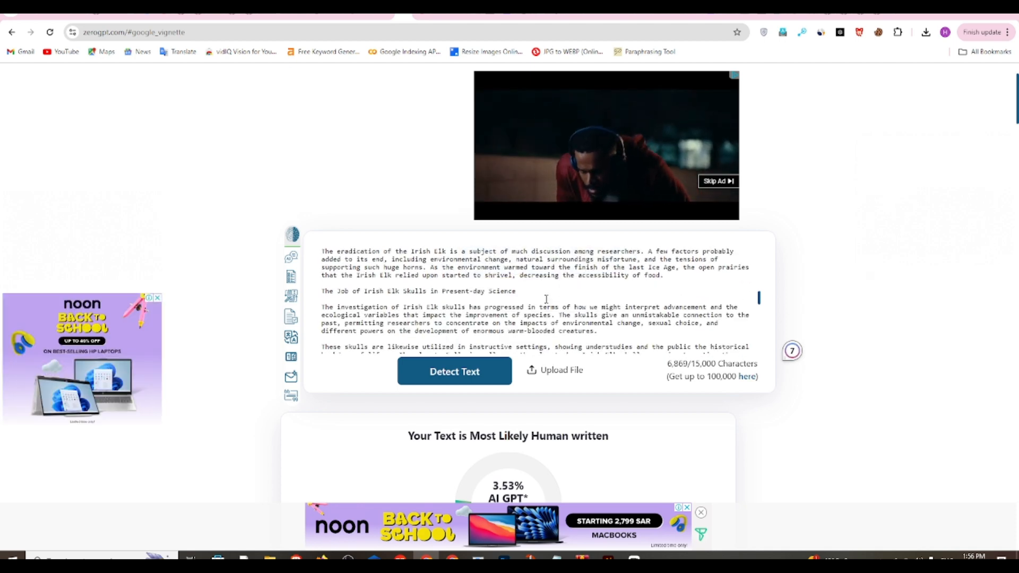
scroll(546, 299, "down", 1)
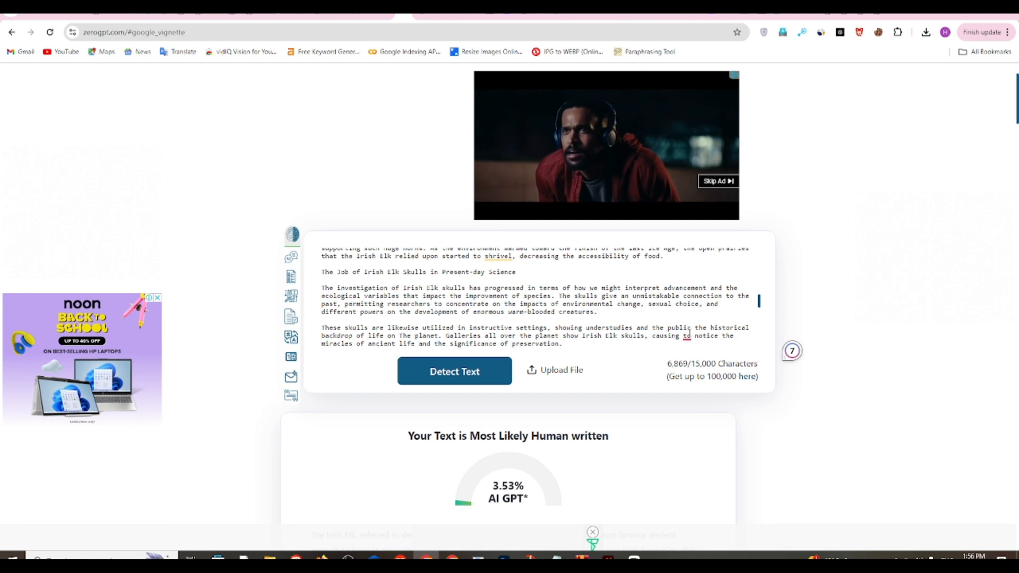
mouse_move(686, 335)
left_click(690, 359)
Step: Review the culture, galleries and inspiration sections, and accept "animal groups" and "have" in the challenges section
scroll(608, 317, "down", 2)
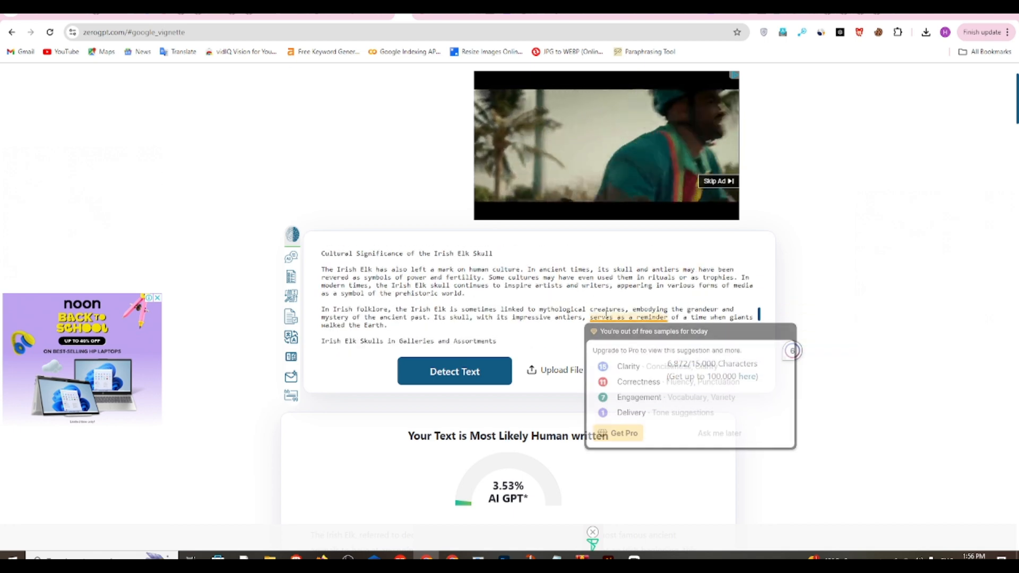
scroll(512, 328, "down", 2)
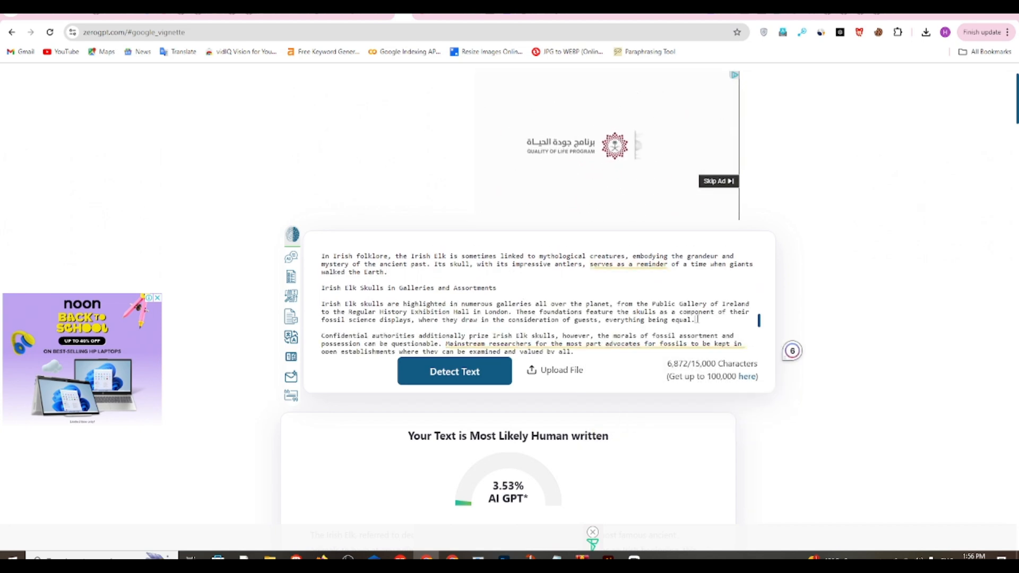
scroll(697, 319, "down", 3)
scroll(585, 318, "up", 2)
left_click(587, 319)
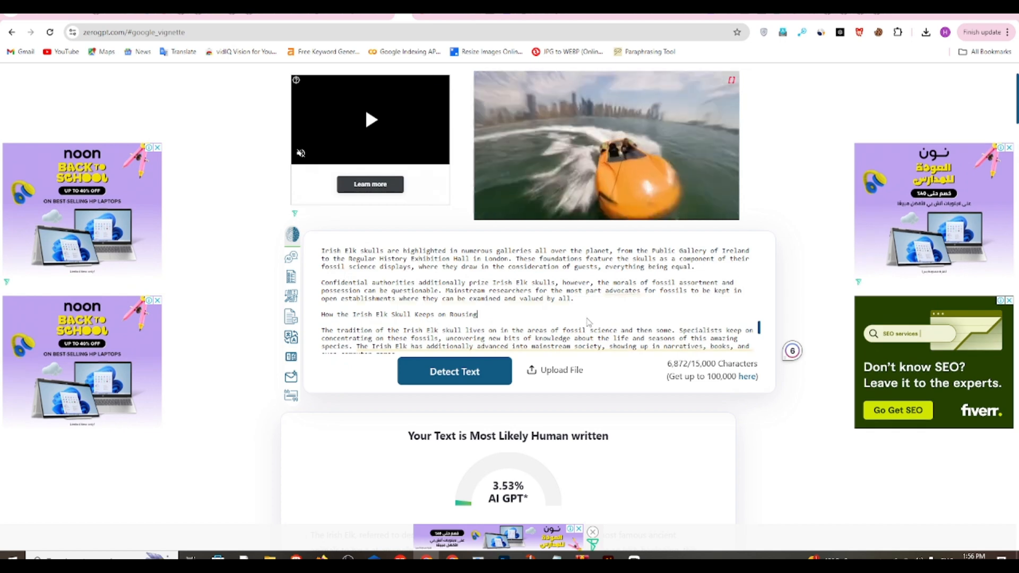
scroll(587, 297, "down", 4)
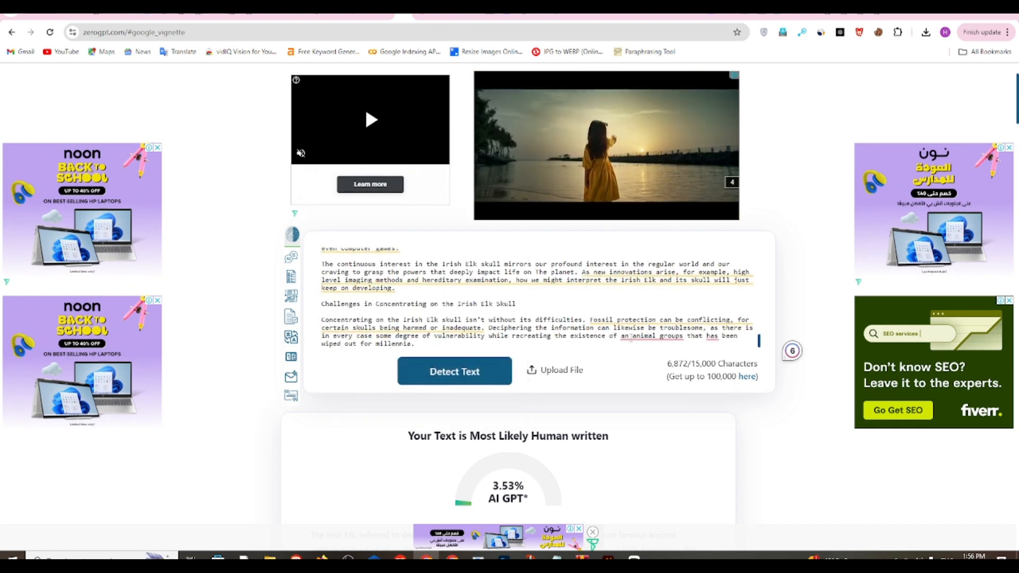
scroll(652, 314, "down", 2)
mouse_move(654, 289)
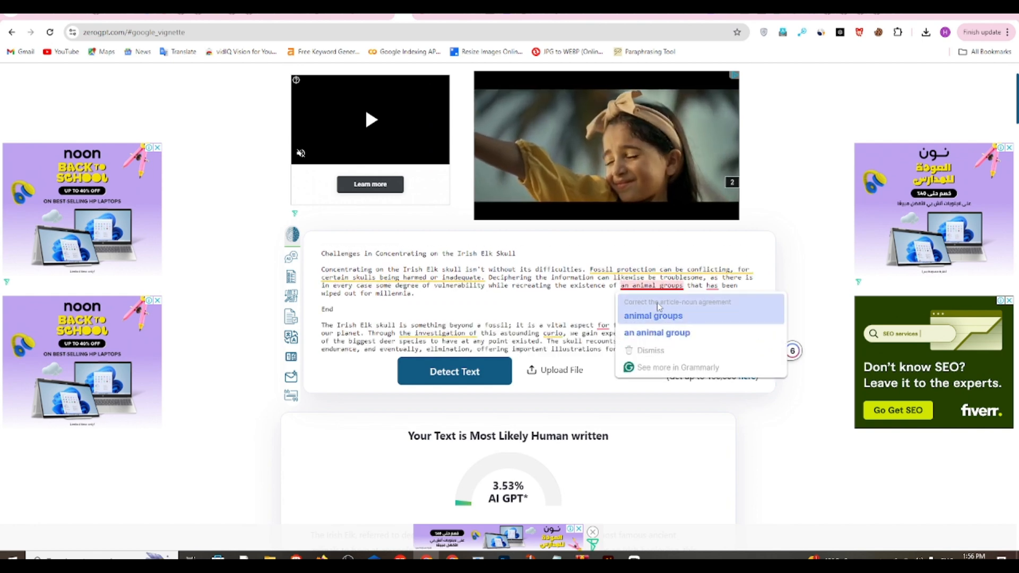
left_click(655, 315)
mouse_move(701, 287)
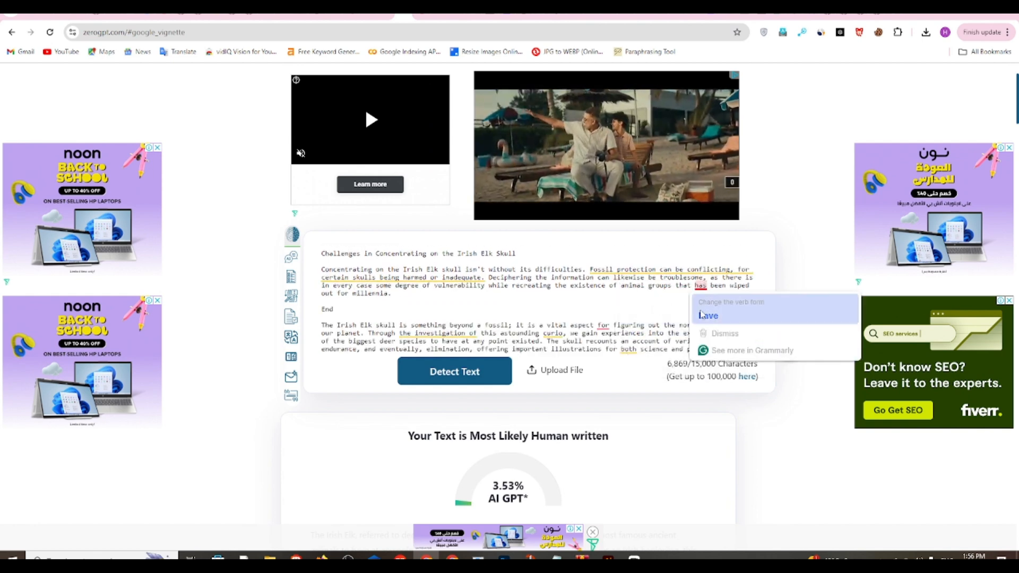
left_click(711, 315)
Step: Try Grammarly's preposition change for "for" in the conclusion, and correct the stray "haveof" to "have" in the challenges section
scroll(618, 264, "down", 1)
mouse_move(604, 273)
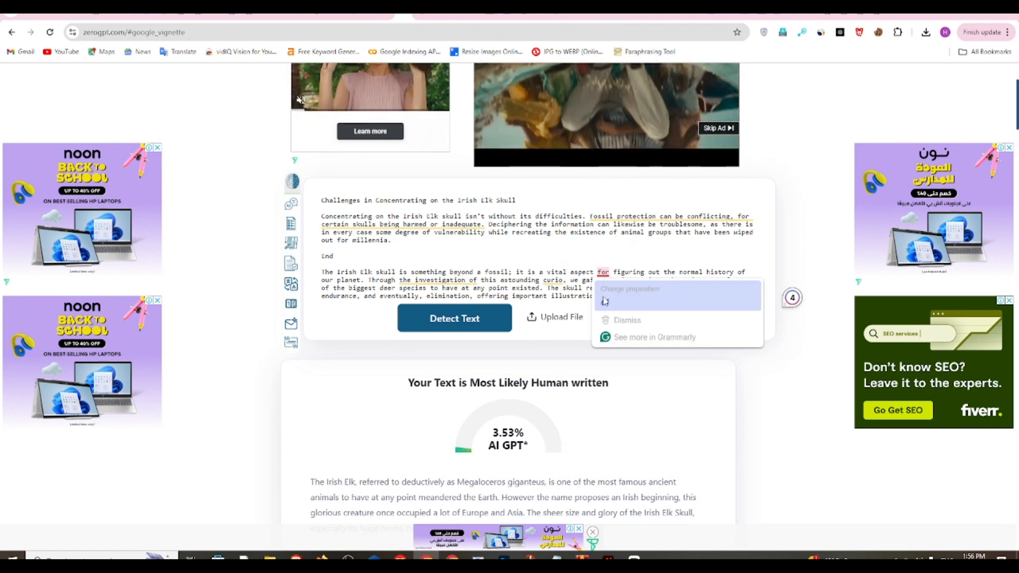
left_click(610, 301)
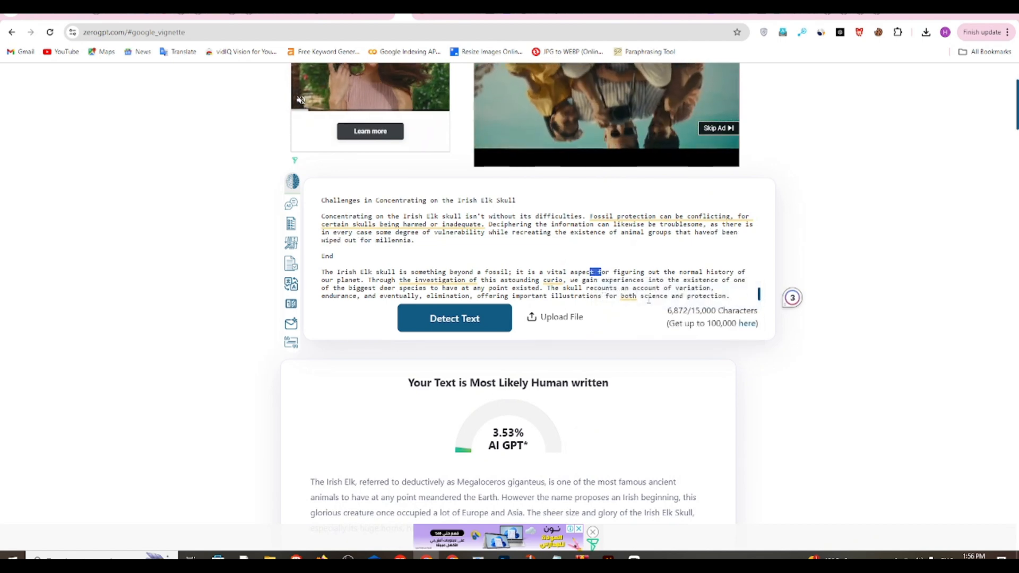
left_click(793, 300)
left_click(793, 301)
left_click(793, 303)
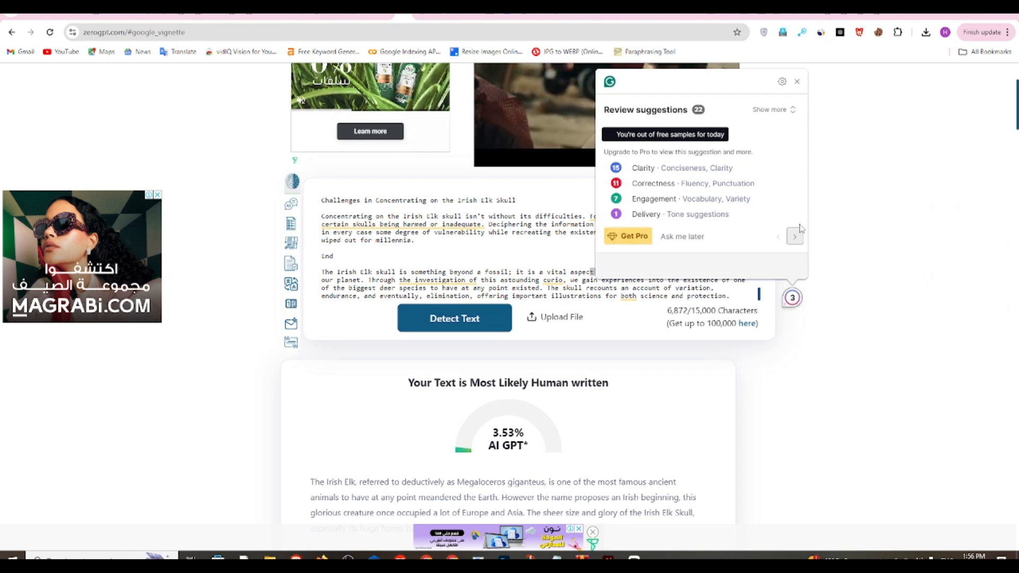
left_click(797, 82)
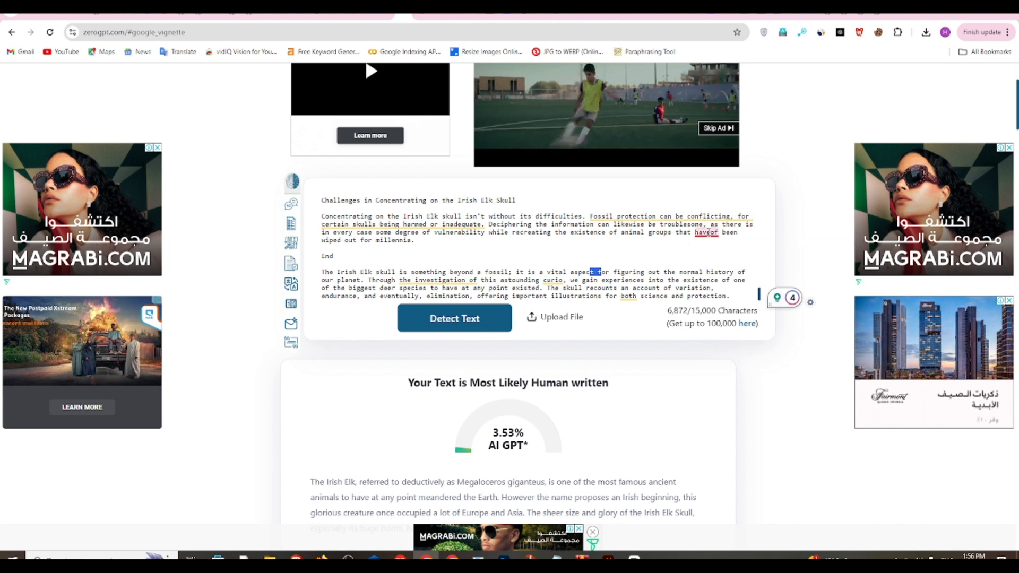
mouse_move(709, 232)
left_click(706, 261)
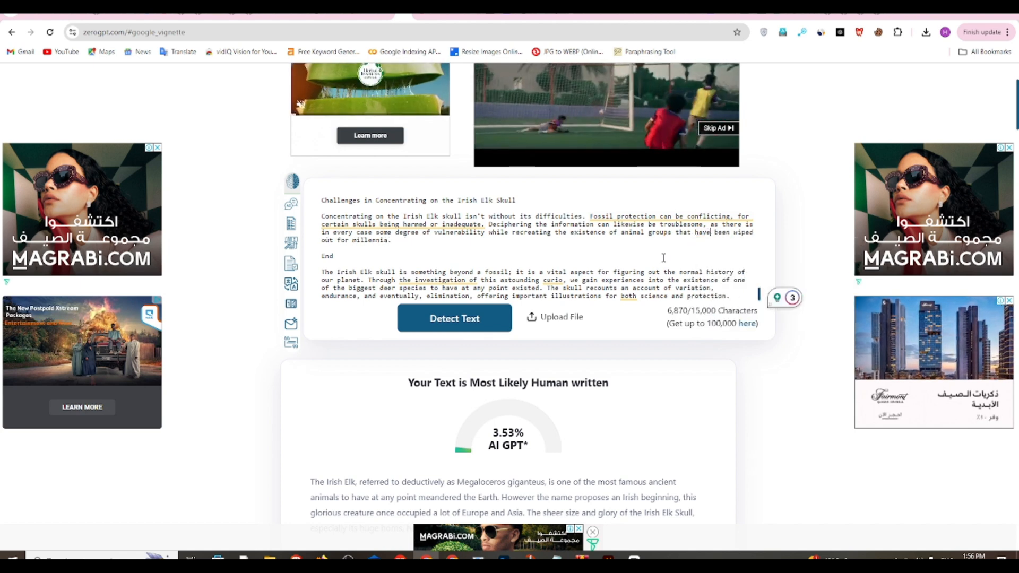
Step: Postpone Grammarly's Pro offer and accept its remaining suggestions: "advocate", removing "new" before "innovations", and "high-level"
left_click(794, 298)
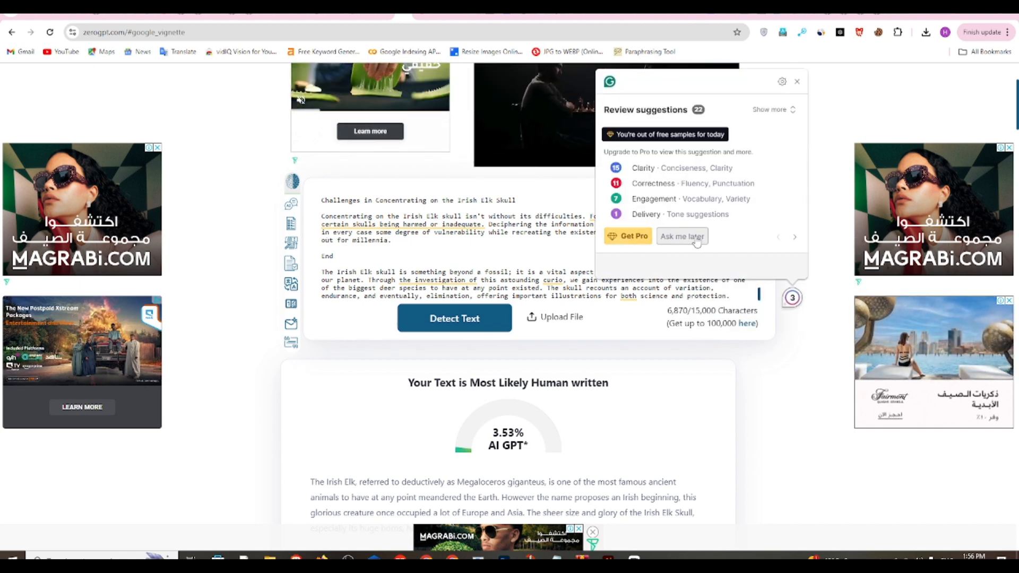
left_click(697, 238)
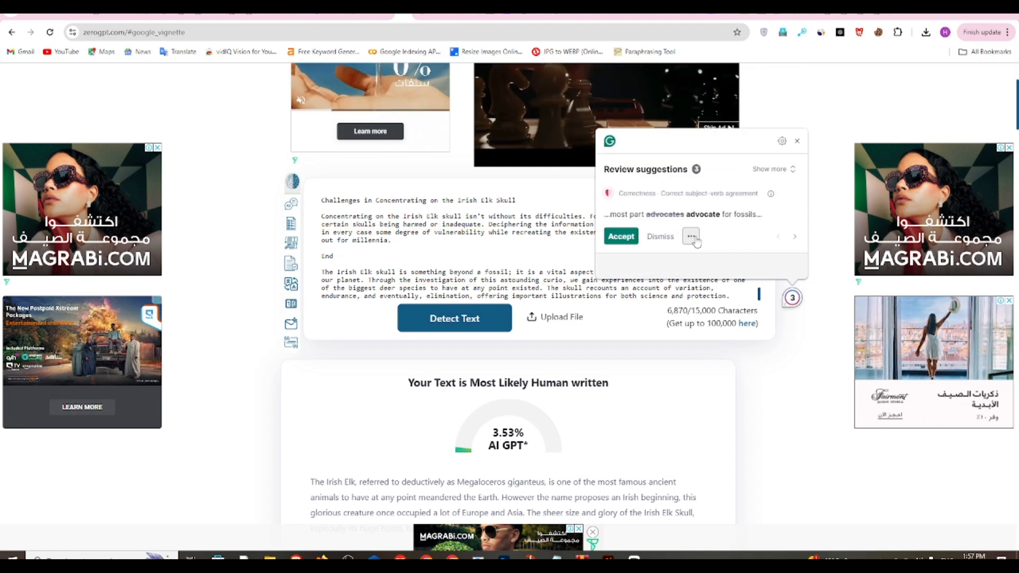
left_click(626, 237)
left_click(630, 239)
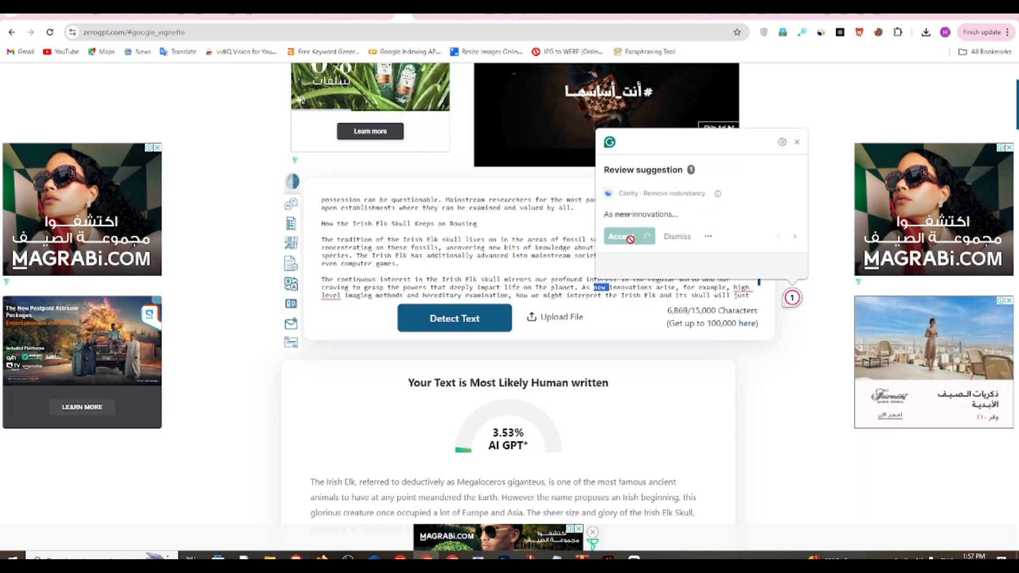
left_click(630, 240)
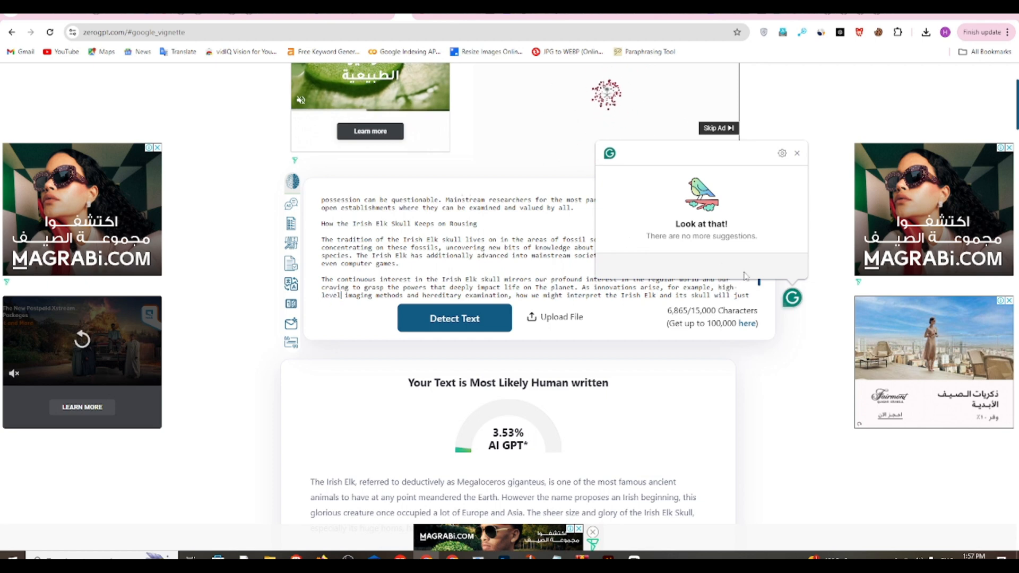
Step: Copy the full corrected article from ZeroGPT's input text into the Copyleaks AI detector and scan it
scroll(695, 273, "up", 10)
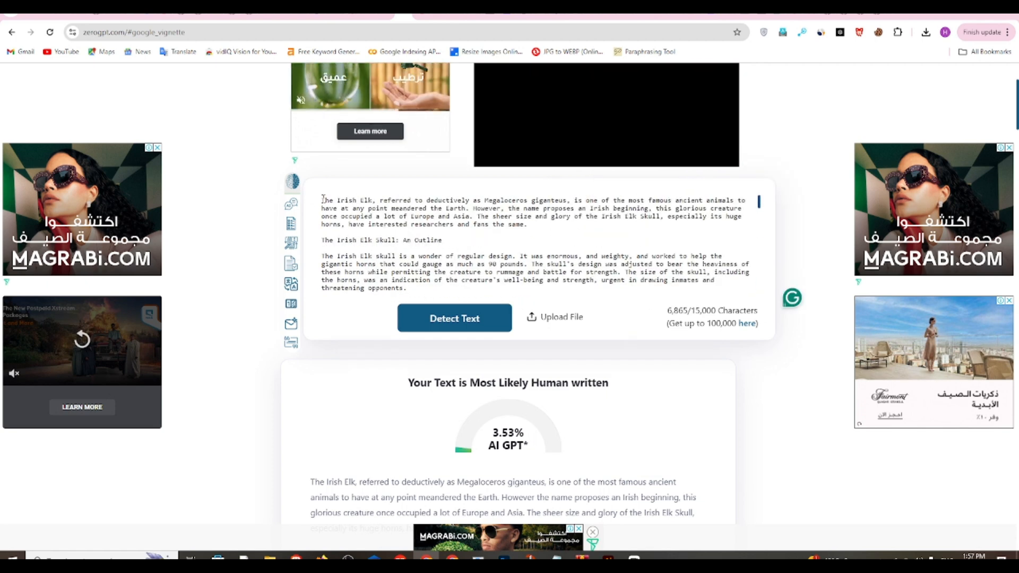
left_click_drag(322, 199, 733, 300)
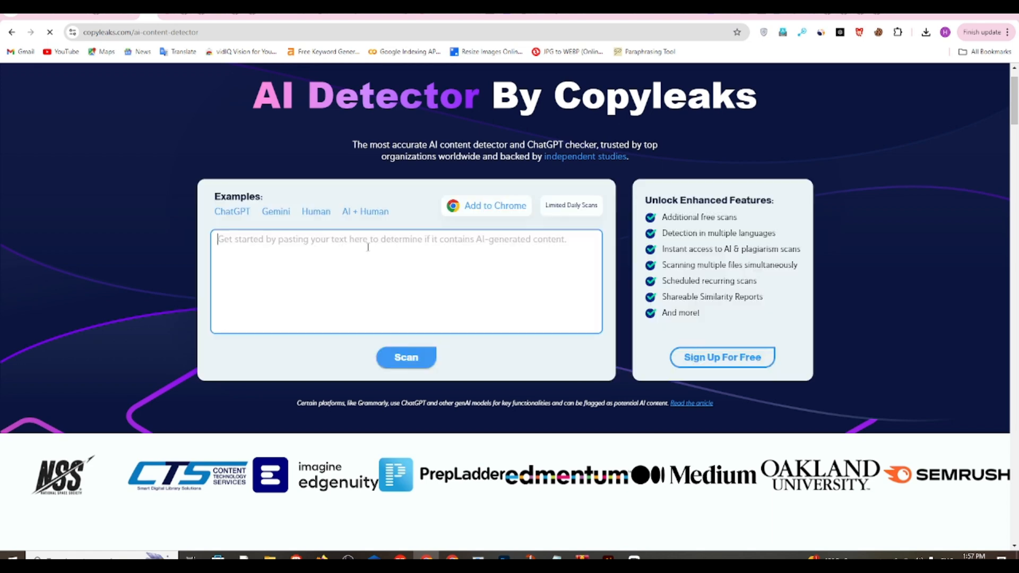
key("ctrl+v")
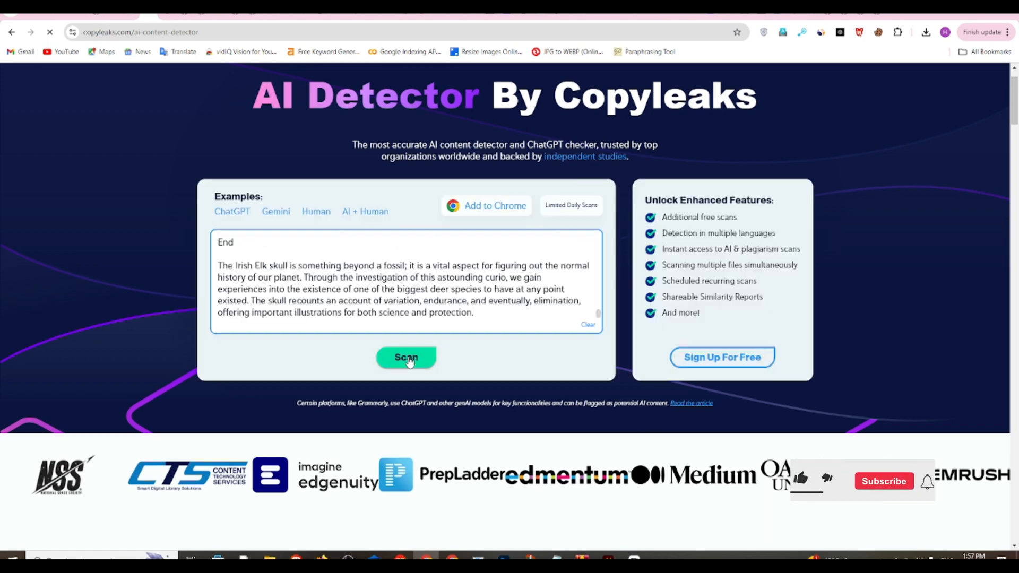
left_click(407, 359)
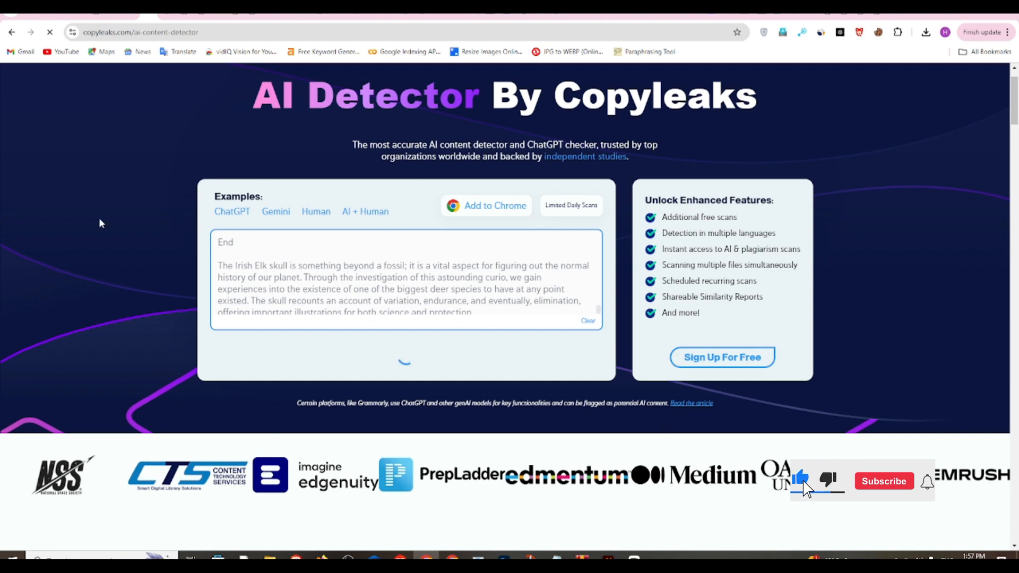
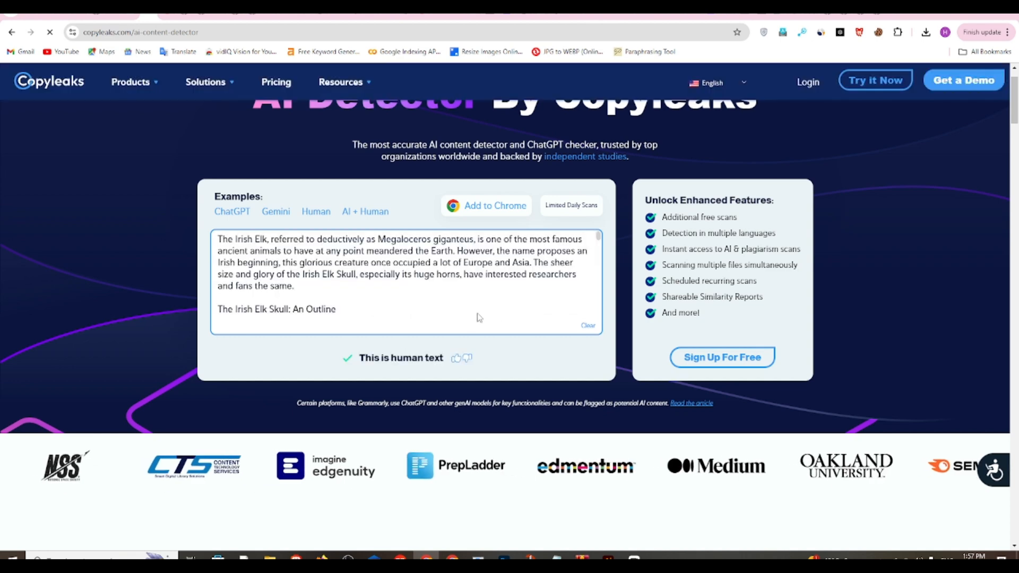
Step: Review the scanned Irish elk article and its AI detection verdict in Copyleaks
scroll(417, 313, "up", 1)
scroll(589, 305, "down", 1)
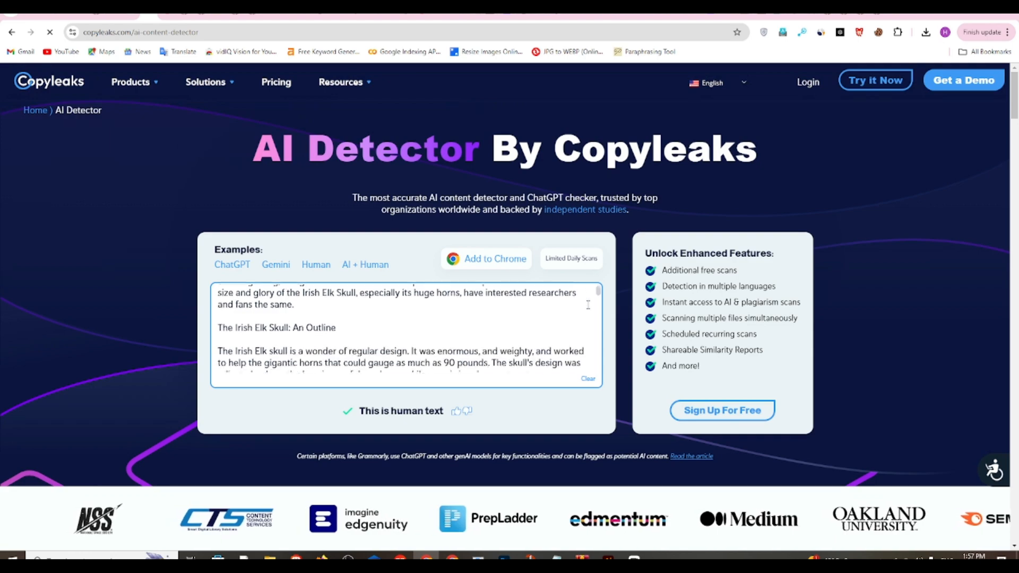
scroll(589, 305, "down", 3)
scroll(417, 239, "down", 2)
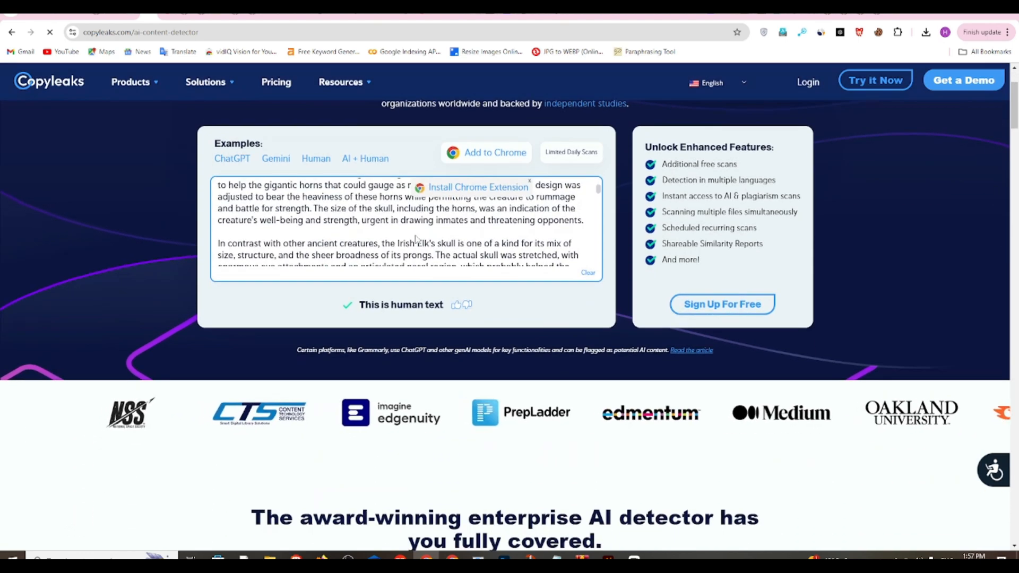
scroll(417, 240, "down", 10)
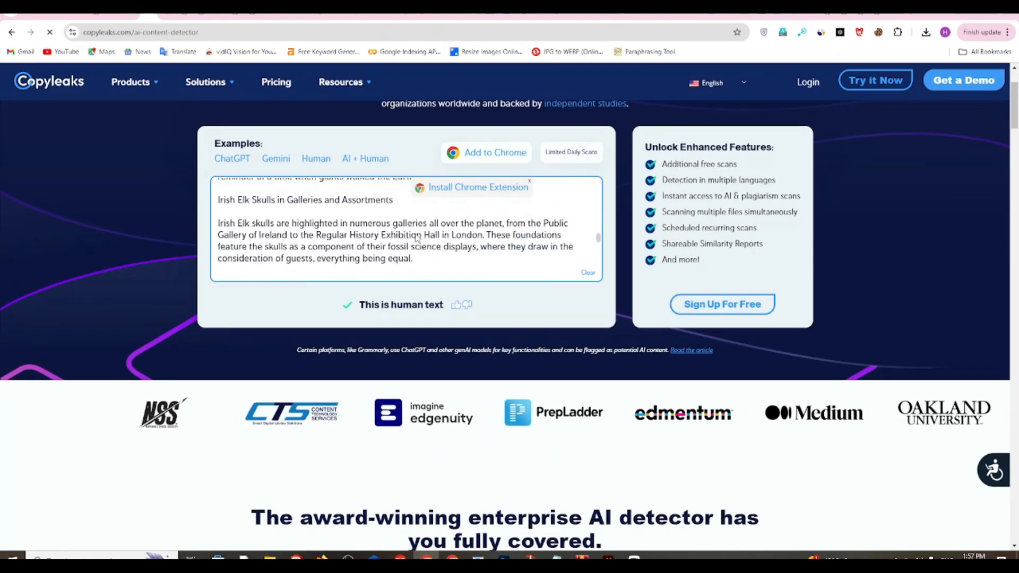
scroll(417, 238, "up", 10)
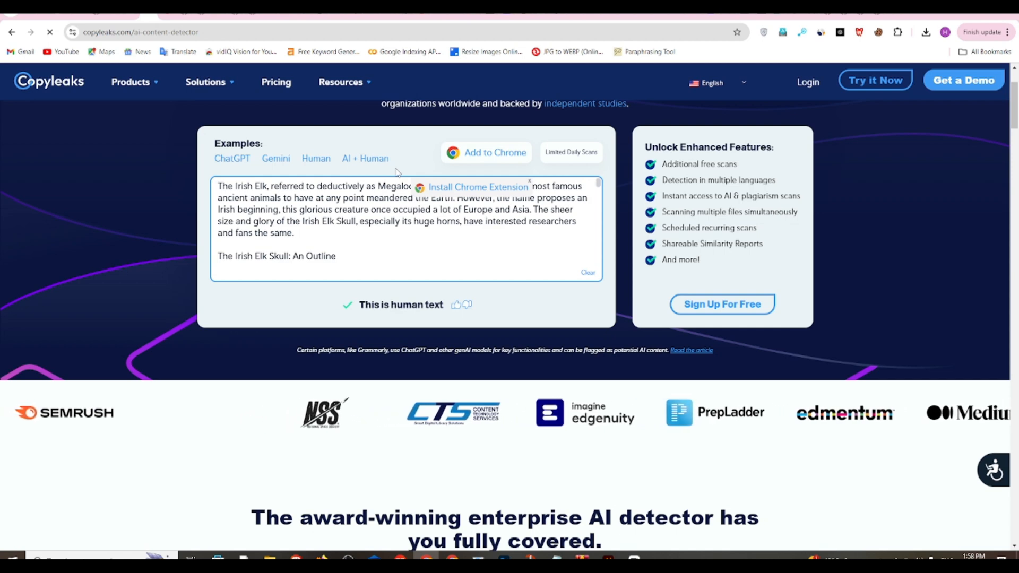
scroll(397, 171, "up", 1)
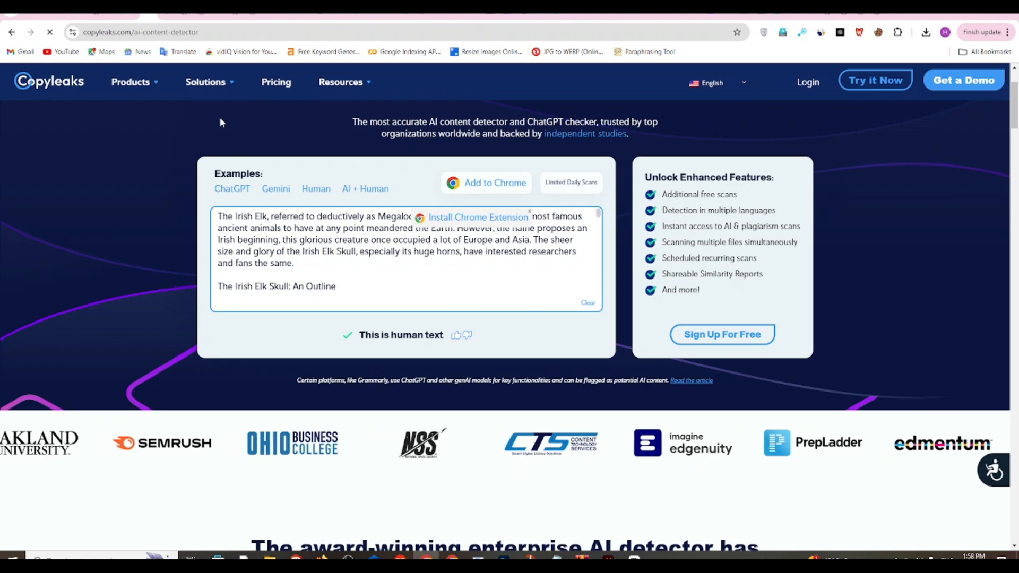
Step: Switch to the WordPress post editor and replace the whole article body below the title with the corrected text
left_click(243, 557)
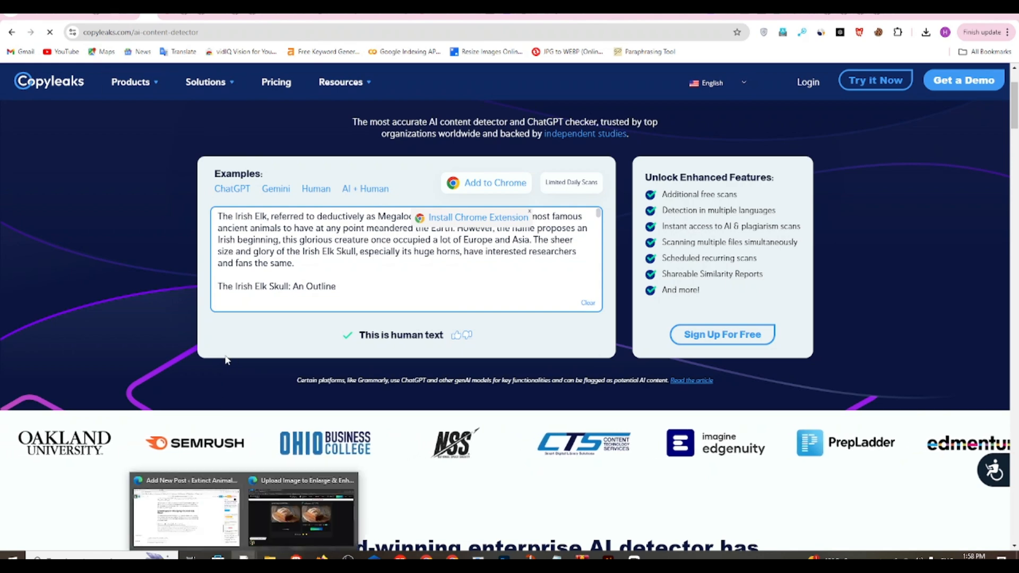
left_click(186, 510)
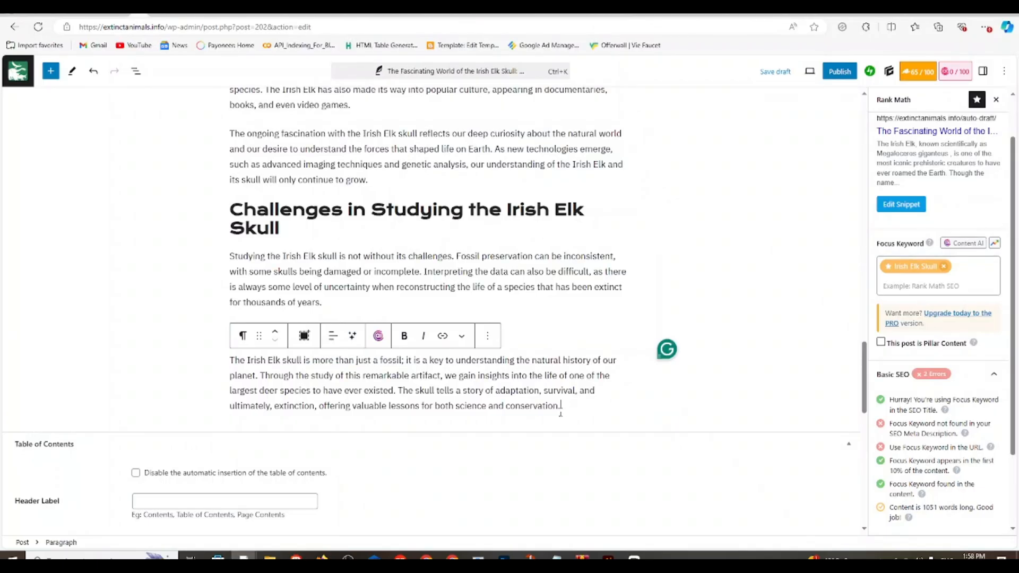
left_click_drag(561, 407, 230, 194)
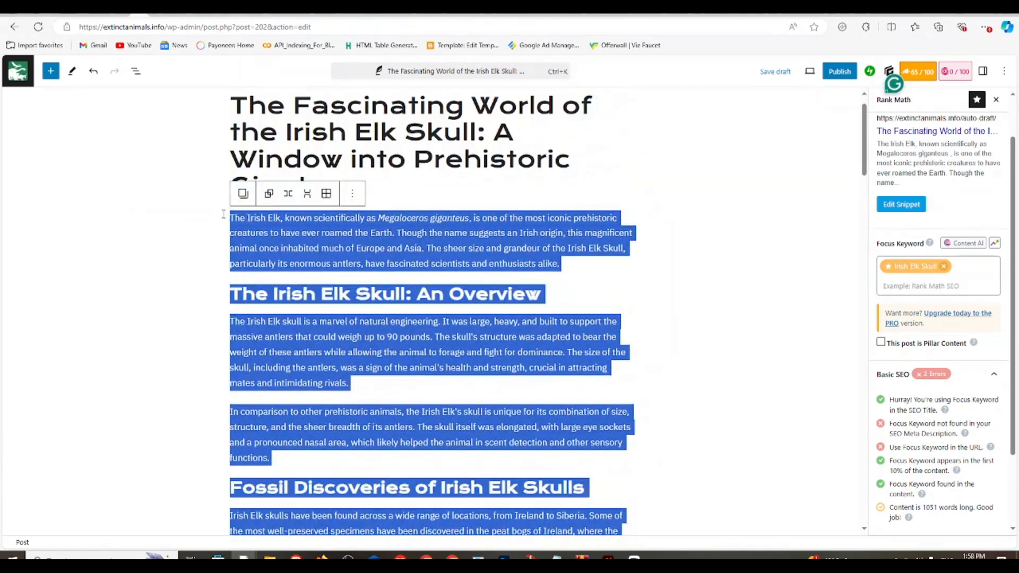
key("Delete")
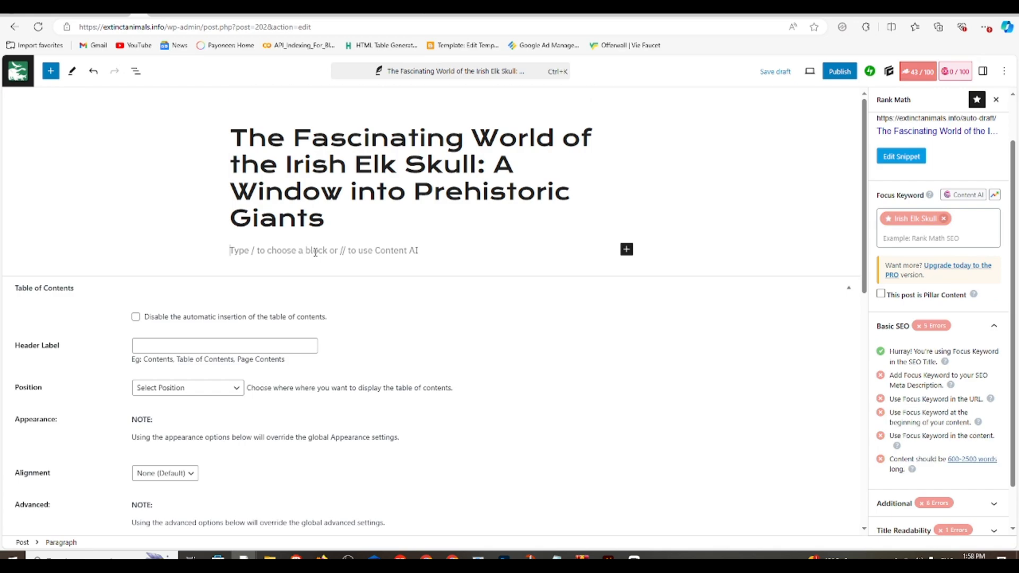
key("ctrl+v")
Step: Convert the line "The Irish Elk Skull: An Outline" into an H2 heading
scroll(683, 208, "up", 5)
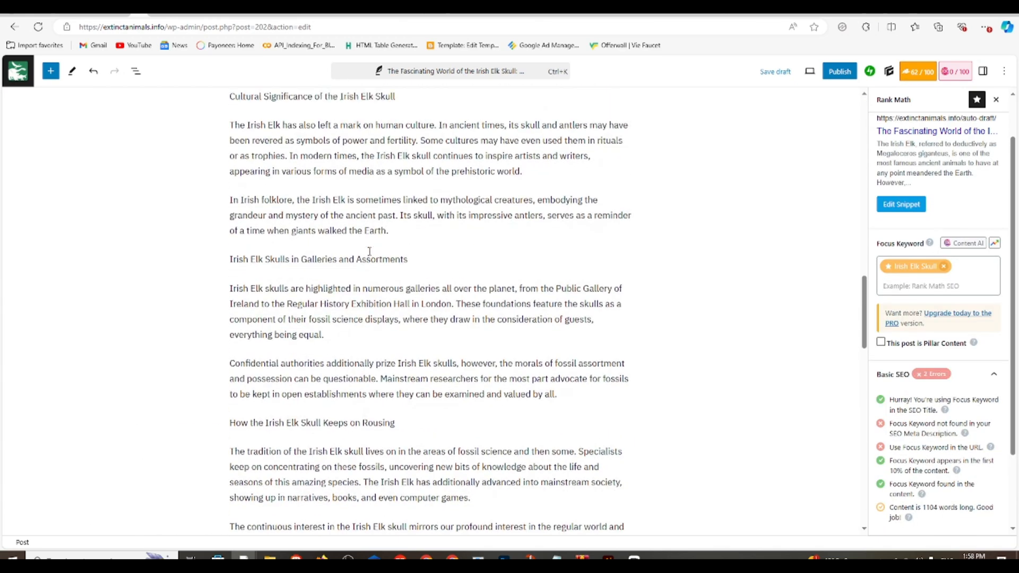
scroll(370, 252, "up", 10)
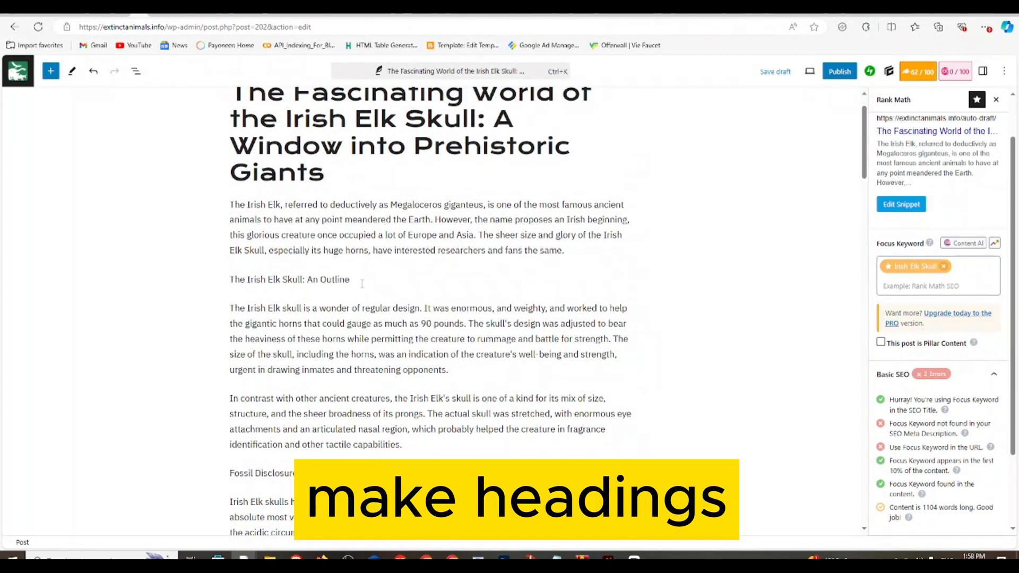
triple_click(312, 285)
left_click(243, 255)
left_click(271, 307)
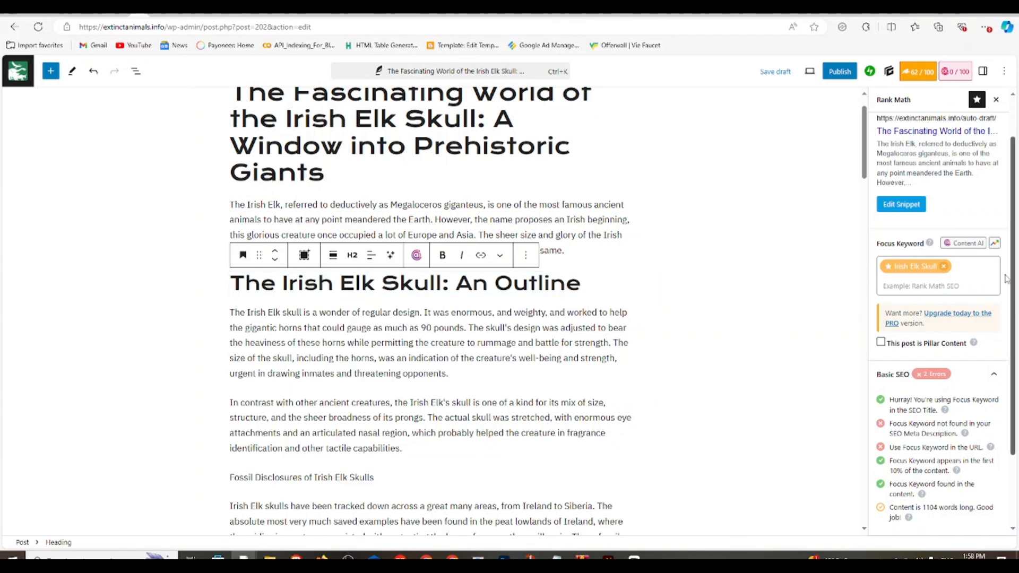
scroll(926, 159, "down", 2)
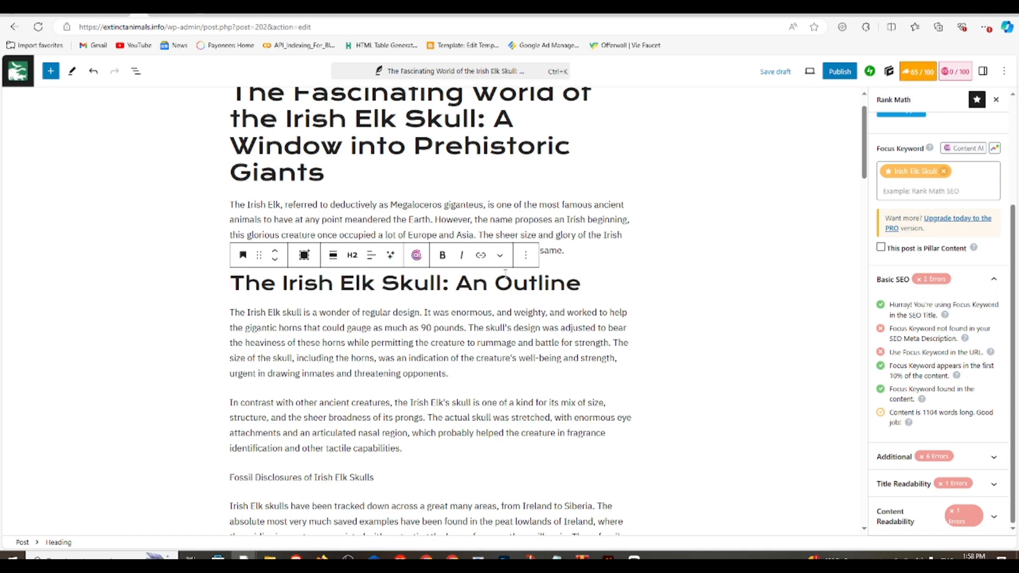
left_click(784, 212)
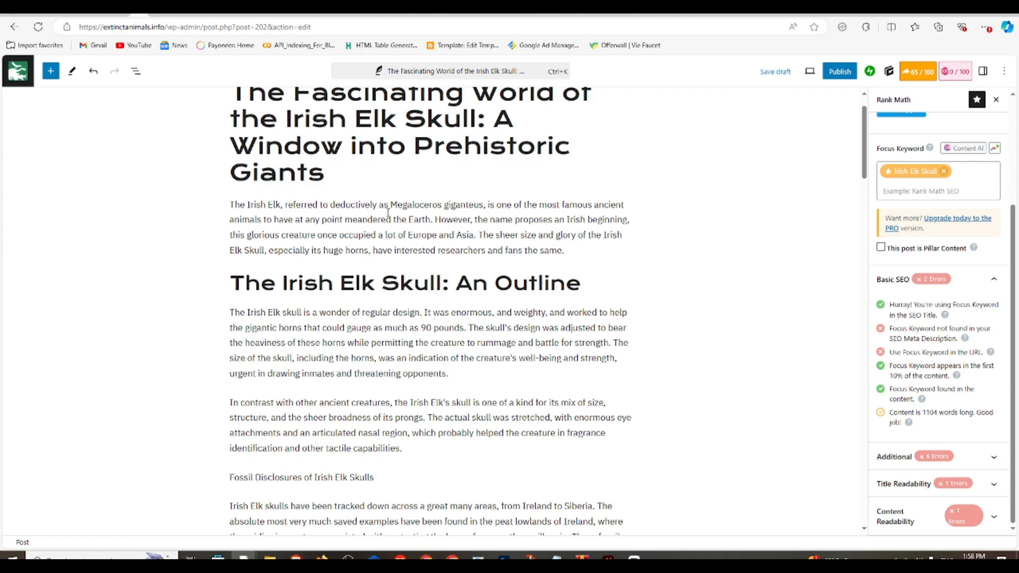
Step: Bold the keyword "Irish Elk Skull" in the introduction and in the first sentence of the outline section
scroll(388, 212, "down", 5)
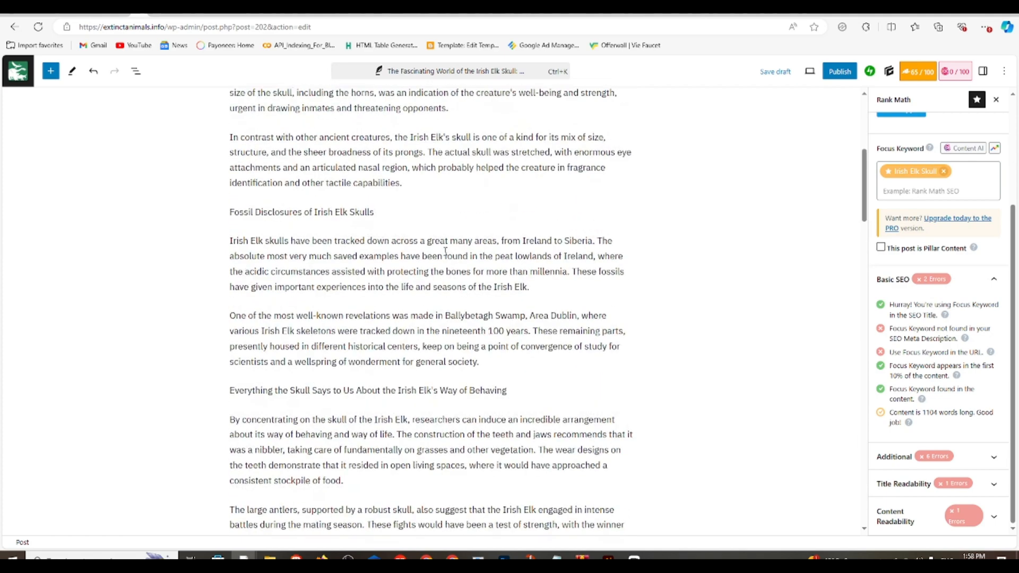
scroll(445, 251, "up", 5)
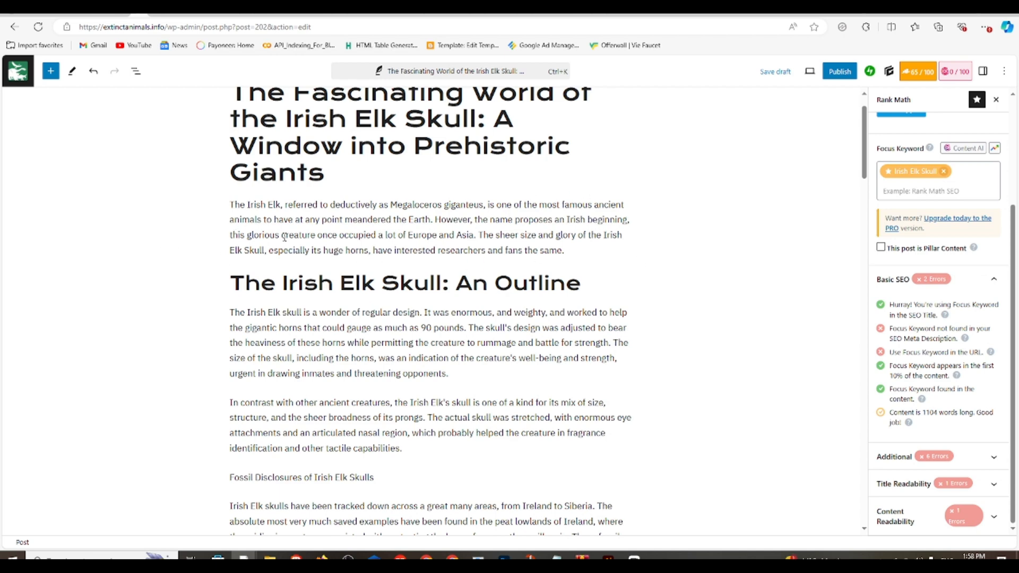
left_click_drag(600, 234, 259, 250)
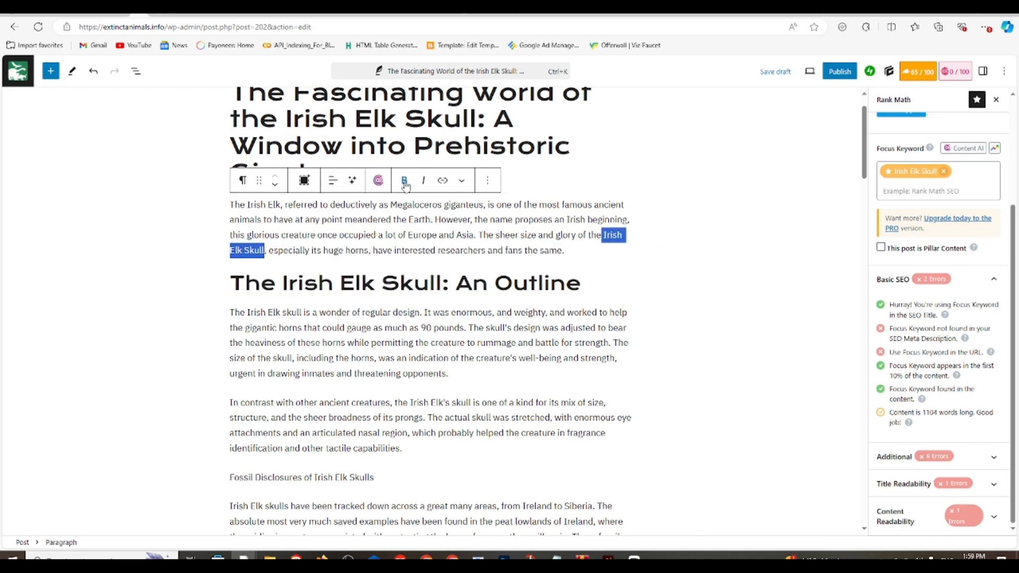
left_click(405, 181)
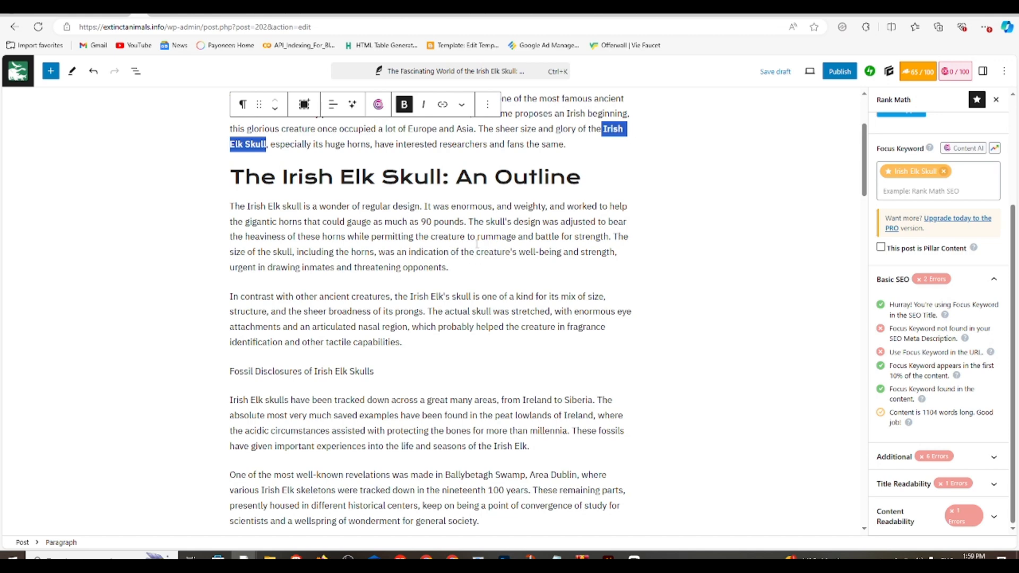
left_click_drag(302, 206, 248, 211)
left_click(403, 182)
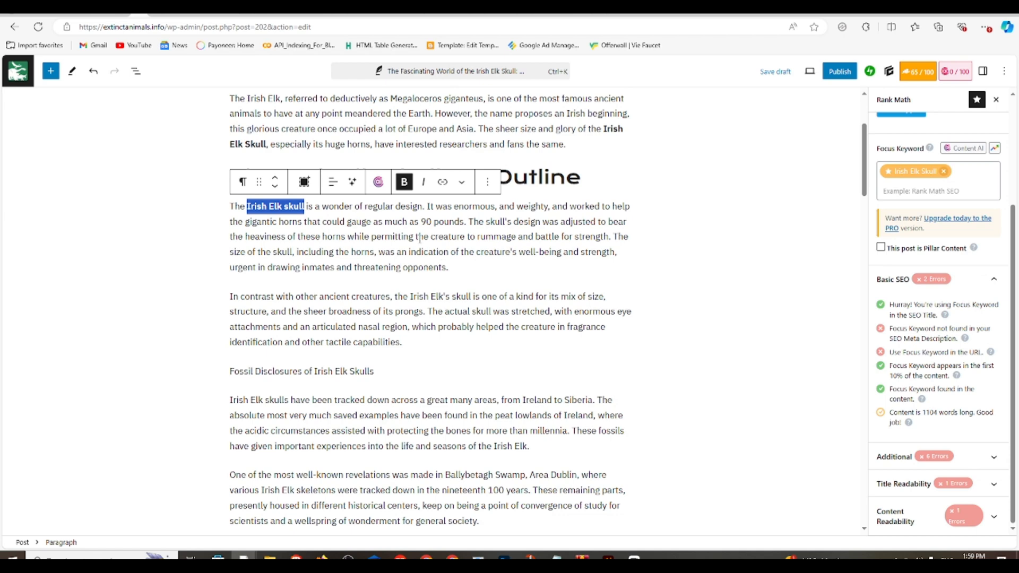
left_click(778, 241)
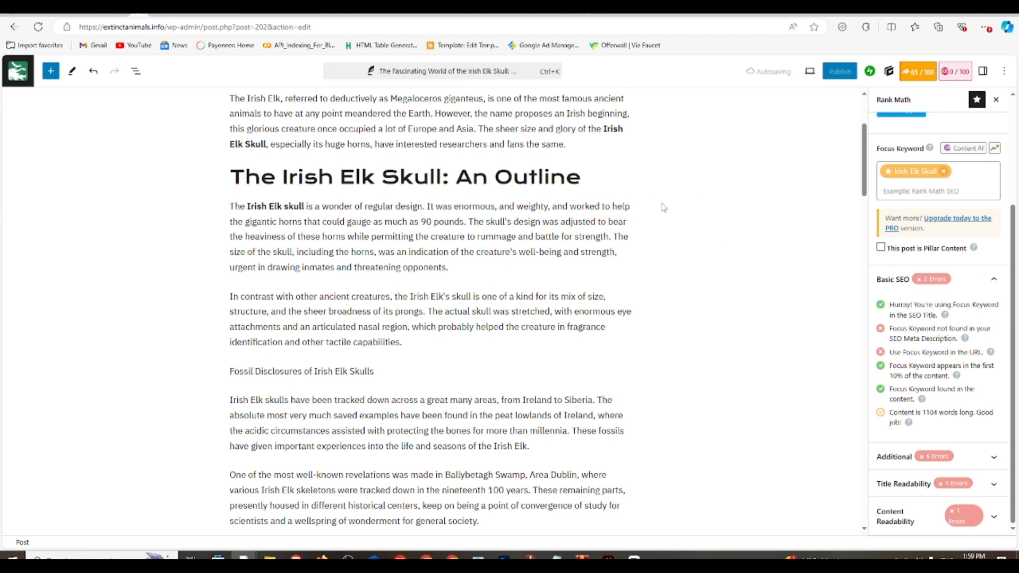
Step: Convert the line "Fossil Disclosures of Irish Elk Skulls" into a heading
scroll(354, 289, "down", 2)
left_click(395, 268)
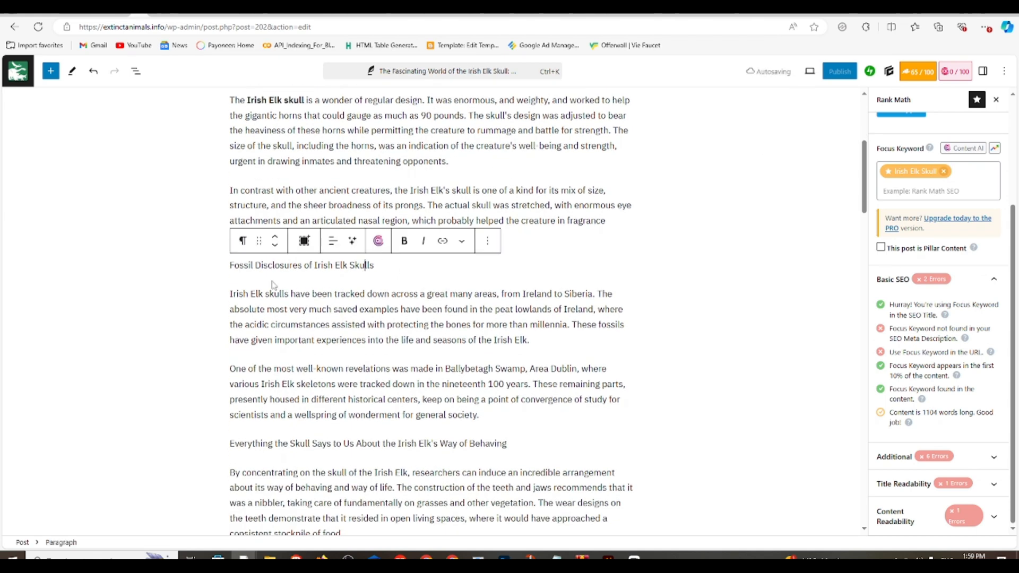
Step: Convert the "Fossil Disclosures of Irish Elk Skulls" line to a heading and bold "Irish Elk skulls" and the closing "Irish Elk." in the paragraph below
left_click(244, 243)
left_click(282, 289)
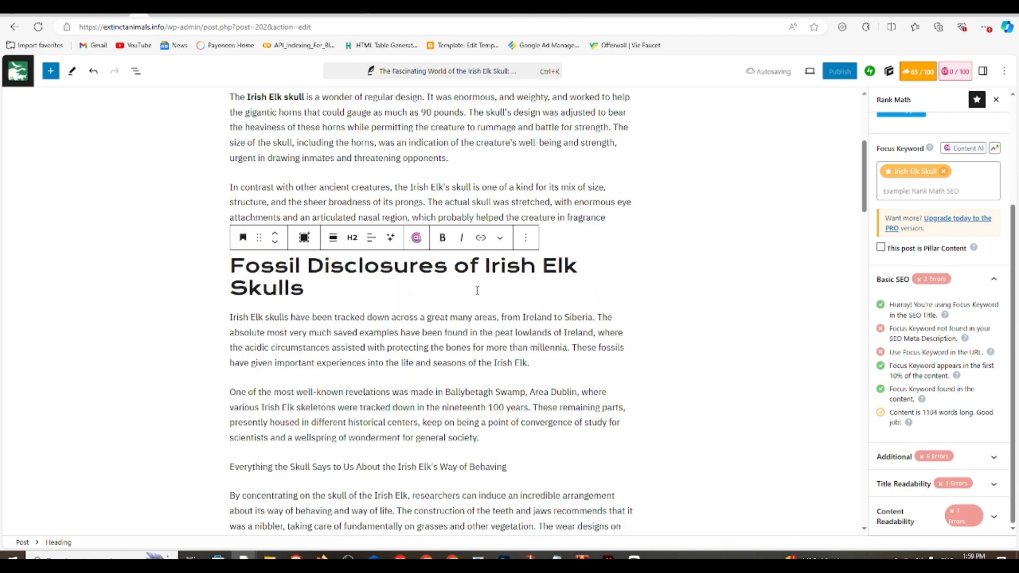
scroll(260, 242, "down", 2)
left_click_drag(288, 214, 230, 215)
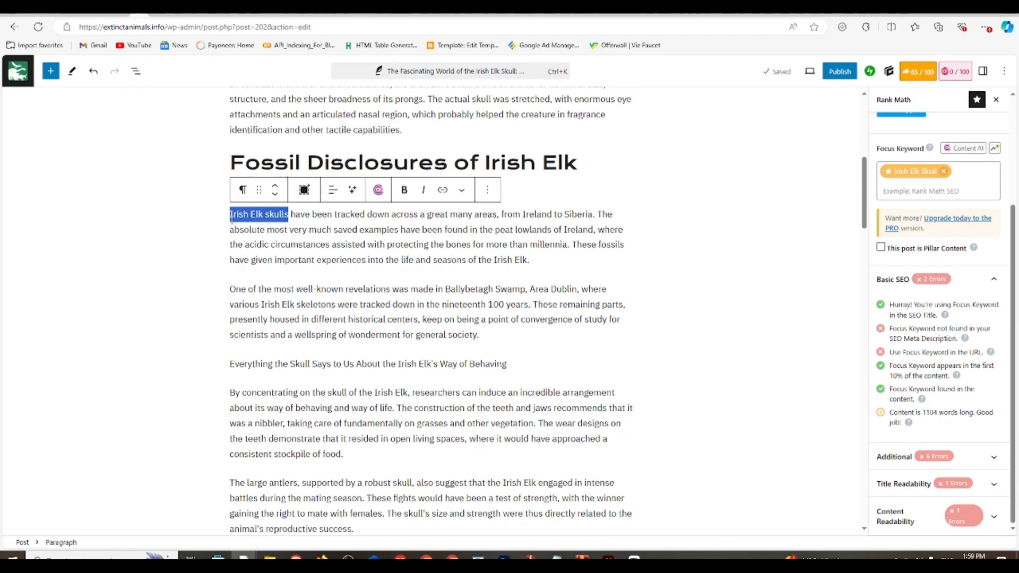
left_click(404, 190)
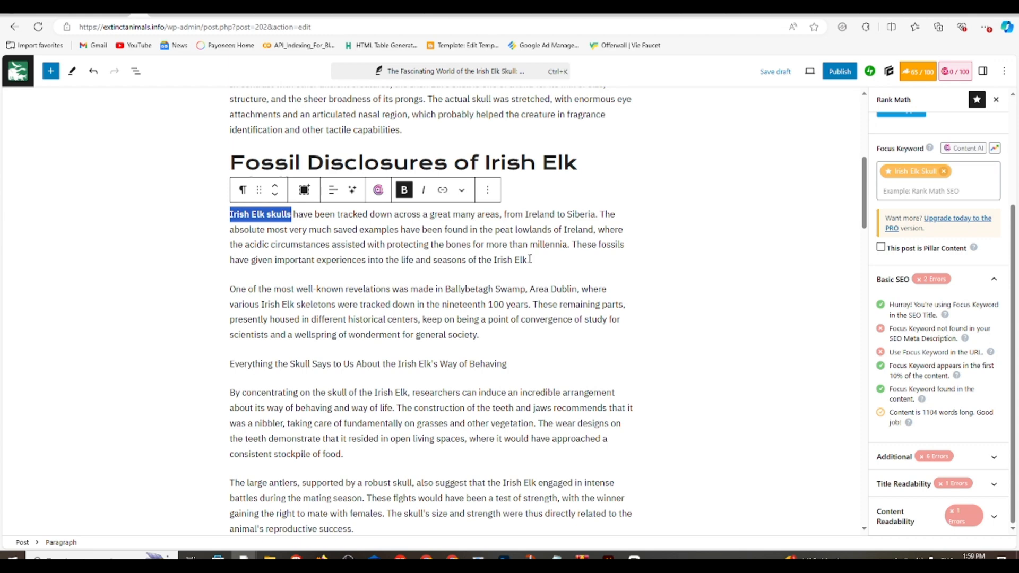
left_click_drag(530, 260, 494, 263)
left_click(404, 190)
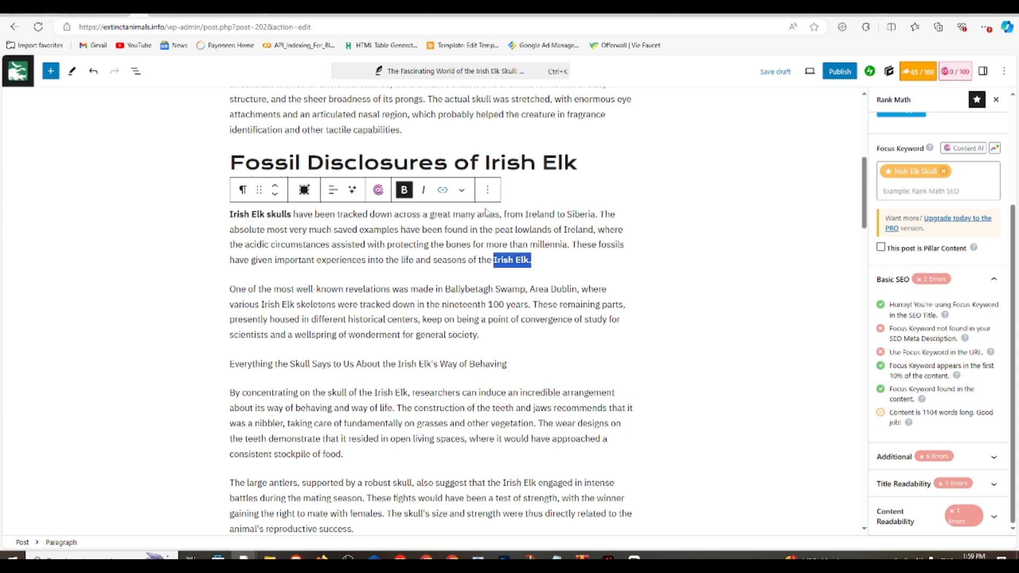
Step: Bold "Irish Elk skeletons" in the paragraph about the Ballybetagh Swamp discovery and capitalize it as "Irish Elk Skeletons"
scroll(389, 311, "down", 2)
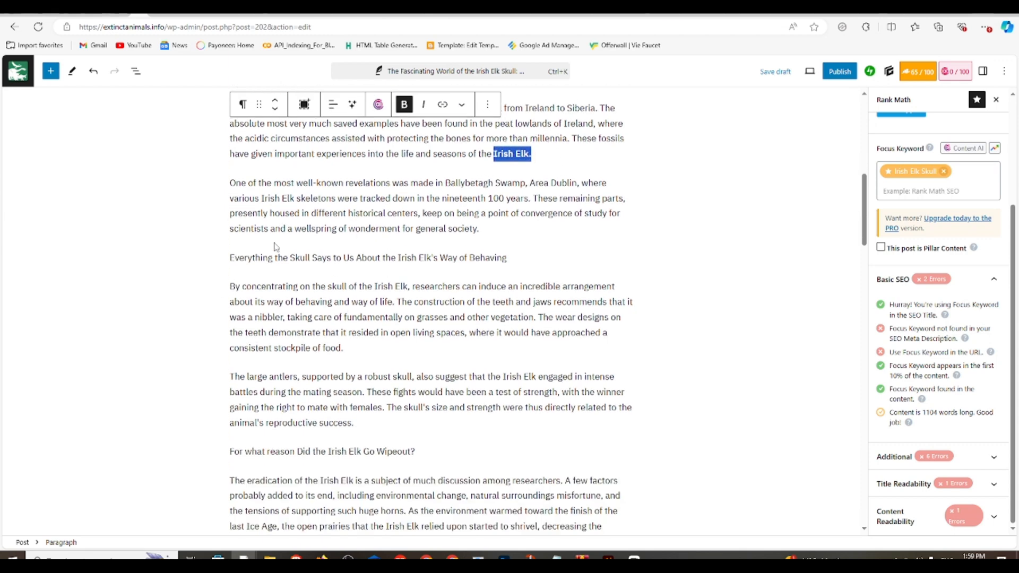
left_click_drag(335, 199, 262, 200)
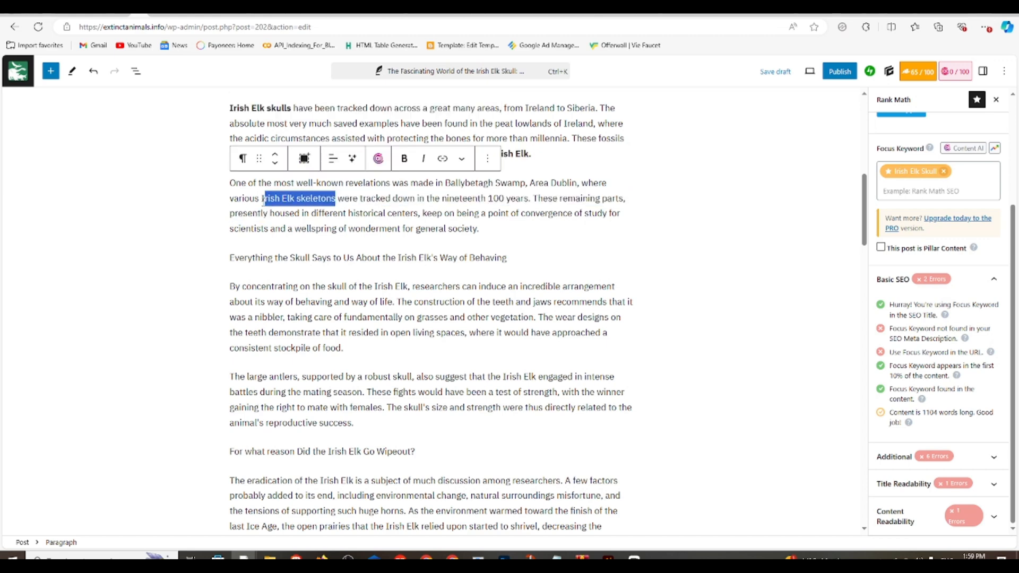
left_click(404, 158)
key("BackSpace")
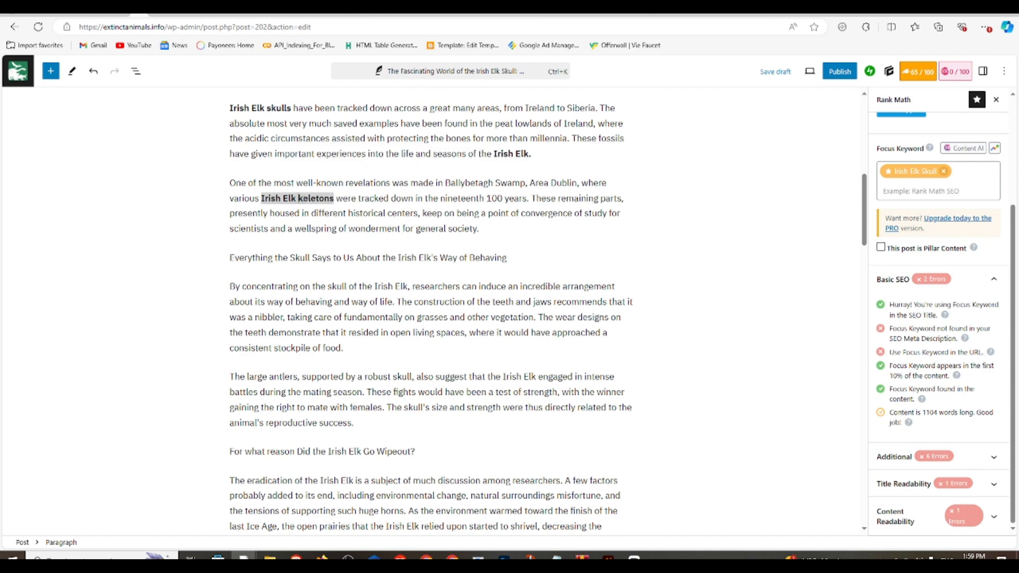
type("s")
key("BackSpace")
type("S")
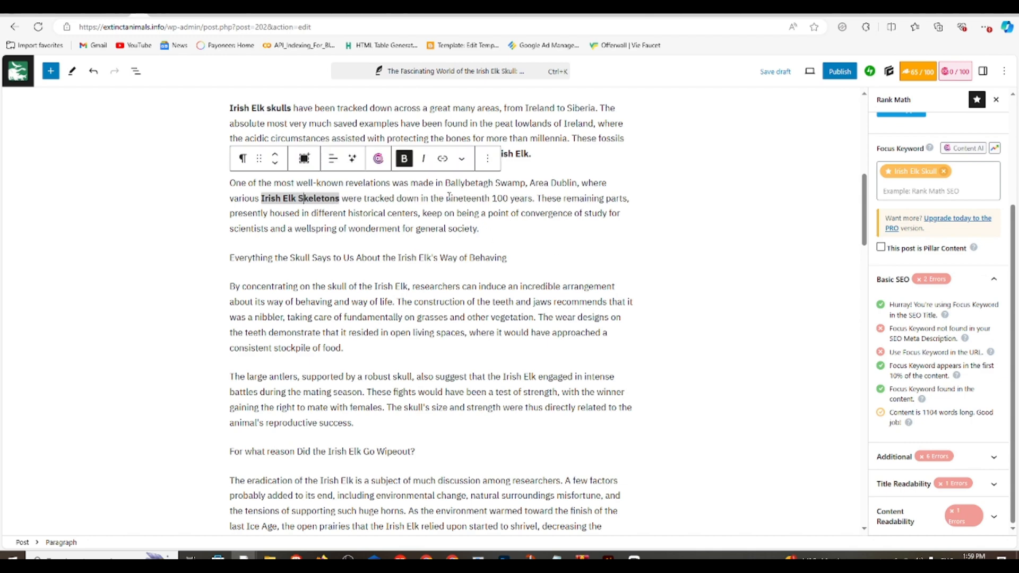
Step: Convert the "Everything the Skull Says to Us About the Irish Elk's Way of Behaving" line to a heading and bold "Irish Elk" in the paragraph below
scroll(420, 223, "down", 2)
left_click(412, 154)
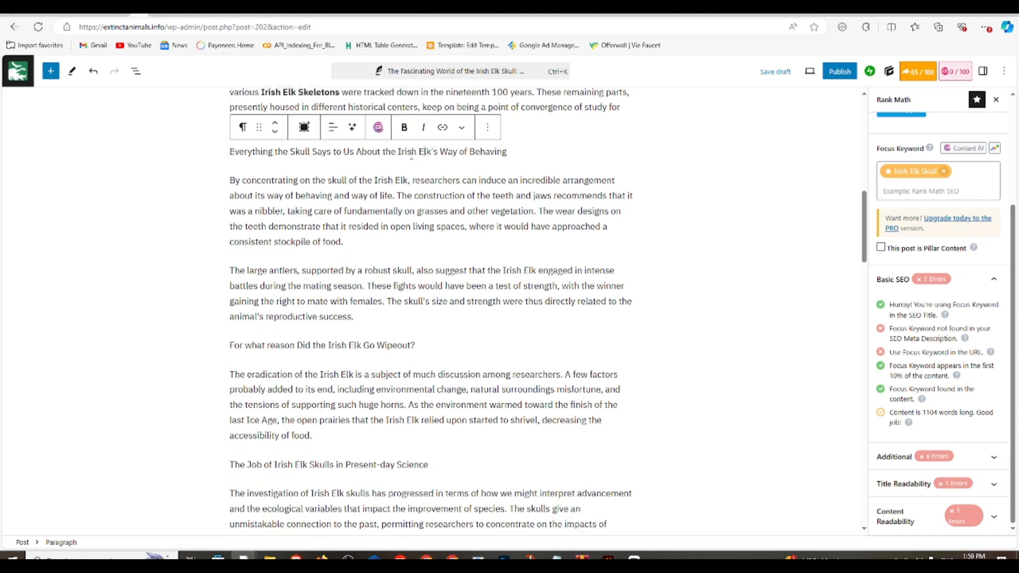
left_click(243, 127)
left_click(265, 179)
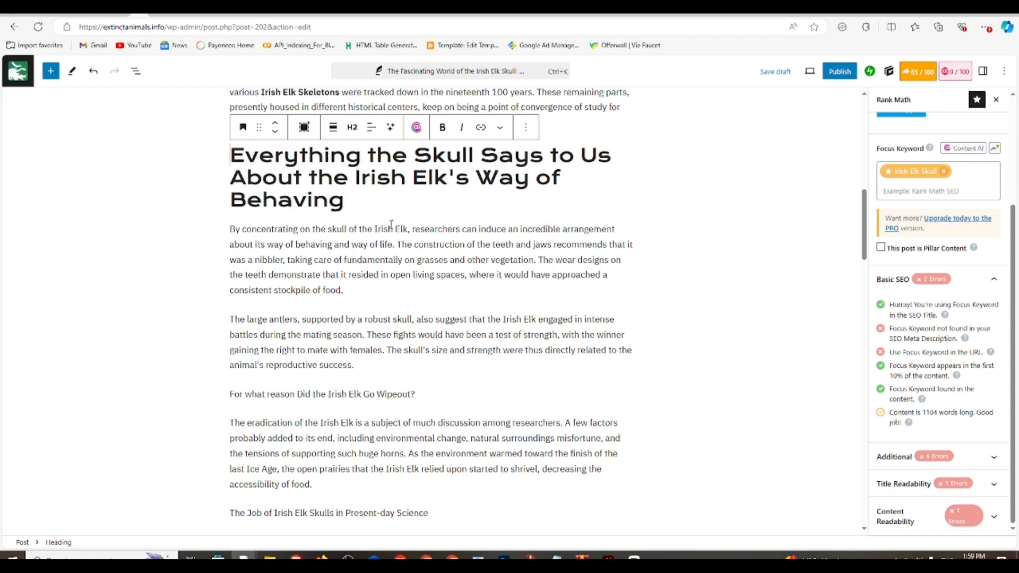
left_click_drag(409, 232, 375, 230)
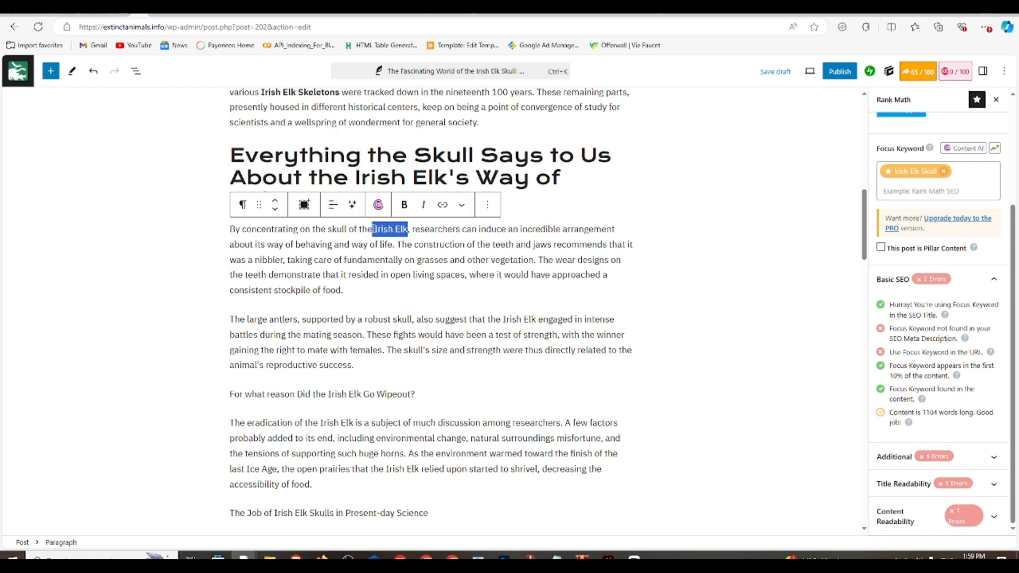
left_click(404, 204)
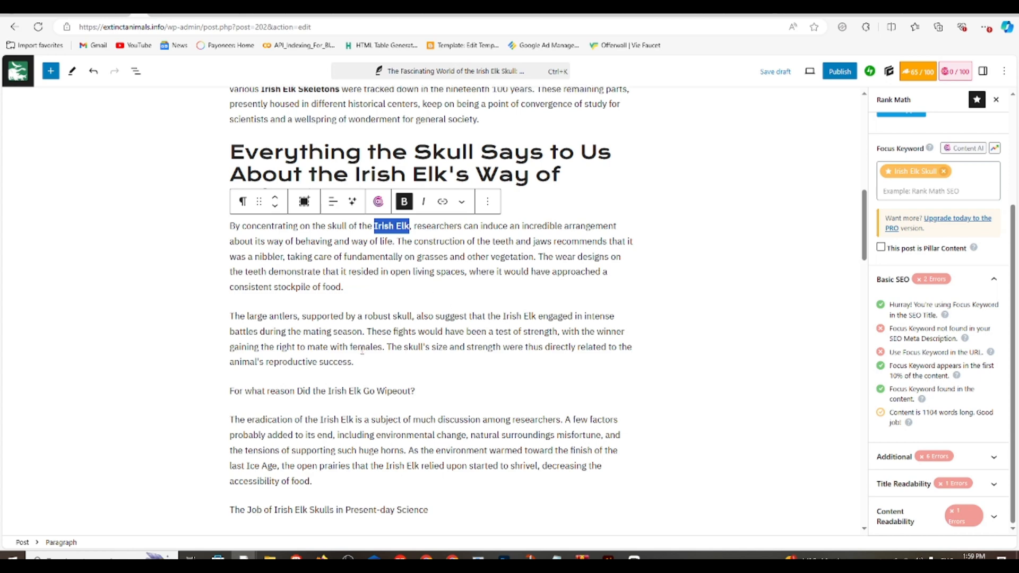
Step: Convert the "For what reason Did the Irish Elk Go Wipeout?" line to a heading
scroll(557, 346, "down", 1)
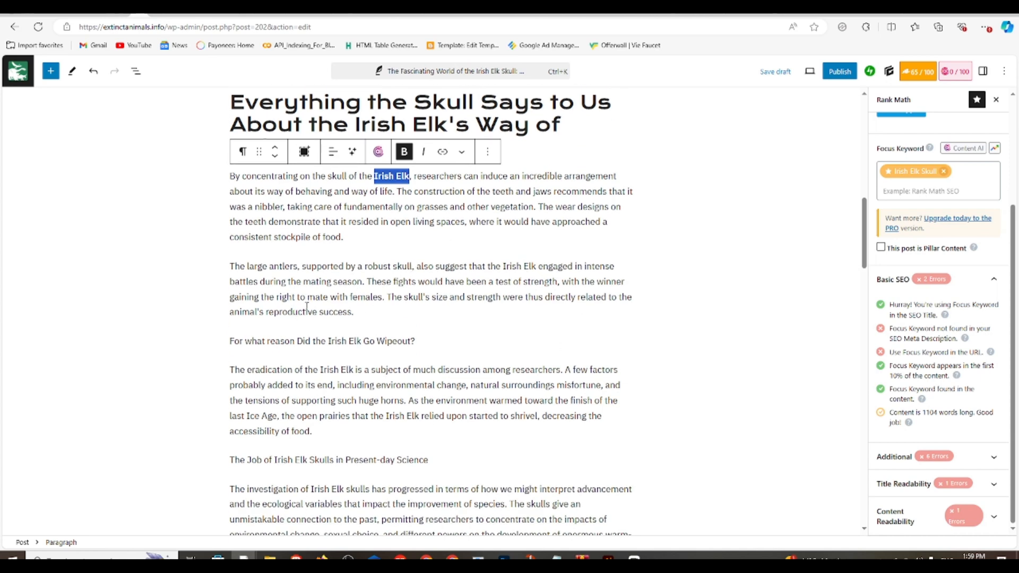
left_click(312, 344)
left_click(244, 321)
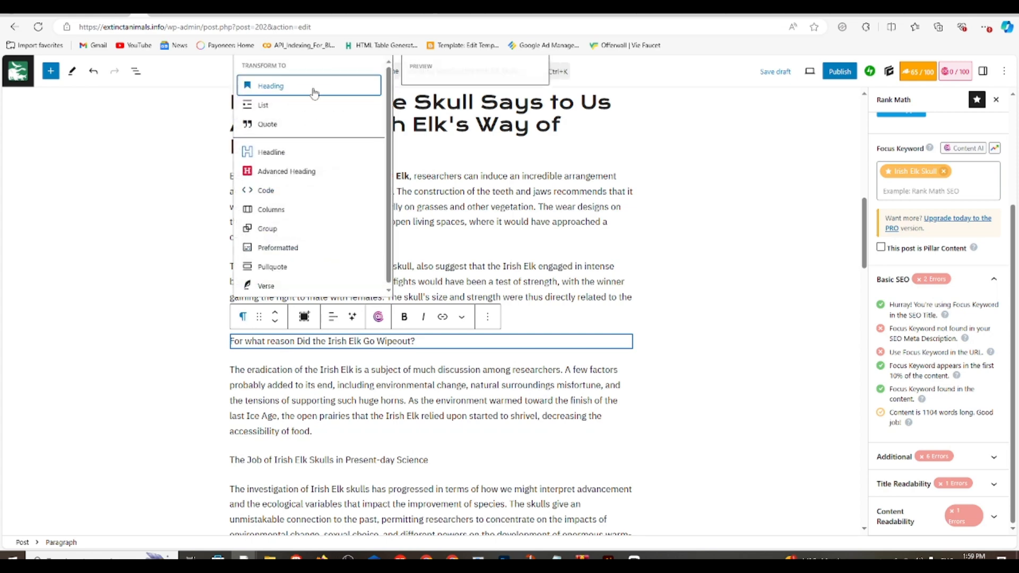
left_click(281, 85)
Step: Bold both mentions of "Irish Elk" in the paragraph about the animal's eradication
scroll(498, 237, "down", 2)
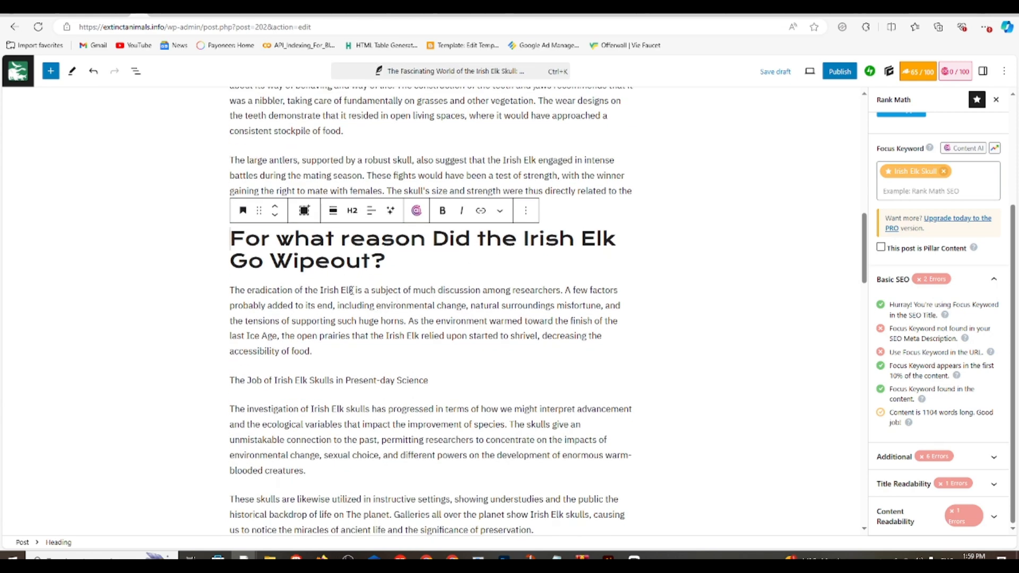
left_click_drag(351, 290, 320, 290)
left_click(404, 265)
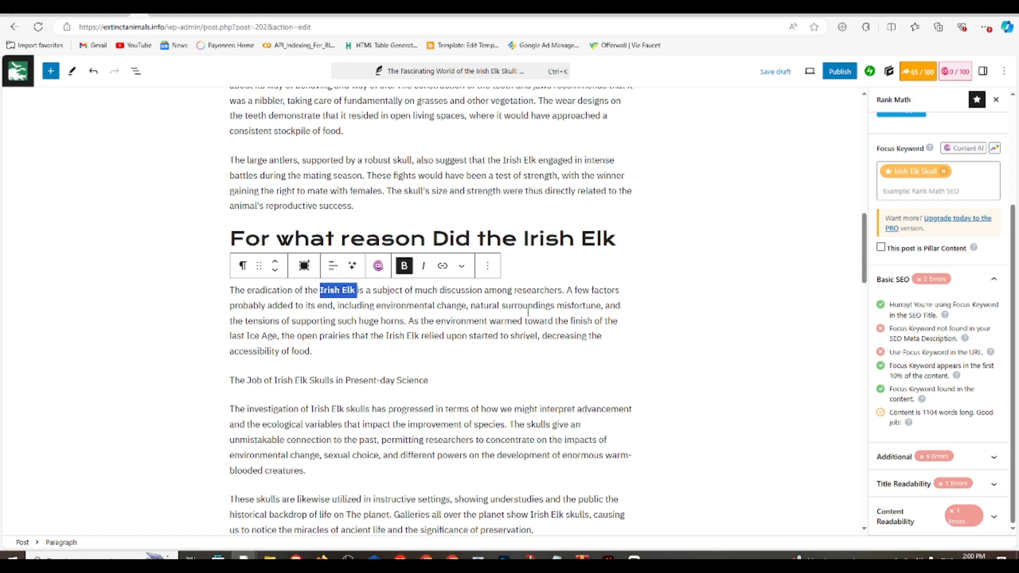
scroll(529, 312, "down", 2)
left_click(420, 230)
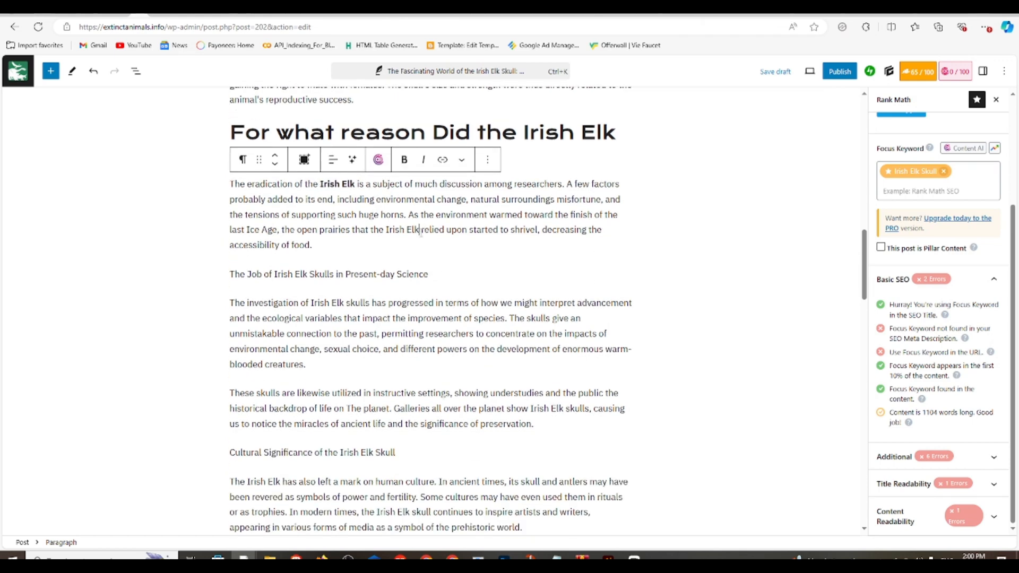
left_click_drag(420, 231, 389, 236)
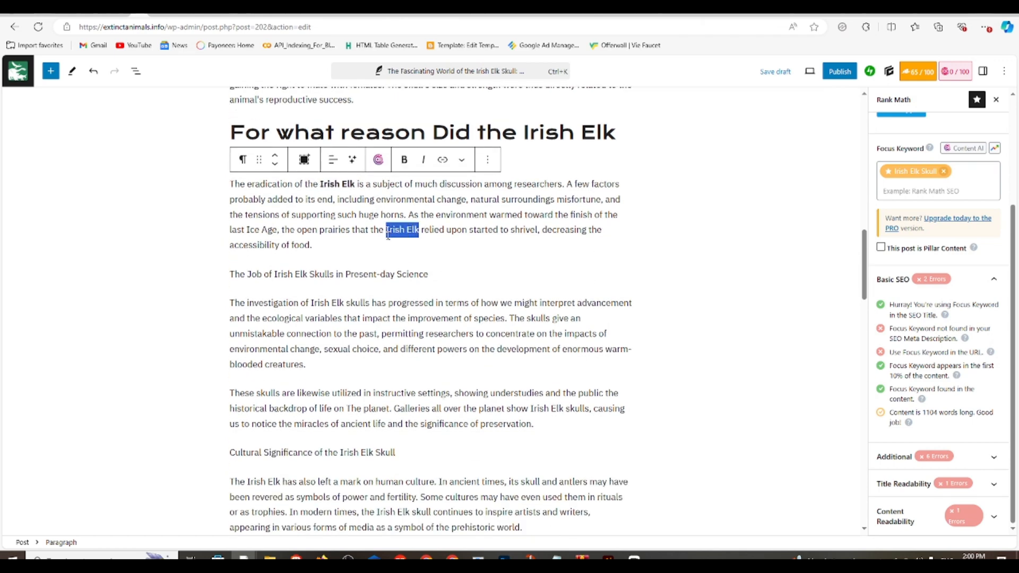
left_click(404, 159)
Step: Convert the "The Job of Irish Elk Skulls in Present-day Science" line to a heading
scroll(414, 232, "down", 2)
left_click(424, 167)
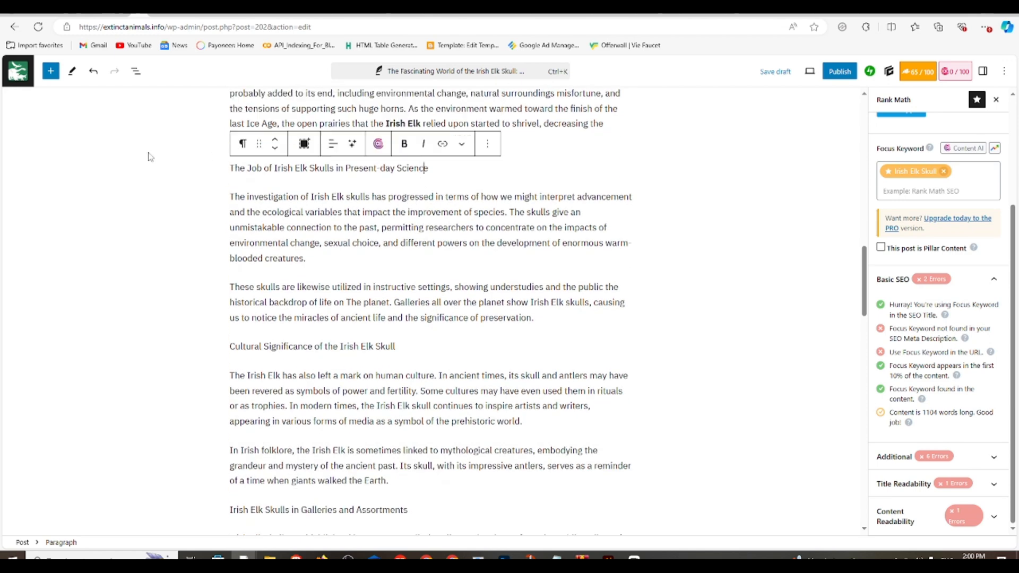
left_click(243, 143)
left_click(340, 201)
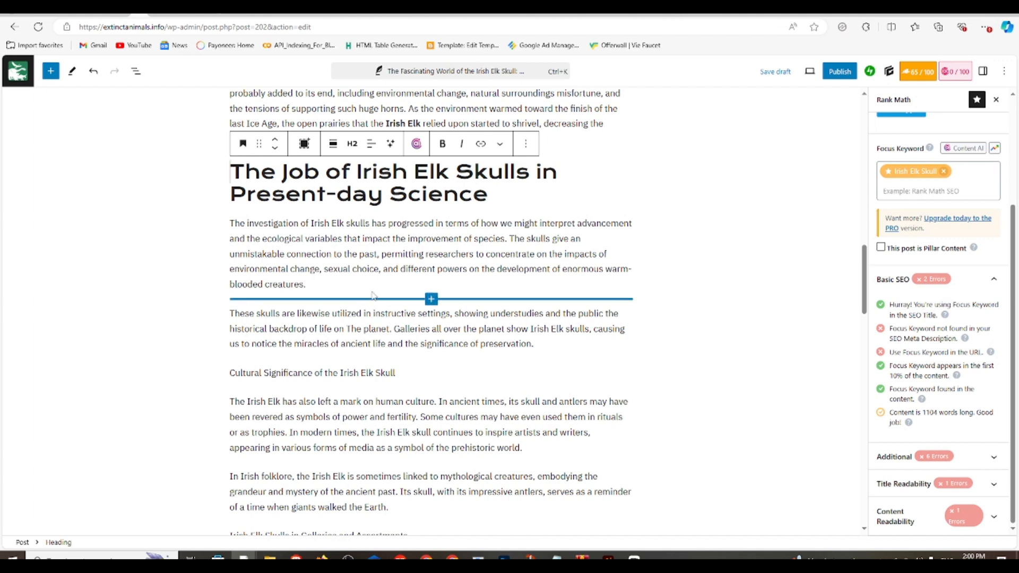
Step: Capitalize "skulls" to read "Irish Elk Skulls" in the paragraph about instructive settings and galleries, and bold that phrase
scroll(327, 282, "down", 1)
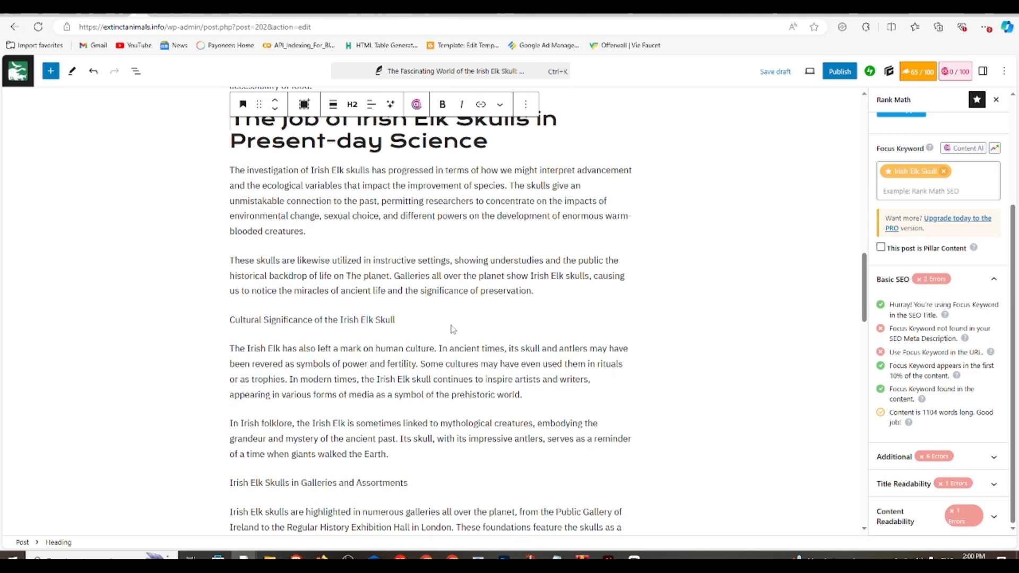
left_click(569, 277)
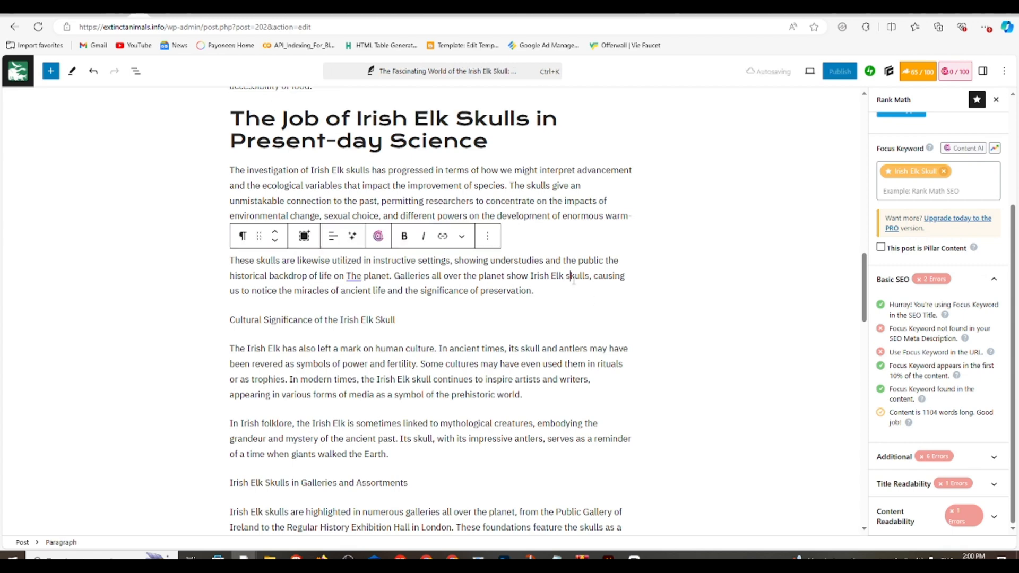
key("BackSpace")
type("S")
left_click_drag(591, 277, 530, 277)
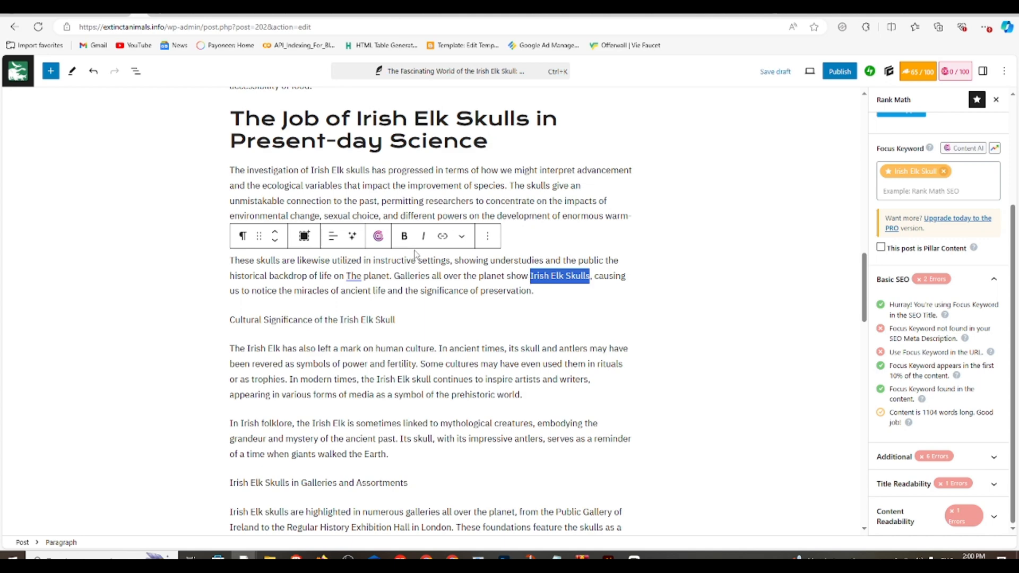
left_click(404, 236)
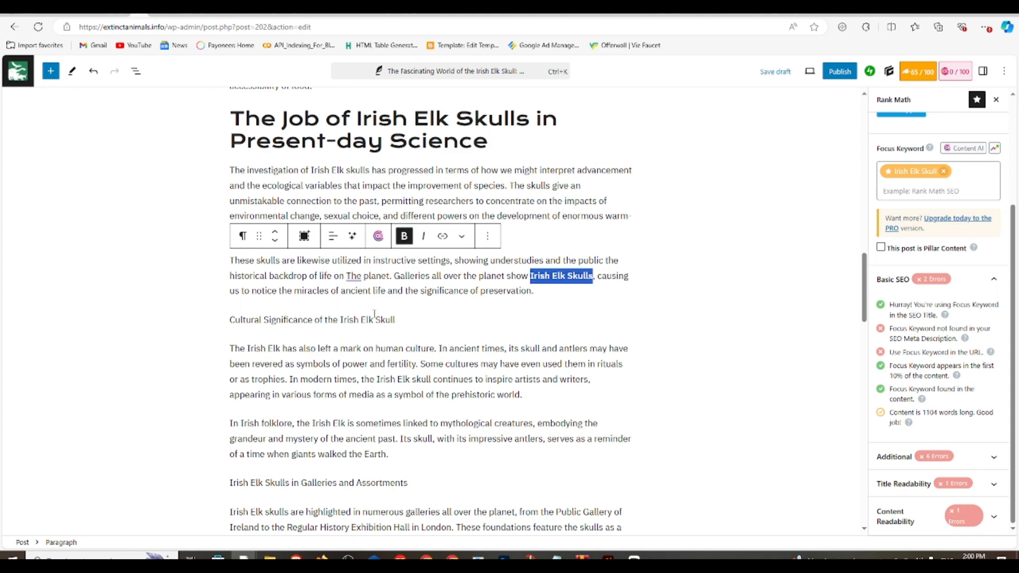
Step: Convert the "Cultural Significance of the Irish Elk Skull" line to a heading
left_click(373, 320)
left_click(242, 295)
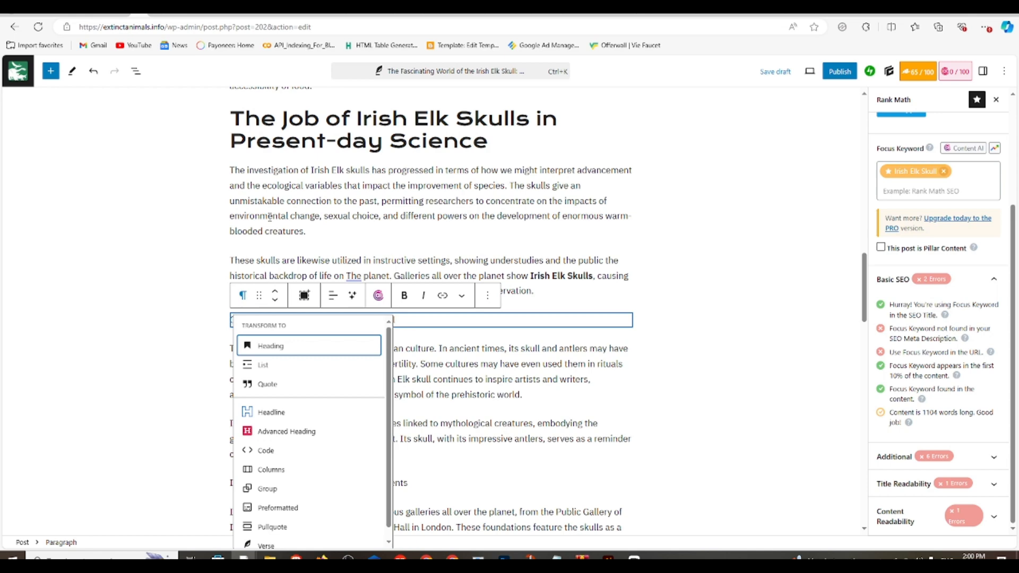
left_click(271, 345)
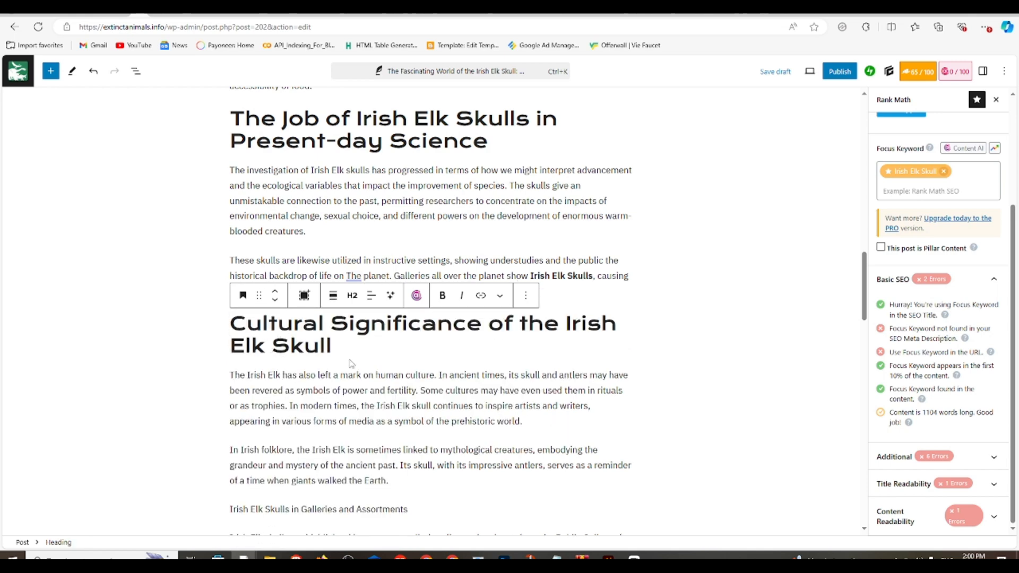
Step: Bold the "Irish Elk" mentions in the two paragraphs under the Cultural Significance heading, capitalizing and bolding "Irish Elk Skull" in the first
scroll(428, 372, "down", 1)
scroll(428, 371, "down", 3)
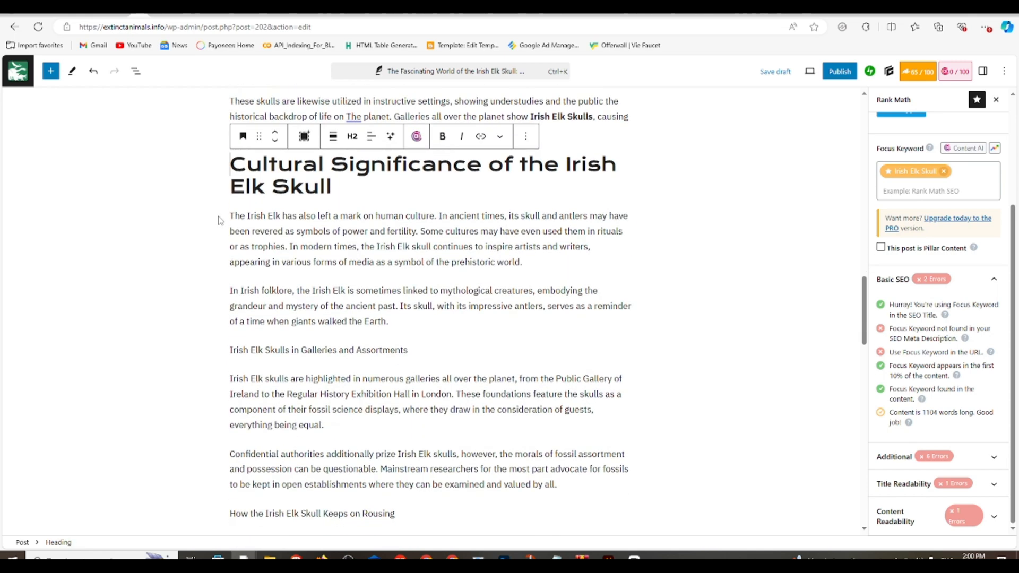
left_click_drag(247, 215, 280, 215)
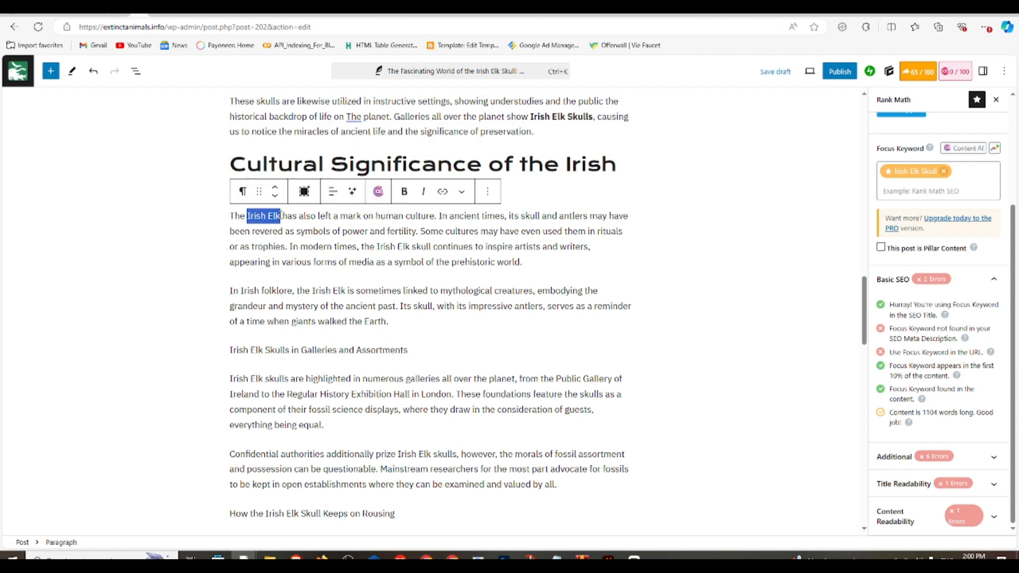
left_click(405, 191)
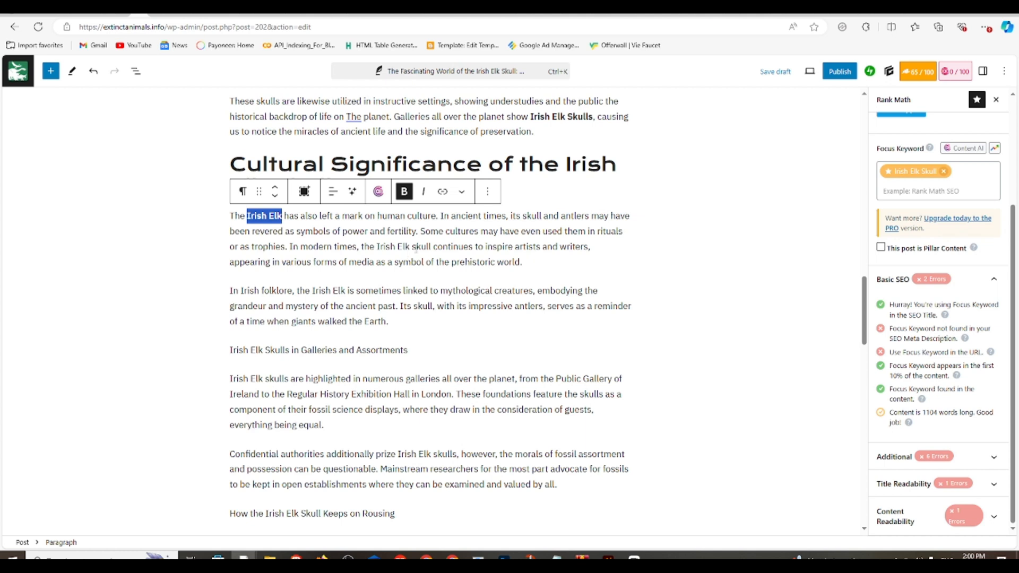
left_click_drag(417, 248, 376, 248)
type("S")
left_click(404, 192)
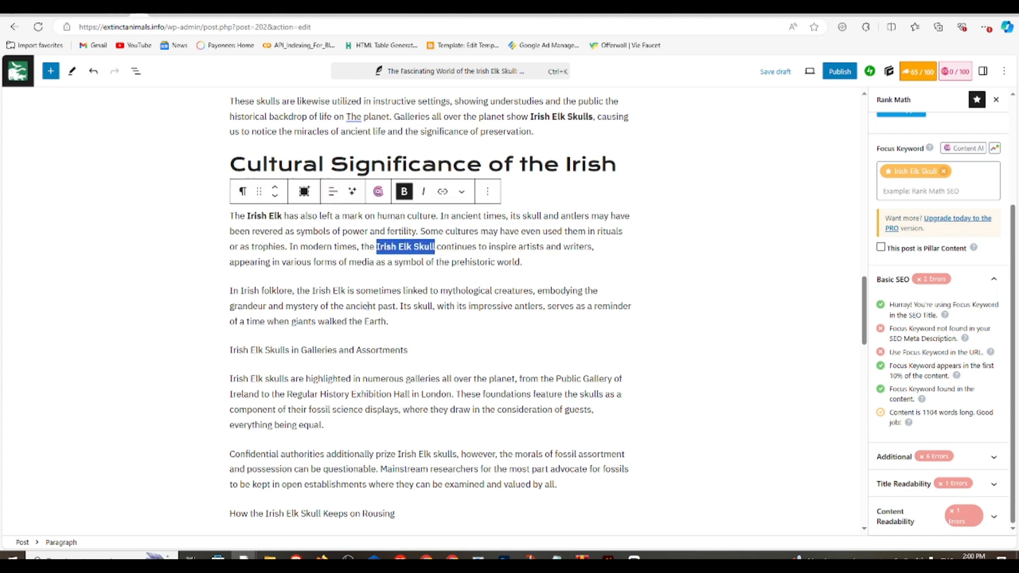
left_click_drag(344, 291, 312, 290)
left_click(404, 266)
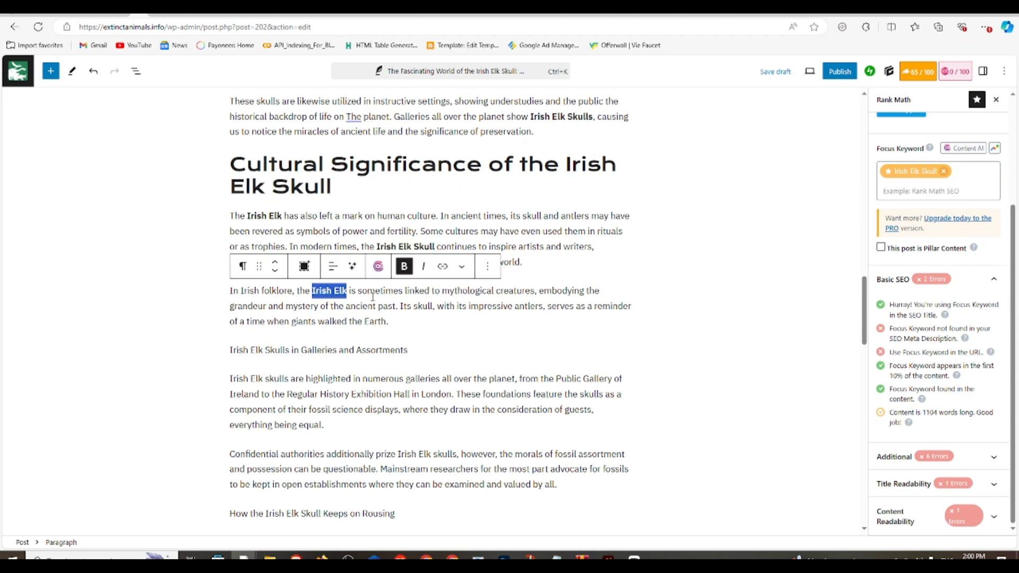
Step: Convert the "Irish Elk Skulls in Galleries and Assortments" line to a heading
left_click(394, 351)
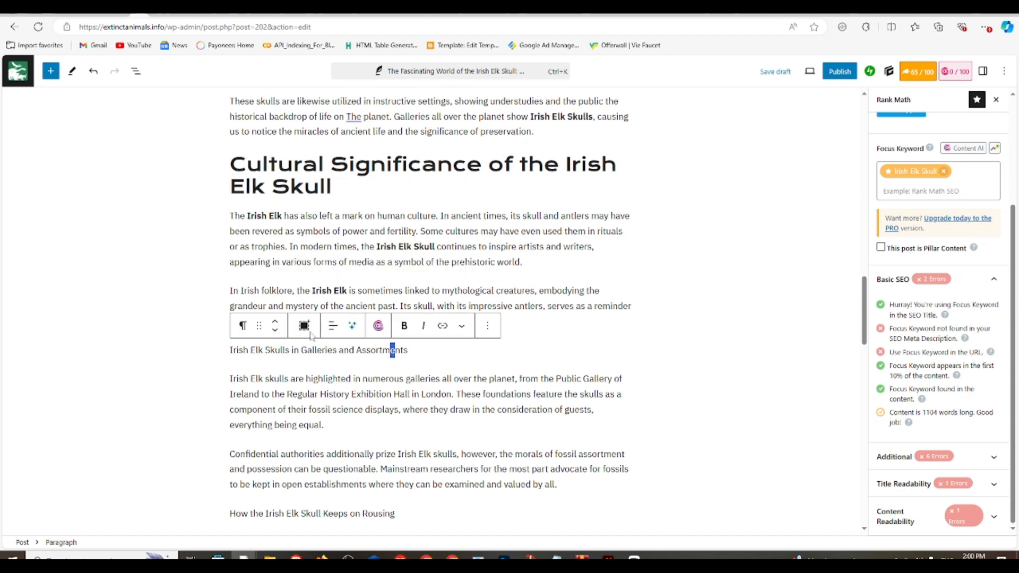
left_click(243, 325)
left_click(317, 101)
Step: Capitalize "skulls" to read "Irish Elk Skulls" in the paragraph beginning "Confidential authorities", and bold that phrase
scroll(300, 289, "down", 3)
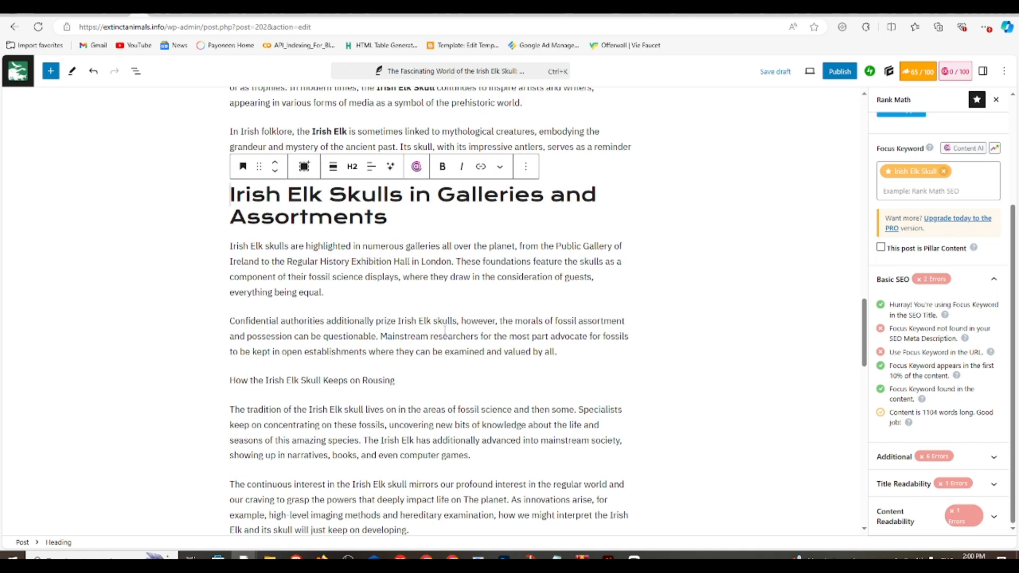
left_click(436, 324)
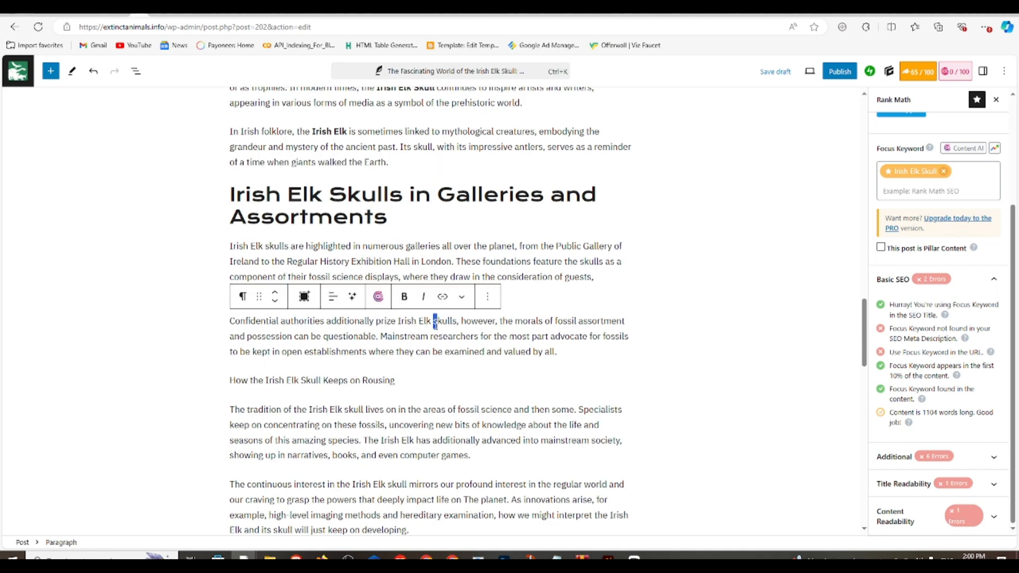
key("BackSpace")
type("S")
left_click_drag(459, 322, 398, 323)
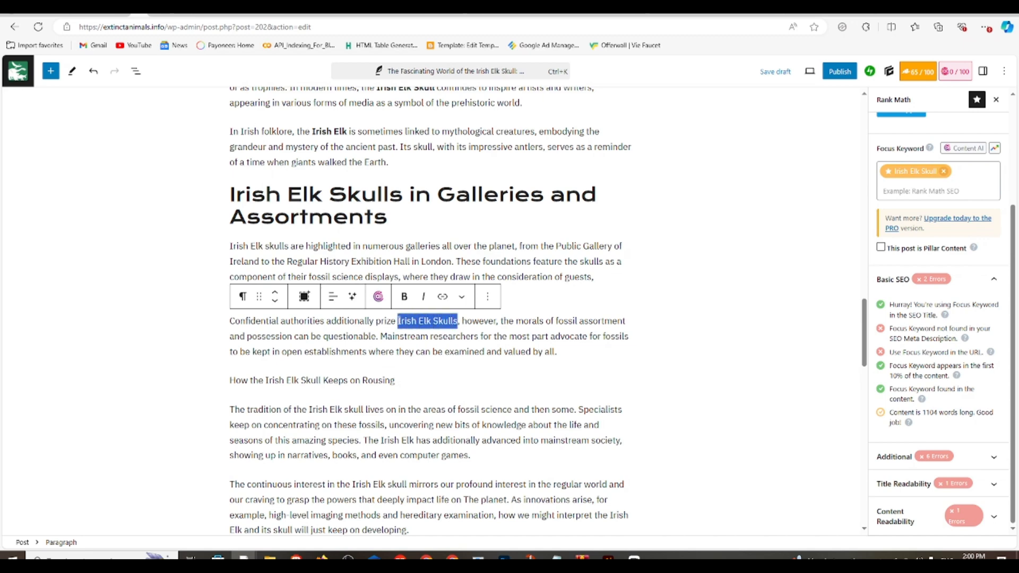
left_click(404, 297)
Step: Convert the "How the Irish Elk Skull Keeps on Rousing" line to a heading
scroll(408, 239, "down", 3)
left_click(361, 221)
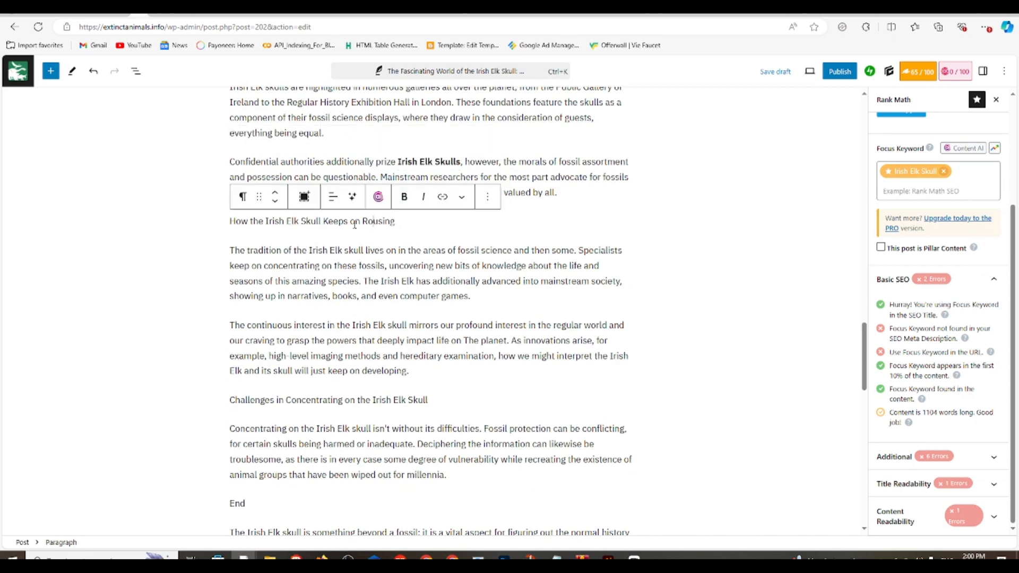
left_click(242, 197)
left_click(269, 245)
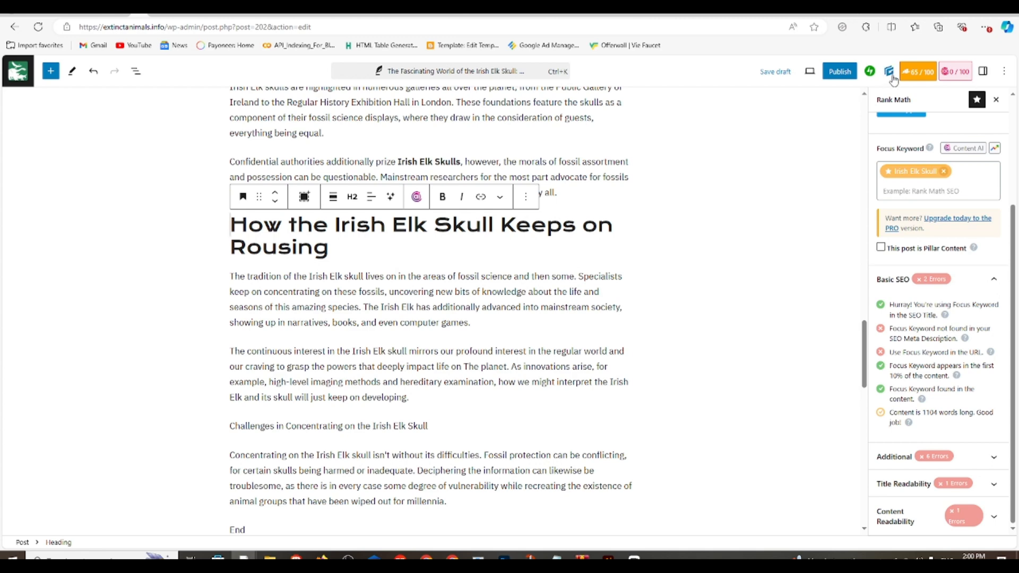
left_click(916, 187)
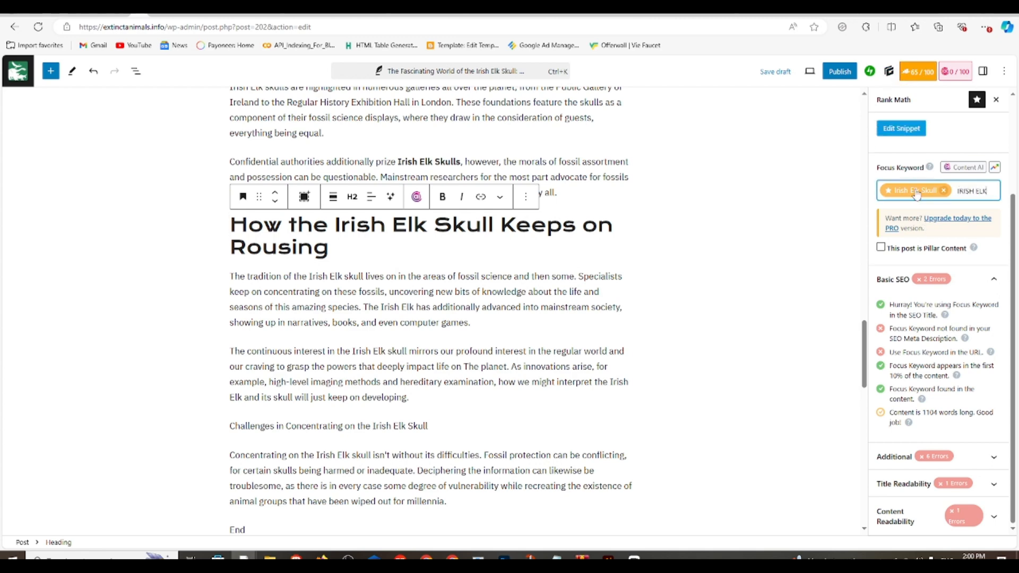
type("IRISH ELK")
key("Return")
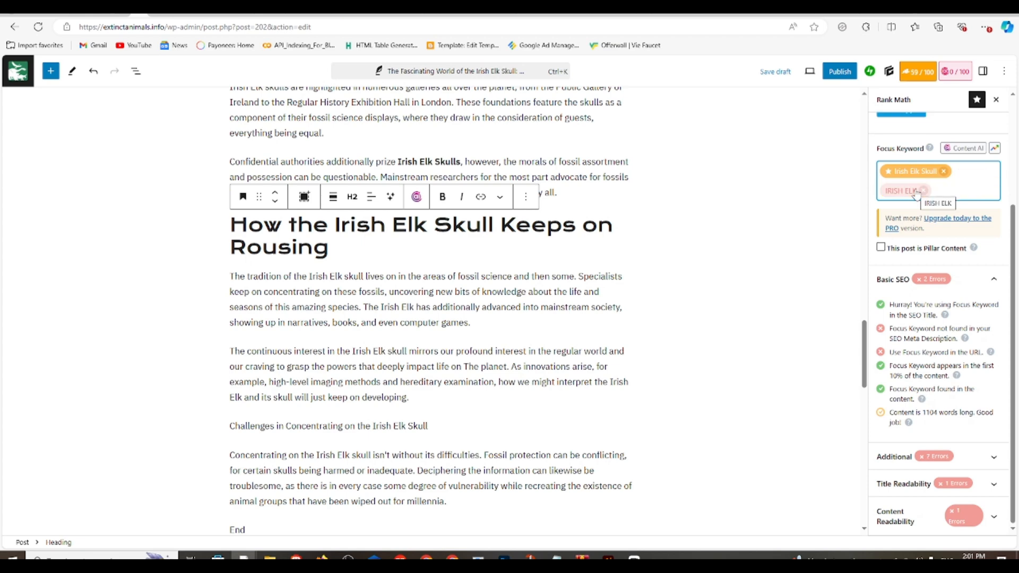
type("irish elk")
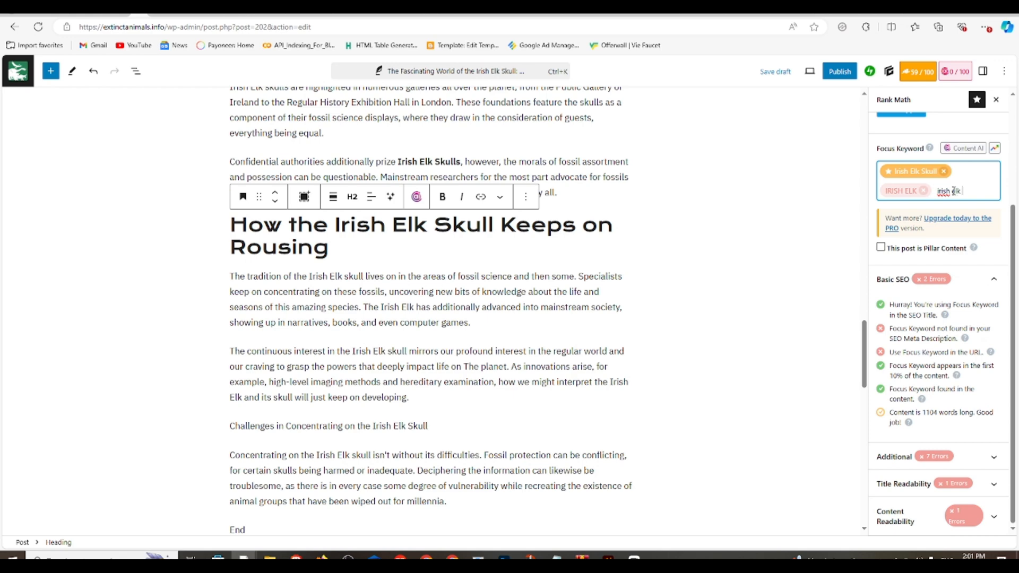
type(" extinct")
key("Return")
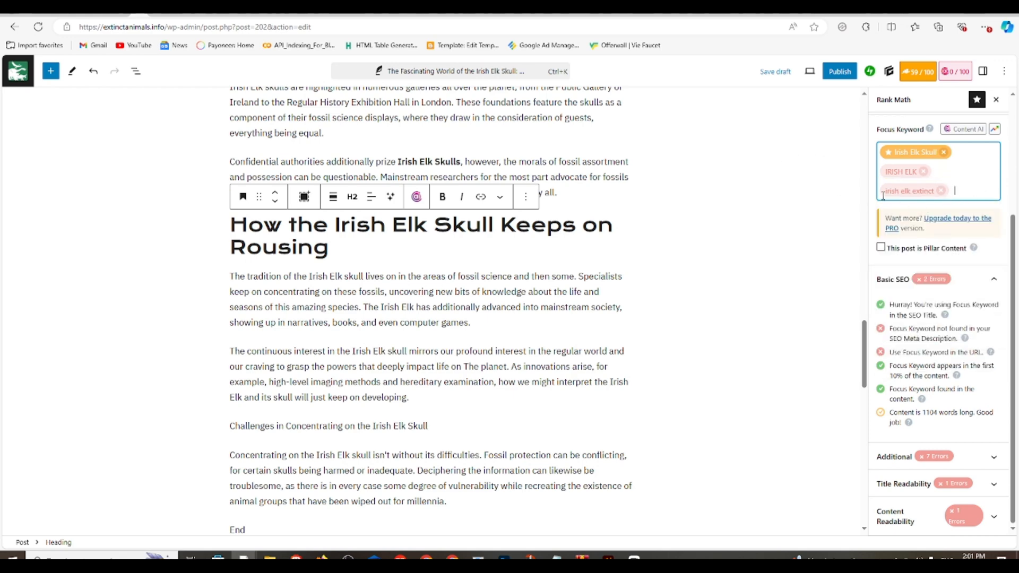
left_click(925, 173)
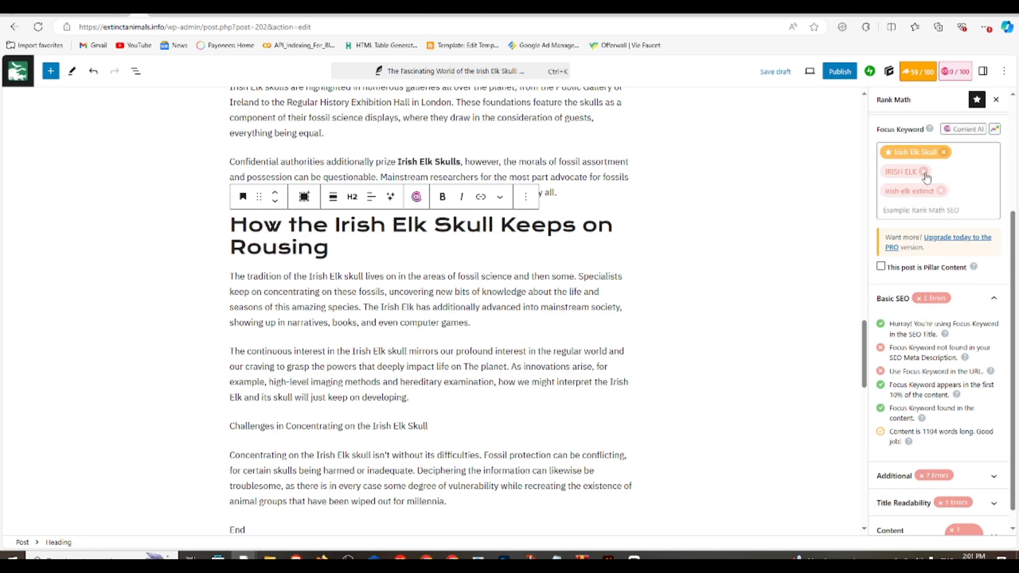
left_click(926, 176)
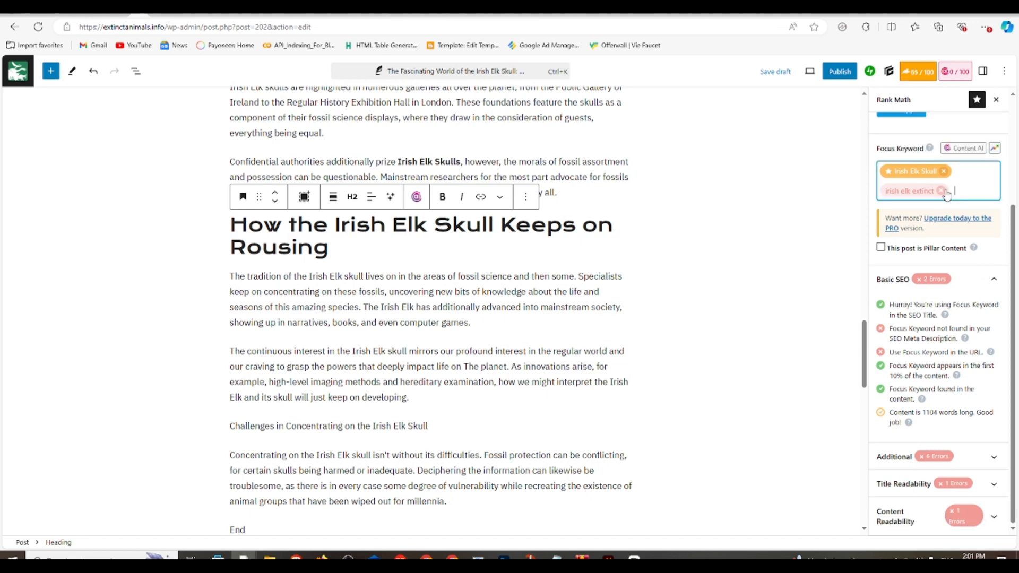
left_click(943, 191)
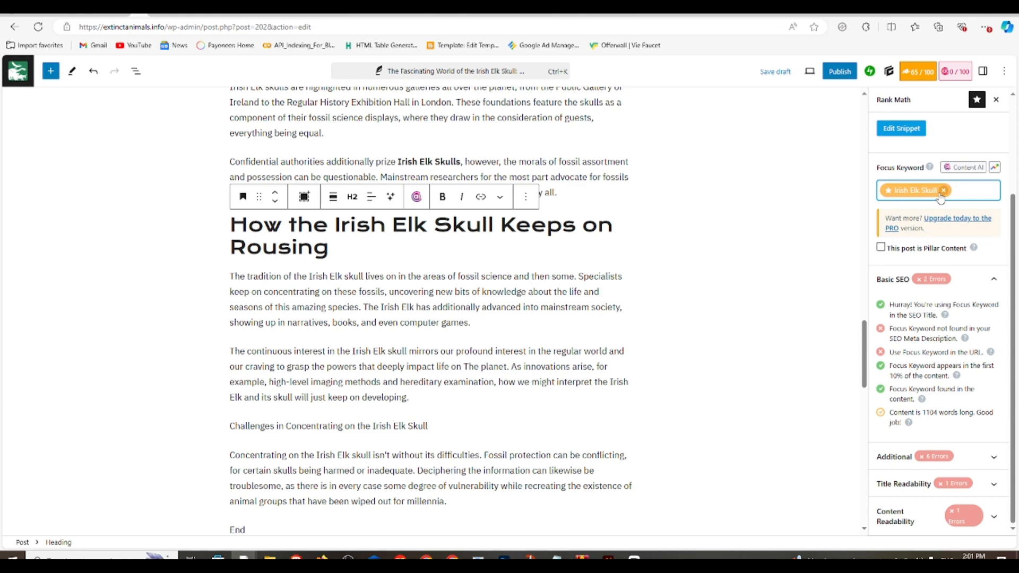
Step: Add "Irish ELK" and "Irish ELK Extinct" as additional focus keywords for the post
type("Irs")
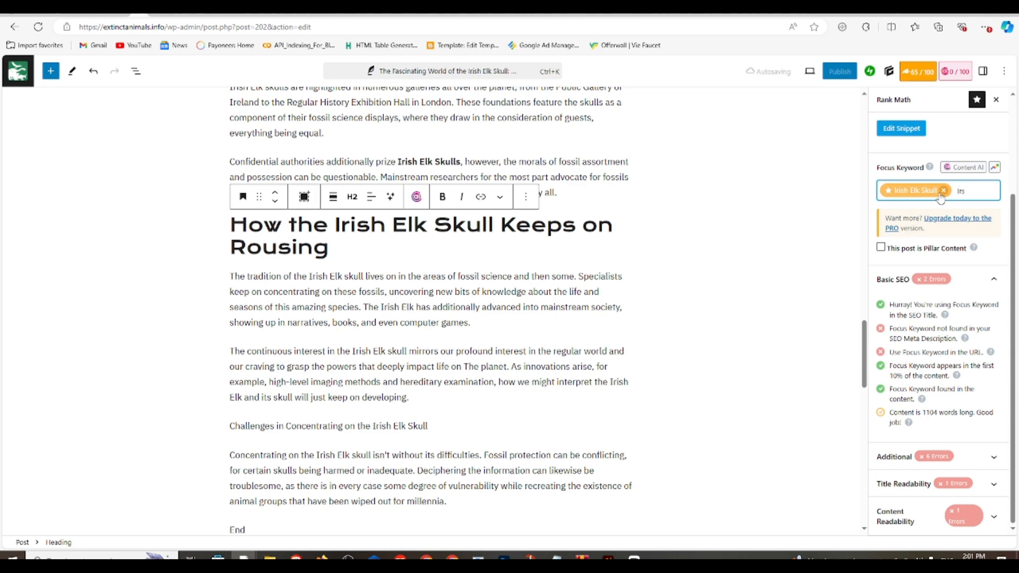
key("BackSpace")
type("sh E")
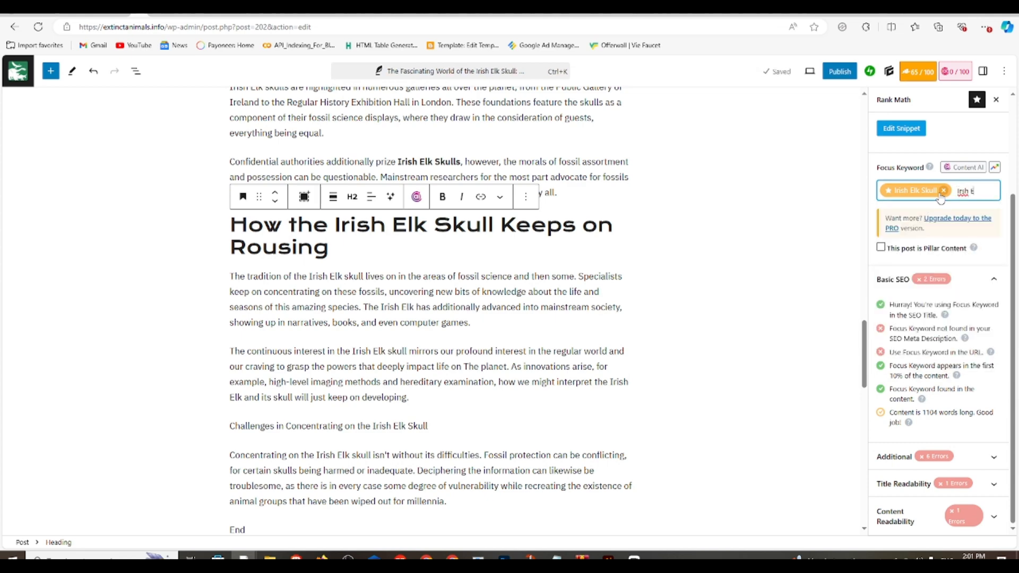
type("LK")
type("Ir")
type("ish El")
key("Return")
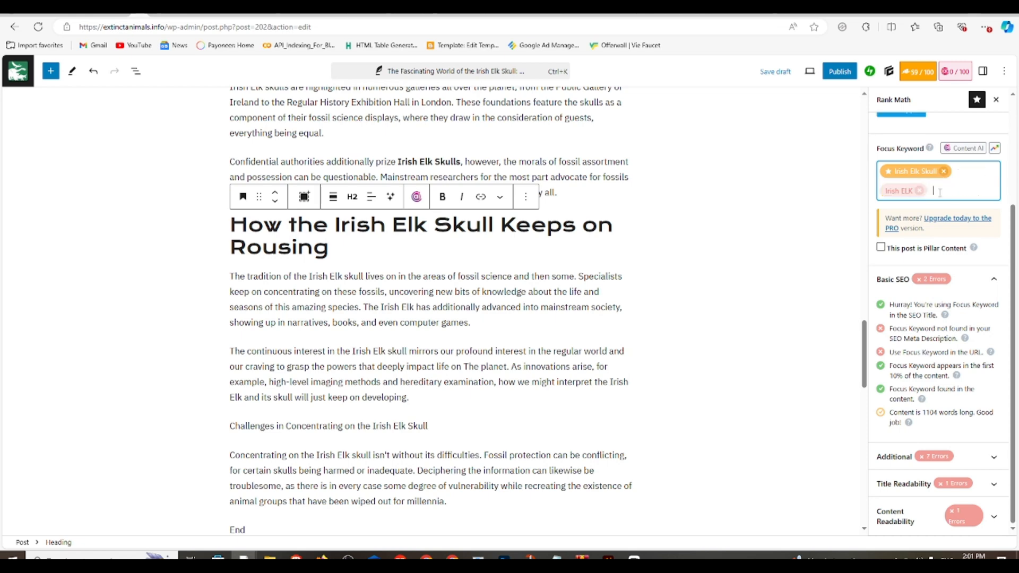
type("Irish ELK Extinct")
key("Return")
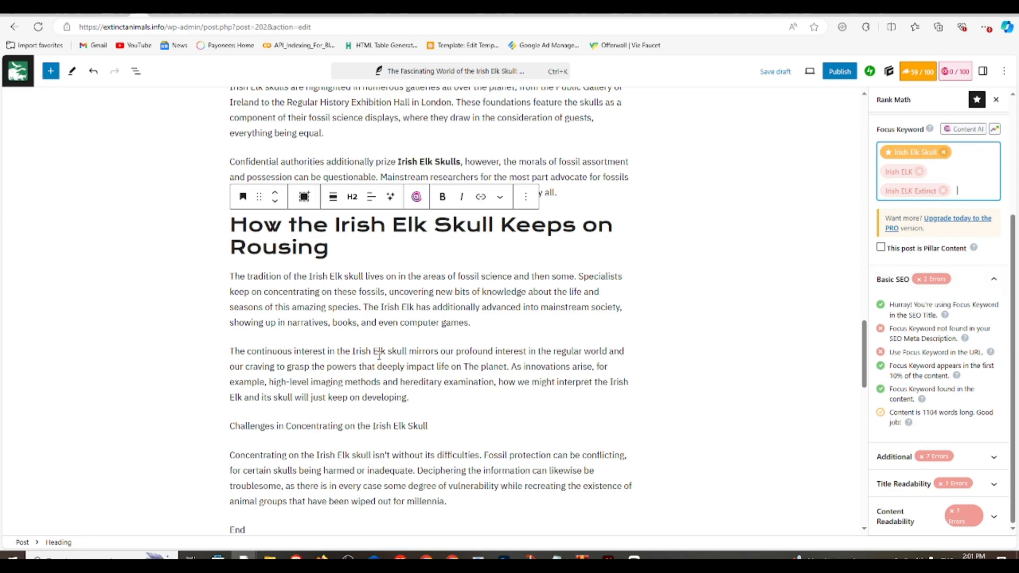
Step: Extend the first "Irish Elk" in the post's opening paragraph to "Irish Elk Skull" and bold the phrase
scroll(377, 348, "up", 20)
scroll(377, 348, "up", 1)
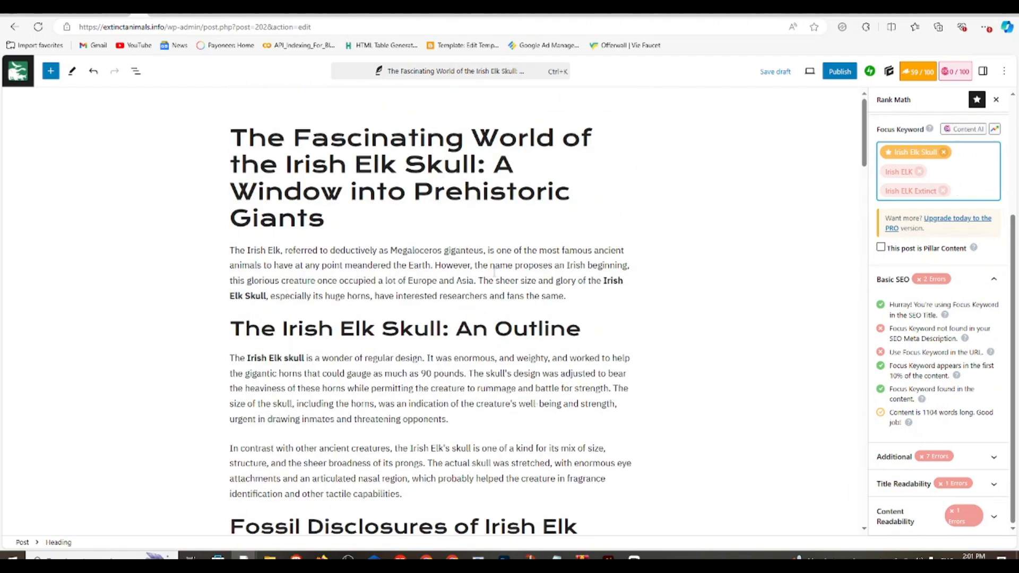
left_click_drag(475, 265, 566, 295)
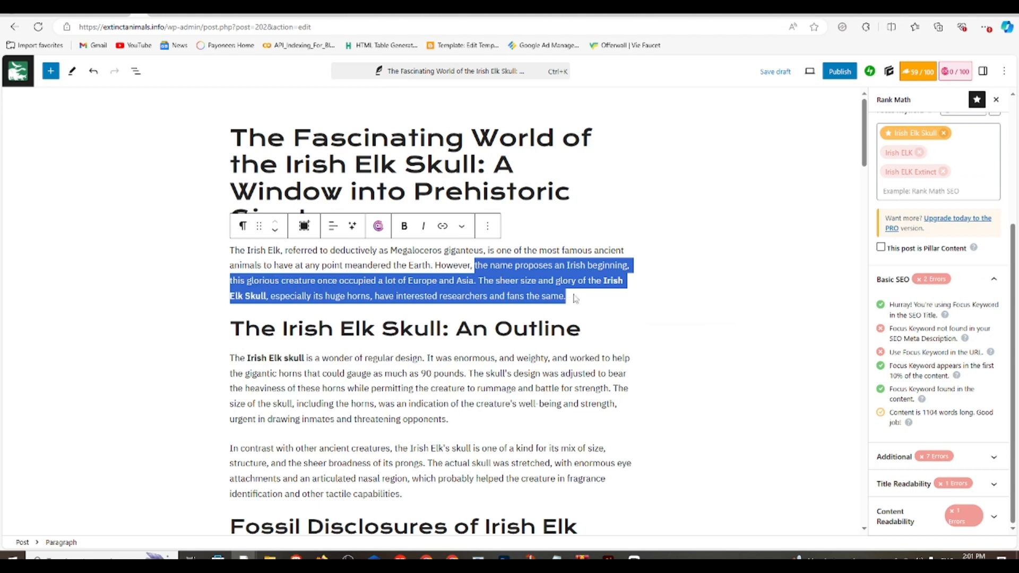
left_click(280, 249)
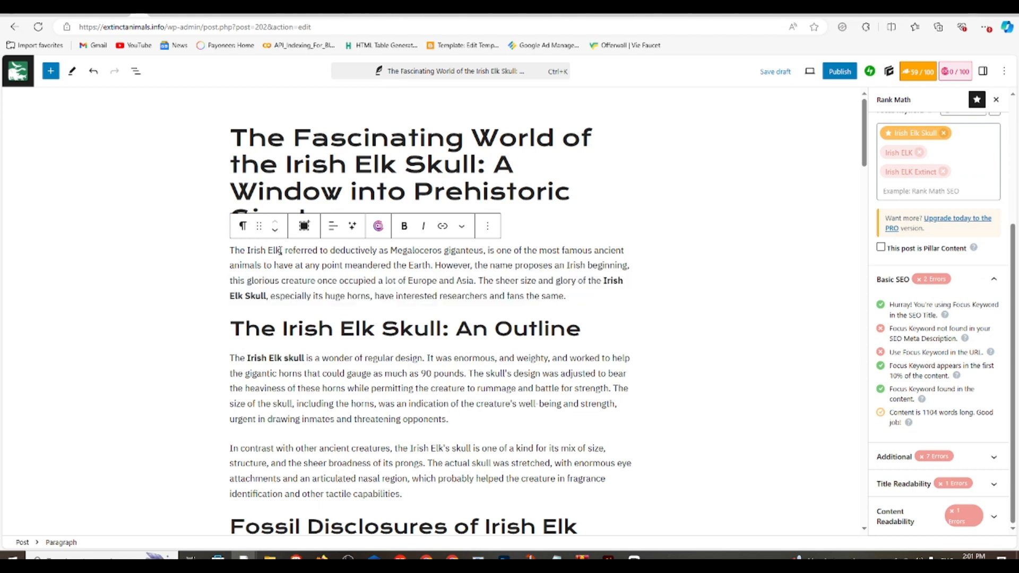
type("Sk")
key("BackSpace")
key("BackSpace")
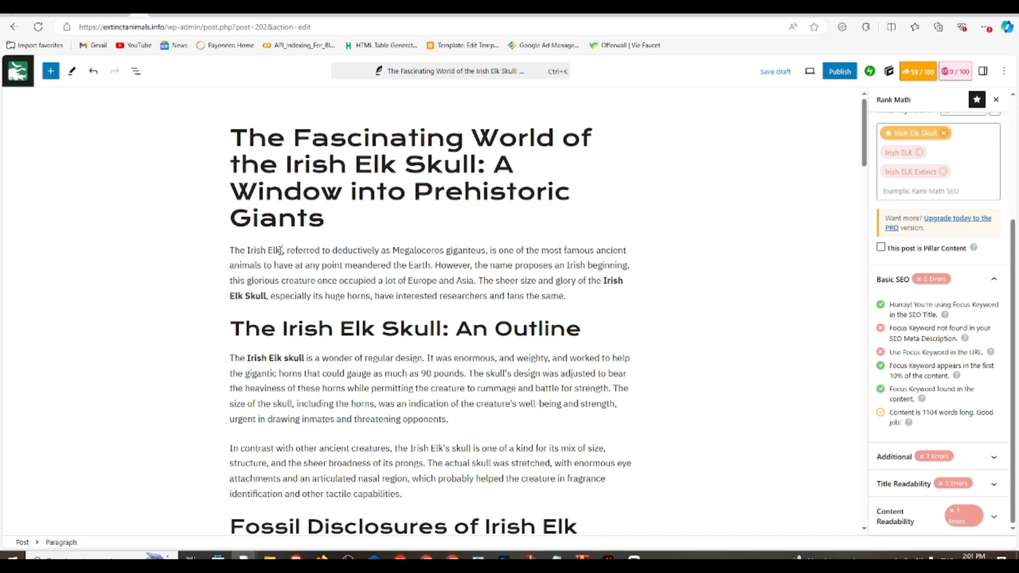
type("Sku")
key("BackSpace")
key("BackSpace")
key("BackSpace")
type("s")
key("BackSpace")
type("SK")
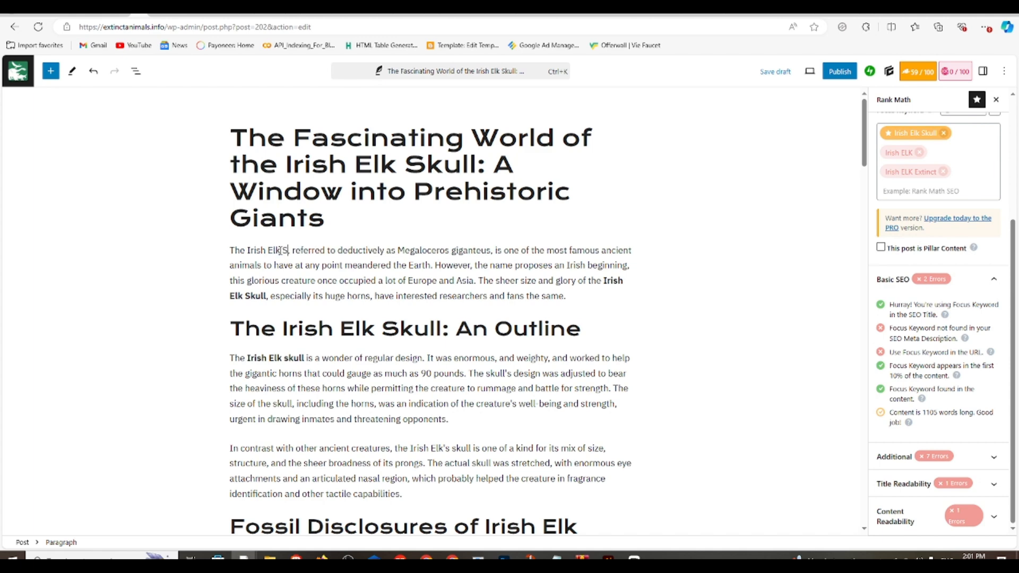
key("BackSpace")
key("BackSpace")
type("Skull")
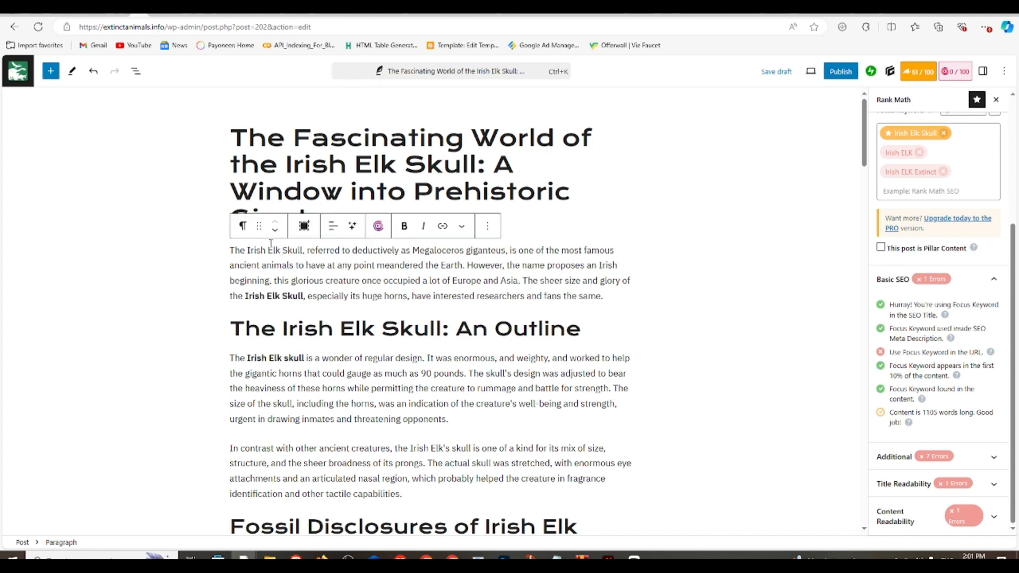
left_click_drag(304, 250, 603, 299)
left_click(408, 227)
Step: Copy the opening paragraph's text from "However, the name proposes" to its end into the search snippet description
left_click(530, 282)
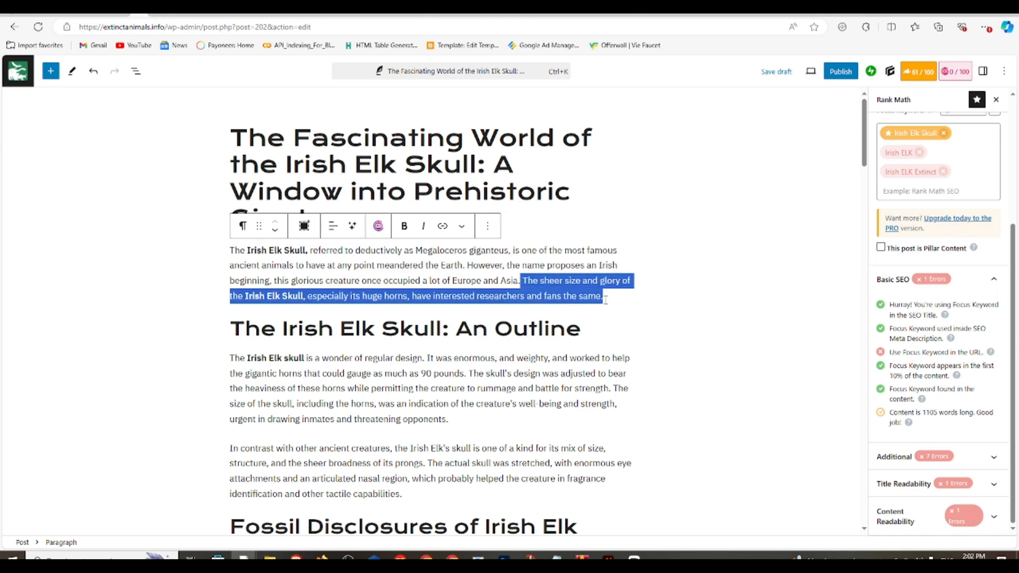
left_click(472, 265)
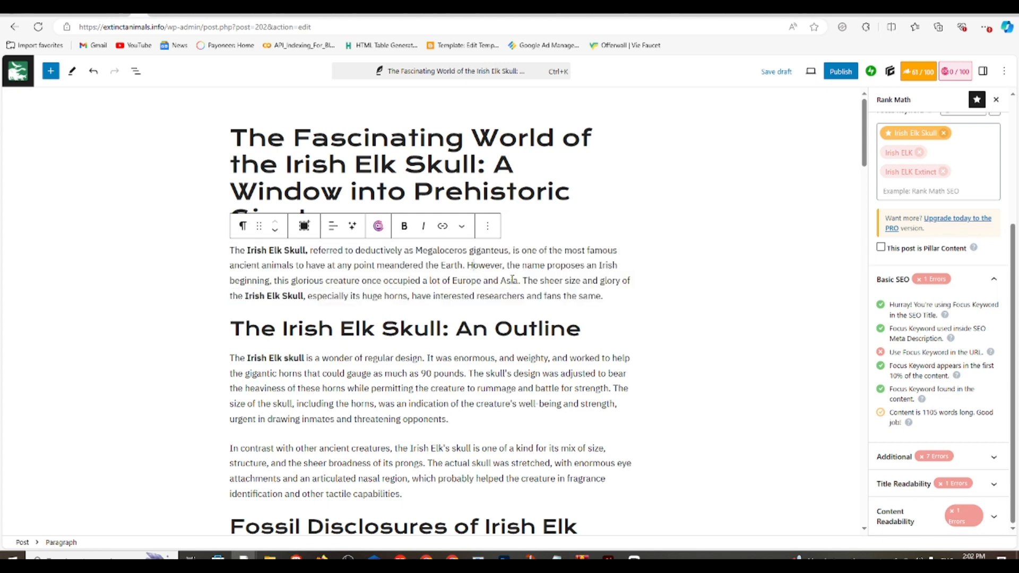
left_click_drag(469, 268, 608, 301)
key("ctrl+c")
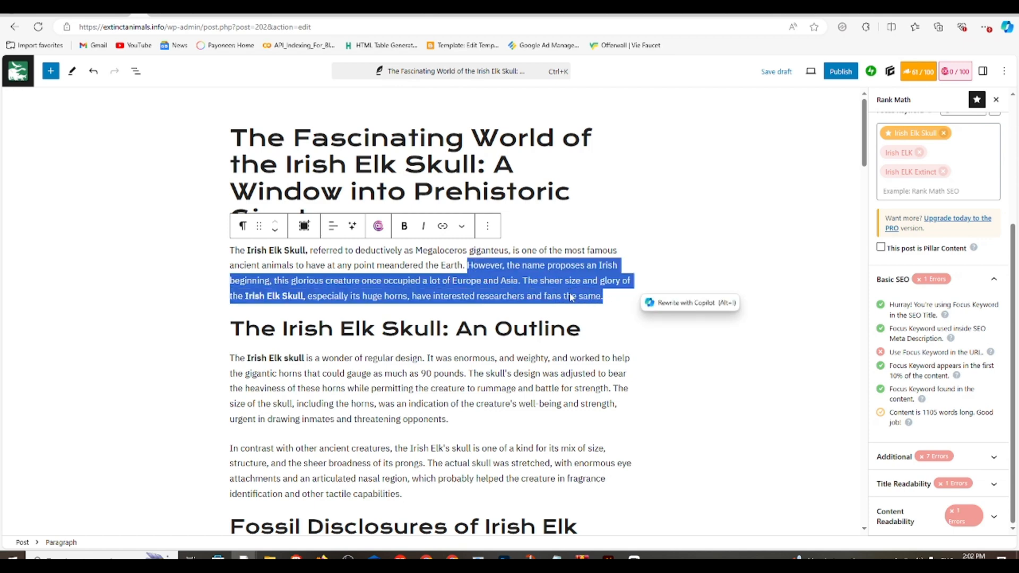
scroll(913, 175, "up", 3)
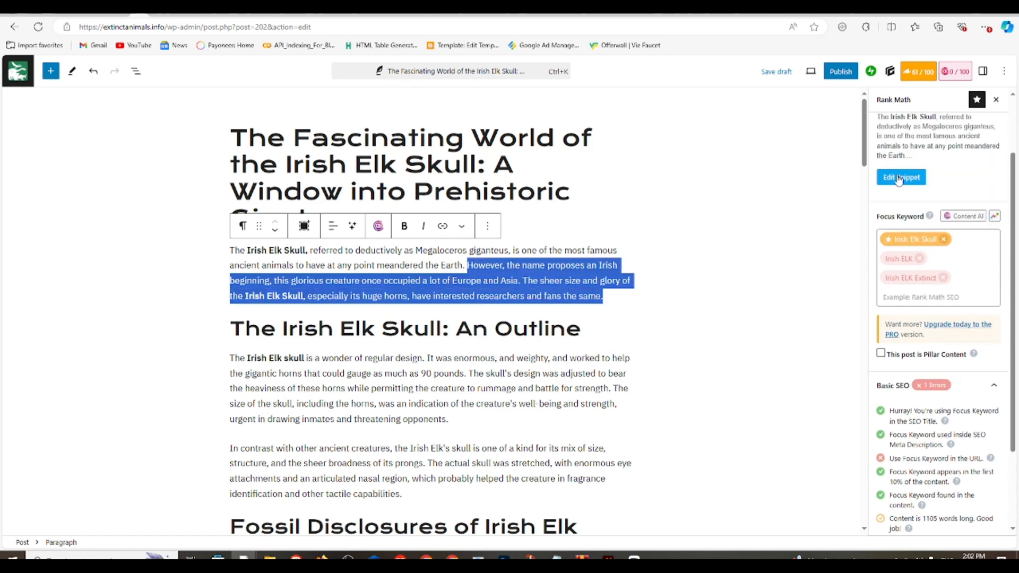
left_click(902, 177)
left_click(389, 435)
key("ctrl+v")
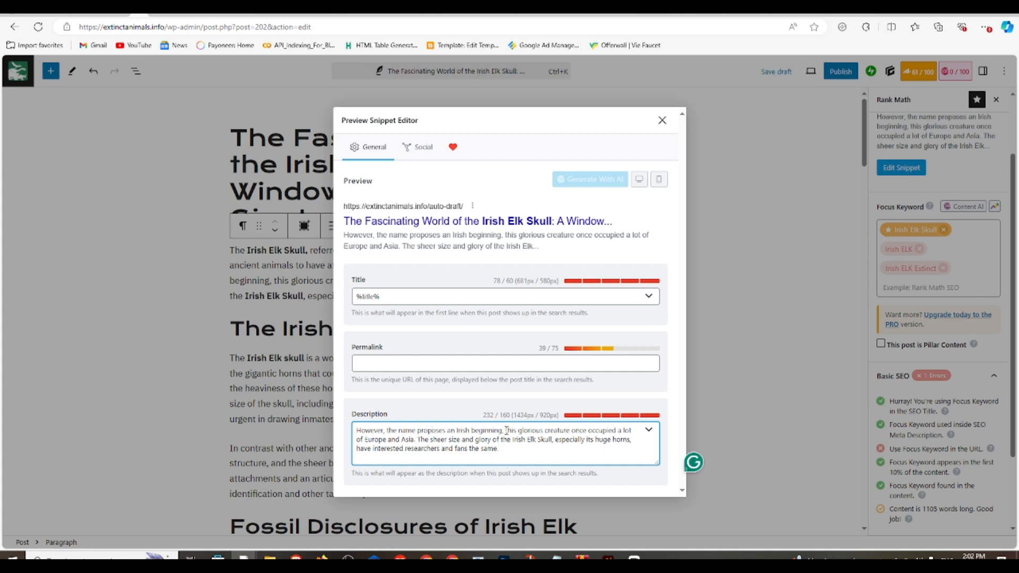
Step: Trim the snippet description to start at "The sheer size and glory of the Irish Elk Skull" and close the snippet editor
left_click_drag(507, 431, 337, 430)
key("BackSpace")
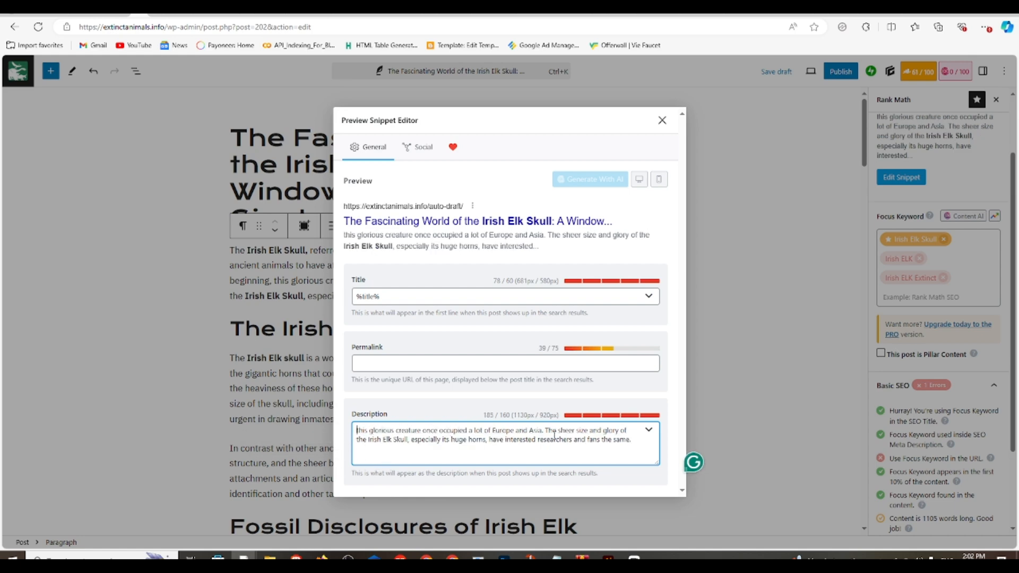
left_click_drag(545, 430, 320, 428)
key("BackSpace")
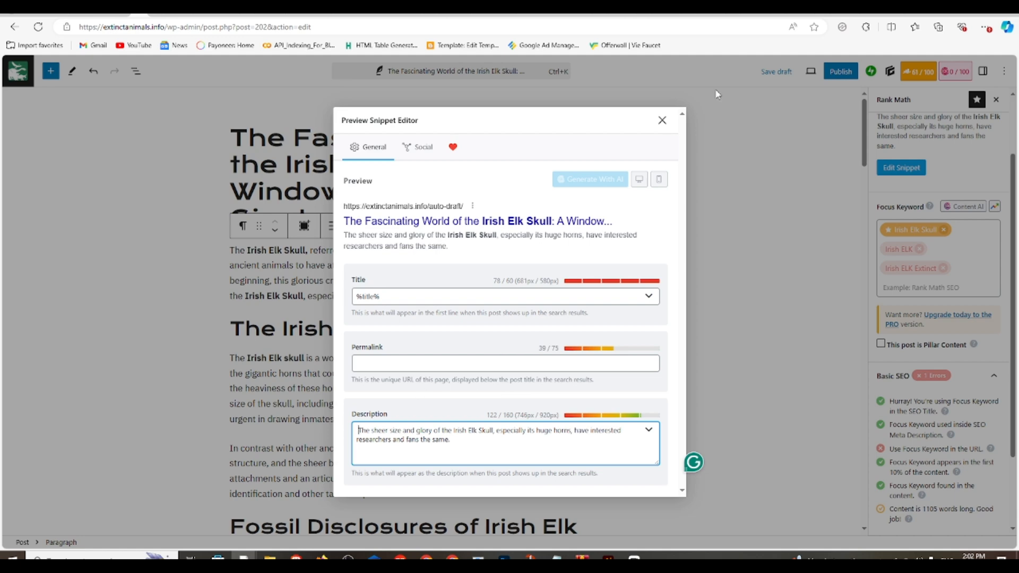
left_click(662, 120)
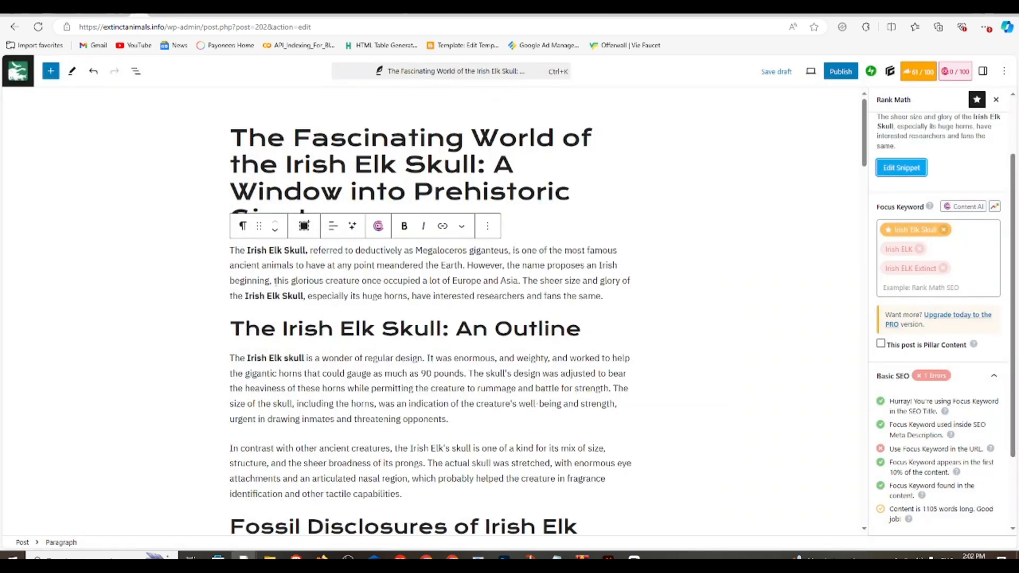
Step: Replace the snippet description with the opening paragraph's text from "this glorious creature once occupied" to its end
left_click_drag(275, 281, 605, 298)
key("ctrl+c")
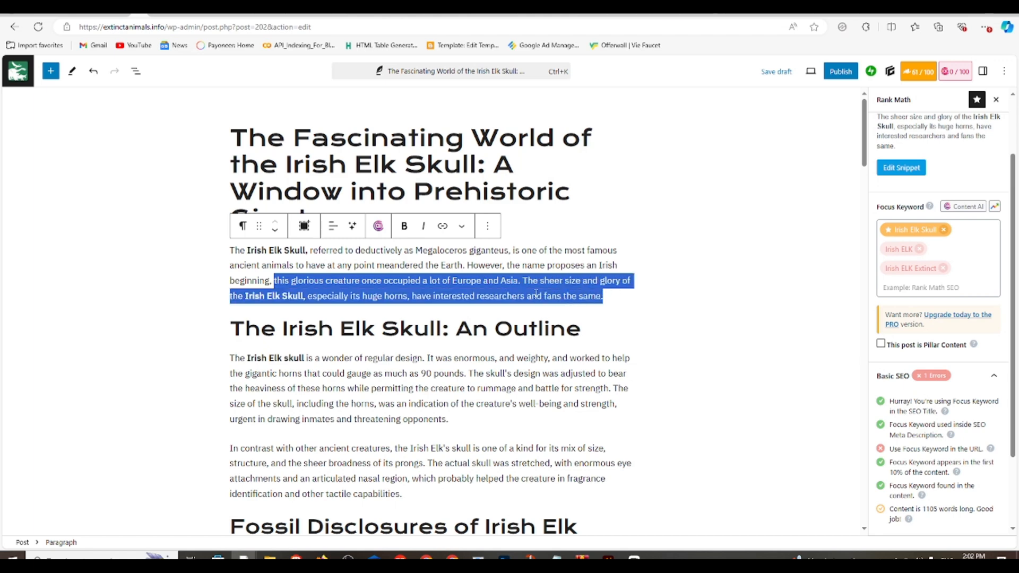
left_click(901, 168)
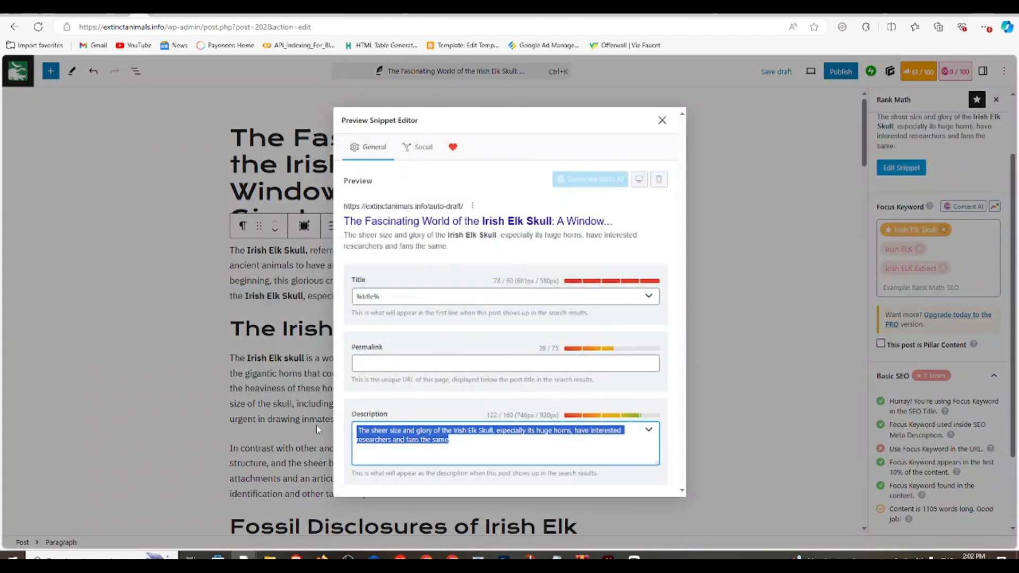
left_click(439, 448)
key("ctrl+a")
key("ctrl+v")
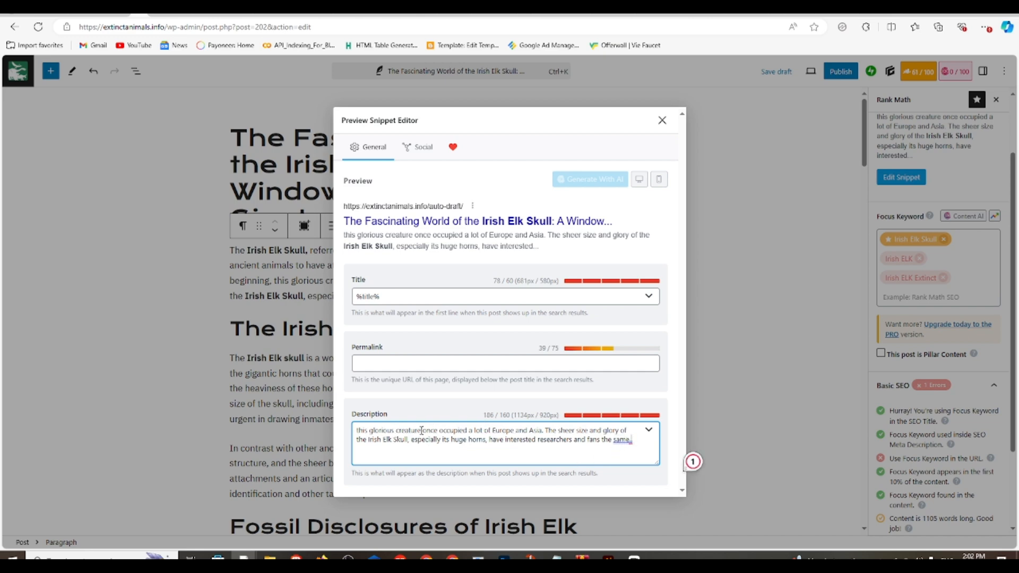
Step: Trim the snippet description to start at "Once occupied a lot of Europe and Asia" and correct the punctuation after "same" to a single period
left_click_drag(422, 431, 337, 431)
key("BackSpace")
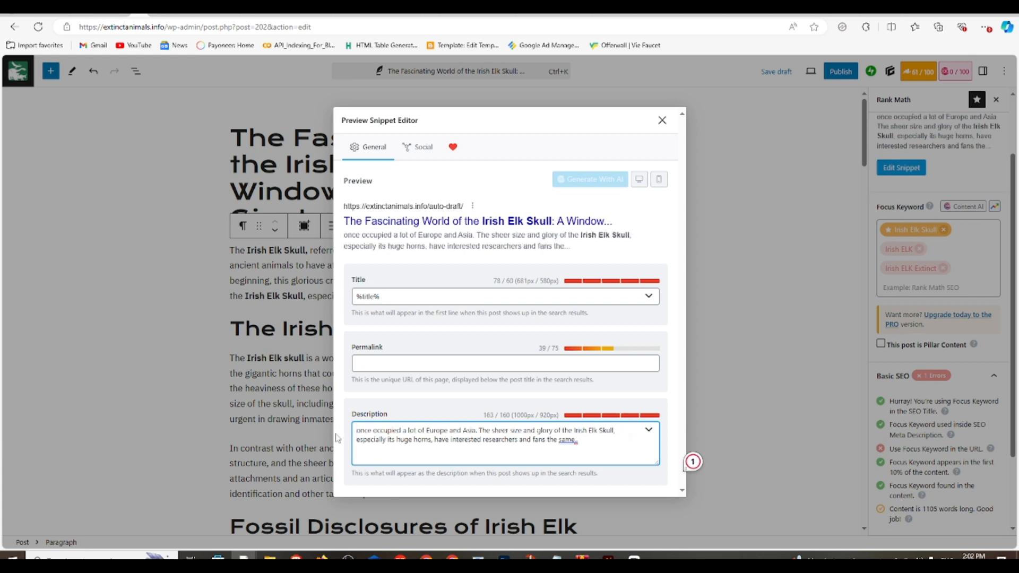
key("Delete")
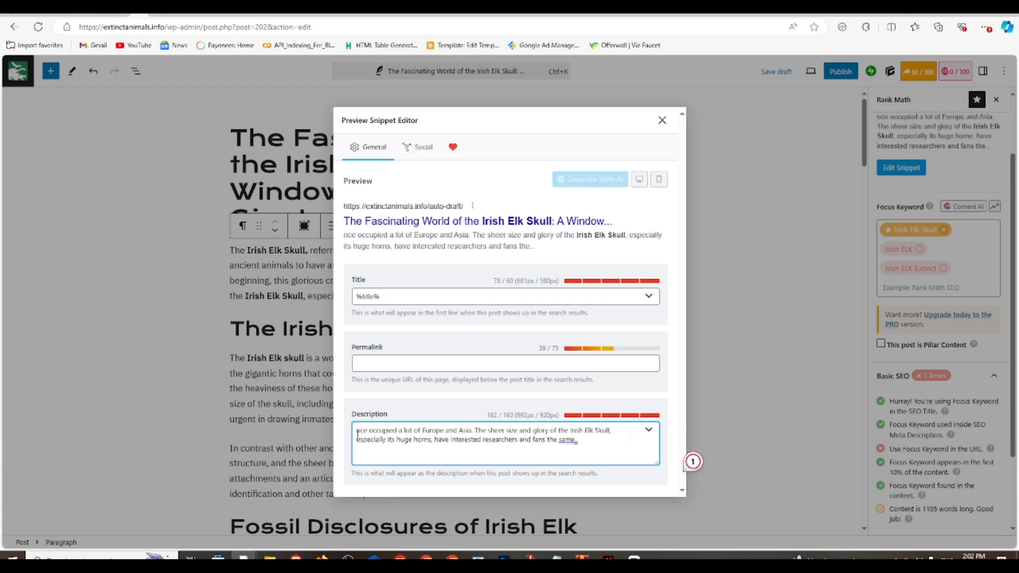
type("O")
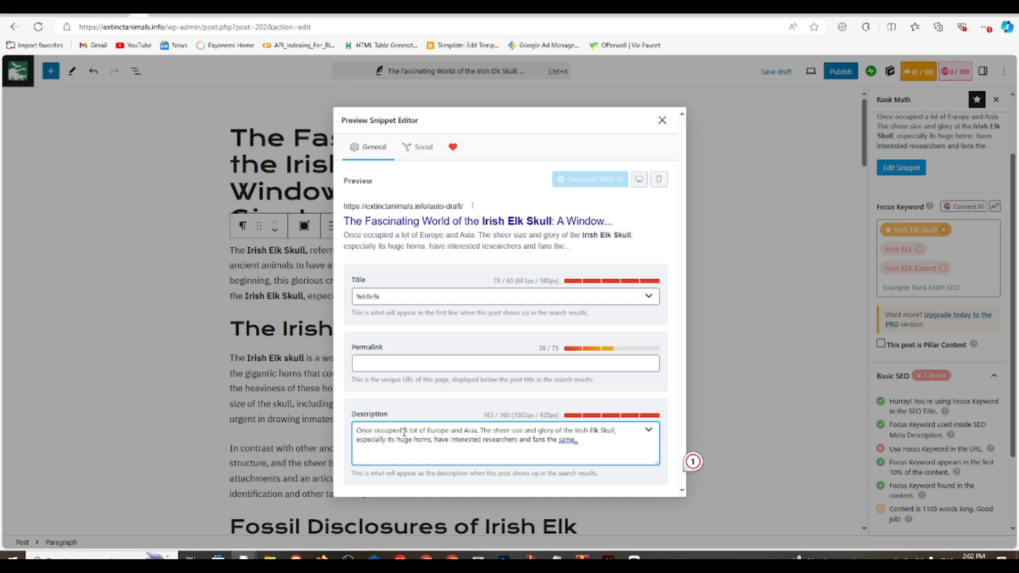
left_click(429, 363)
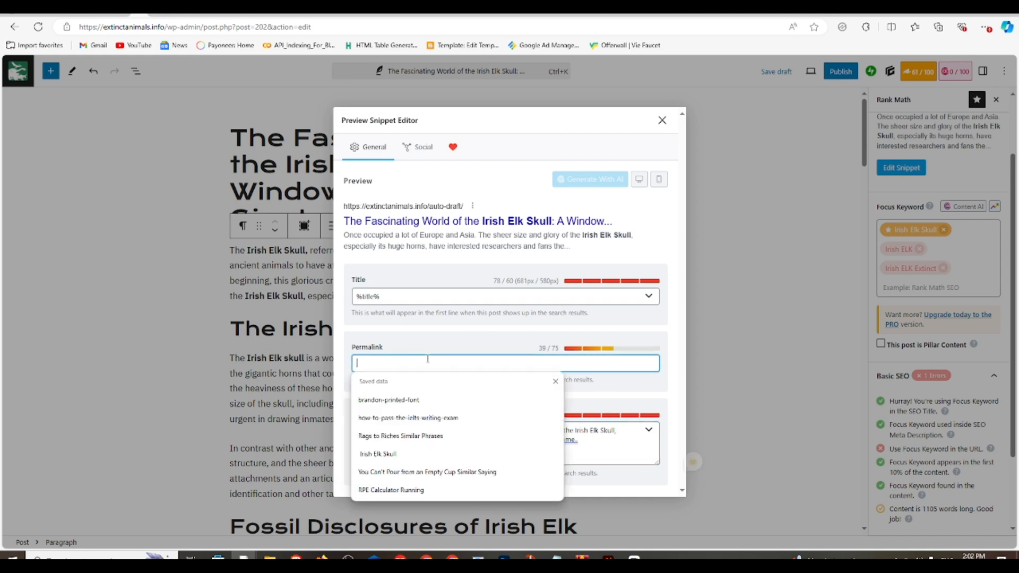
left_click(606, 454)
left_click(569, 441)
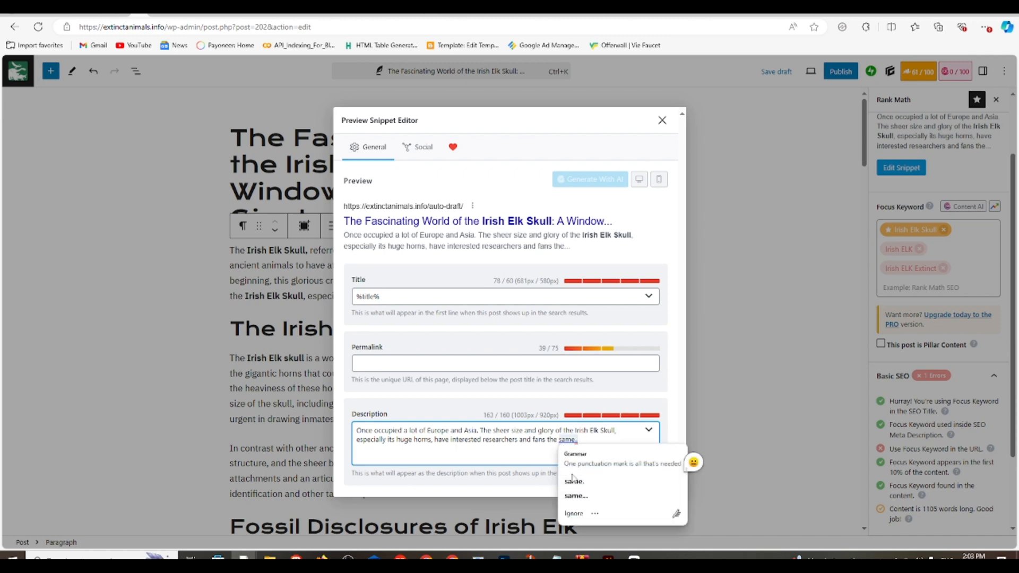
left_click(574, 481)
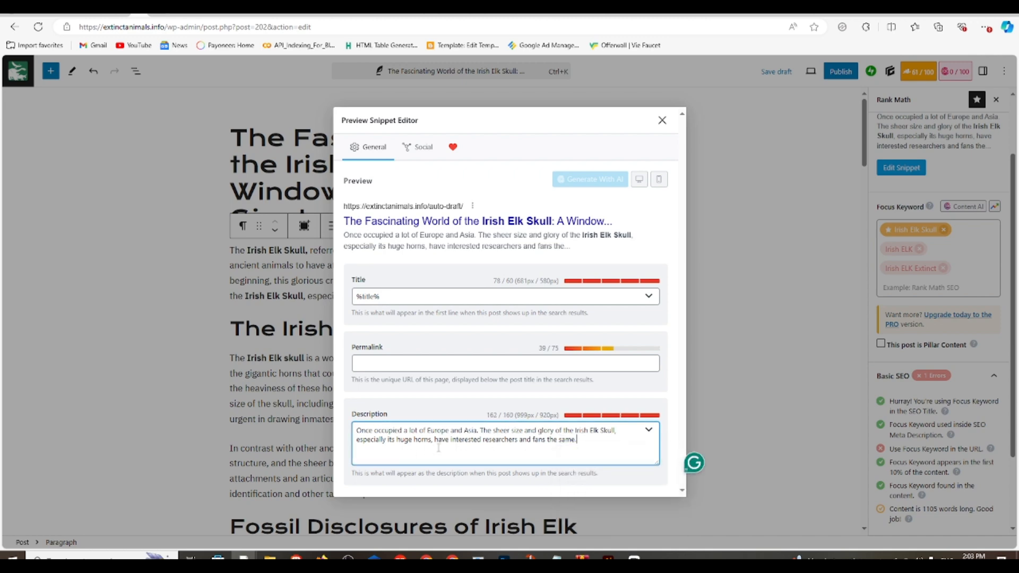
Step: Copy "Irish Elk Skull" from the snippet description into the permalink and close the snippet editor
left_click_drag(616, 430, 577, 433)
key("ctrl+c")
left_click(617, 430)
triple_click(615, 431)
left_click(615, 430)
left_click_drag(616, 430, 592, 434)
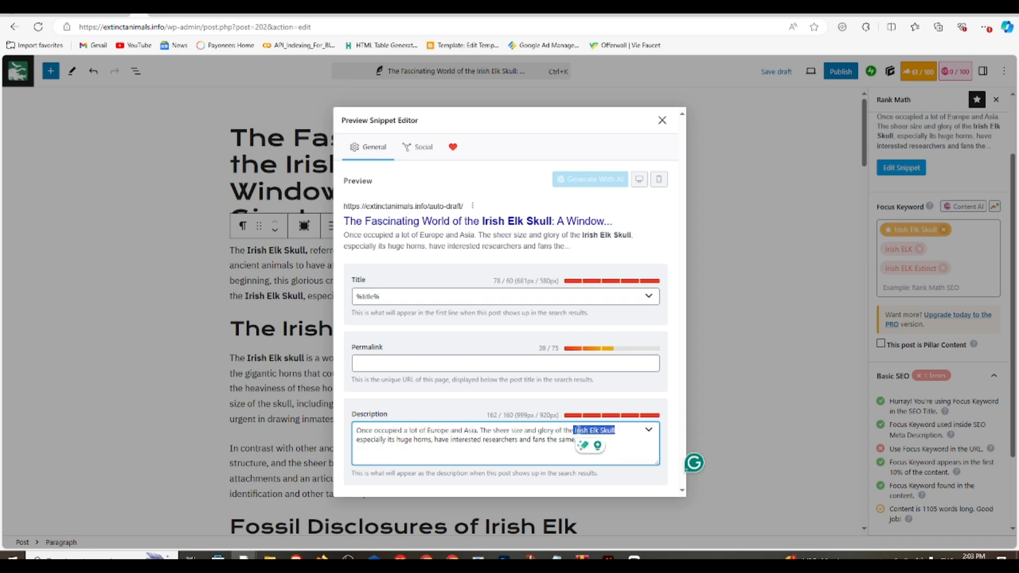
left_click(454, 364)
key("ctrl+v")
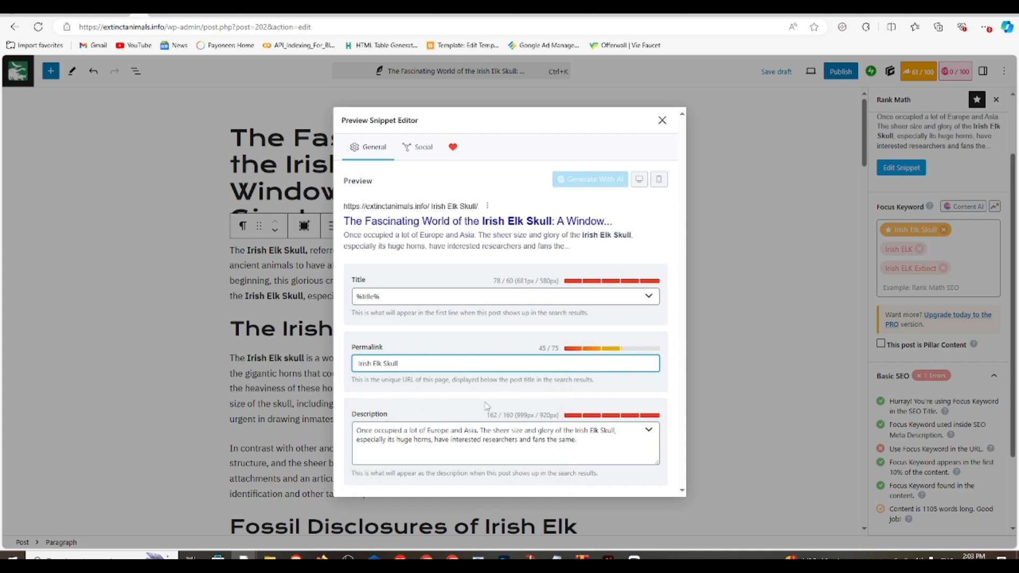
left_click(663, 121)
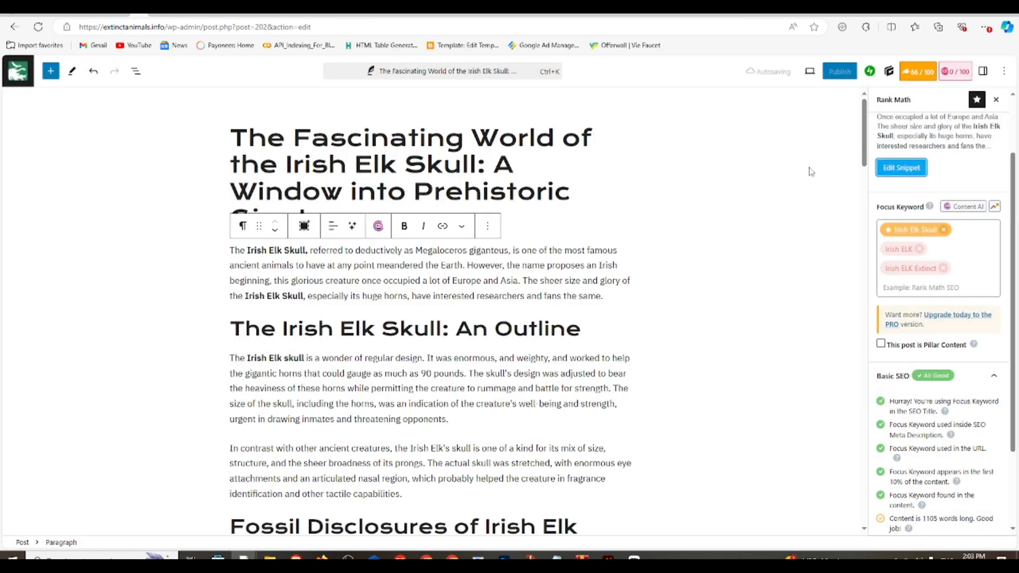
Step: Expand the additional SEO checks and delete "skull" after "Irish Elk's" in the outline section's second paragraph
scroll(956, 319, "down", 2)
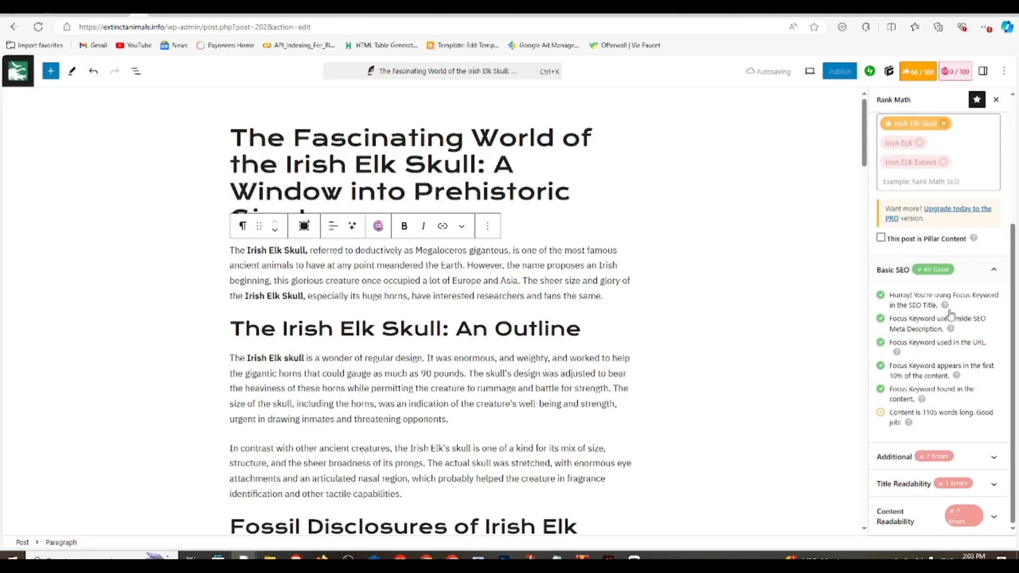
left_click(965, 466)
scroll(922, 318, "down", 4)
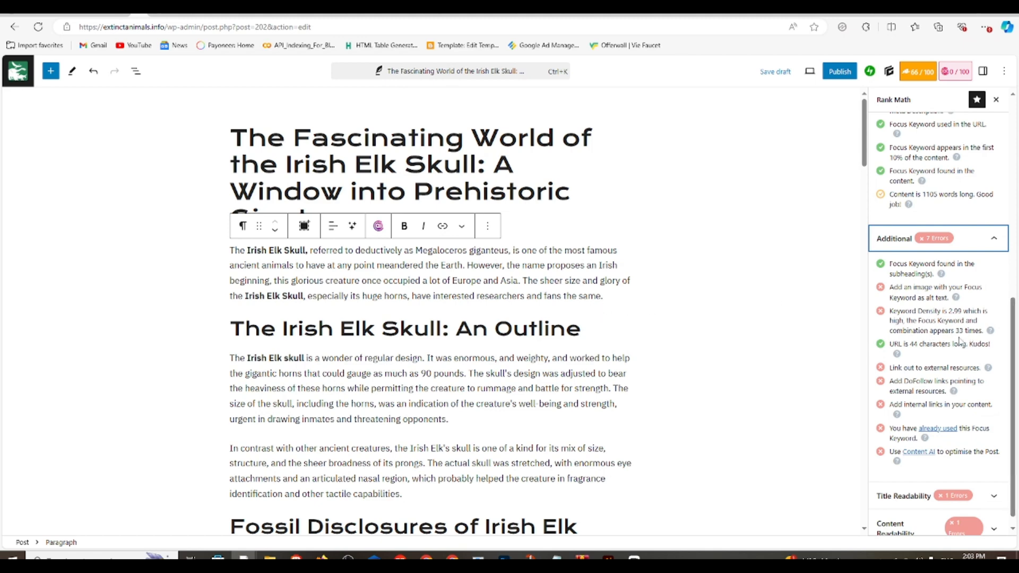
scroll(574, 357, "down", 4)
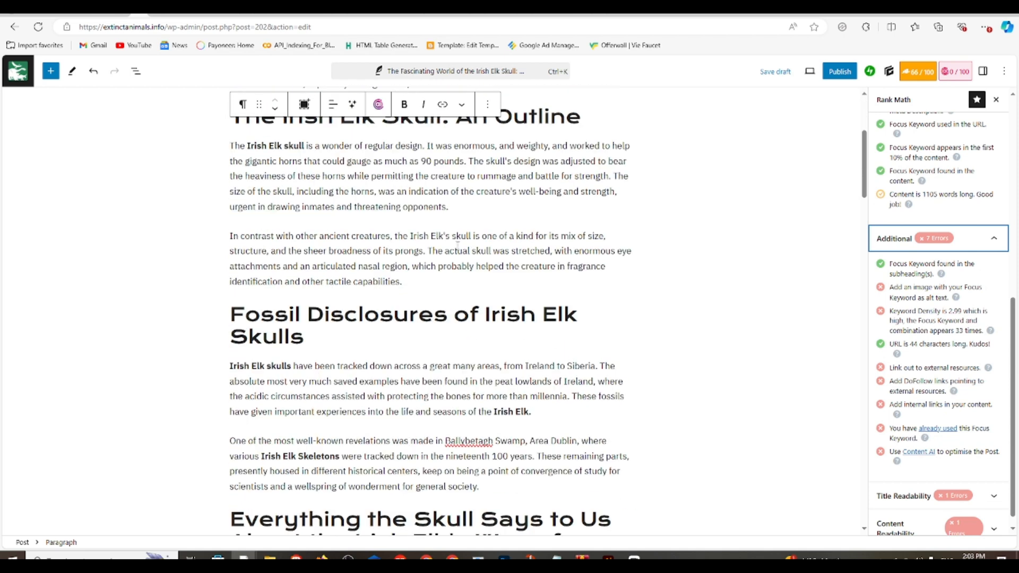
double_click(460, 236)
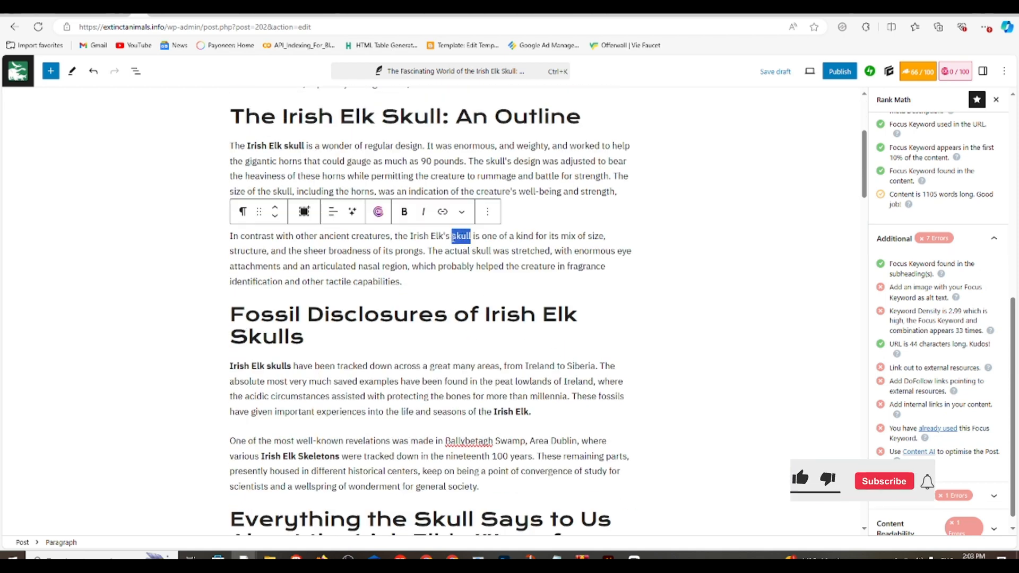
key("BackSpace")
key("BackSpace")
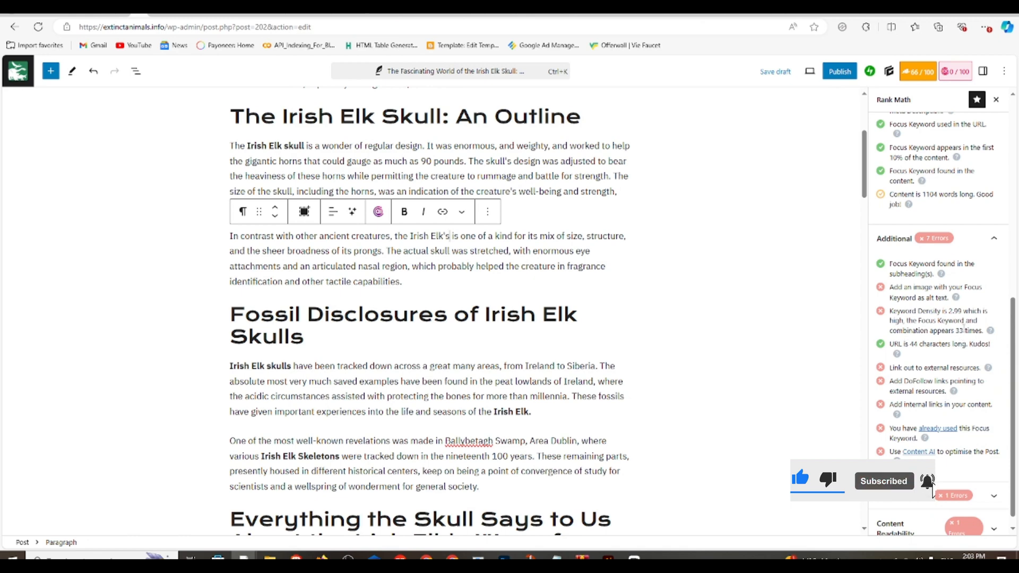
Step: Shorten the bold "Irish Elk skulls" that opens the Fossil Disclosures section to "Irish Elk"
scroll(934, 287, "up", 5)
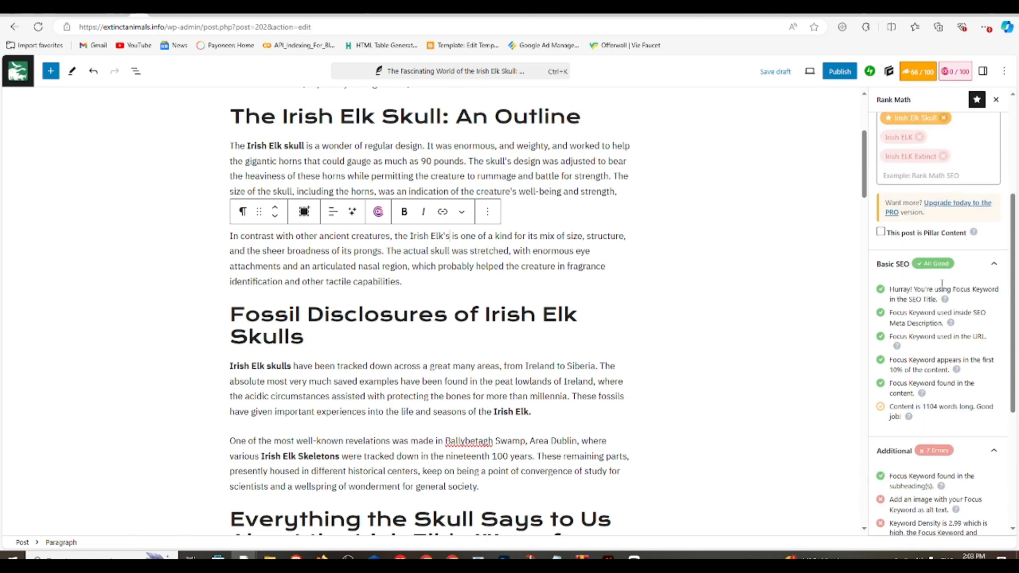
scroll(951, 308, "down", 5)
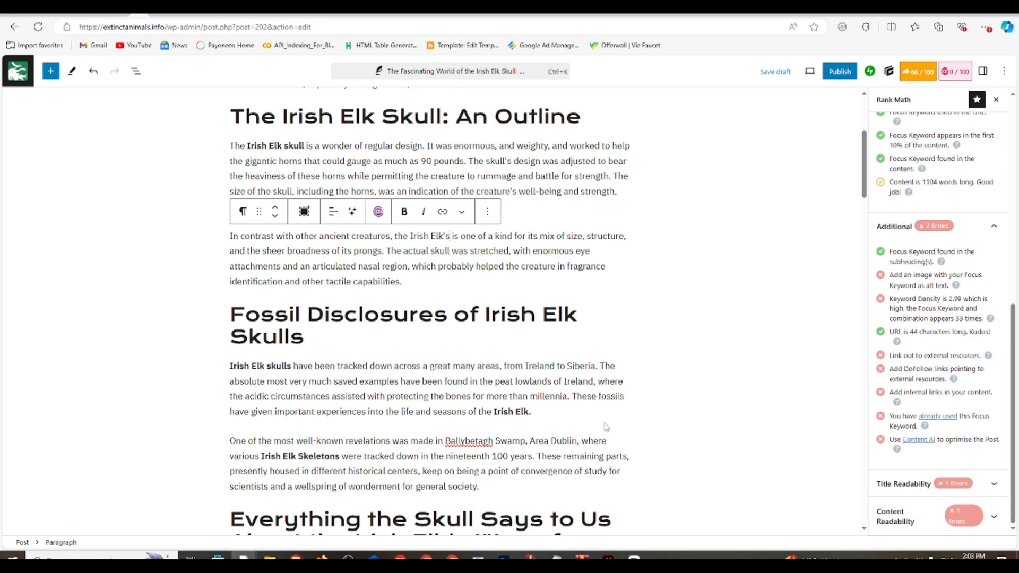
scroll(606, 428, "down", 3)
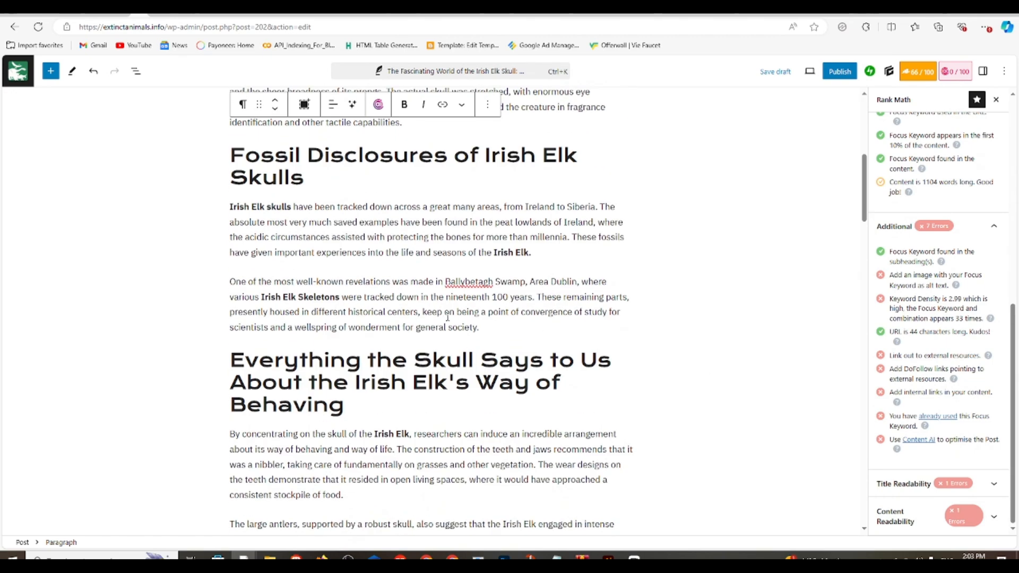
scroll(448, 317, "down", 1)
scroll(447, 317, "down", 2)
scroll(293, 175, "up", 4)
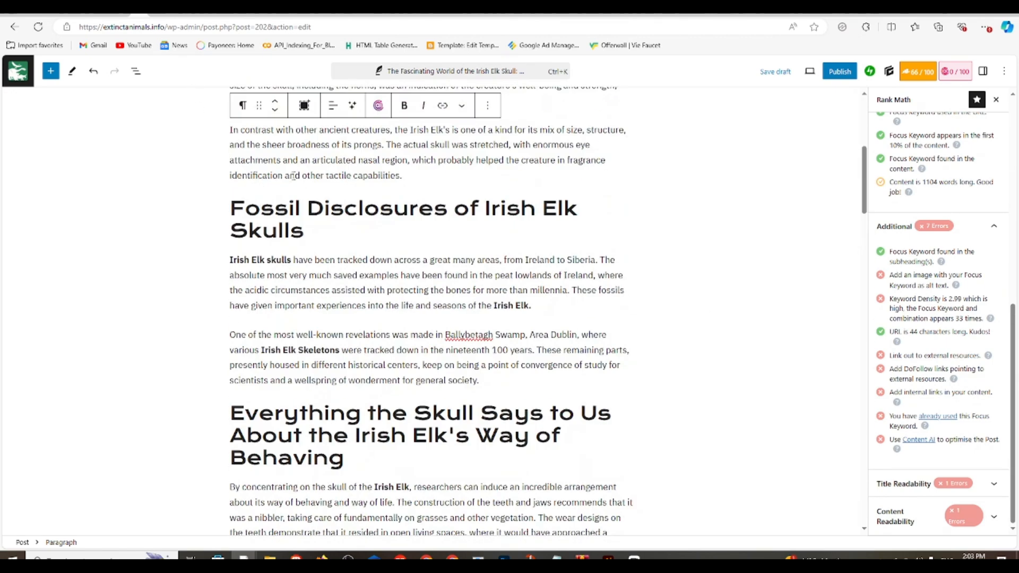
left_click(291, 260)
key("BackSpace")
key("BackSpace")
key("BackSpace")
key("BackSpace")
key("BackSpace")
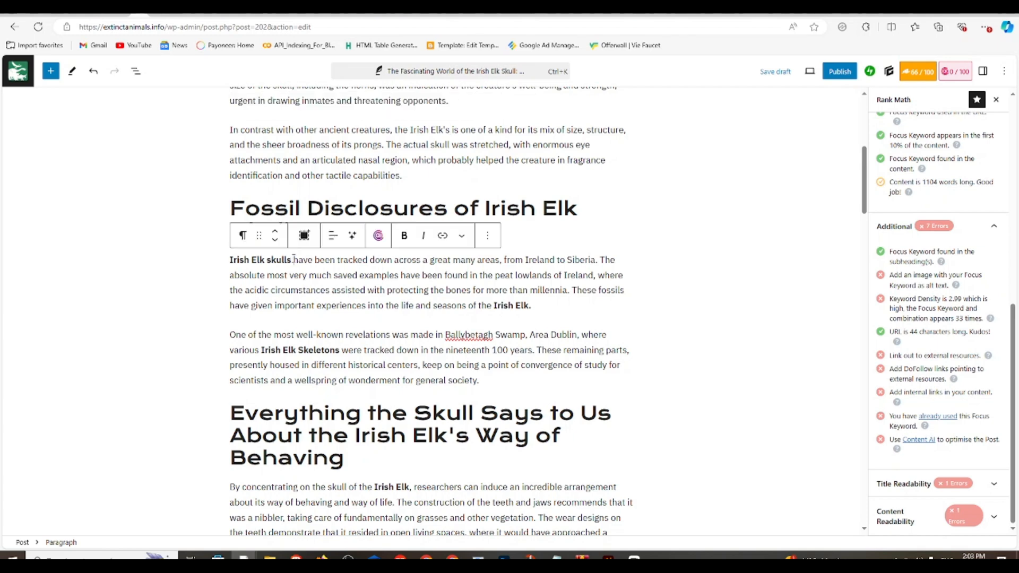
key("BackSpace")
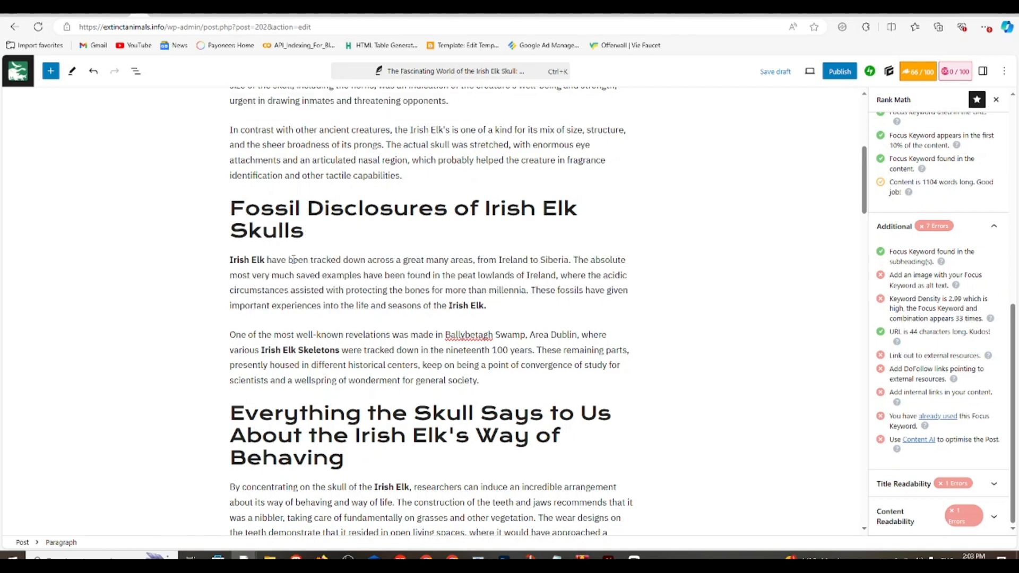
Step: Open the site's posts list in a separate tab and copy the view link of the published post "The Majestic "Irish Elk Skull" 2024"
scroll(625, 392, "down", 2)
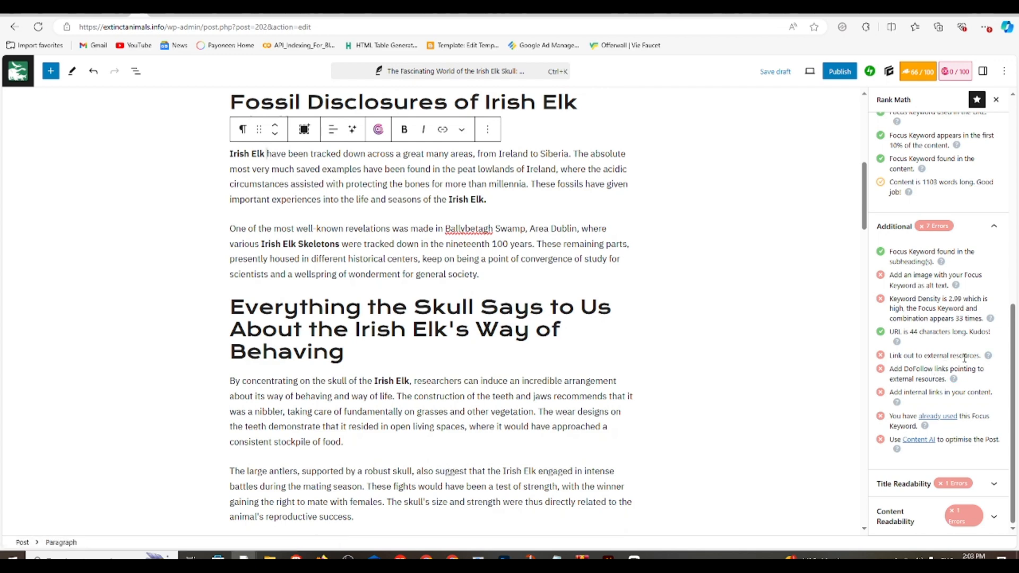
right_click(19, 72)
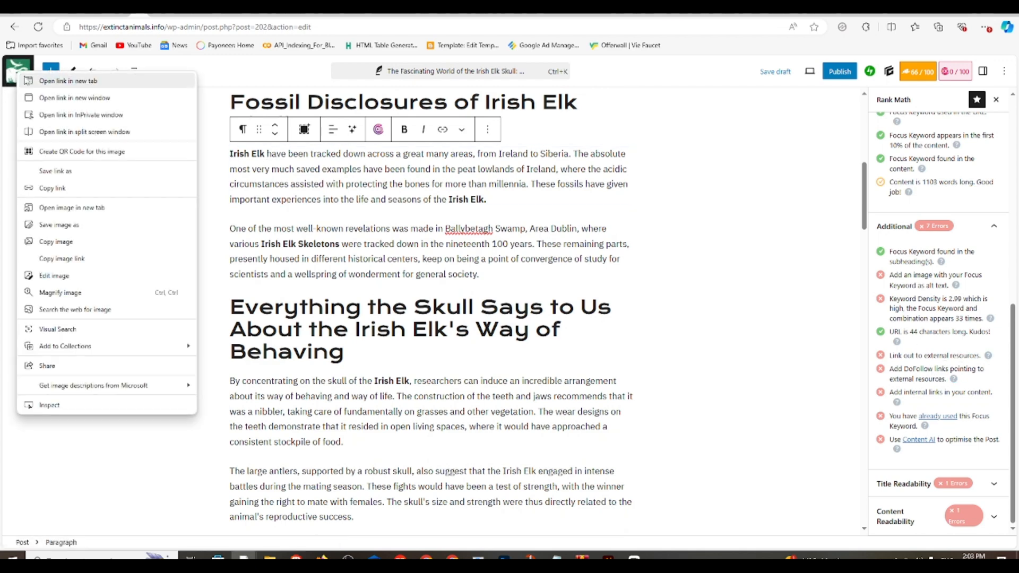
key("Escape")
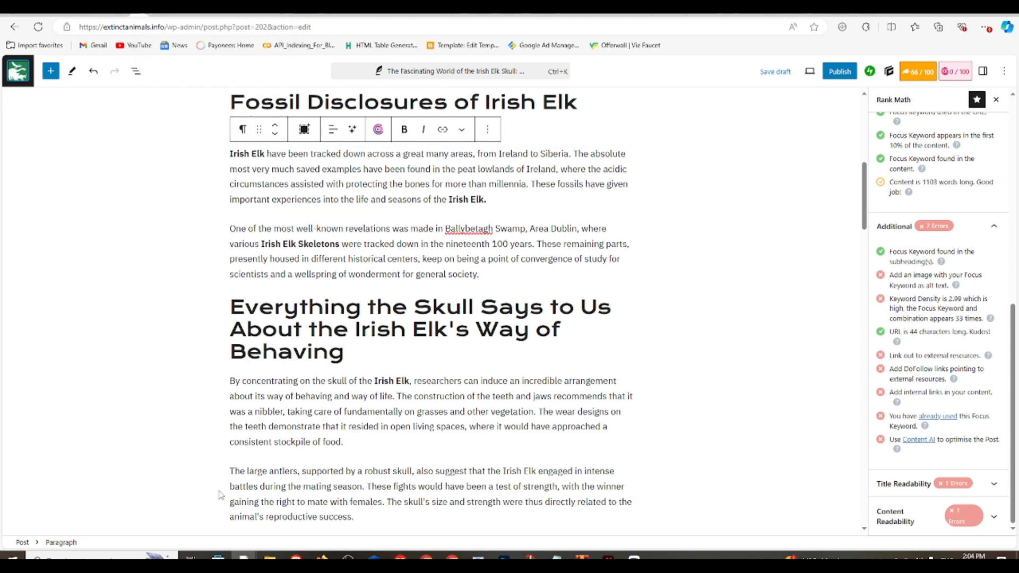
left_click(158, 15)
scroll(405, 436, "down", 3)
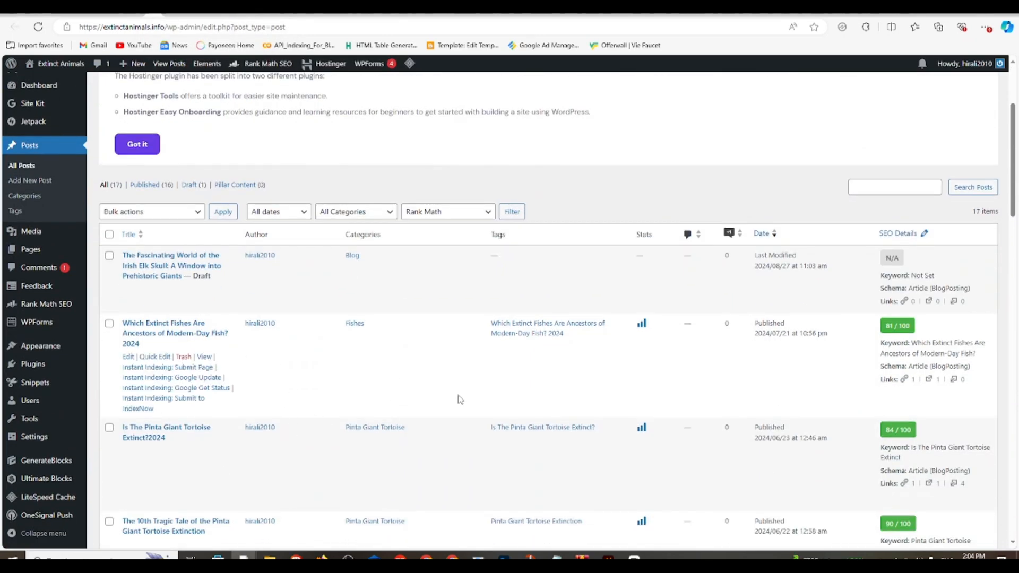
scroll(382, 391, "down", 14)
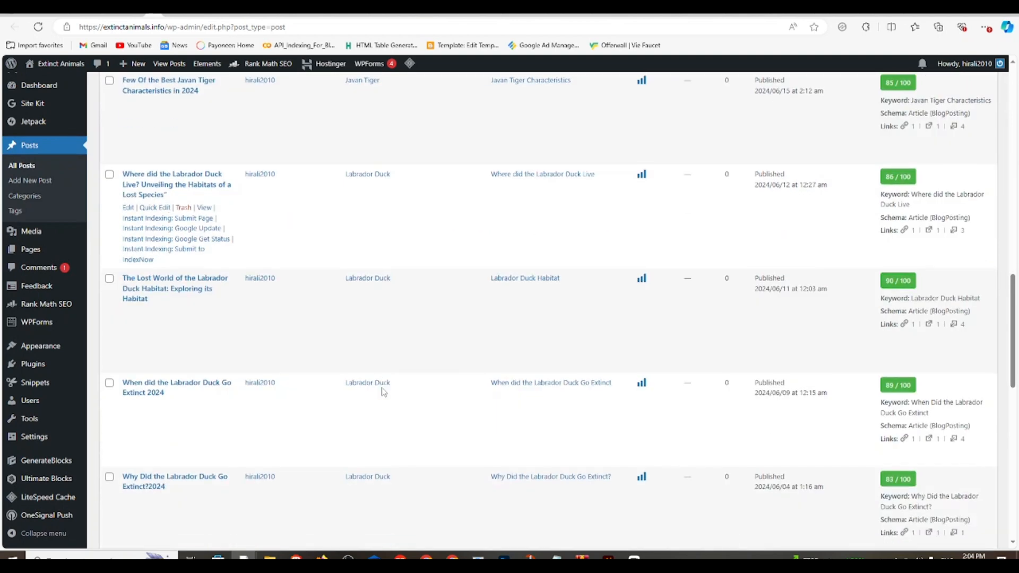
scroll(383, 392, "down", 7)
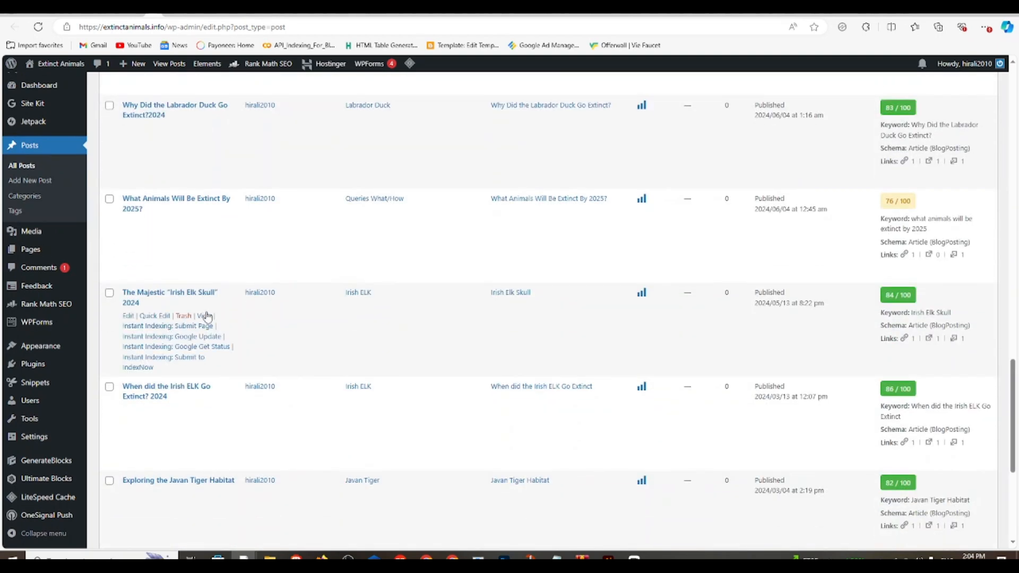
right_click(207, 316)
left_click(250, 405)
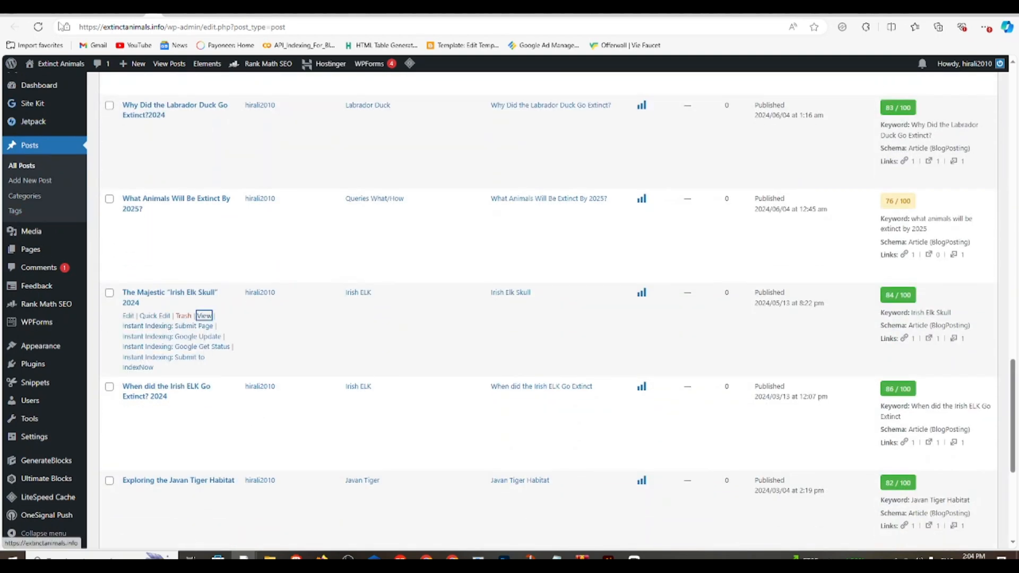
left_click(144, 14)
scroll(466, 377, "down", 5)
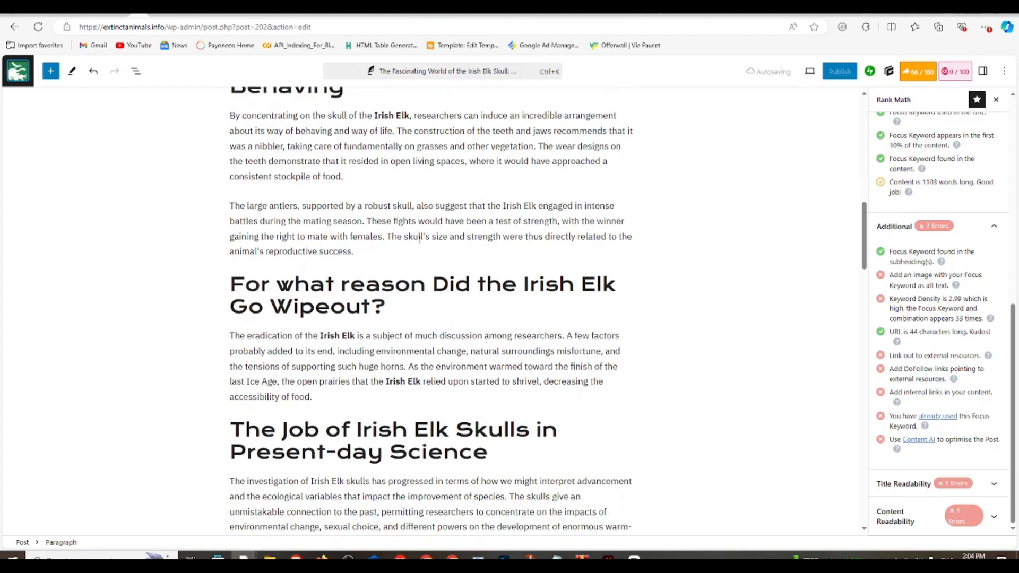
left_click_drag(504, 205, 536, 206)
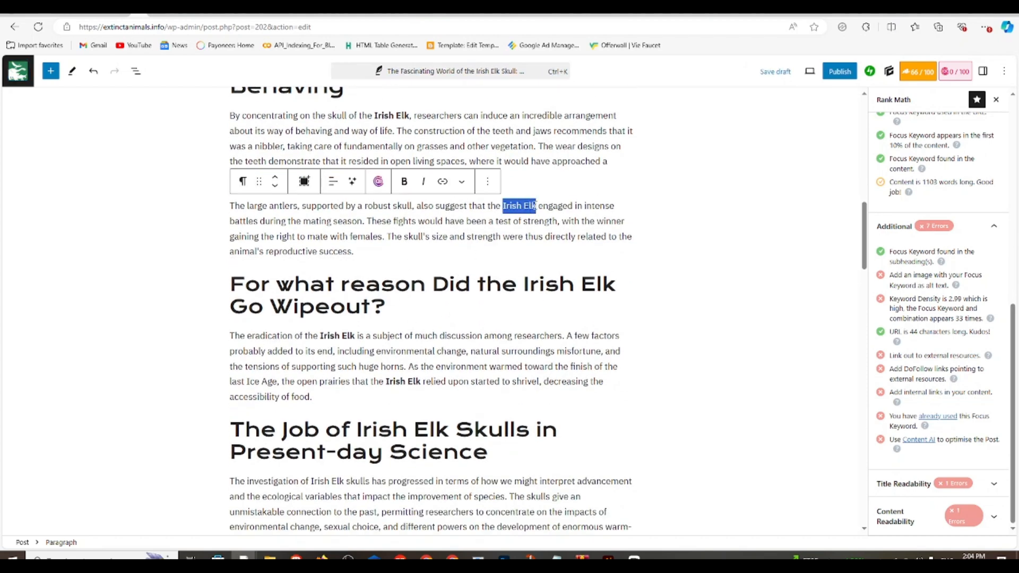
left_click_drag(374, 115, 410, 116)
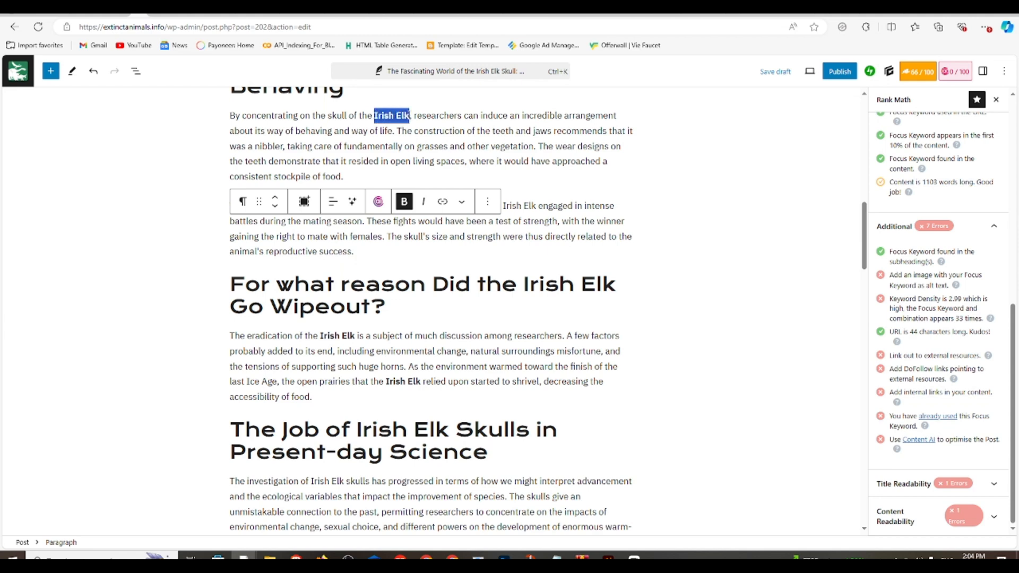
left_click(442, 203)
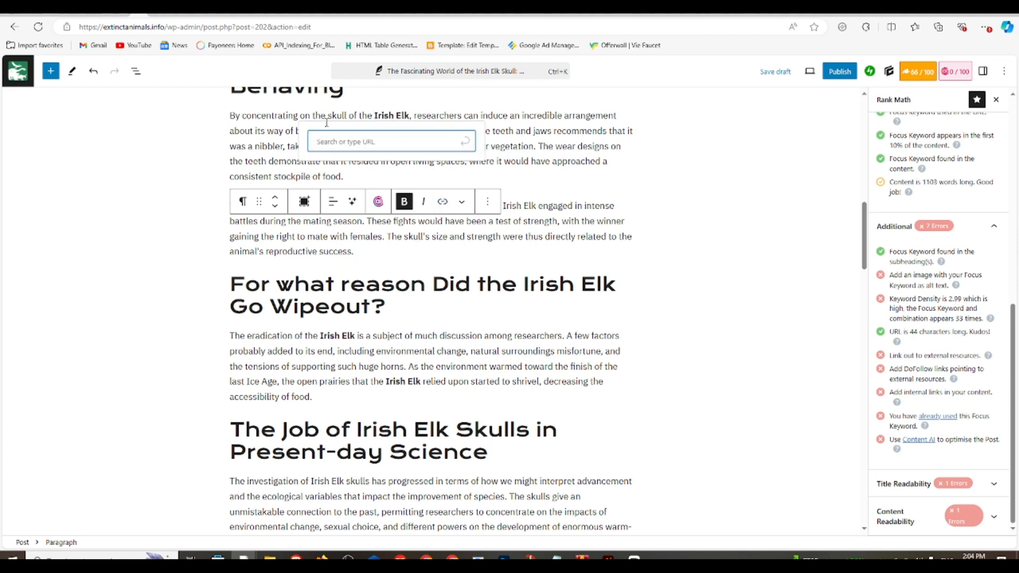
right_click(350, 140)
left_click(390, 222)
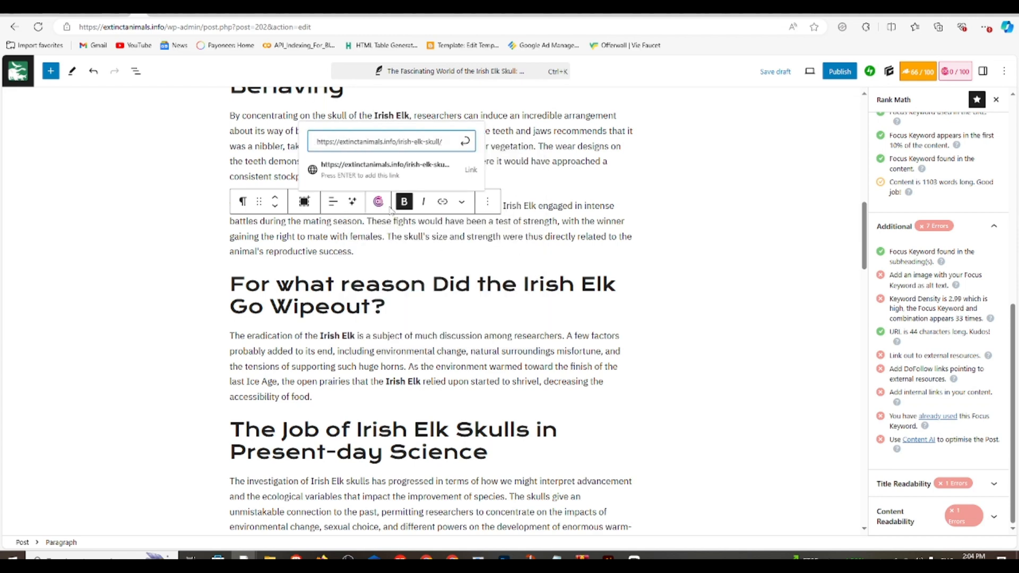
key("Return")
left_click(781, 174)
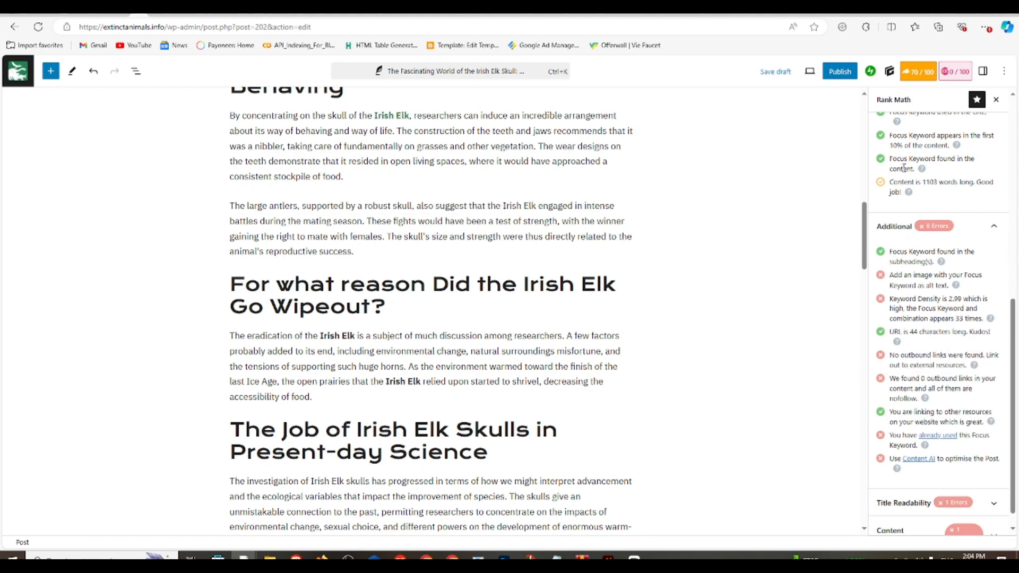
Step: Switch to the blank YouTube Thumbnail design in Canva and search the elements for "IRISH ELK SKULL"
scroll(927, 361, "down", 1)
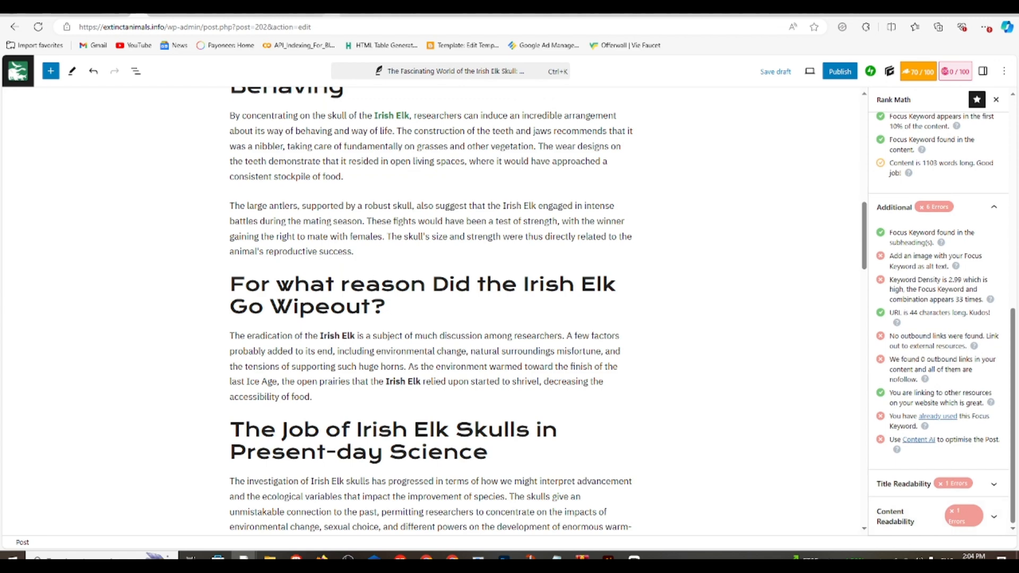
left_click(366, 9)
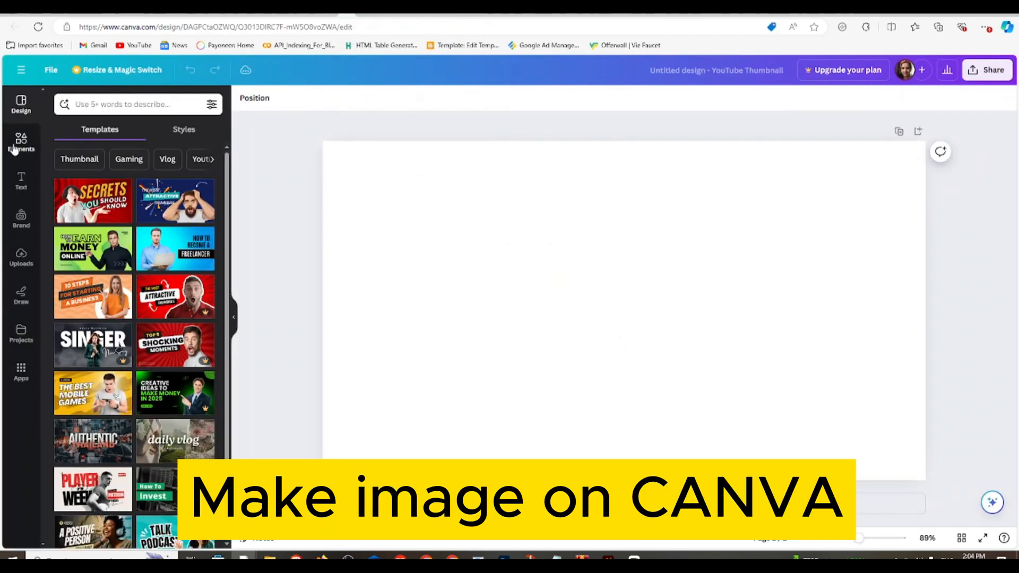
left_click(16, 142)
left_click(112, 104)
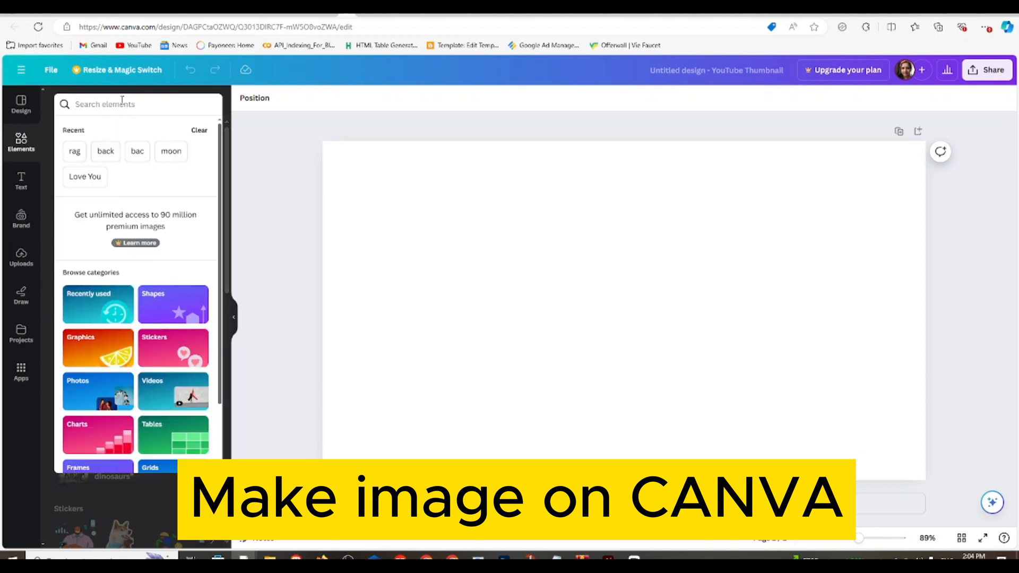
type("IRISJH")
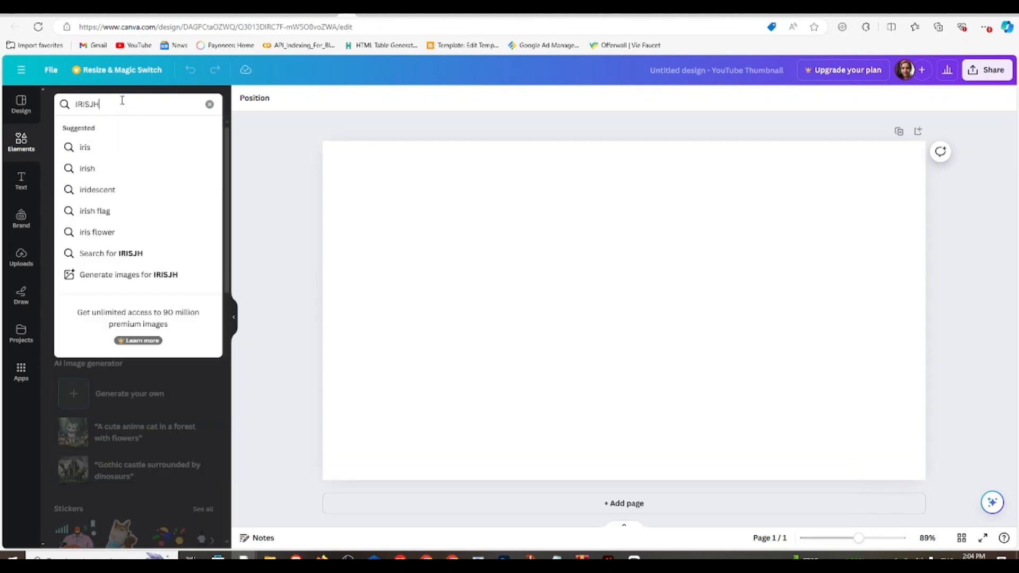
key("BackSpace")
key("BackSpace")
type("H")
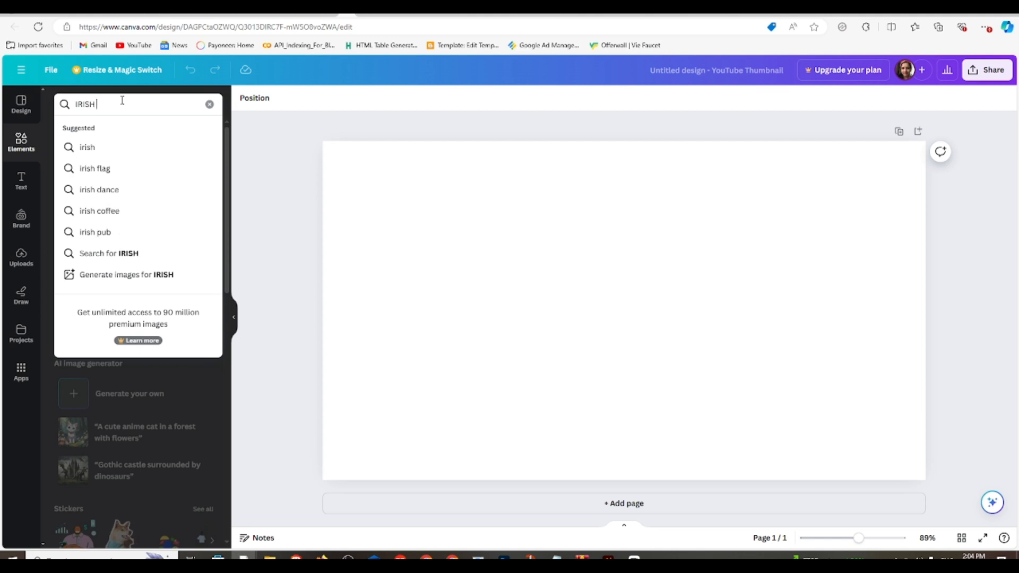
type(" ELK SKULL")
key("Return")
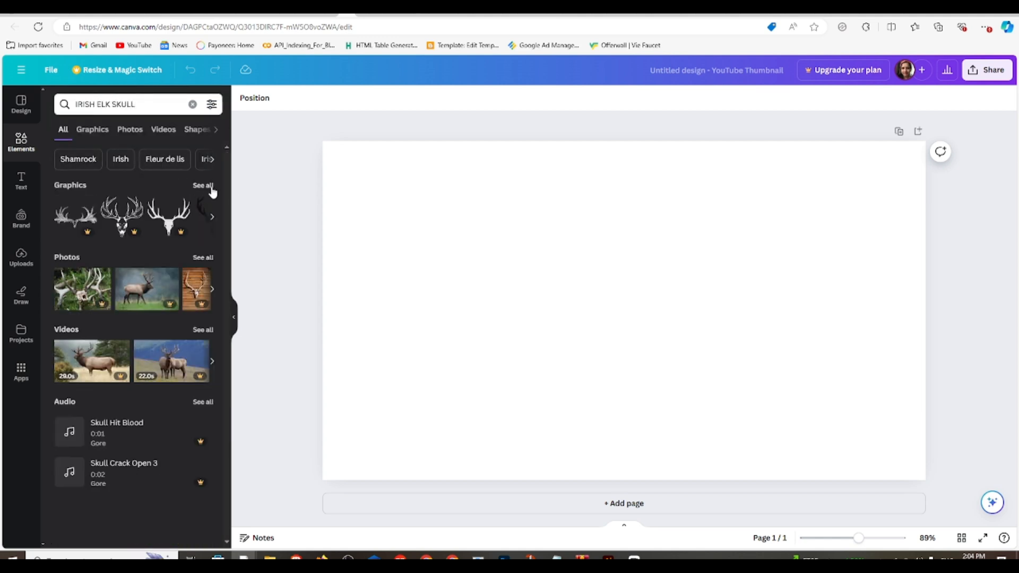
Step: From the photo results, add the free photo of an elk standing in a grassy field and place it on the right of the page
left_click(207, 186)
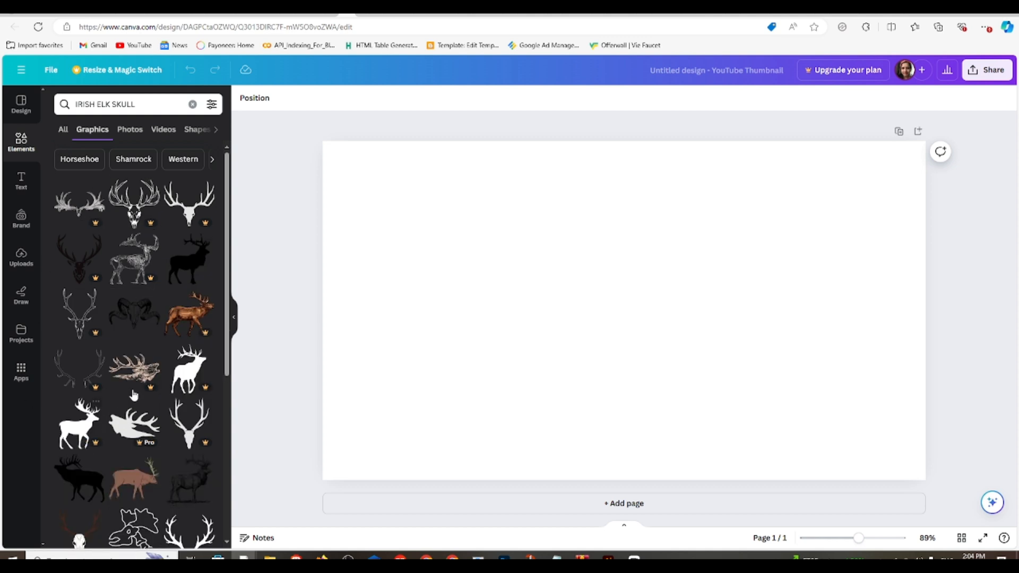
left_click(136, 129)
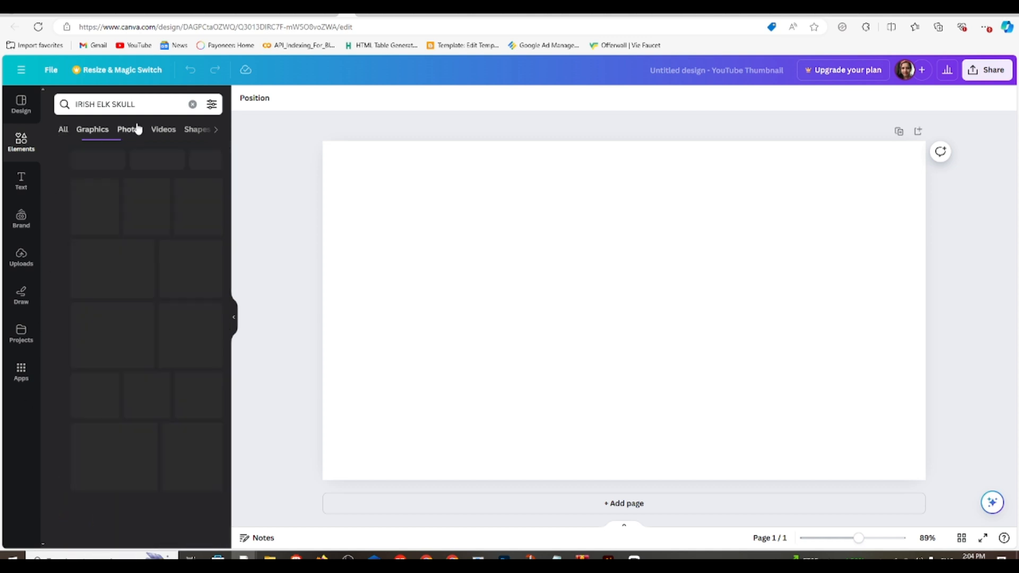
scroll(103, 466, "down", 10)
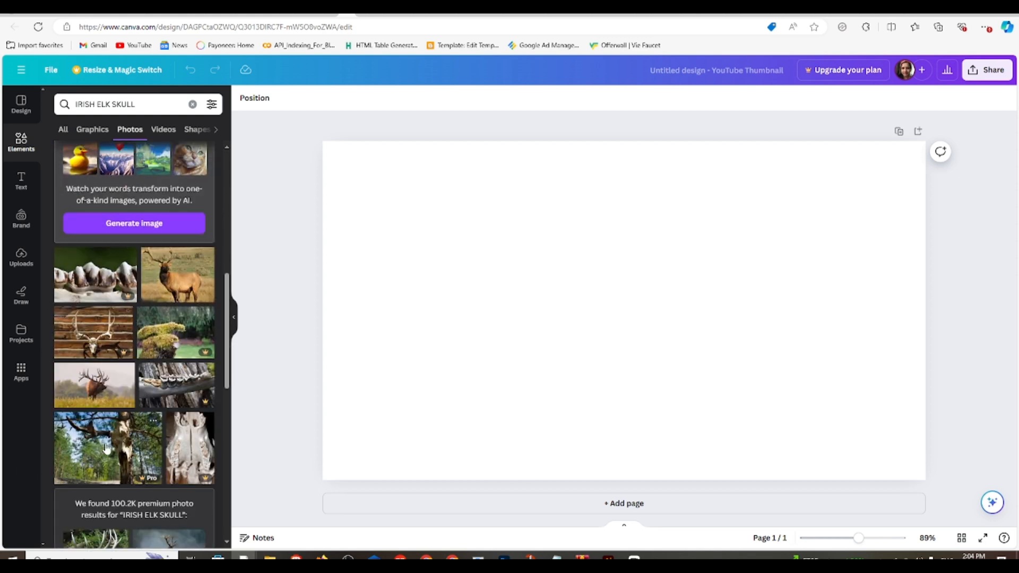
left_click(179, 292)
left_click_drag(552, 344, 666, 351)
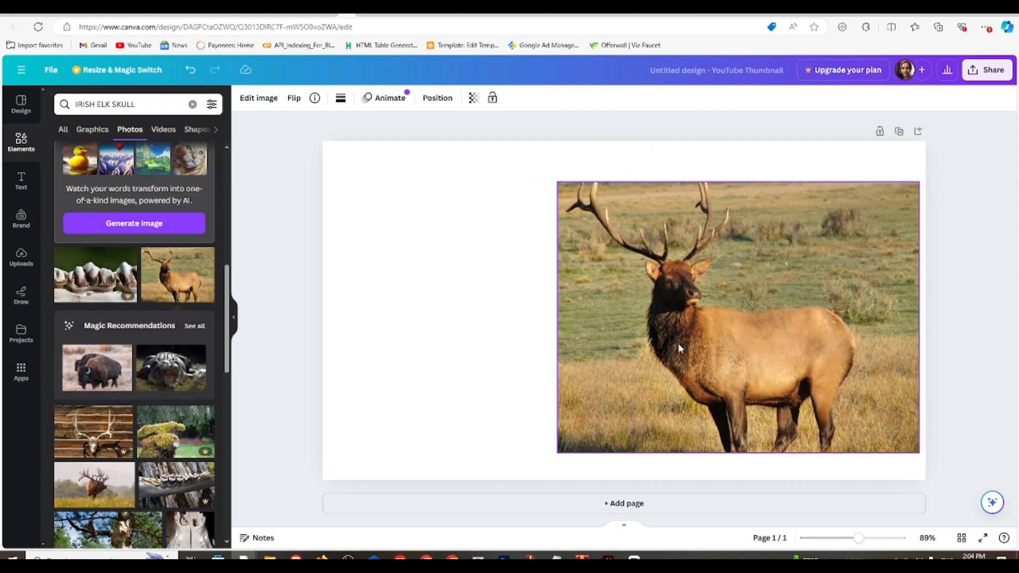
Step: Look through the remaining photo results and the Canva apps catalogue for another source of free images
scroll(115, 429, "down", 5)
scroll(115, 428, "down", 4)
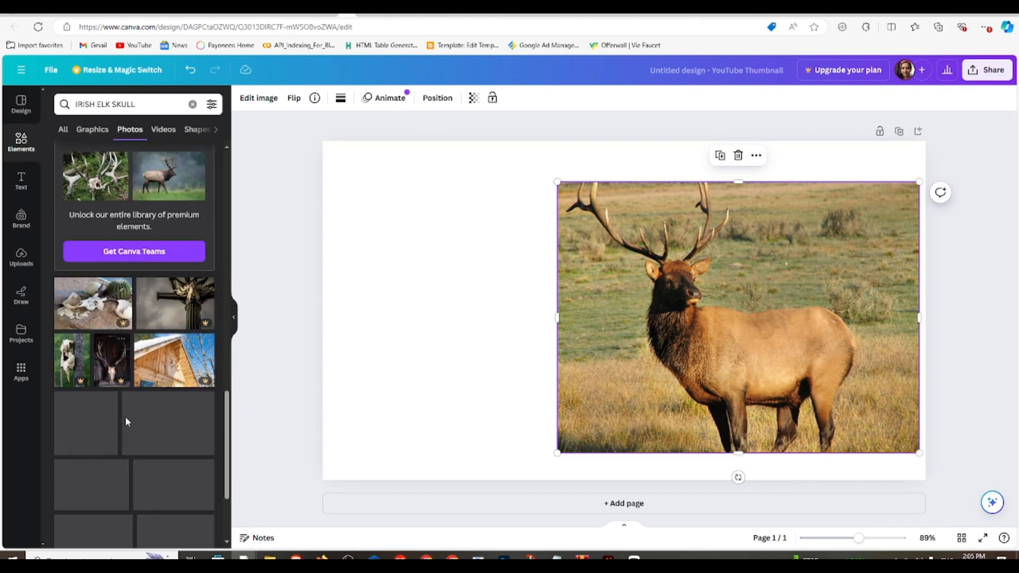
left_click(21, 372)
scroll(118, 432, "down", 4)
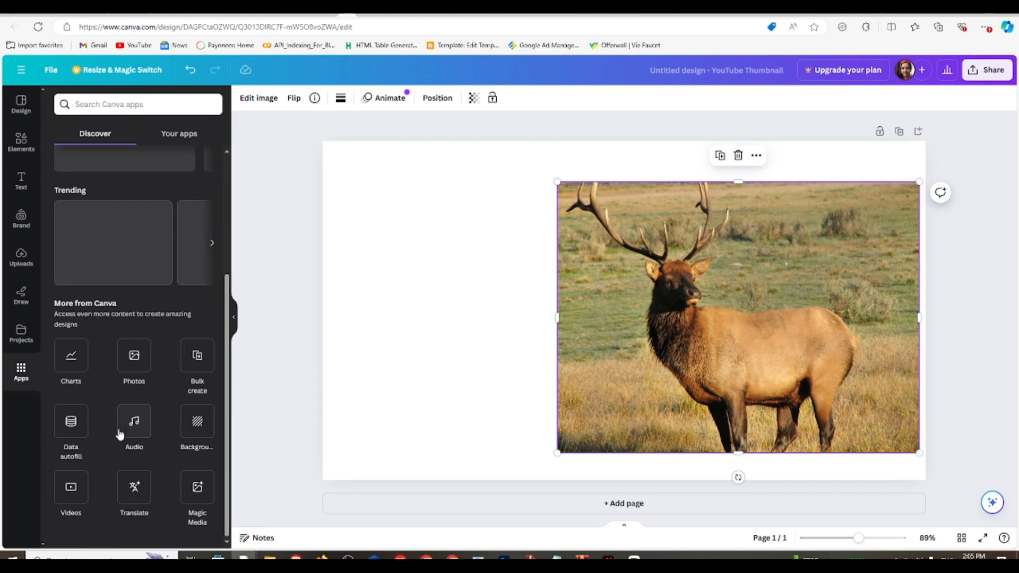
scroll(145, 451, "up", 4)
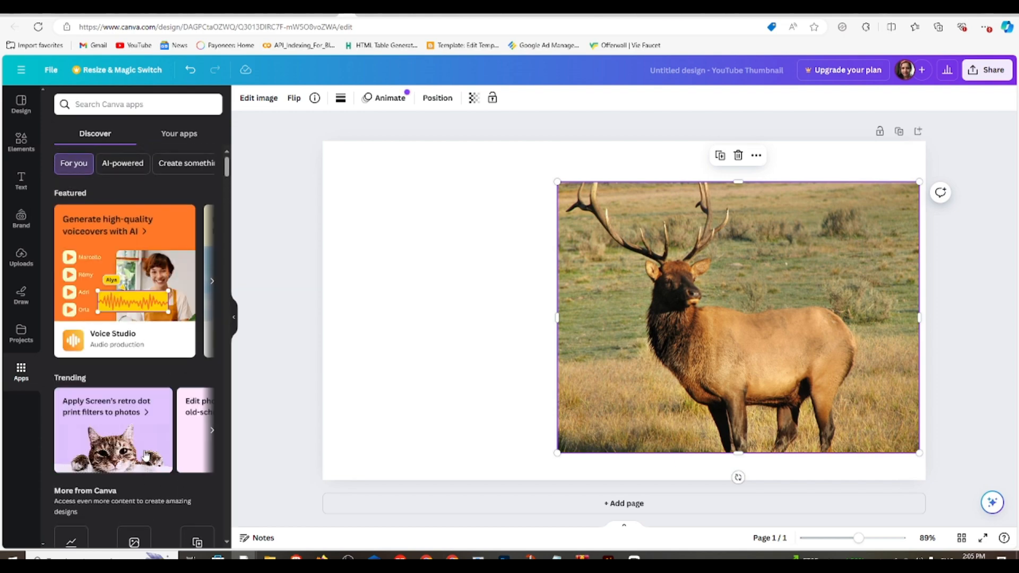
scroll(135, 422, "down", 10)
scroll(112, 399, "up", 8)
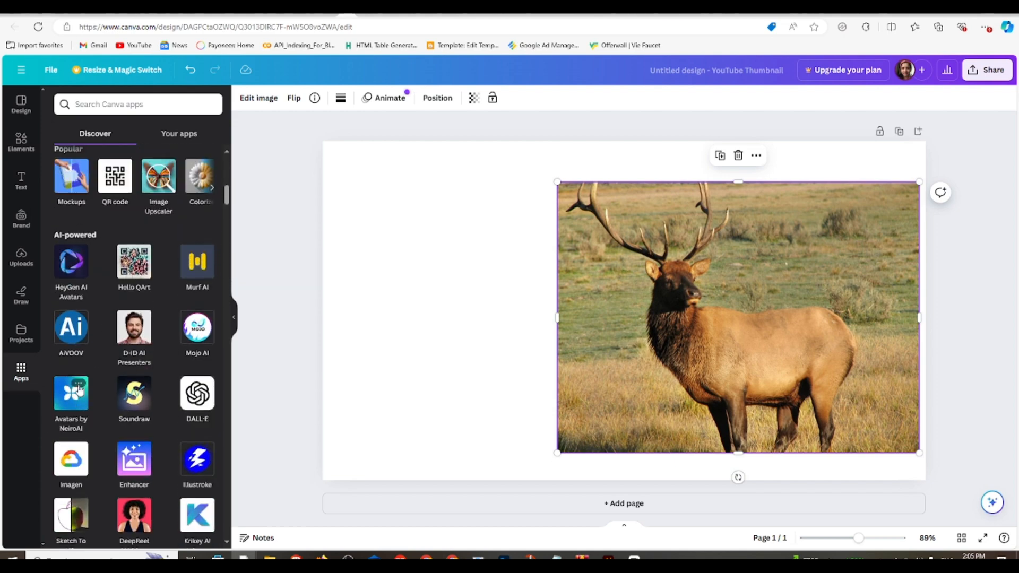
scroll(149, 404, "down", 8)
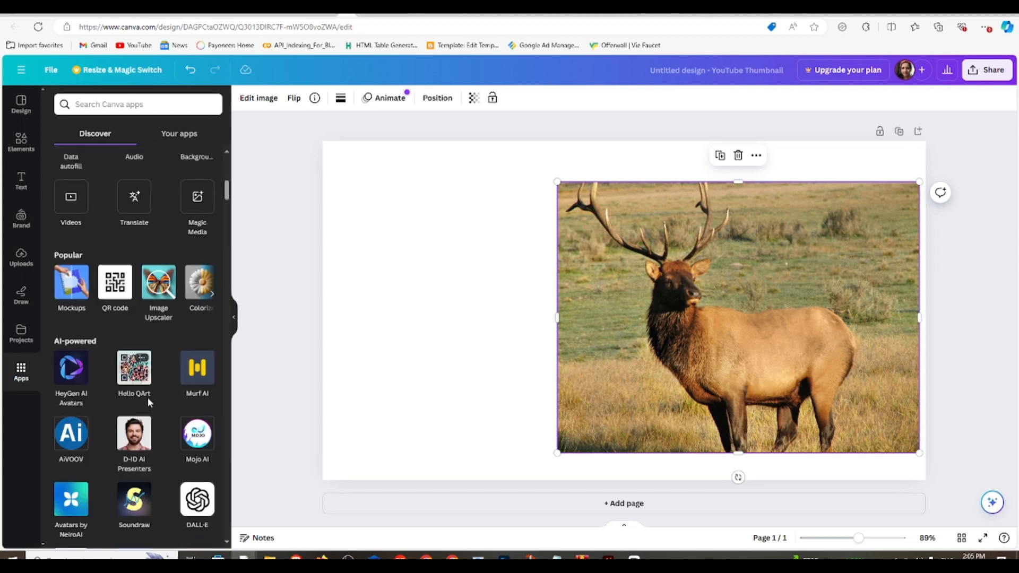
scroll(148, 403, "down", 12)
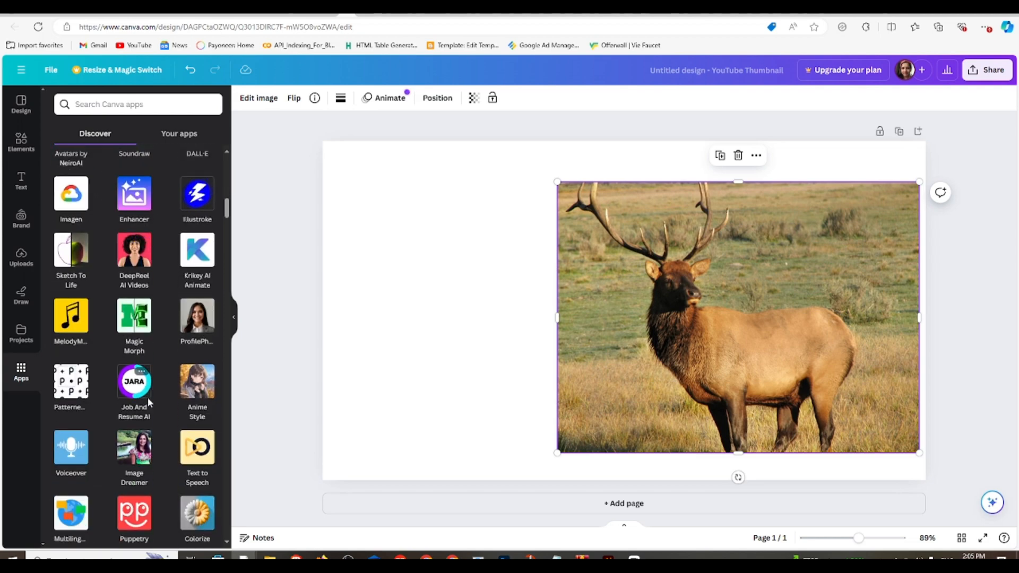
scroll(148, 403, "up", 10)
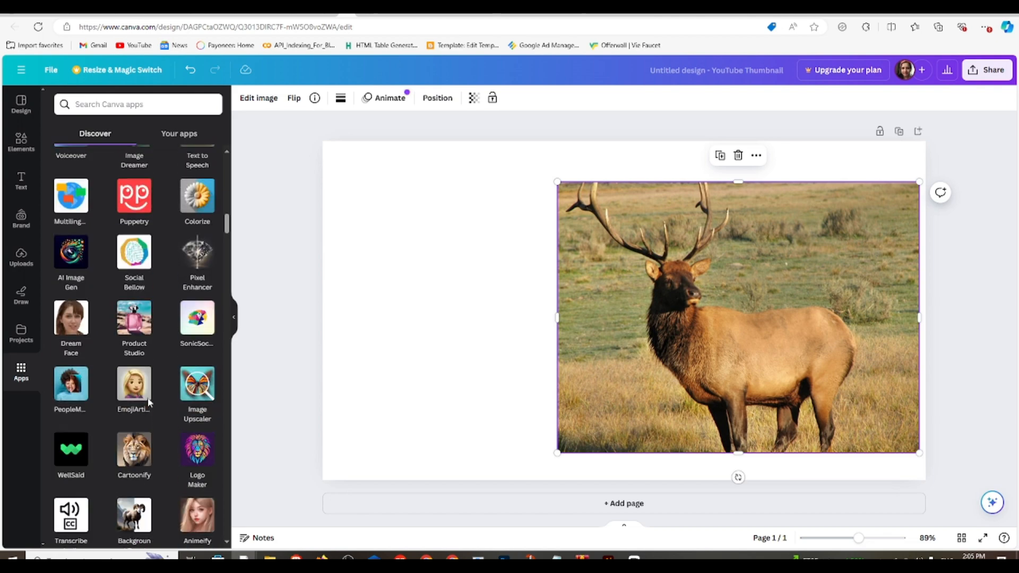
scroll(149, 404, "up", 8)
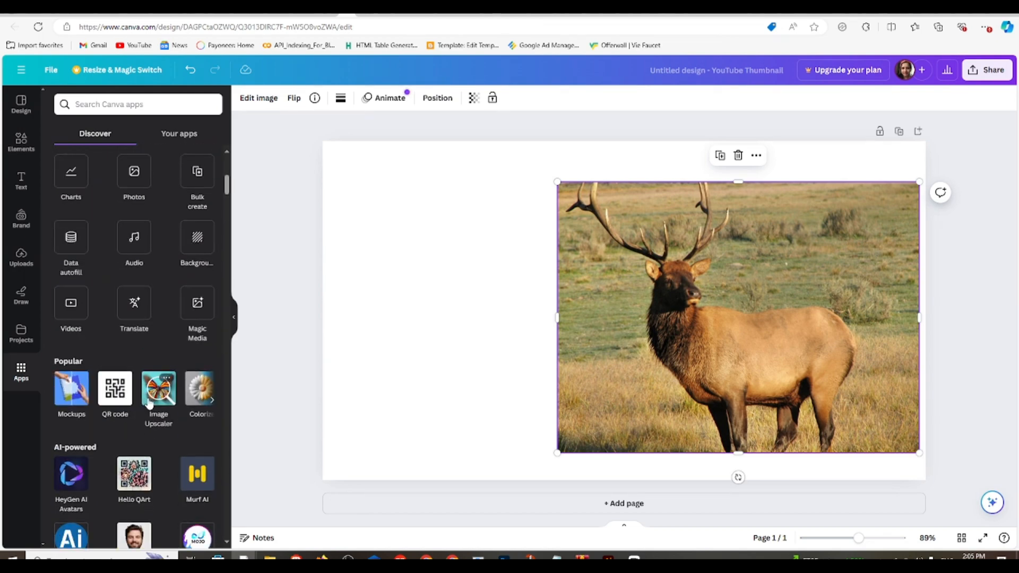
scroll(148, 398, "down", 8)
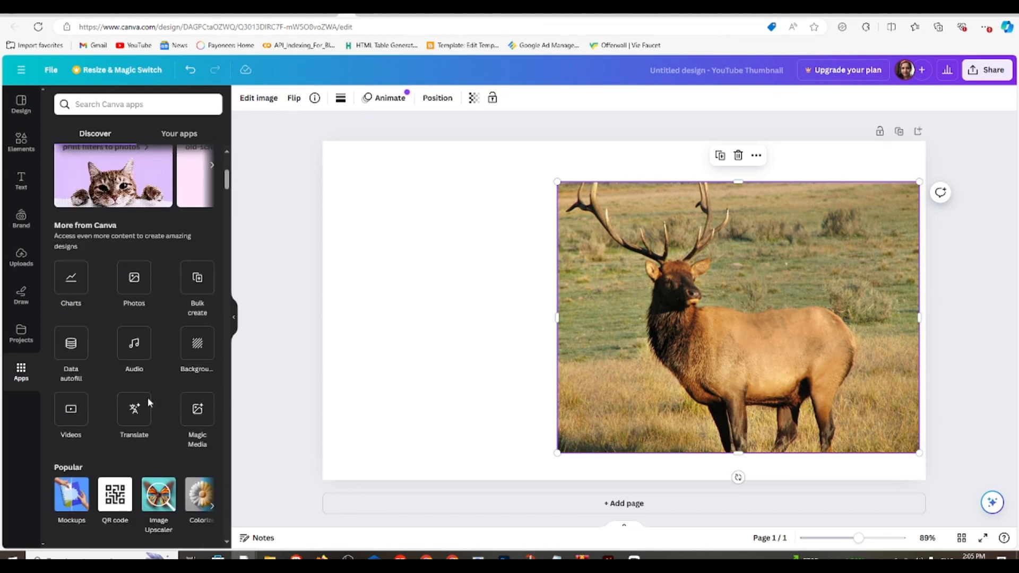
left_click(170, 141)
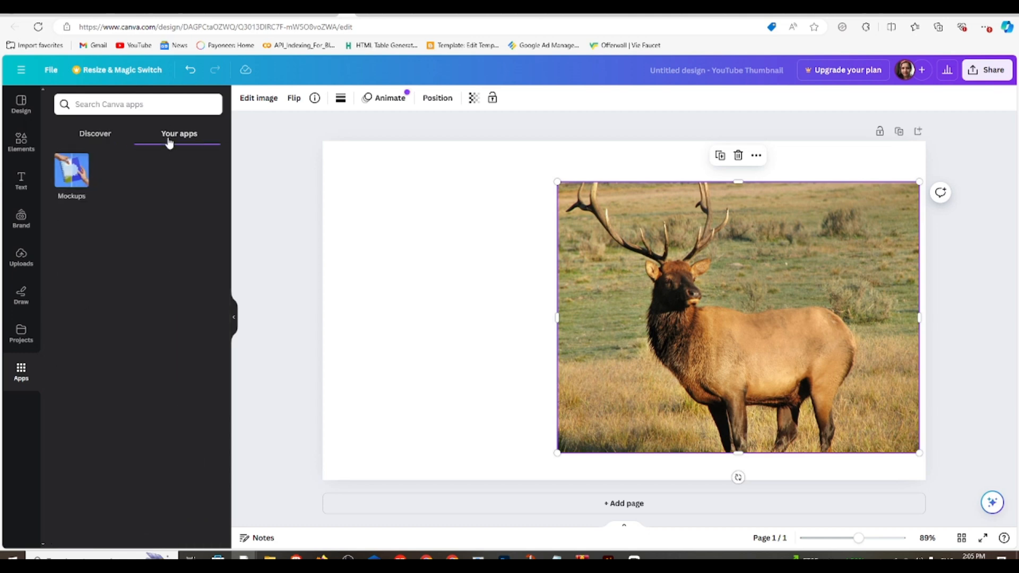
left_click(85, 137)
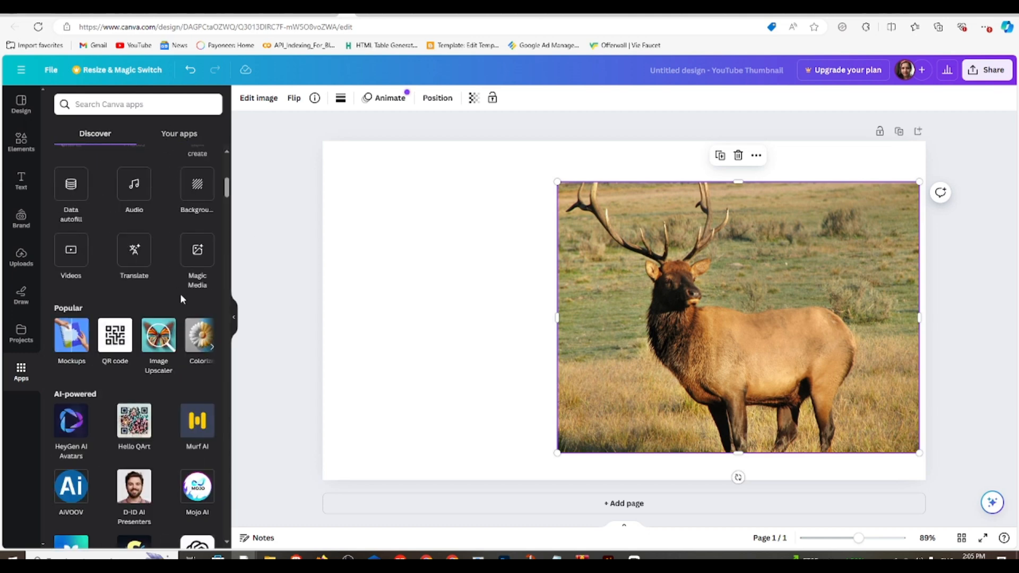
scroll(180, 294, "down", 10)
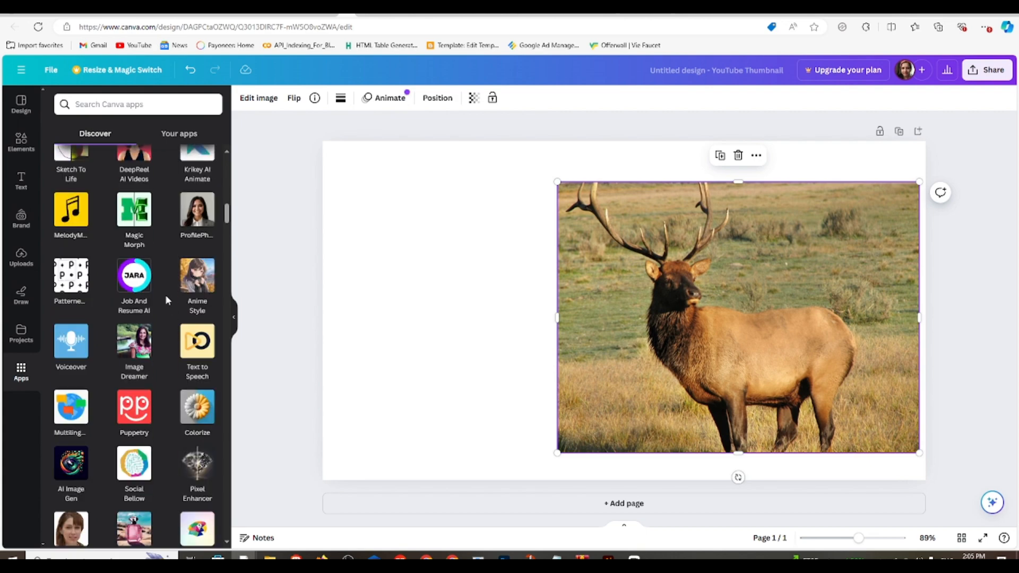
scroll(164, 294, "down", 8)
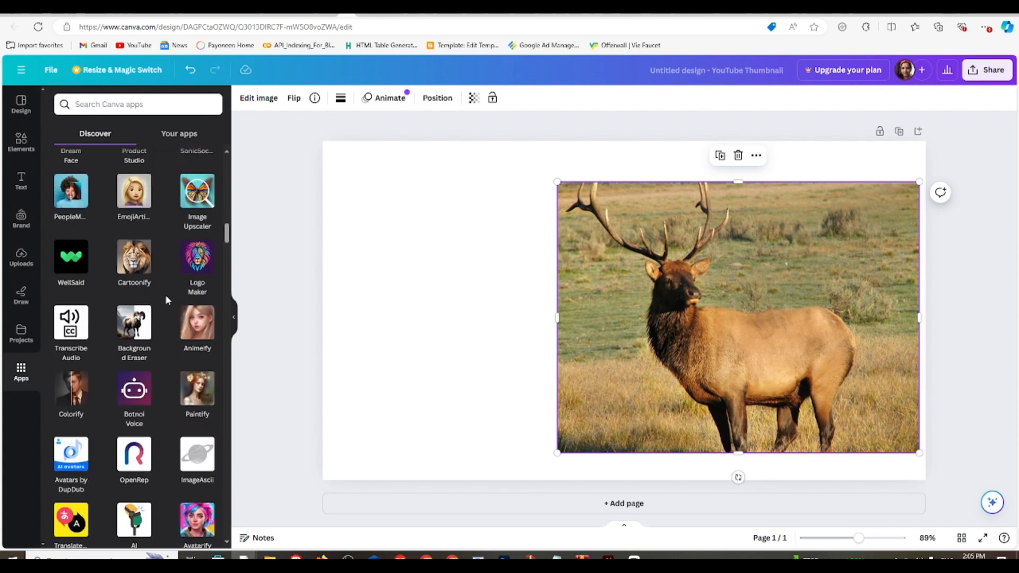
scroll(164, 295, "down", 8)
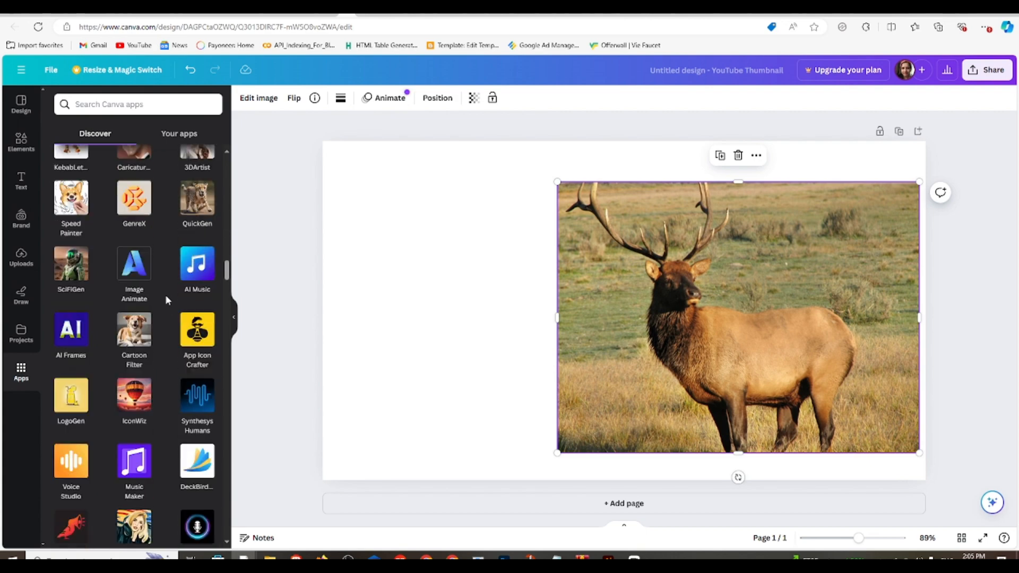
scroll(166, 301, "down", 10)
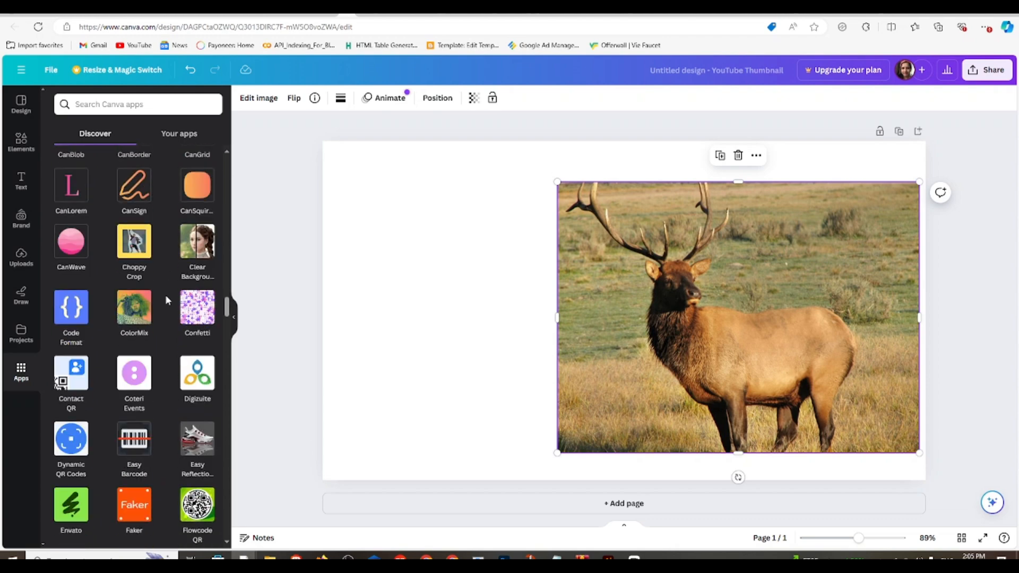
scroll(167, 300, "down", 10)
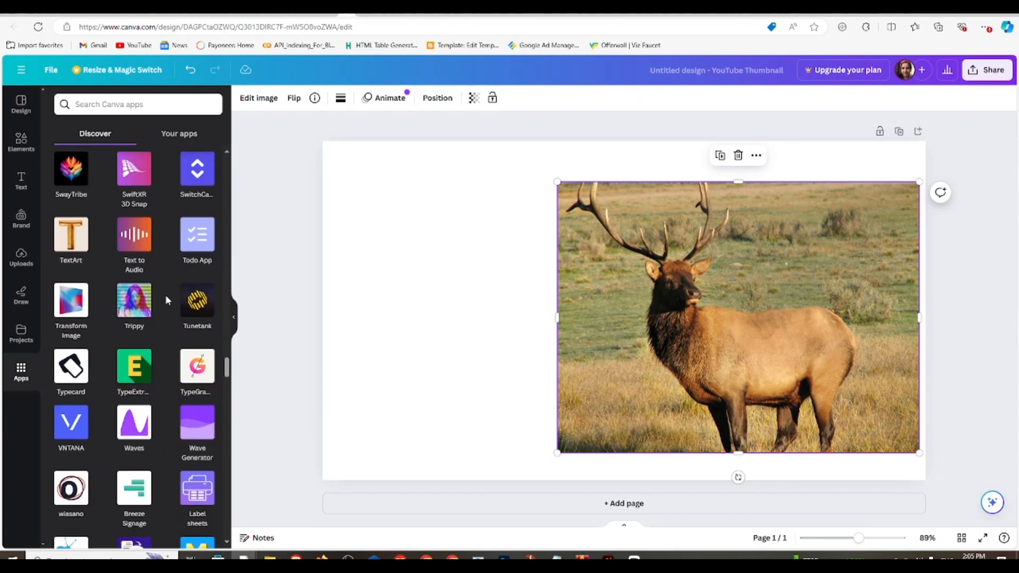
scroll(164, 295, "down", 10)
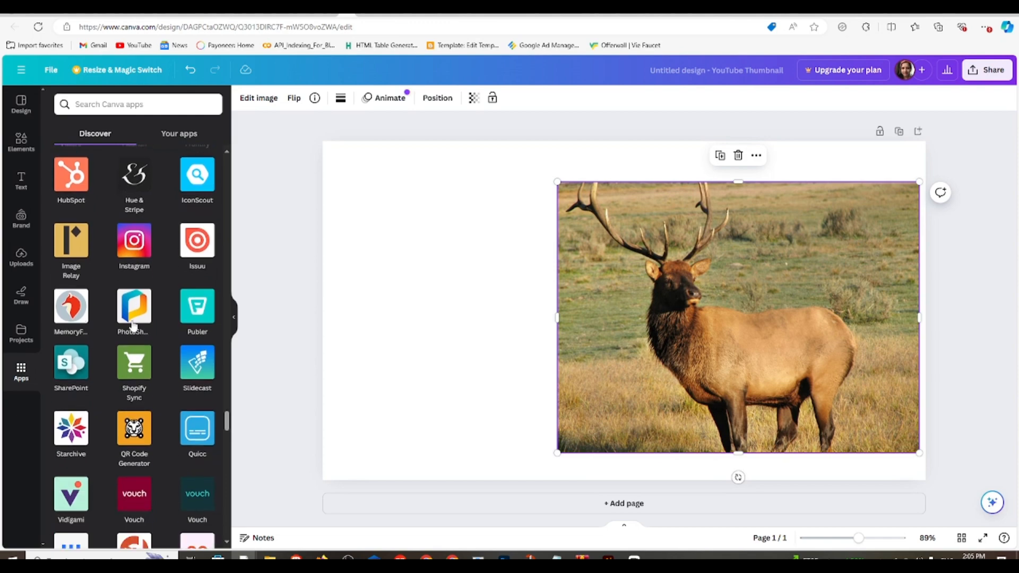
scroll(163, 402, "down", 15)
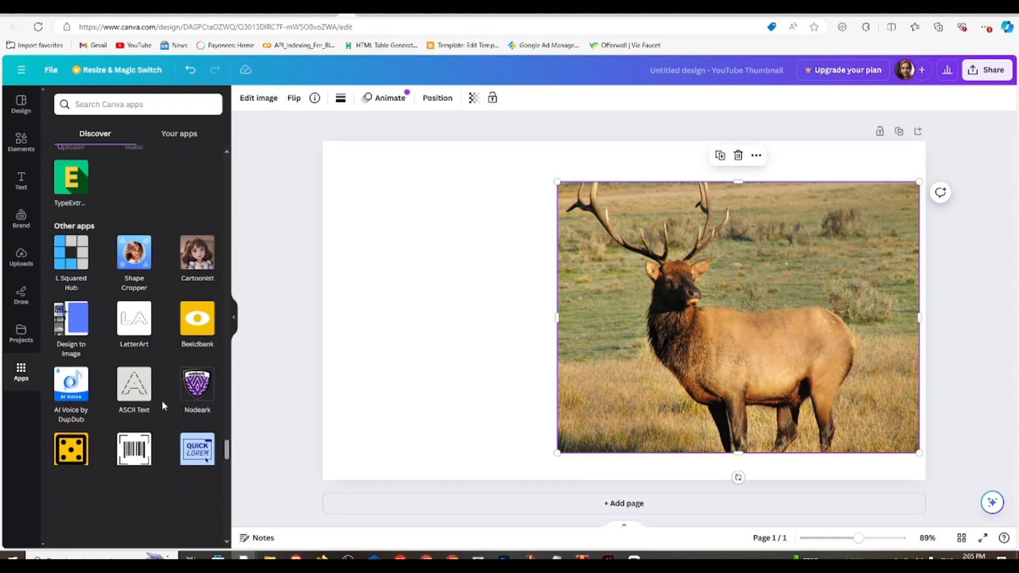
Step: Find the Pixabay app in the Canva apps catalogue and open it in the design
left_click(105, 106)
type("PIXABAY")
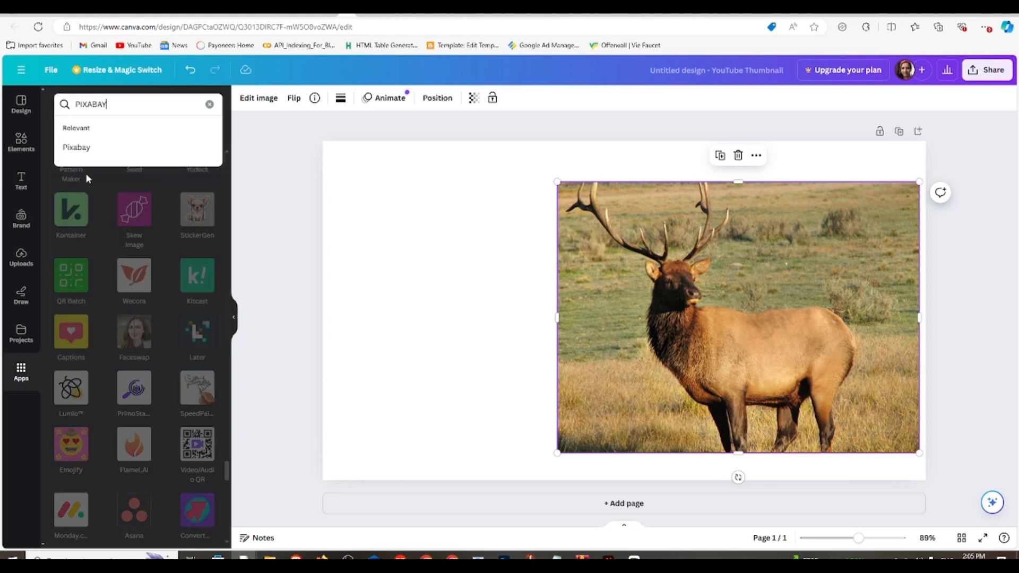
left_click(96, 146)
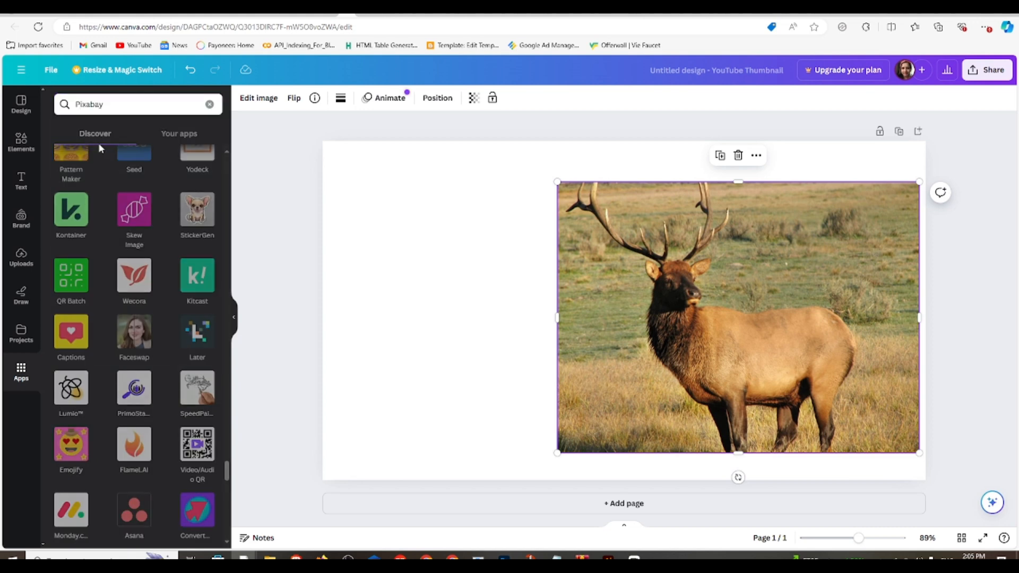
left_click(77, 159)
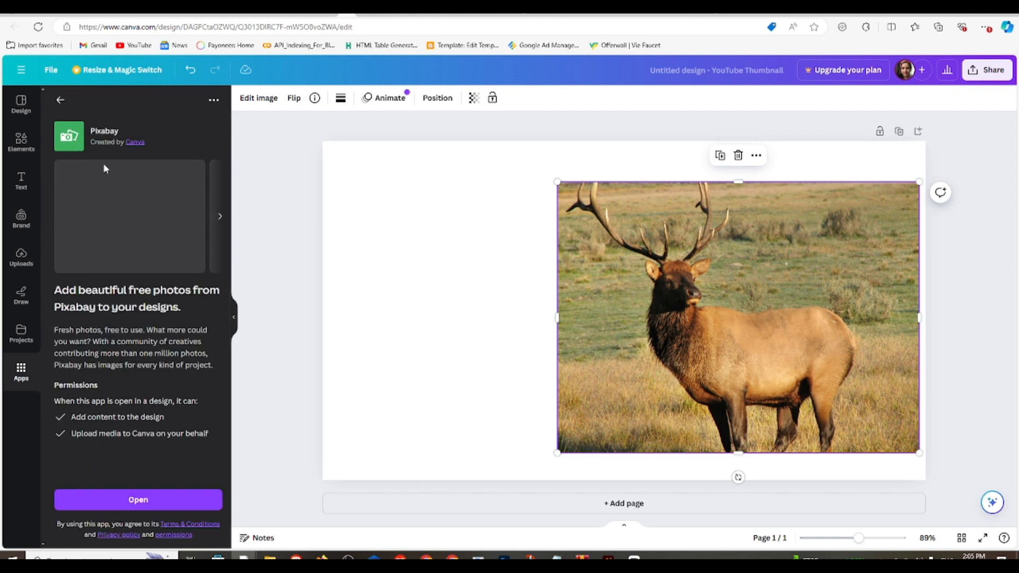
left_click(183, 502)
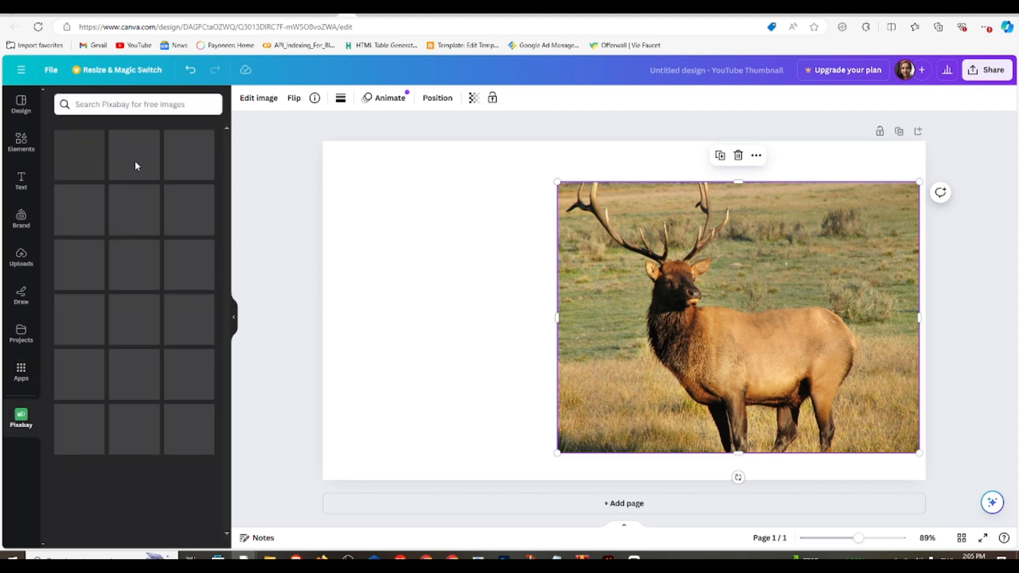
Step: Search Pixabay's free images for "IRISH ELK" and then for "IRISH ELK SKULL"
left_click(147, 102)
type("IR")
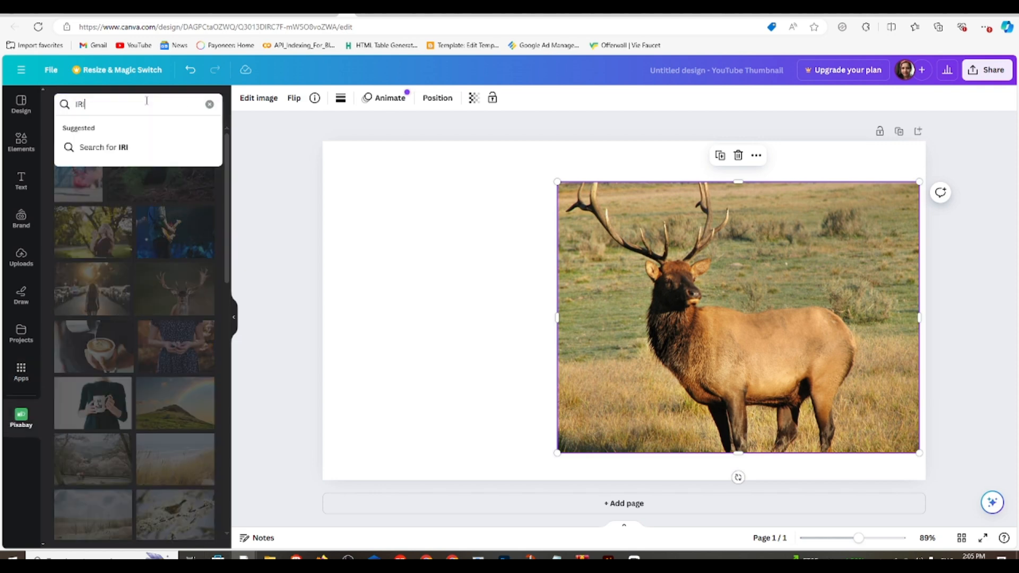
type("ISH ELK")
key("Return")
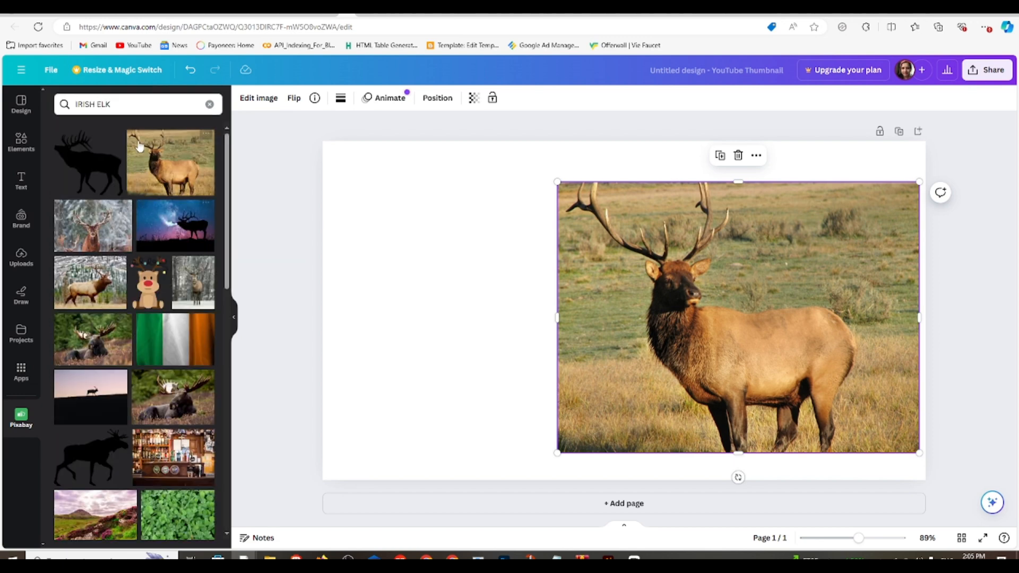
left_click(139, 103)
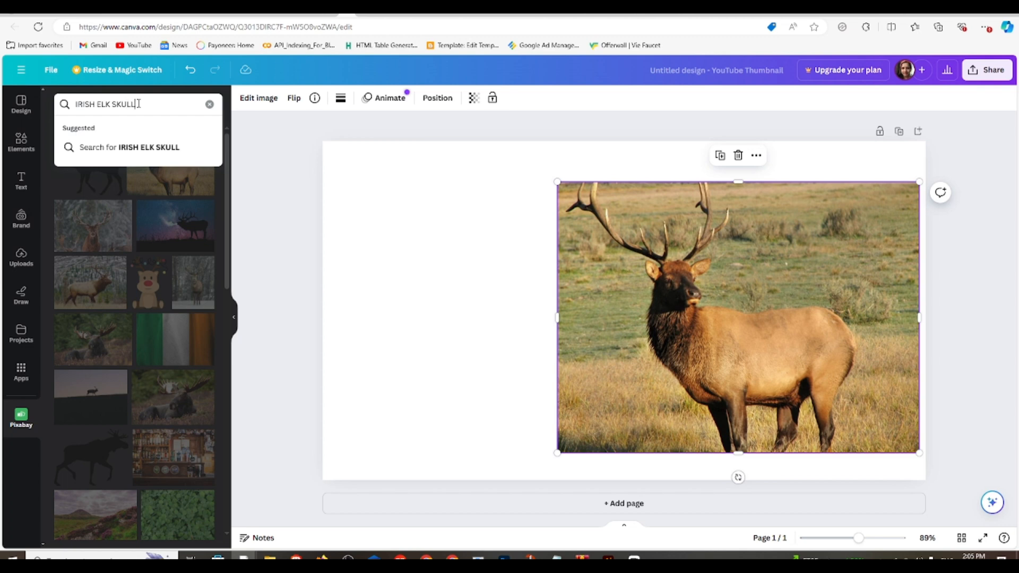
key("Return")
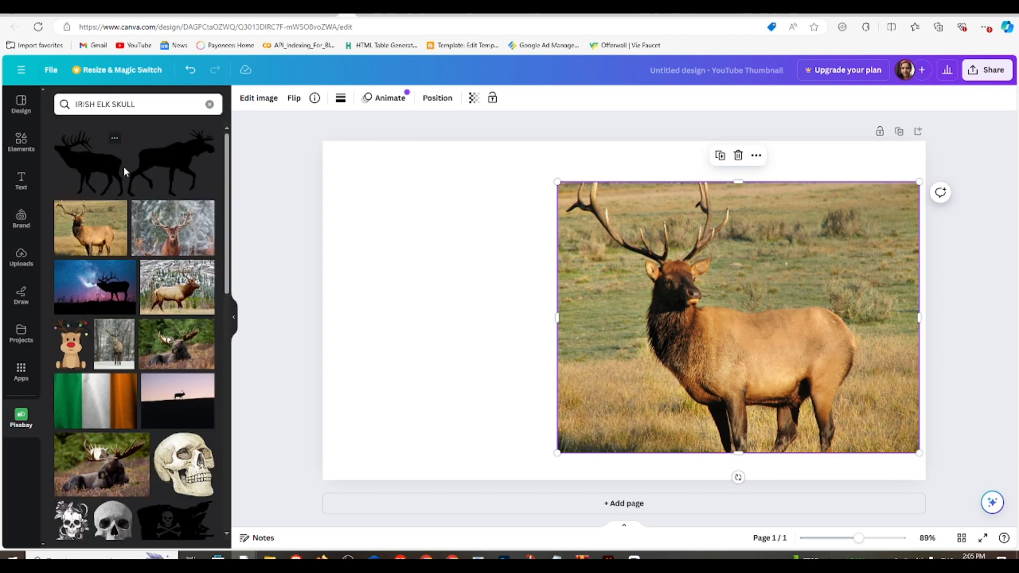
Step: Add the walking moose silhouette and the photo of a deer on a green hillside from the Pixabay results to the page
left_click_drag(171, 160, 549, 298)
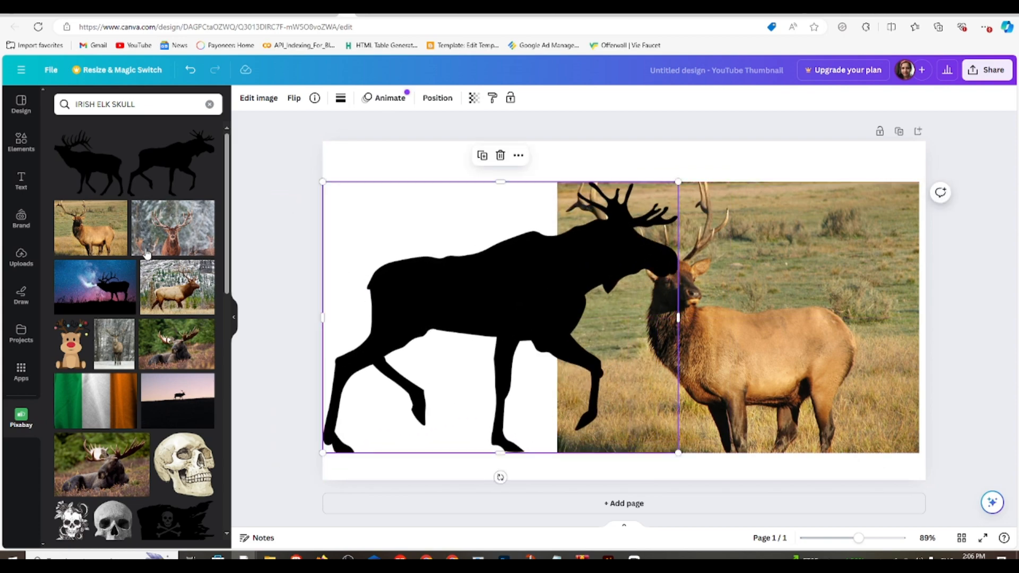
scroll(215, 306, "down", 3)
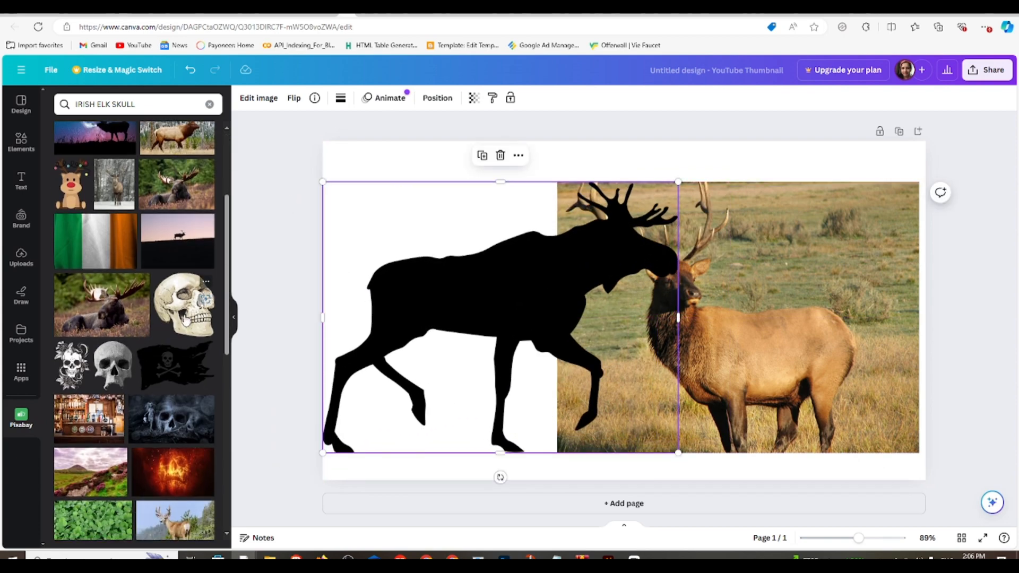
scroll(172, 376, "down", 2)
left_click(169, 439)
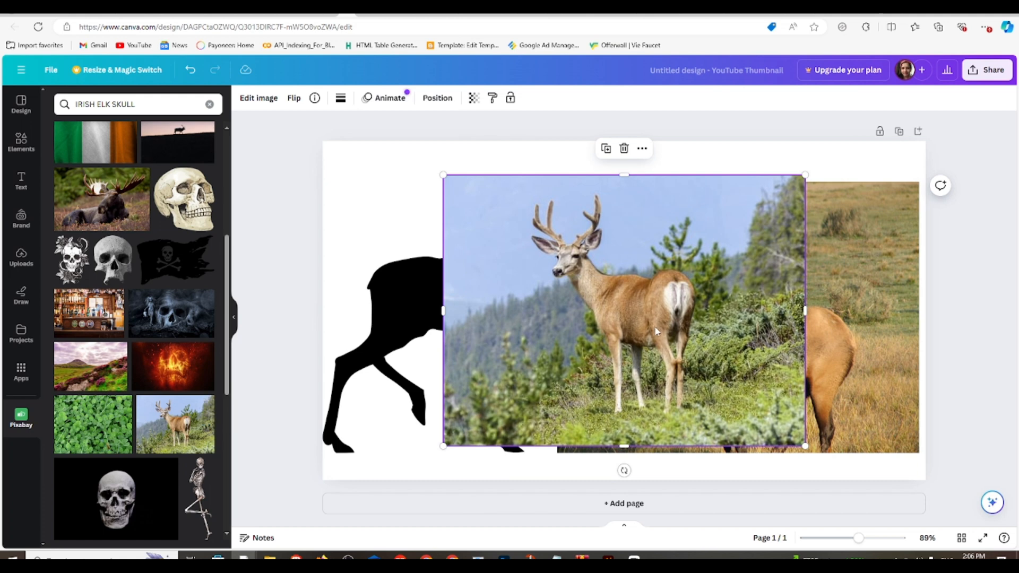
left_click_drag(656, 332, 639, 344)
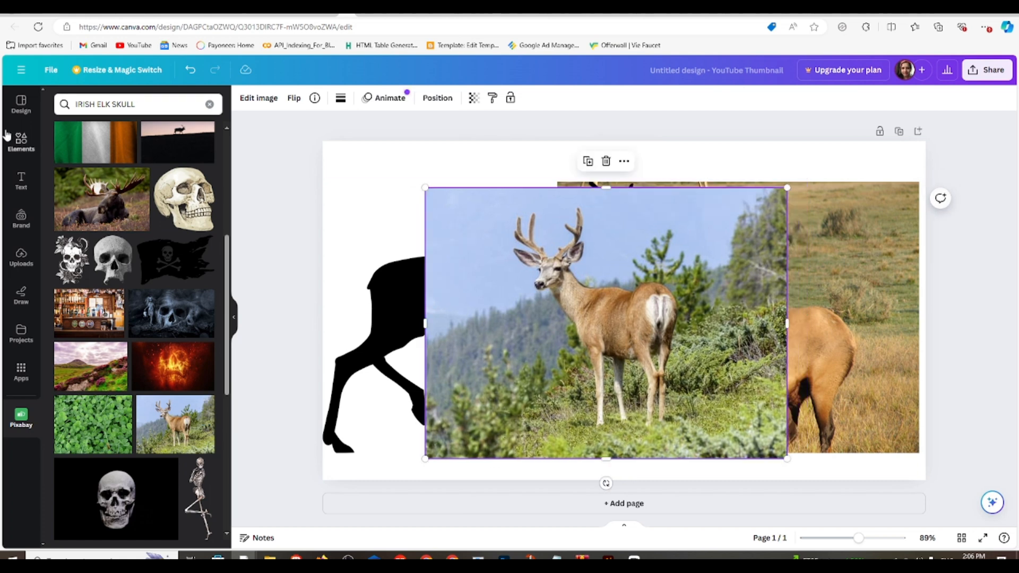
Step: Find the Pexels app in the Canva apps catalogue and open it in the design
left_click(24, 383)
left_click(135, 103)
key("BackSpace")
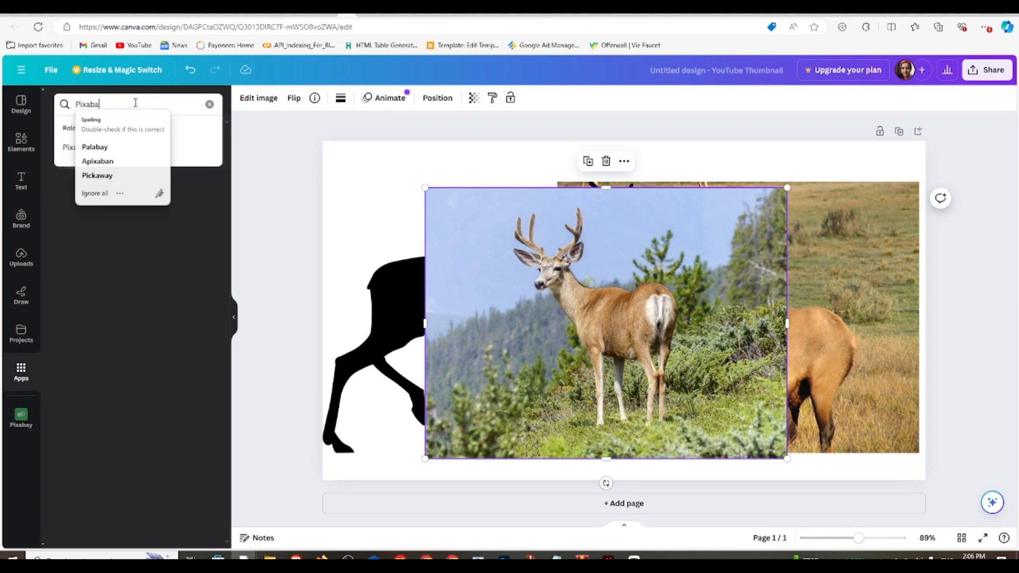
key("BackSpace")
key("BackSpace")
type("PEXE")
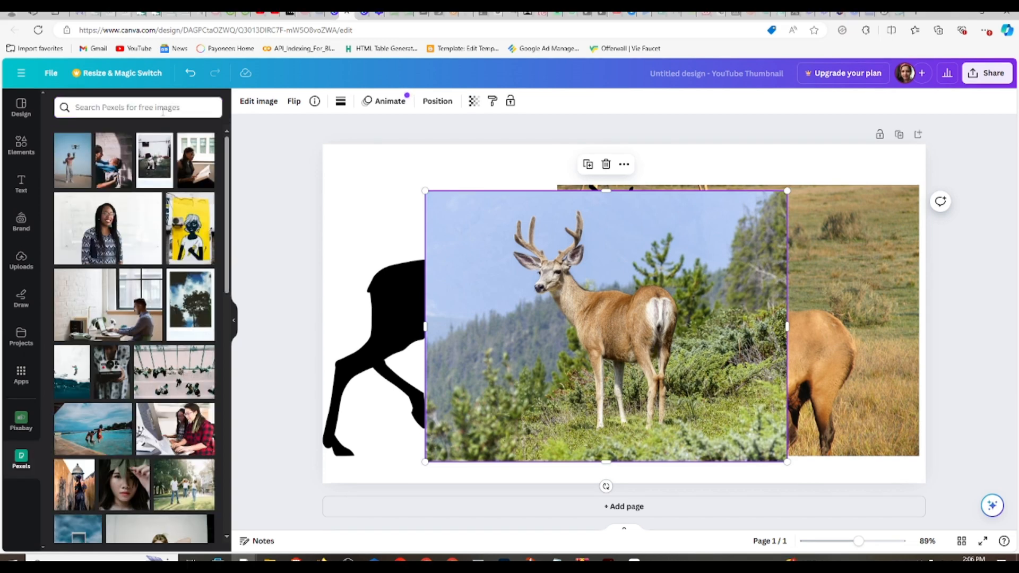
Step: Search Pexels' free images for "IRISH ELK SKULL"
left_click(162, 112)
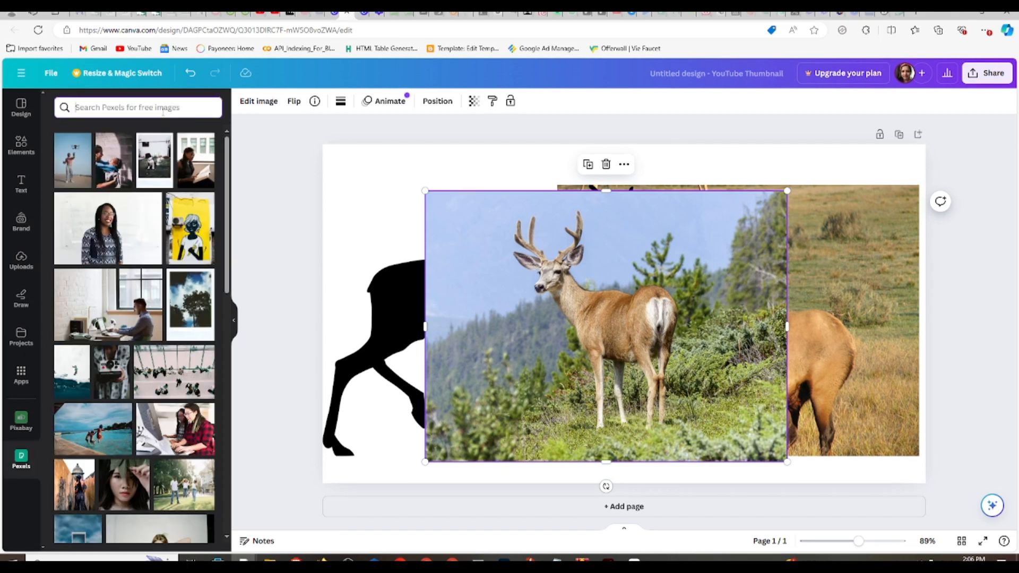
type("IRISH ELK SKULL")
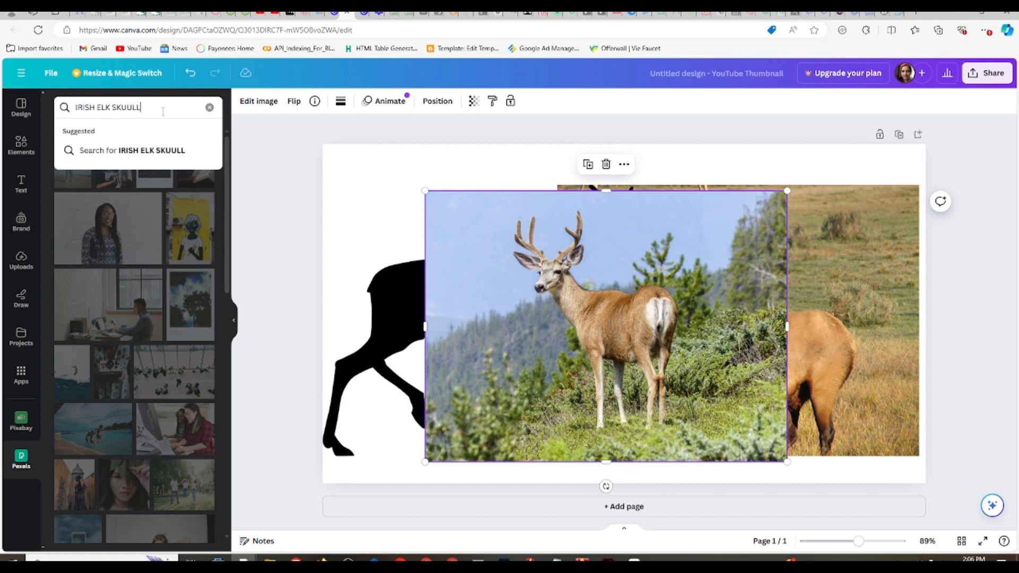
key("Return")
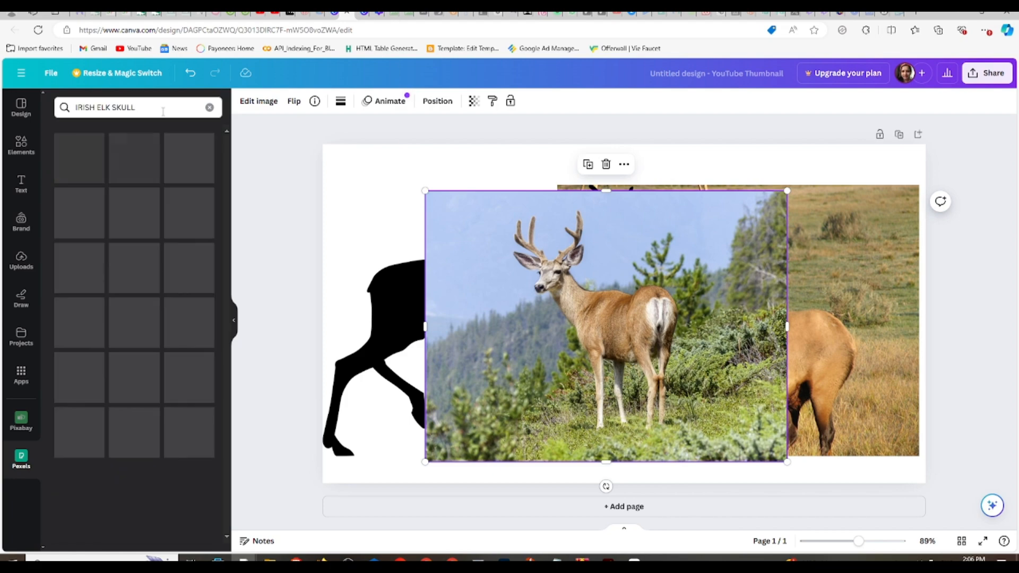
Step: Try the Pexels photo of a horned animal skull lying in dry grass on the page, and delete it
scroll(116, 372, "down", 5)
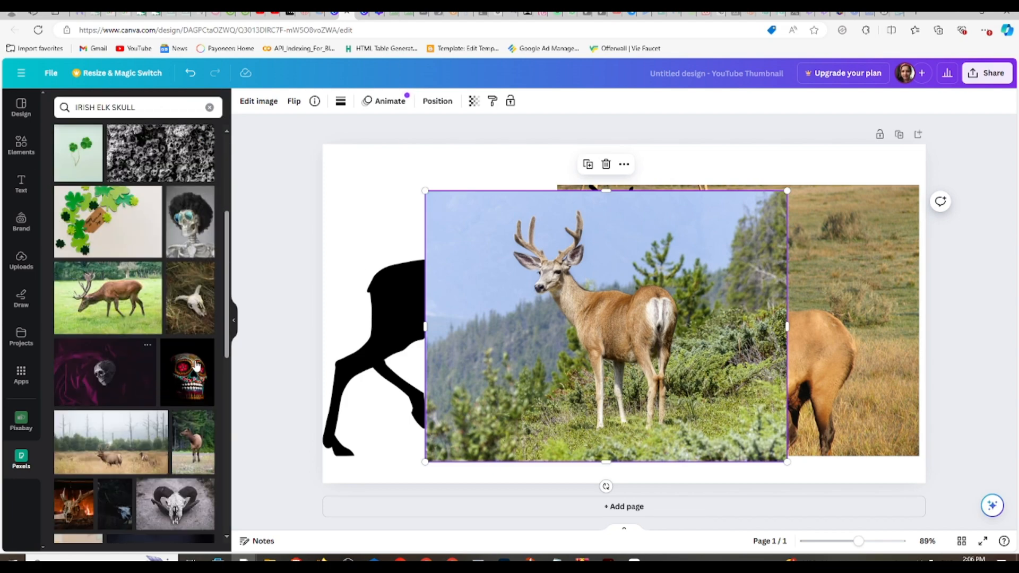
left_click(187, 319)
left_click(190, 249)
left_click_drag(600, 340, 749, 340)
left_click(559, 367)
key("Delete")
left_click(853, 313)
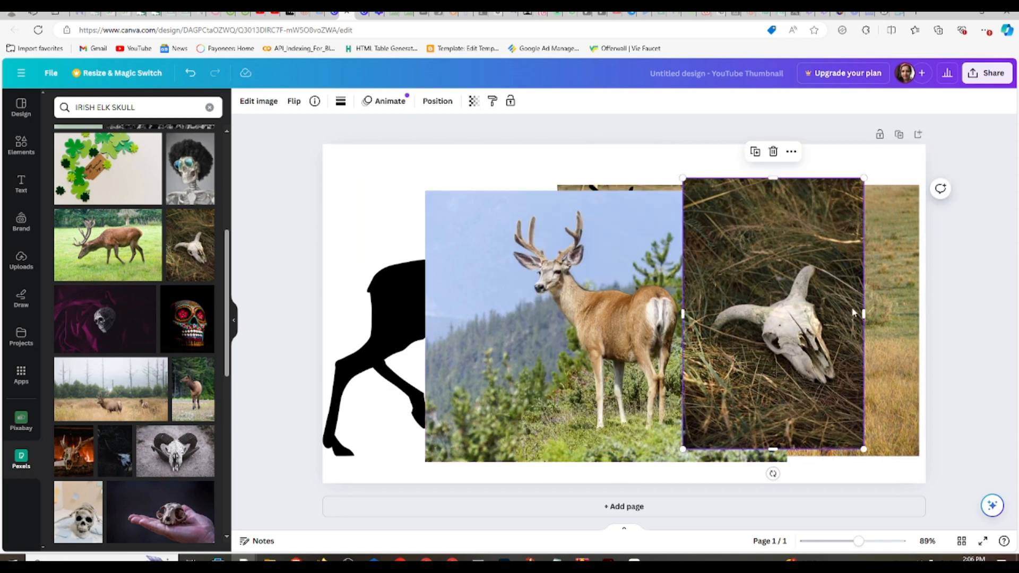
key("Delete")
Step: Try the Pexels close-up photo of an elk's eye and antler base on the page, and delete it
scroll(183, 340, "down", 5)
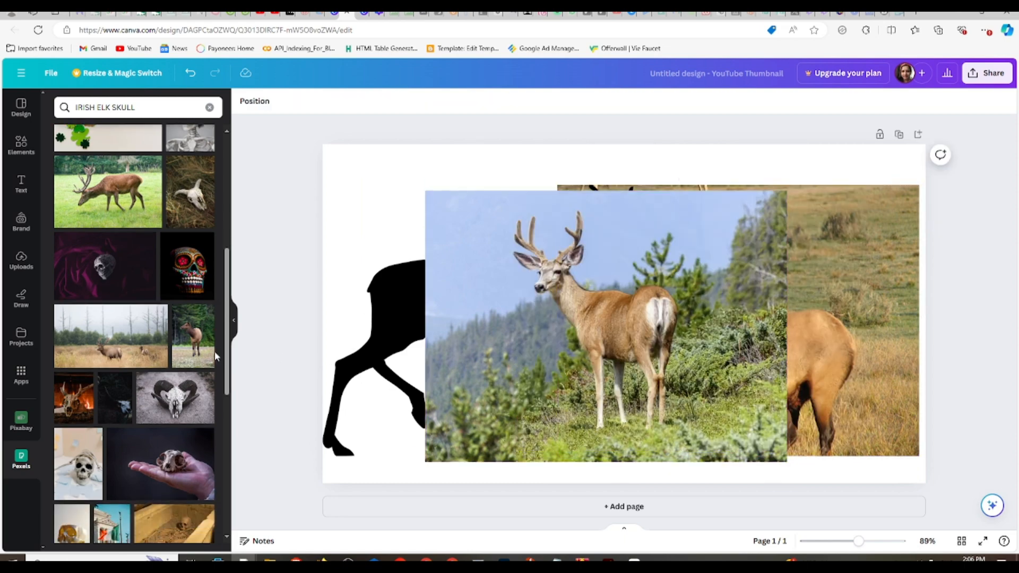
scroll(180, 340, "down", 3)
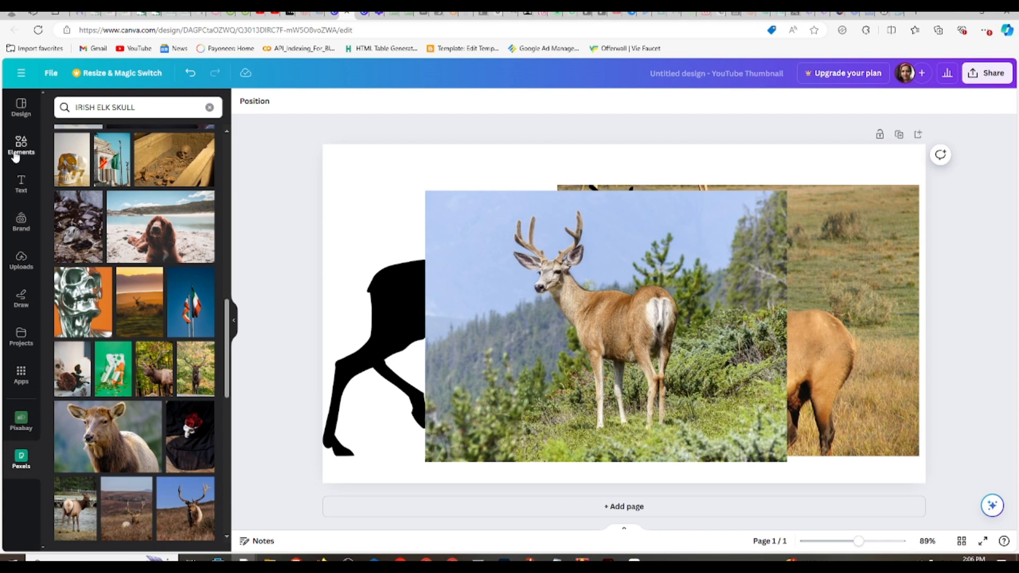
scroll(149, 361, "down", 10)
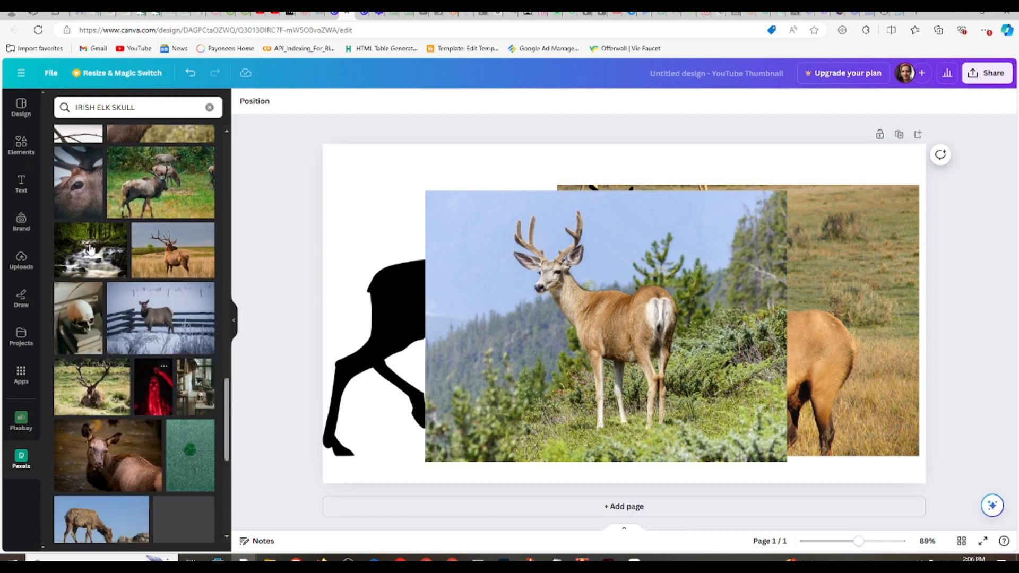
left_click(79, 178)
left_click_drag(684, 252, 786, 231)
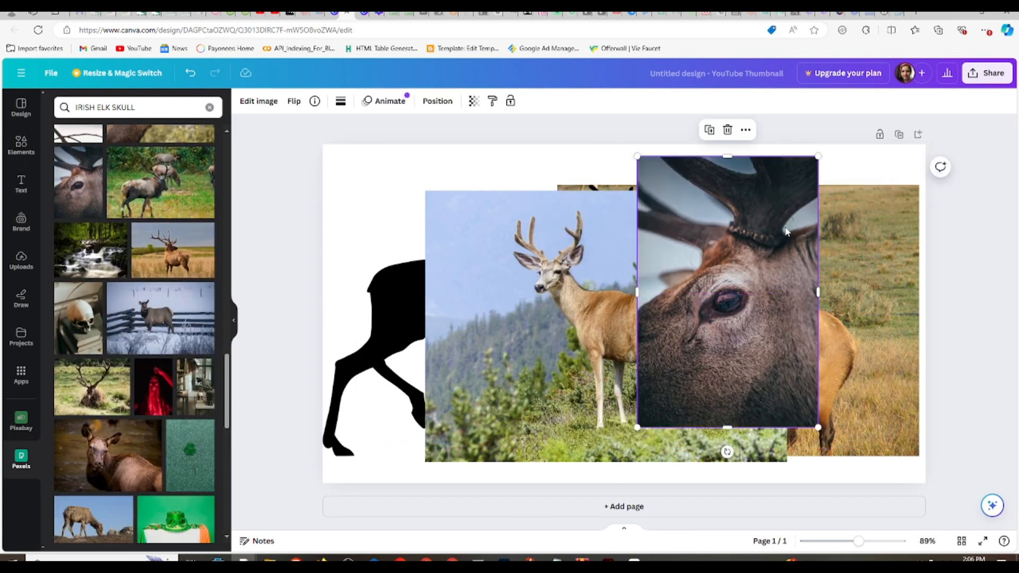
key("Delete")
Step: Add the Pexels photo of an antlered skull against dark wooden planks and shrink it to less than half size
scroll(169, 368, "down", 5)
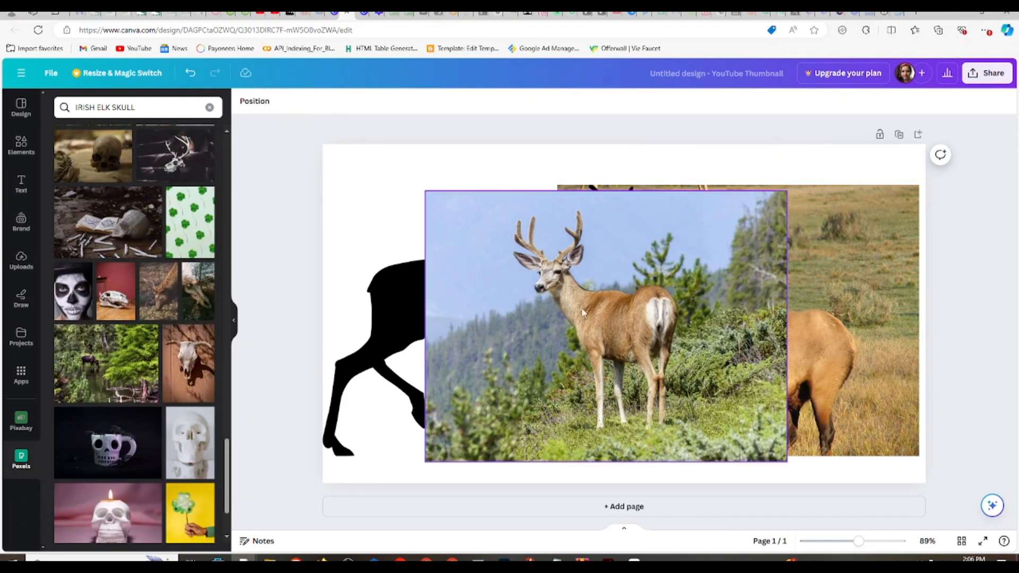
left_click(159, 150)
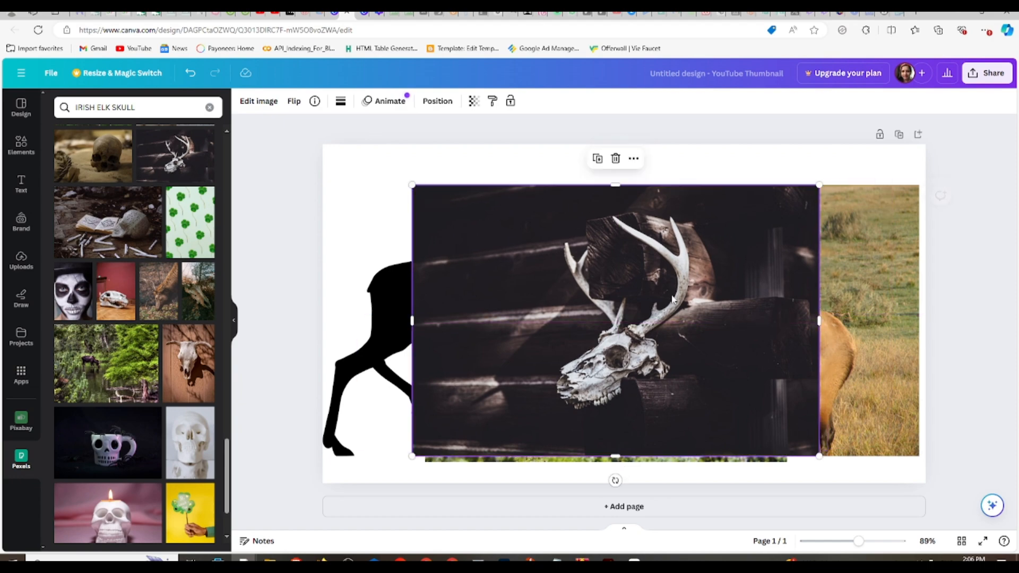
left_click_drag(820, 183, 598, 333)
Step: Delete the hillside deer photo and the black moose silhouette from the page
left_click(677, 318)
key("Delete")
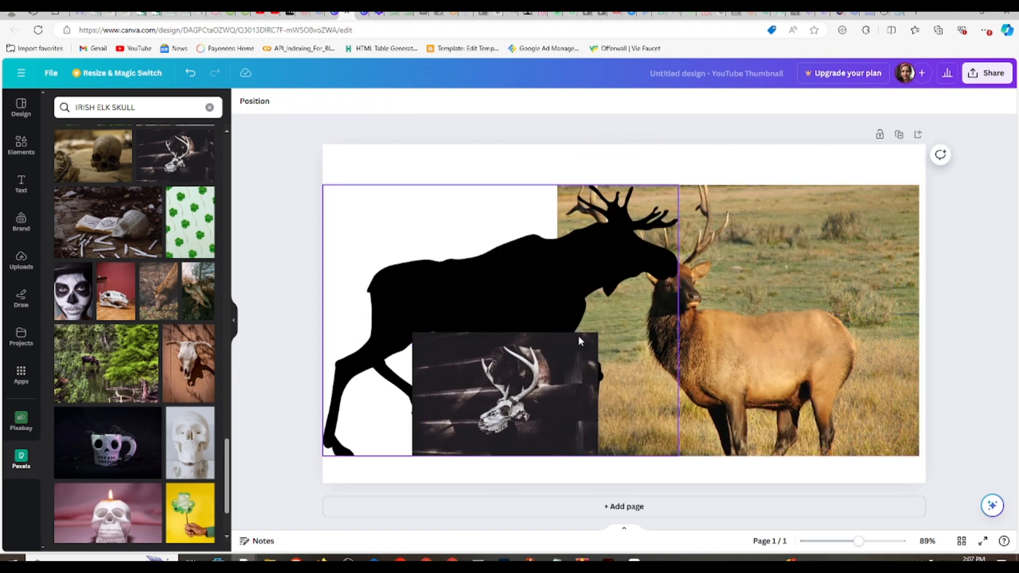
left_click(562, 277)
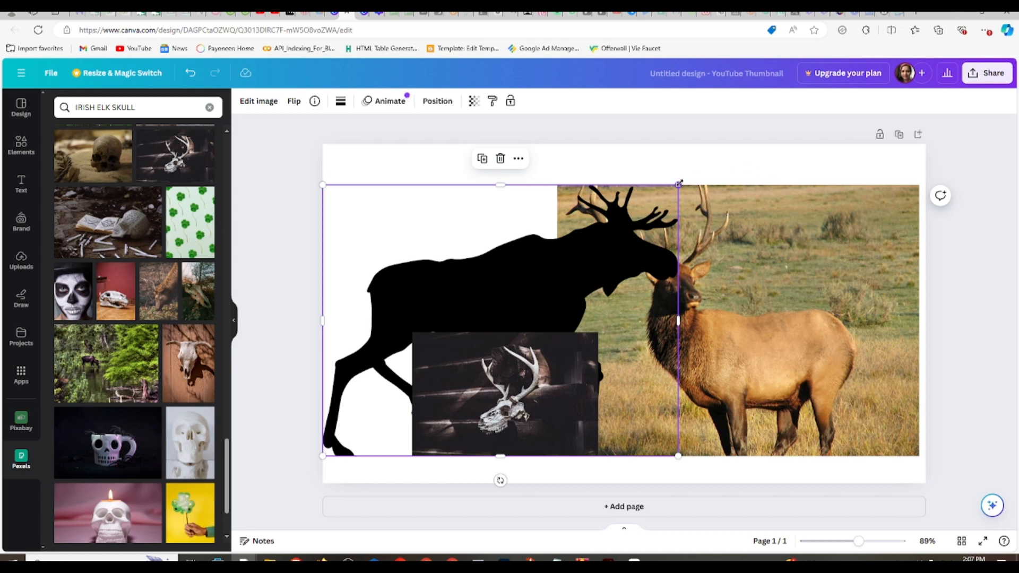
key("Delete")
Step: Shrink the elk photo, enlarge the skull photo, and arrange them side by side in the lower part of the page, skull on the left
left_click_drag(474, 432, 438, 393)
left_click(721, 312)
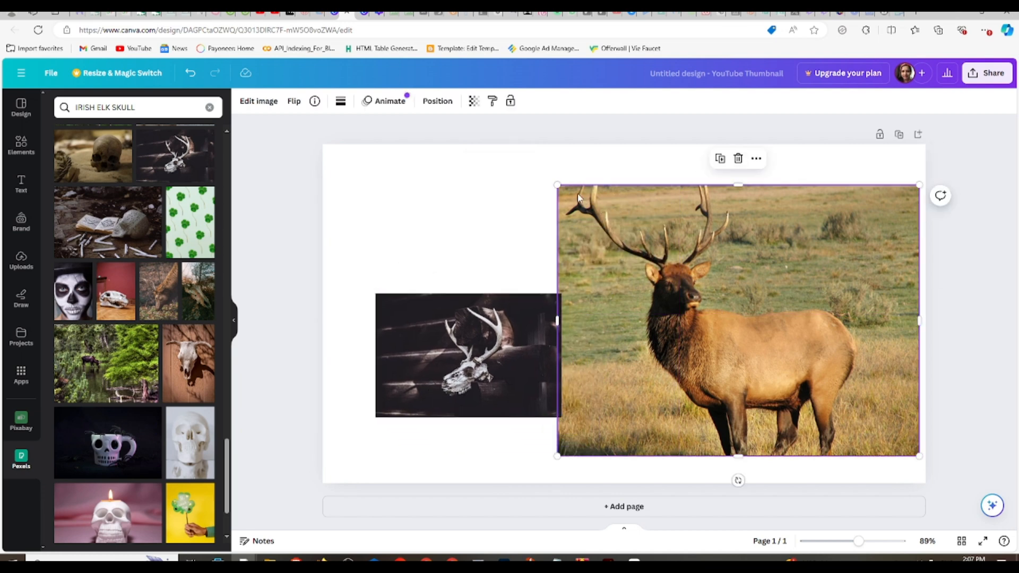
left_click_drag(557, 184, 634, 243)
left_click_drag(468, 355, 486, 359)
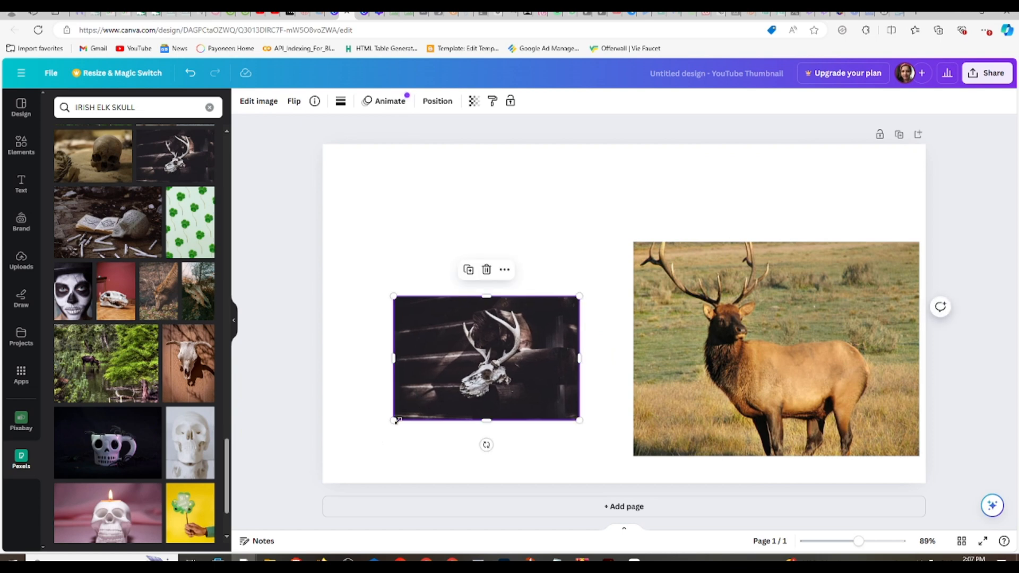
left_click_drag(394, 422, 316, 472)
left_click(997, 415)
left_click_drag(451, 398, 471, 386)
left_click_drag(664, 388, 661, 401)
left_click_drag(535, 386, 551, 389)
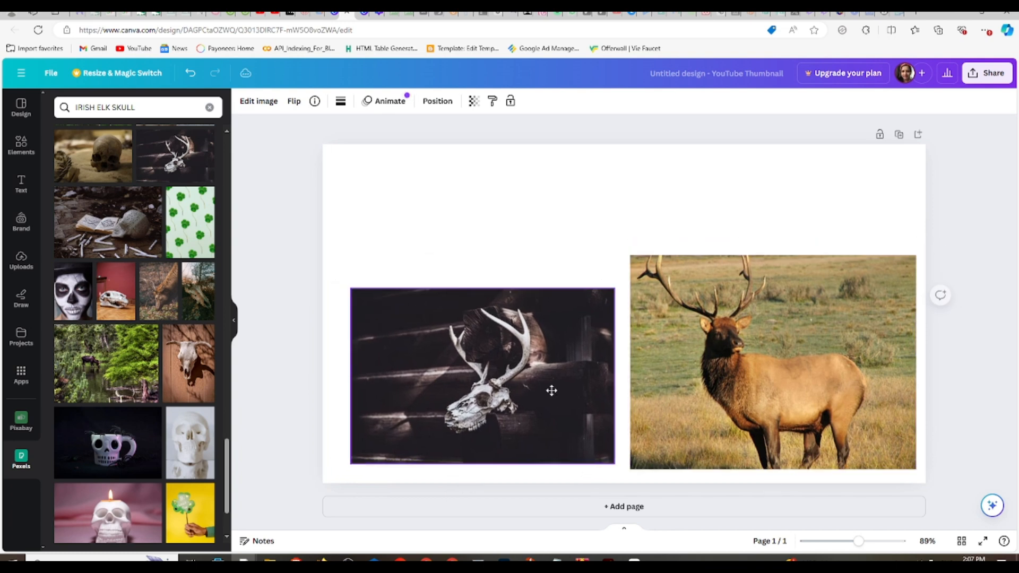
Step: Add a heading reading "IRISH ELK SKULL" and centre it at the top of the page above the photos
left_click(21, 184)
left_click(108, 211)
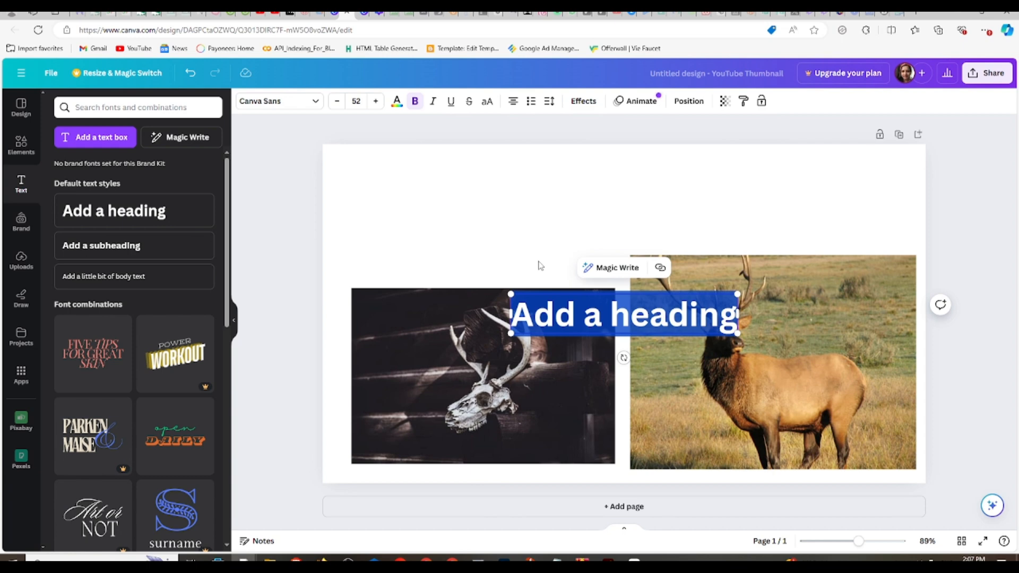
type("e")
key("BackSpace")
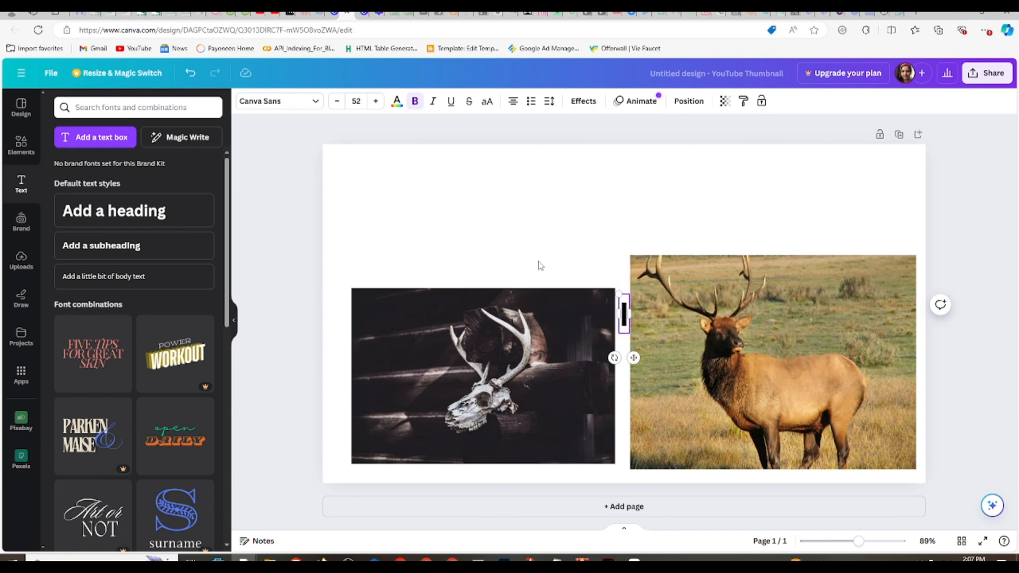
type("IRISH E")
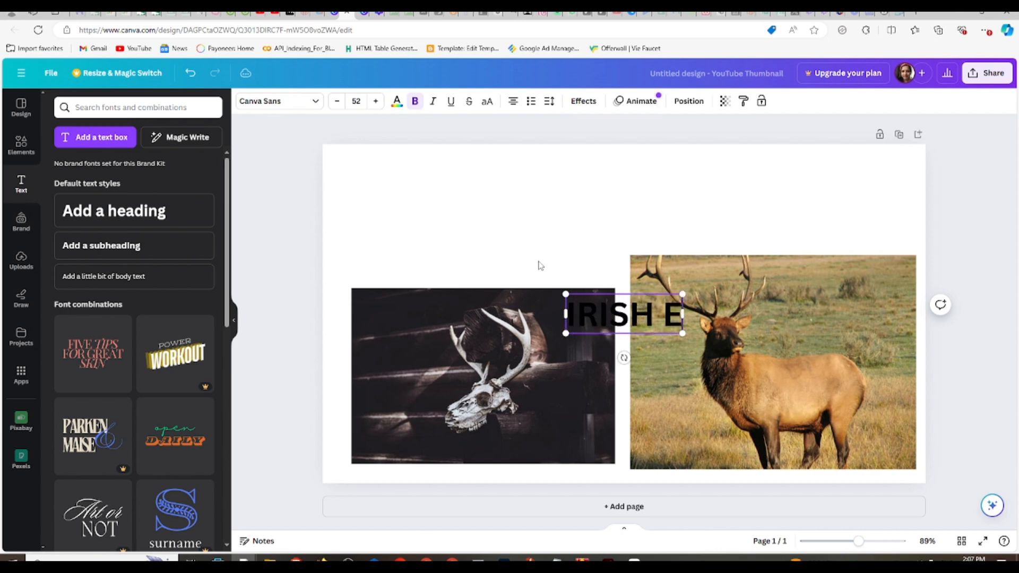
type("LK SKULL")
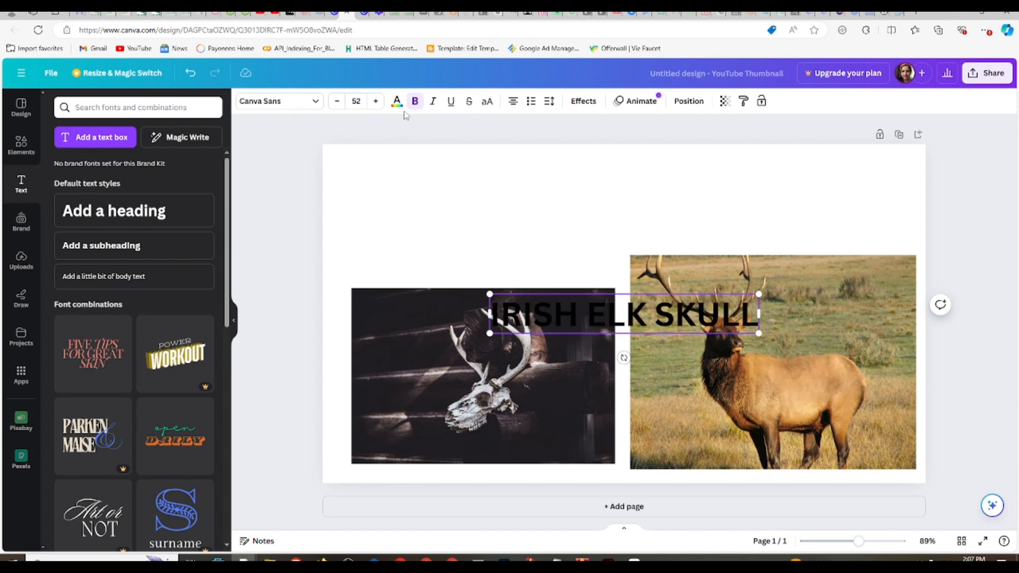
left_click(302, 206)
left_click_drag(623, 325, 623, 181)
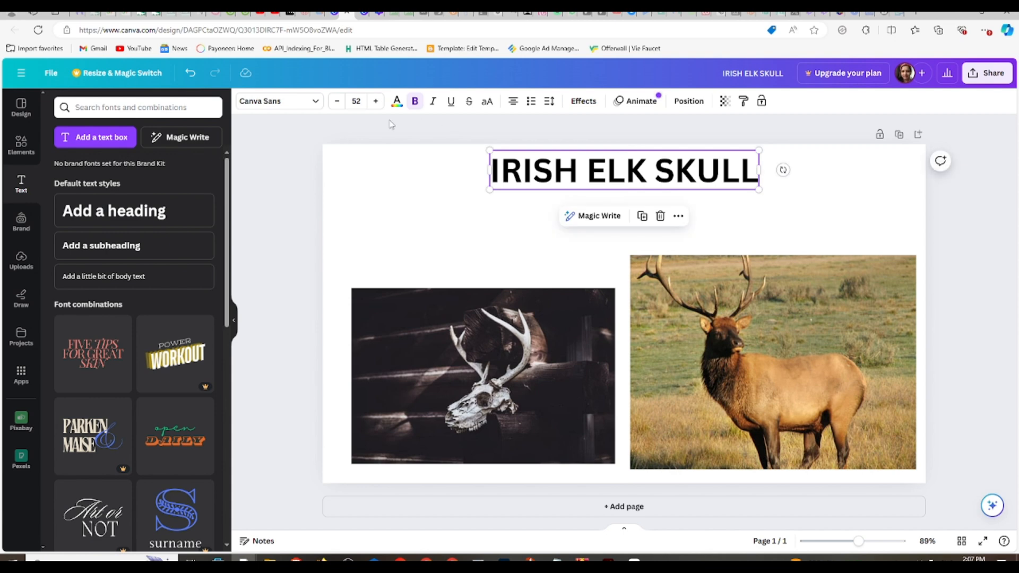
Step: Set the IRISH ELK SKULL heading's font to Bobby Jones
left_click(397, 102)
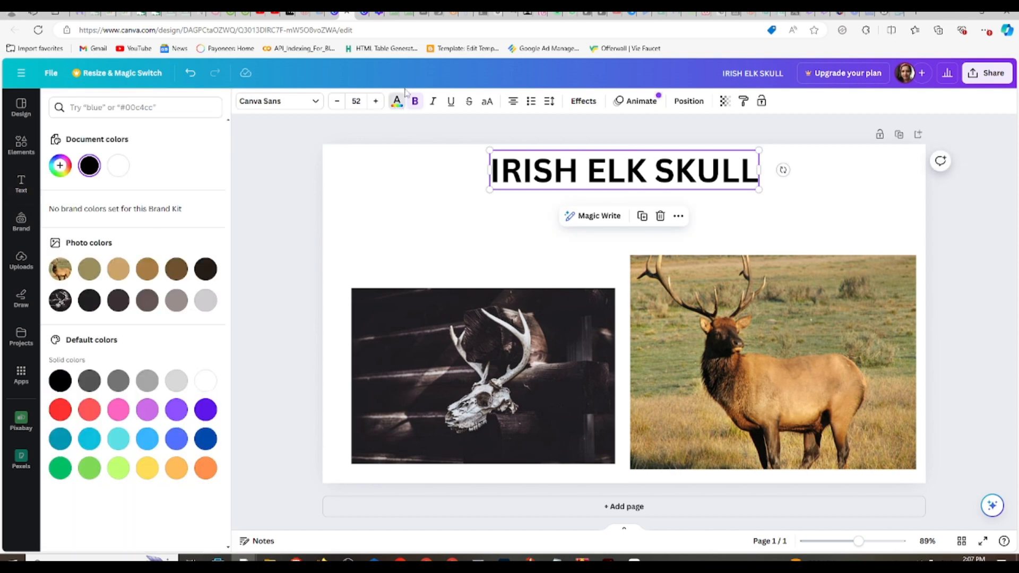
left_click(279, 101)
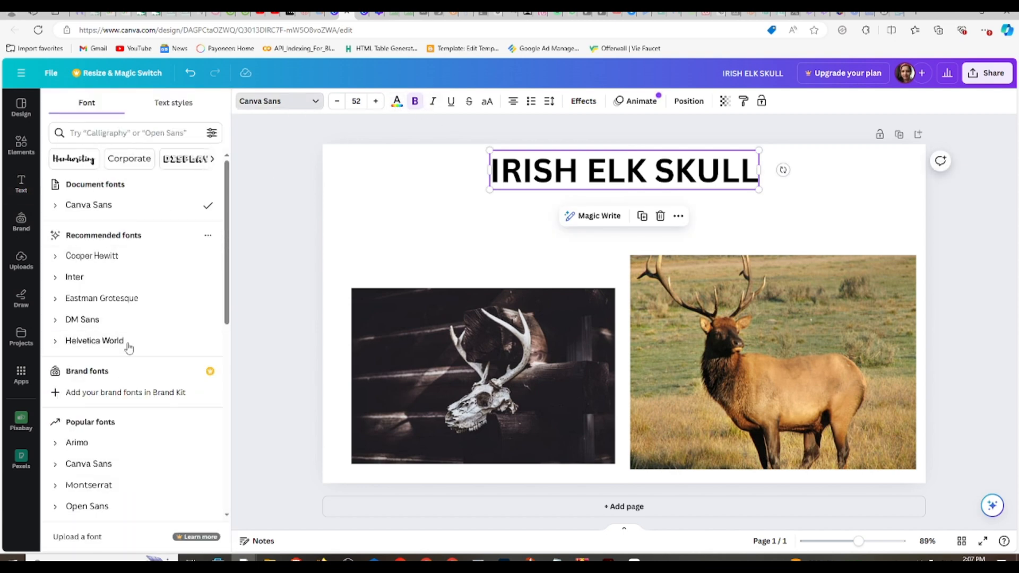
left_click(153, 132)
type("BOOB")
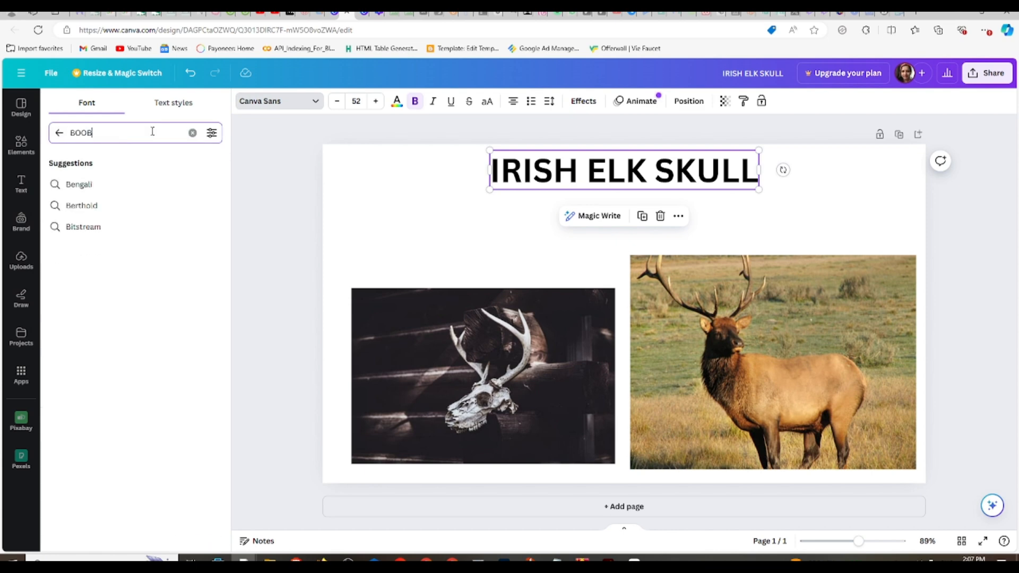
type("Y")
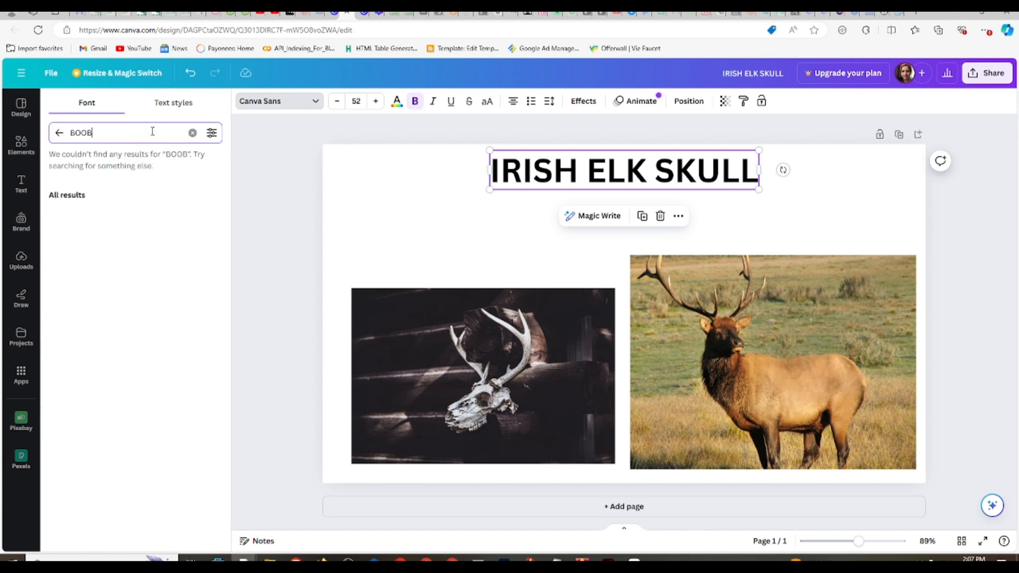
key("BackSpace")
key("BackSpace")
type("BB")
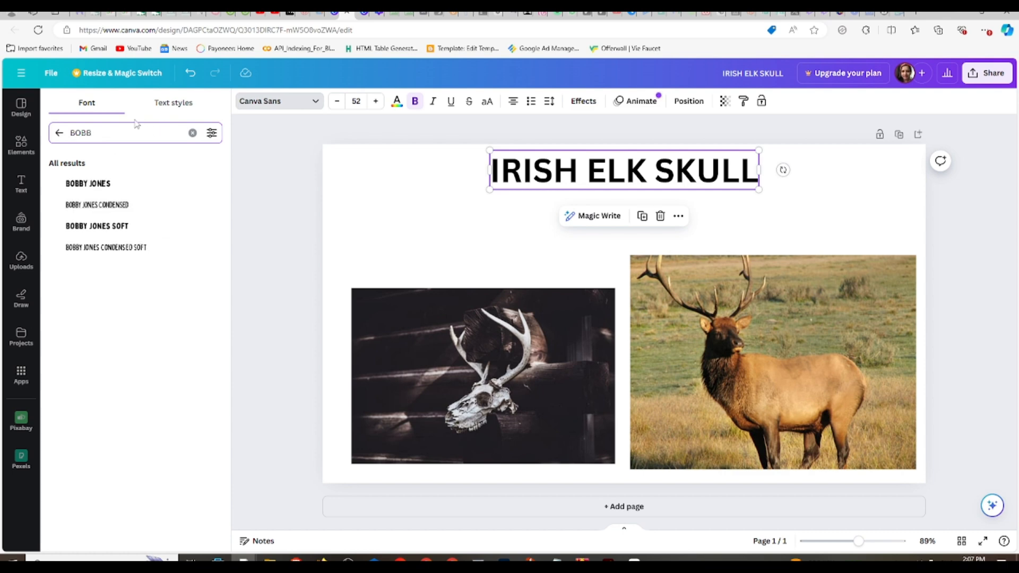
type("Y")
left_click(215, 183)
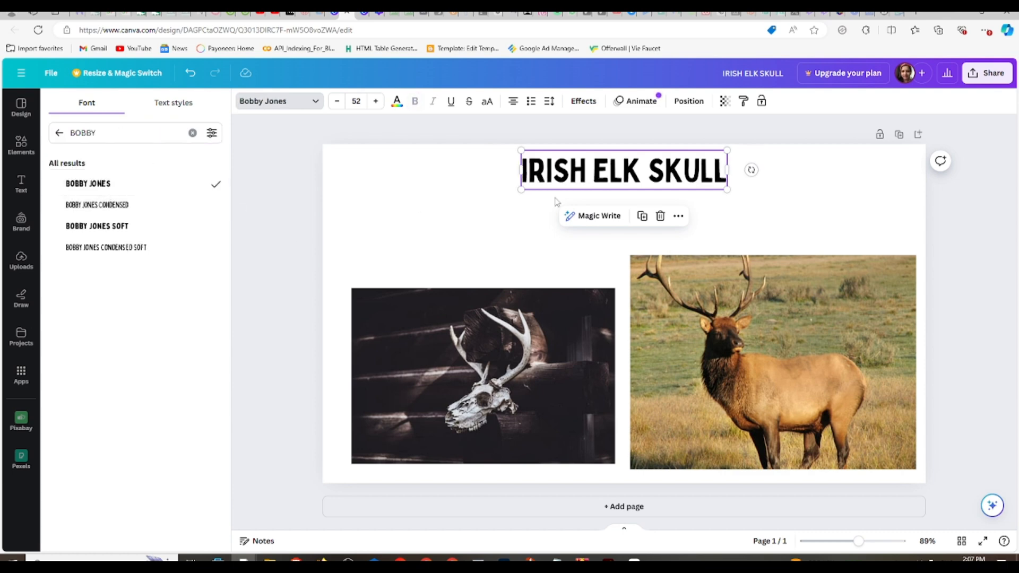
Step: Enlarge the heading well beyond its current size and keep it roughly centred above the photos
left_click_drag(521, 188, 405, 212)
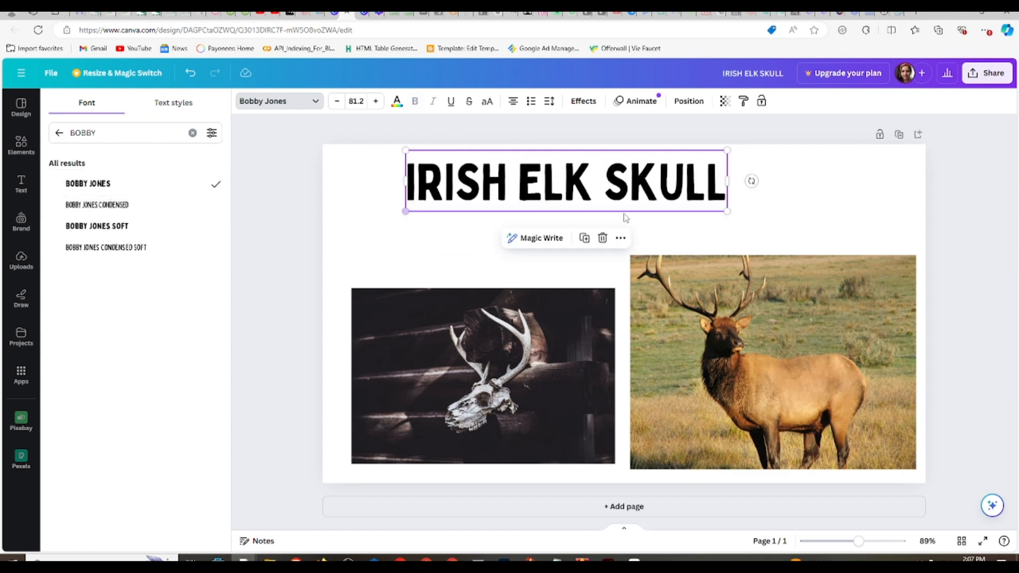
left_click(731, 214)
left_click(699, 201)
mouse_move(728, 212)
left_mouse_down()
mouse_move(790, 211)
mouse_move(724, 199)
left_mouse_up()
Step: Colour the page background pale peach, starting from the elk photo's tan, and nudge the skull photo slightly down
left_click(371, 224)
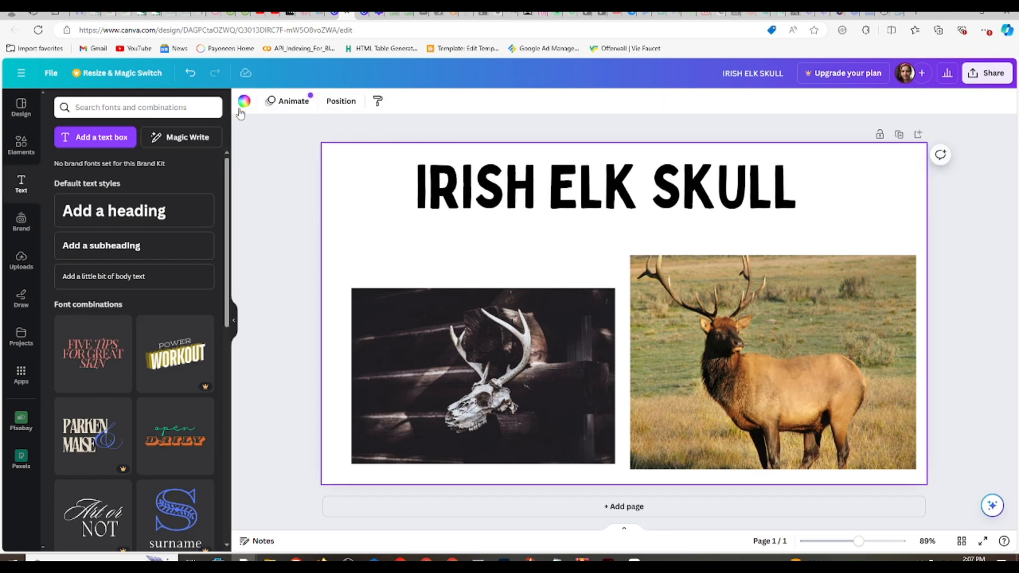
left_click(244, 101)
left_click(147, 271)
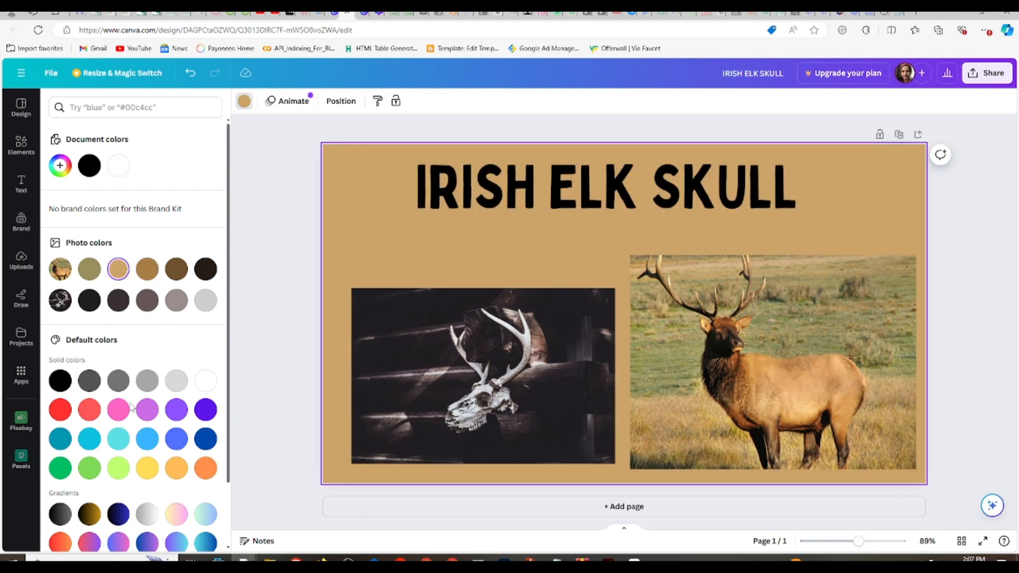
scroll(105, 379, "down", 2)
left_click(98, 197)
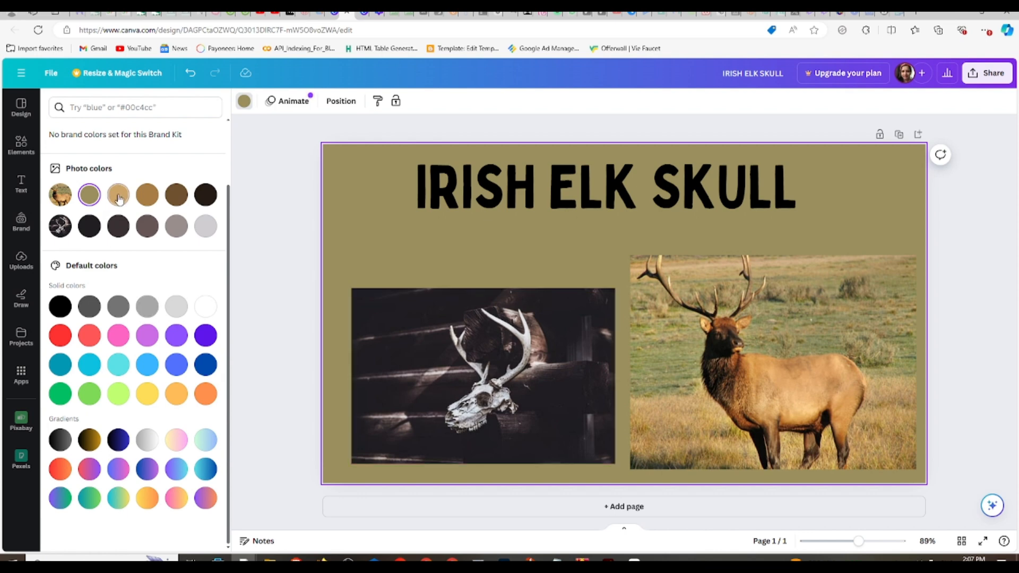
left_click(119, 198)
left_click(21, 183)
left_click(245, 101)
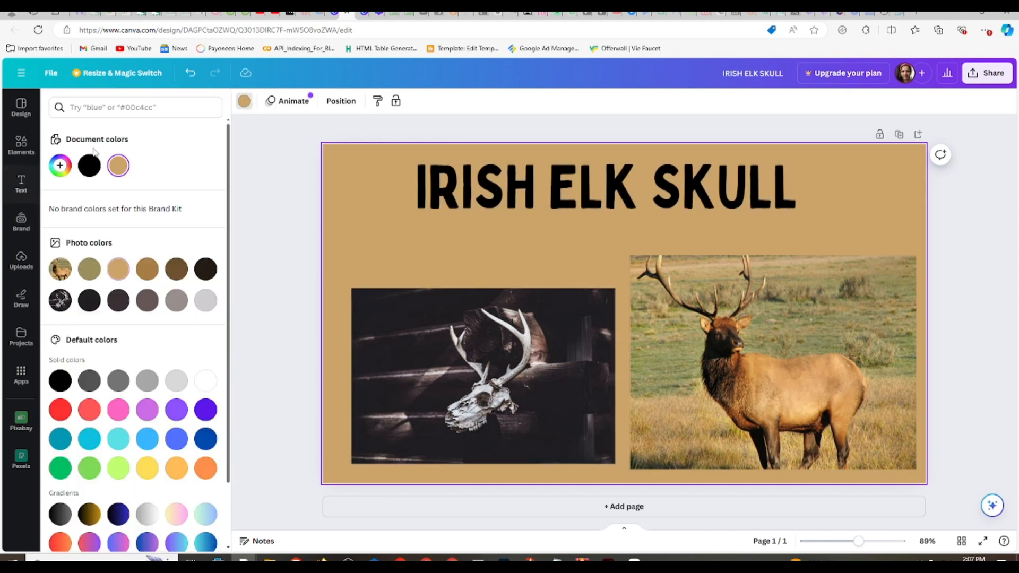
left_click(120, 167)
left_click_drag(129, 227, 83, 207)
left_click_drag(501, 351, 467, 370)
Step: Look through the graphics results for "IRISH ELK SKULL" for a suitable skull or antler illustration
left_click(28, 143)
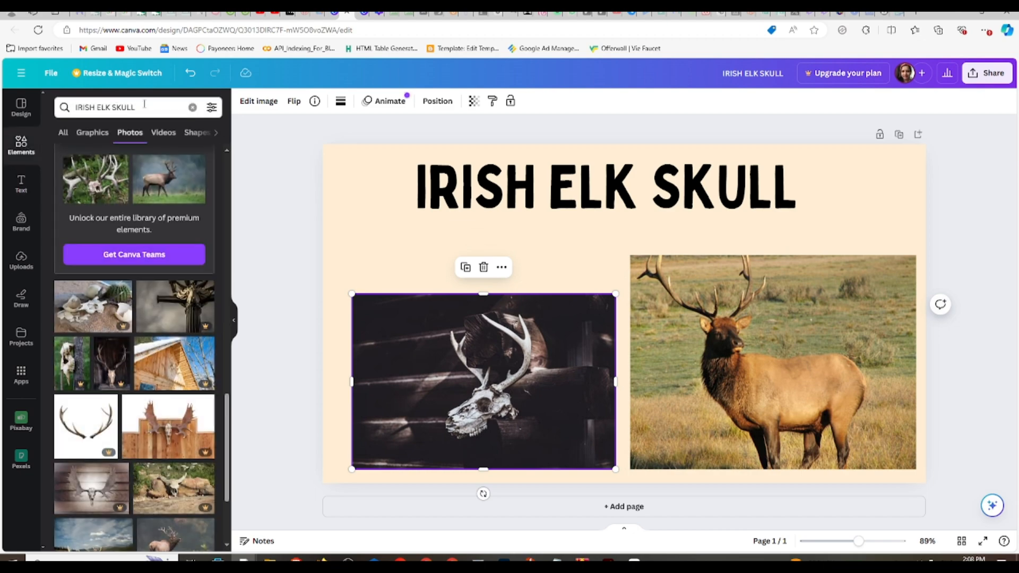
left_click_drag(144, 105, 35, 124)
left_click(135, 108)
key("Return")
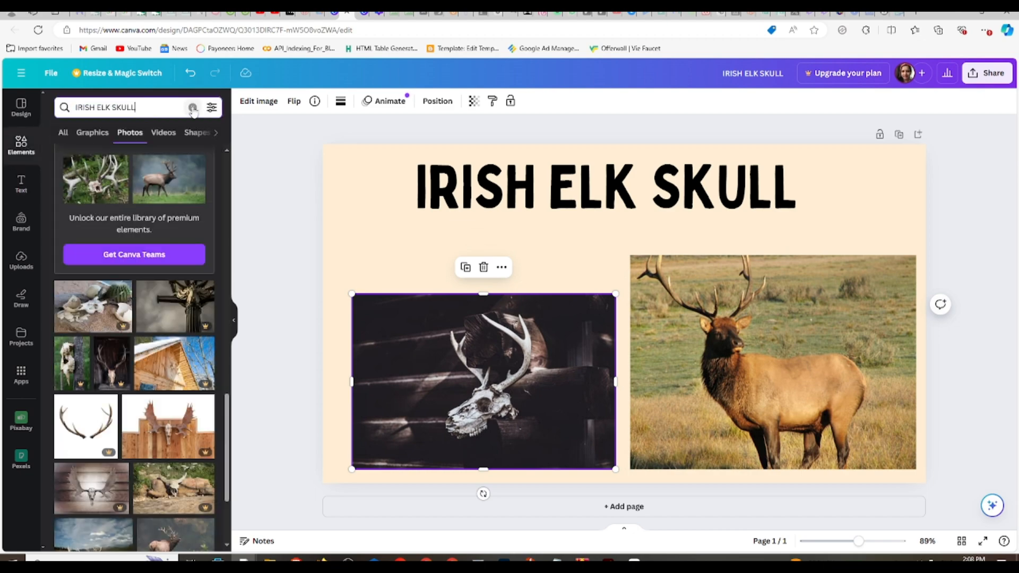
left_click(93, 134)
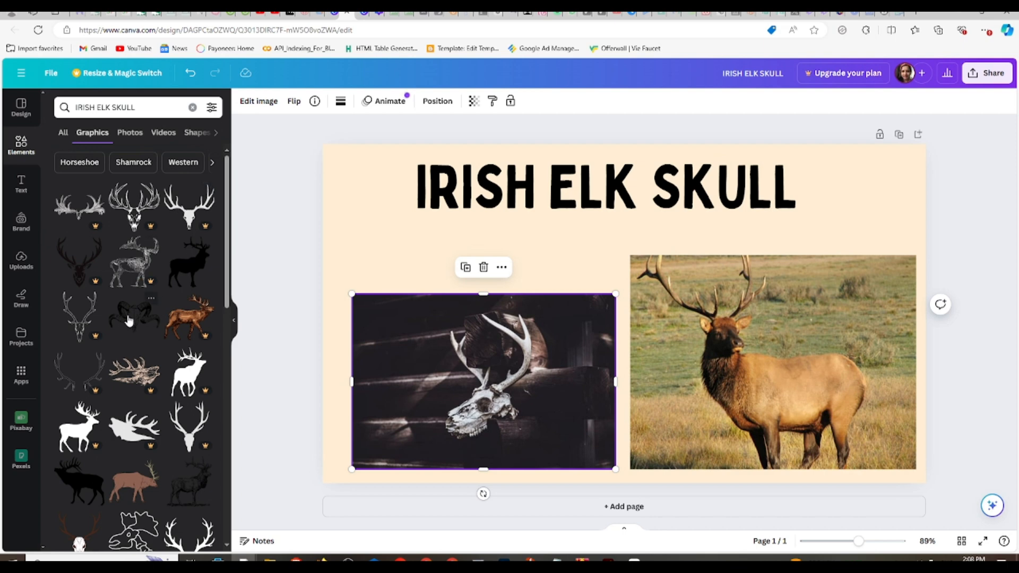
scroll(138, 344, "down", 1)
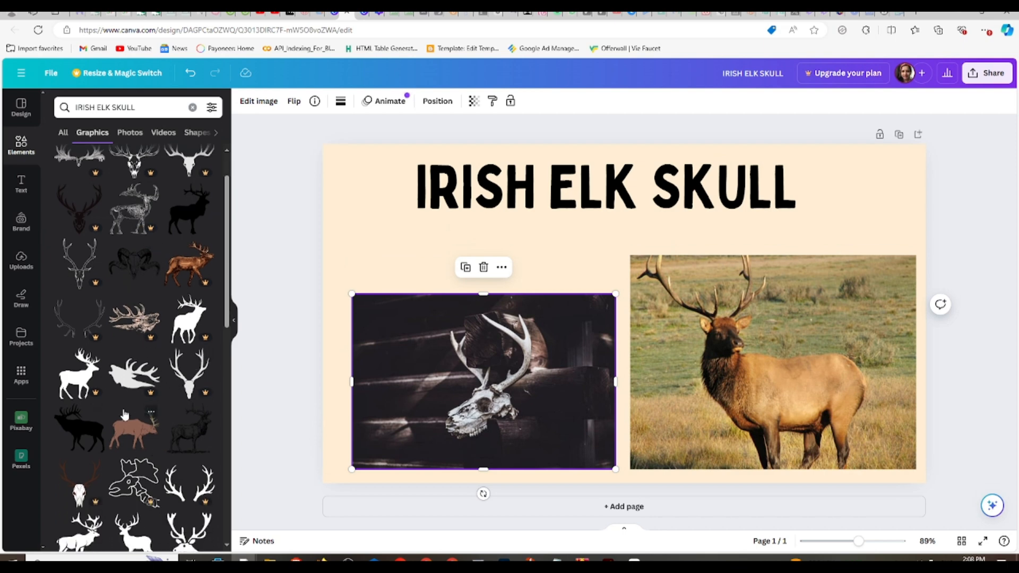
scroll(125, 415, "down", 3)
scroll(159, 367, "down", 6)
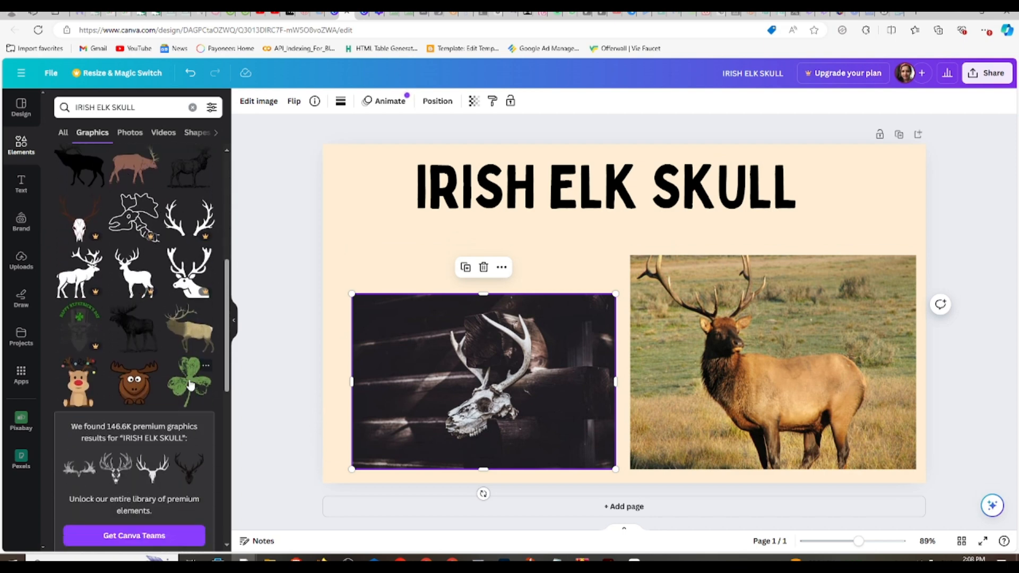
scroll(197, 185, "down", 2)
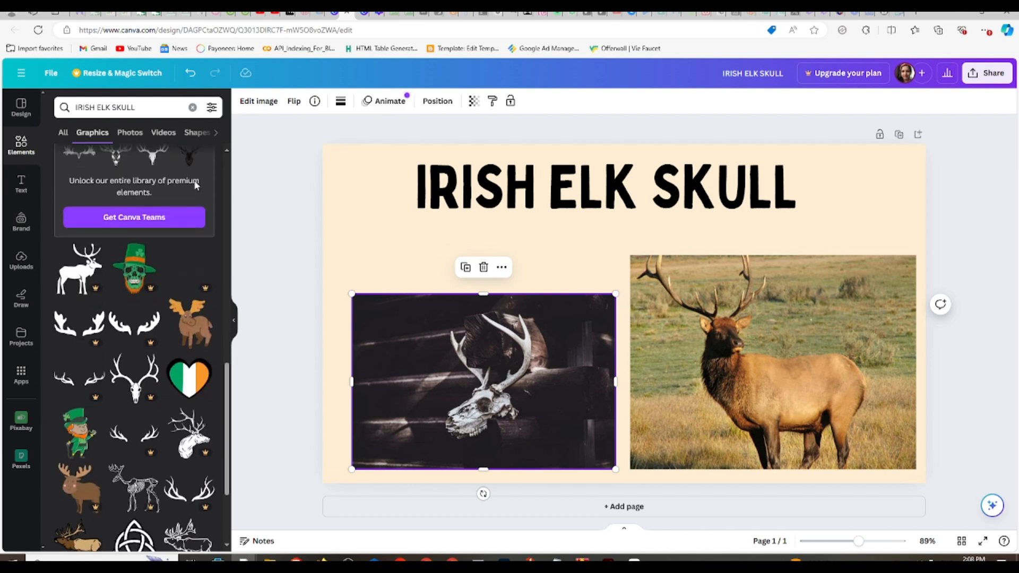
left_click(187, 157)
left_click_drag(626, 355, 384, 267)
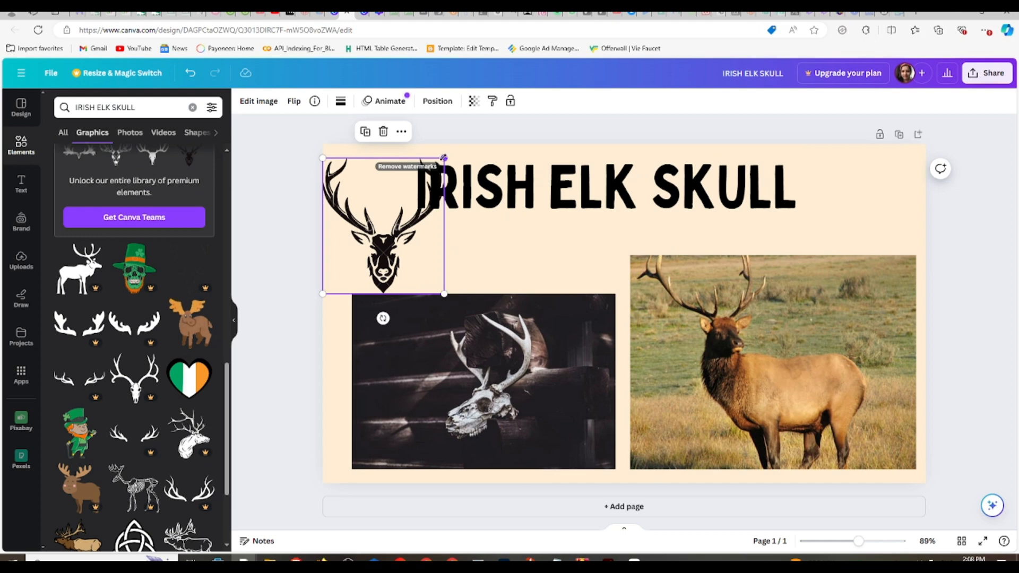
key("Delete")
Step: Add the free black longhorn skull graphic, shrink it, and place it between the heading and the skull photo
scroll(161, 355, "down", 3)
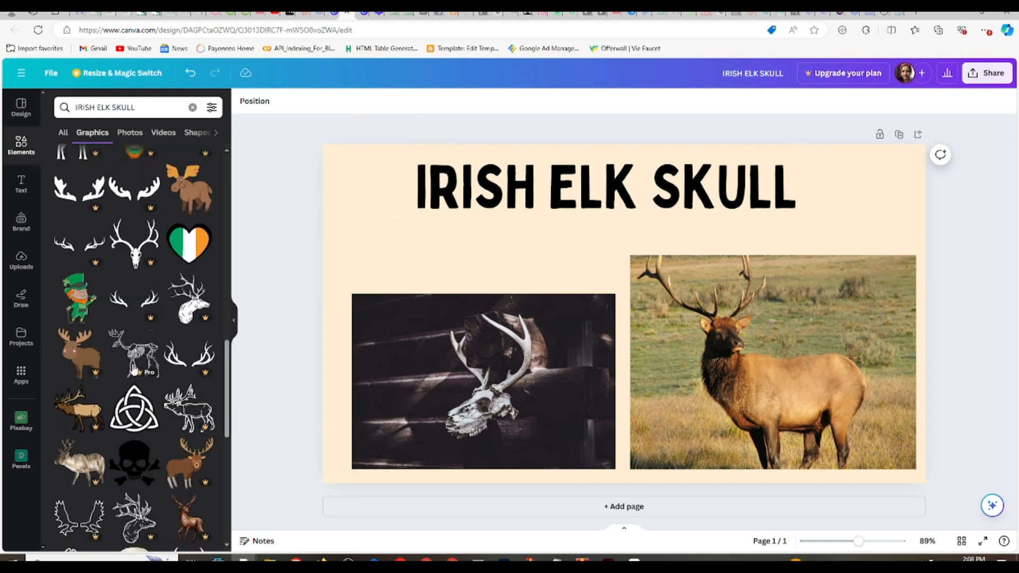
scroll(142, 314, "down", 4)
scroll(160, 350, "down", 8)
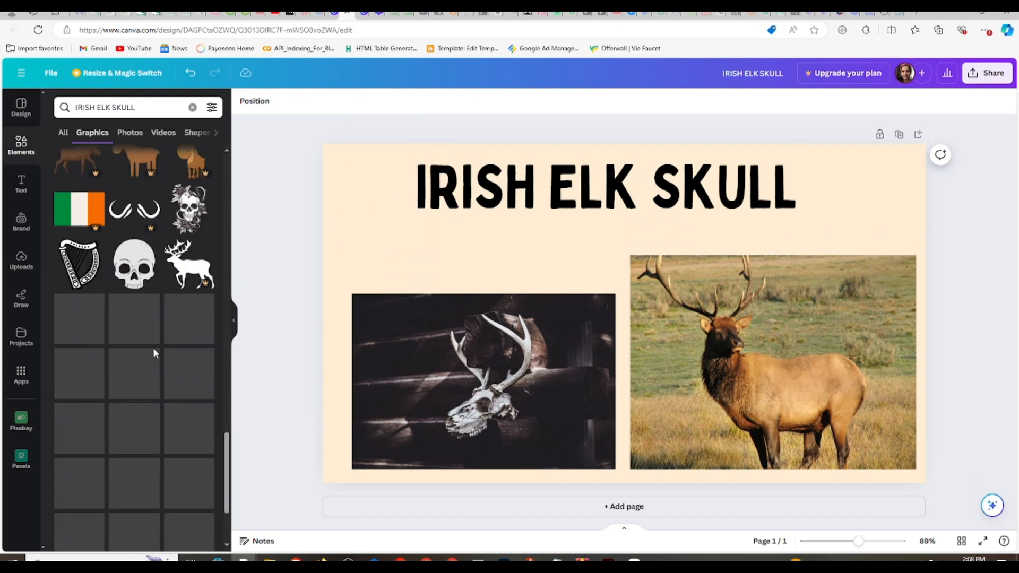
scroll(180, 425, "down", 5)
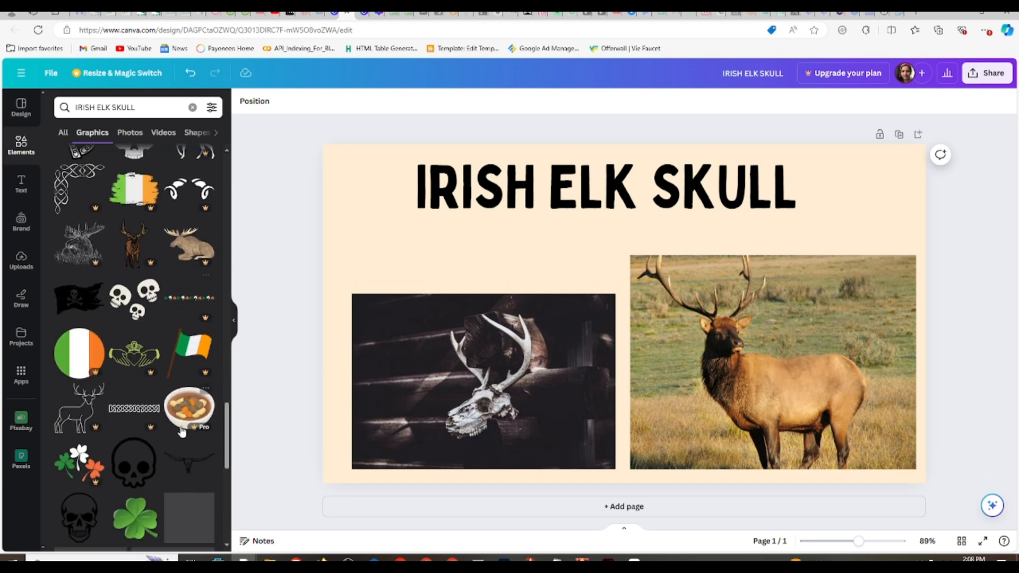
left_click(189, 303)
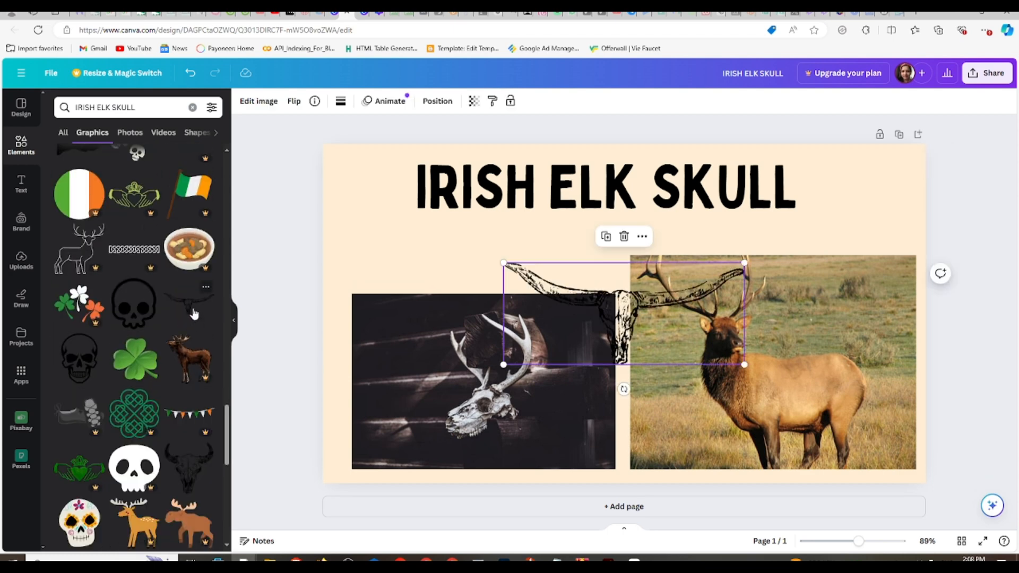
left_click_drag(613, 329, 452, 277)
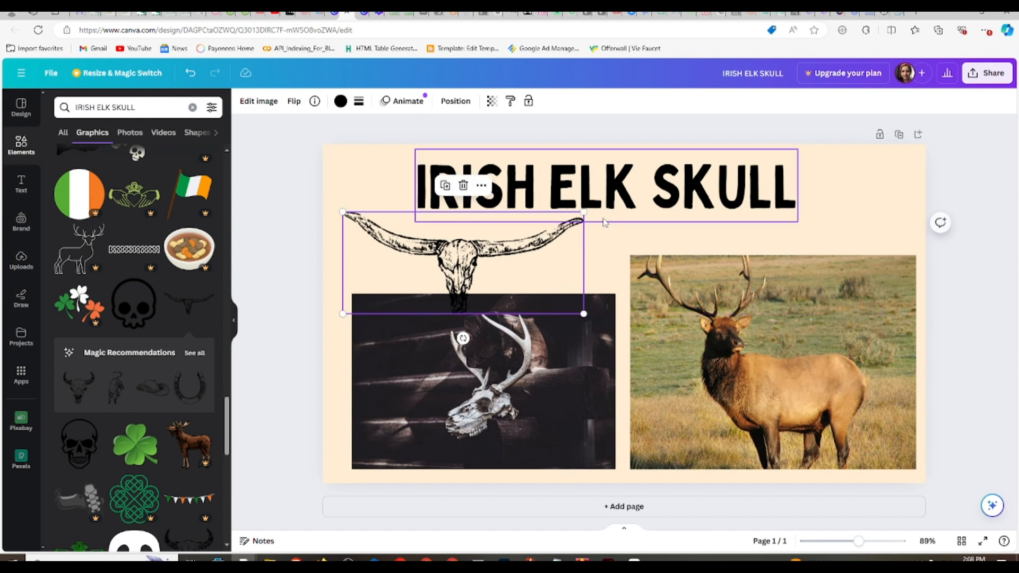
left_click_drag(586, 210, 524, 247)
left_click_drag(430, 271, 496, 250)
left_click(275, 292)
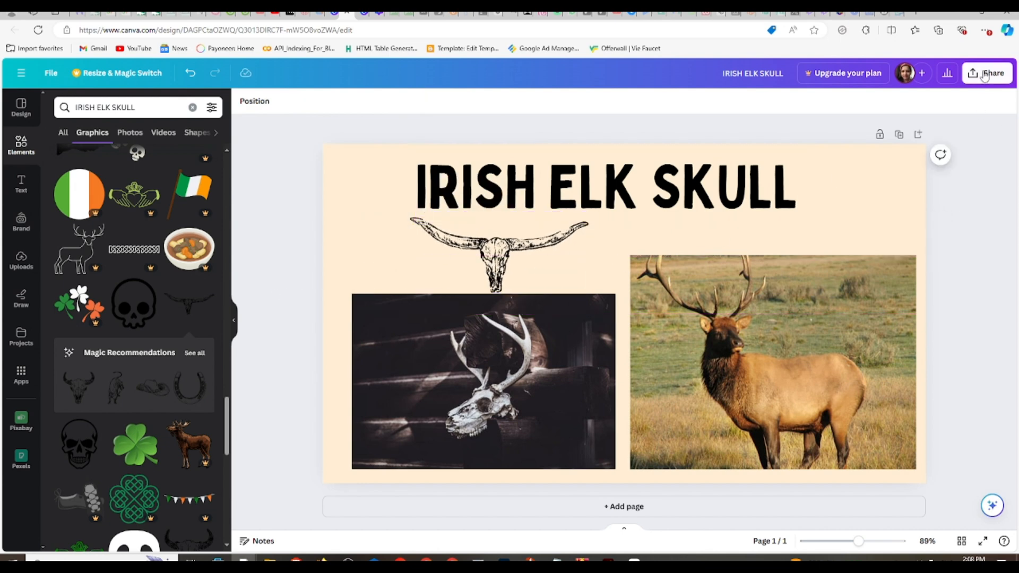
left_click(967, 75)
left_click(848, 329)
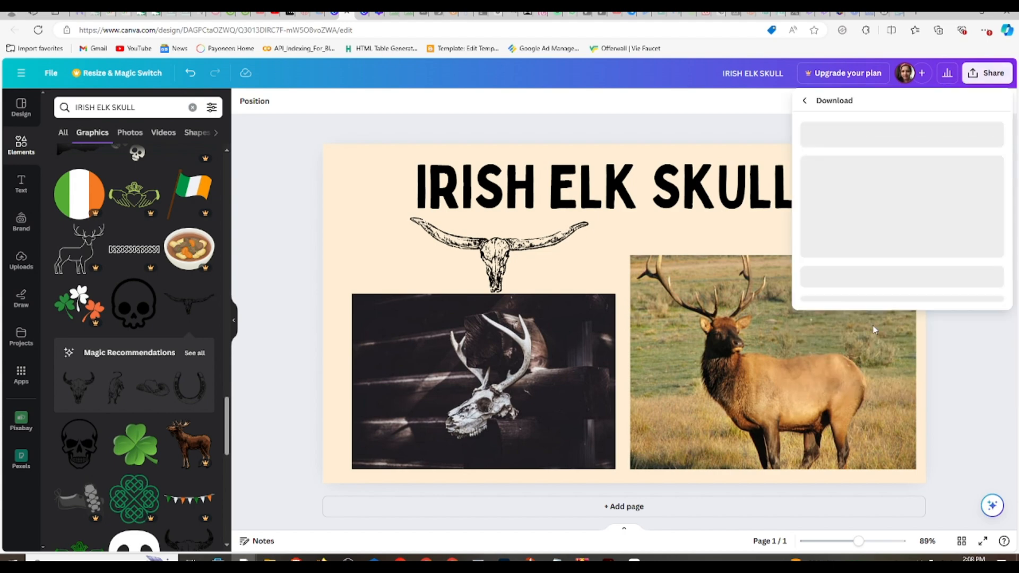
left_click(918, 149)
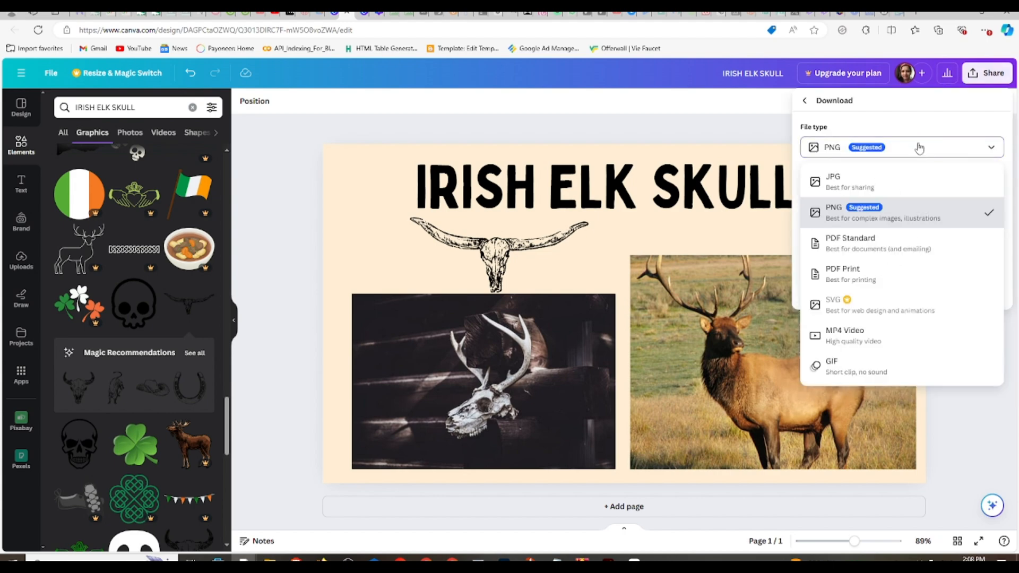
left_click(884, 186)
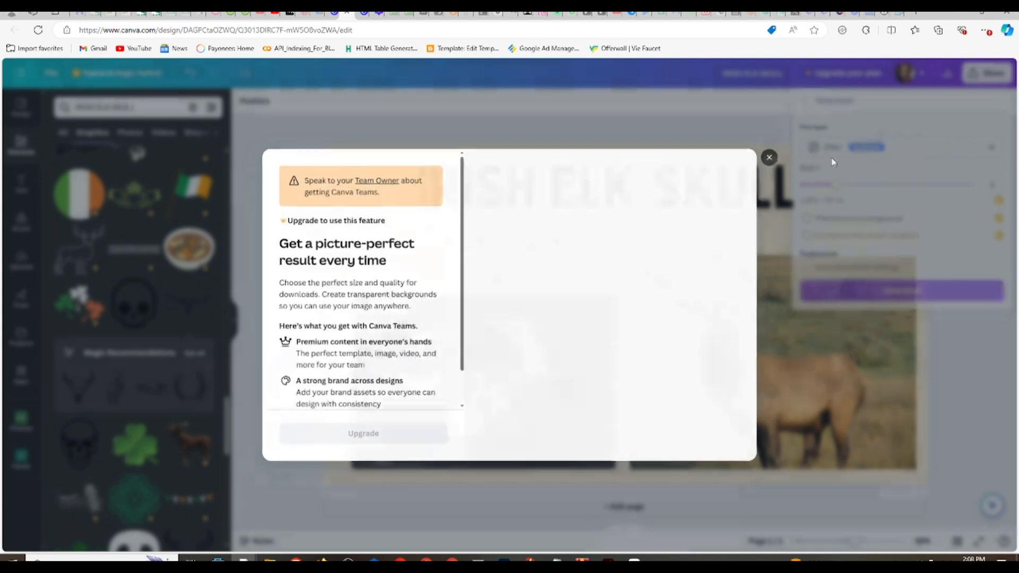
left_click(771, 156)
Step: Download the design as a JPG file
left_click(986, 73)
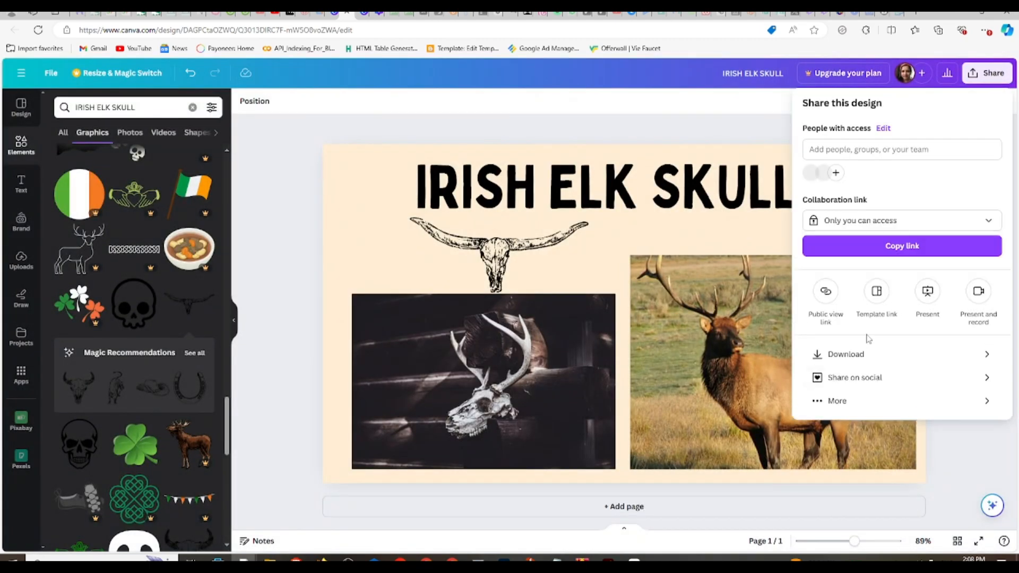
left_click(865, 353)
left_click(901, 148)
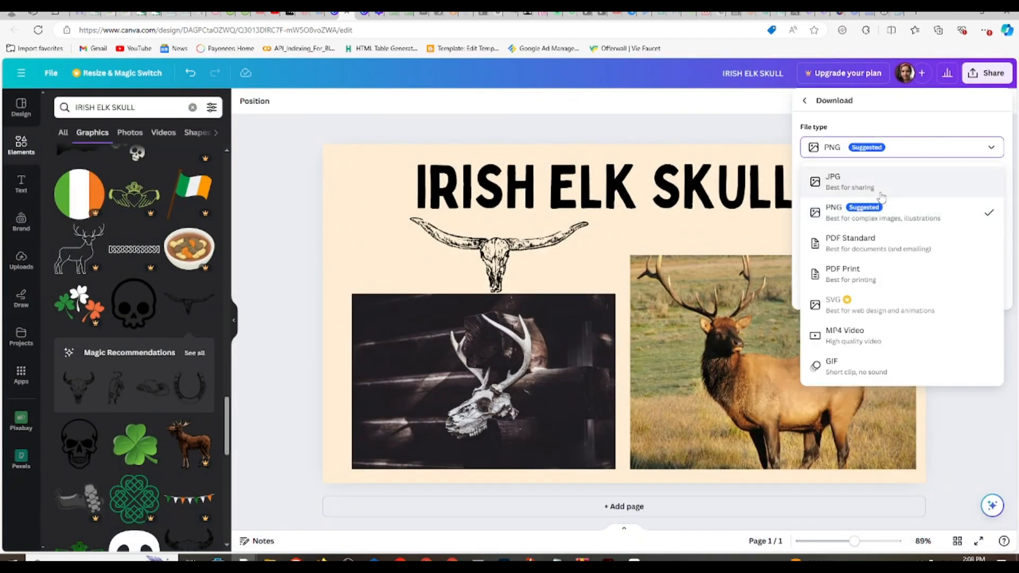
left_click(883, 183)
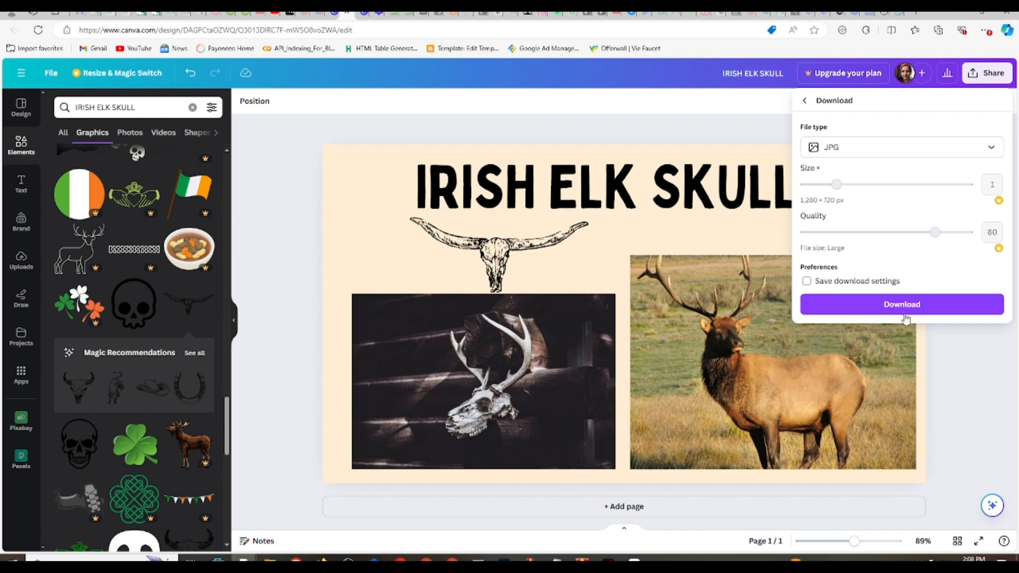
left_click(911, 305)
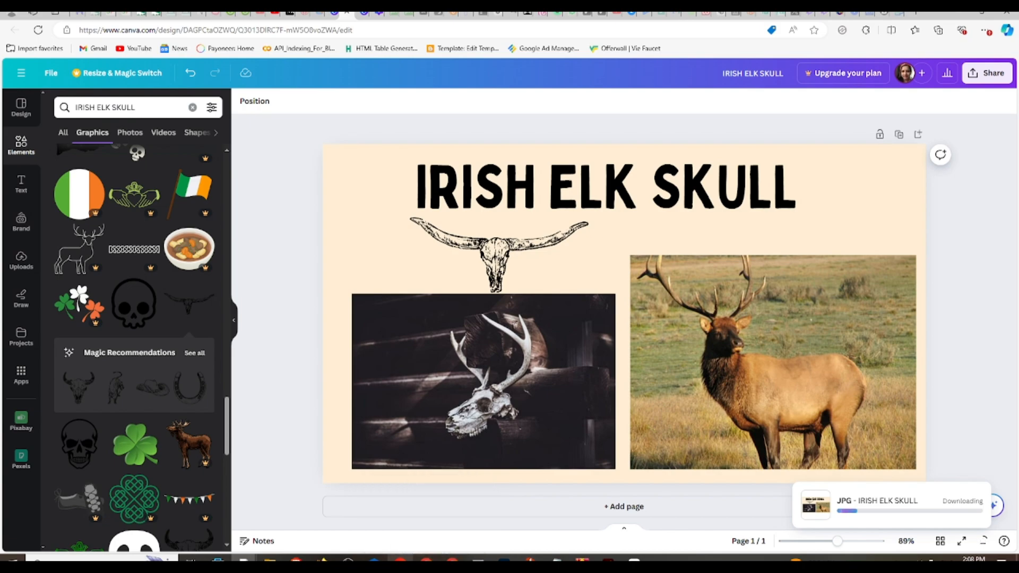
Step: Check the downloaded IRISH ELK SKULL.jpg, dismiss the download list, and switch to the ReduceImages resize page in Chrome
left_click(426, 561)
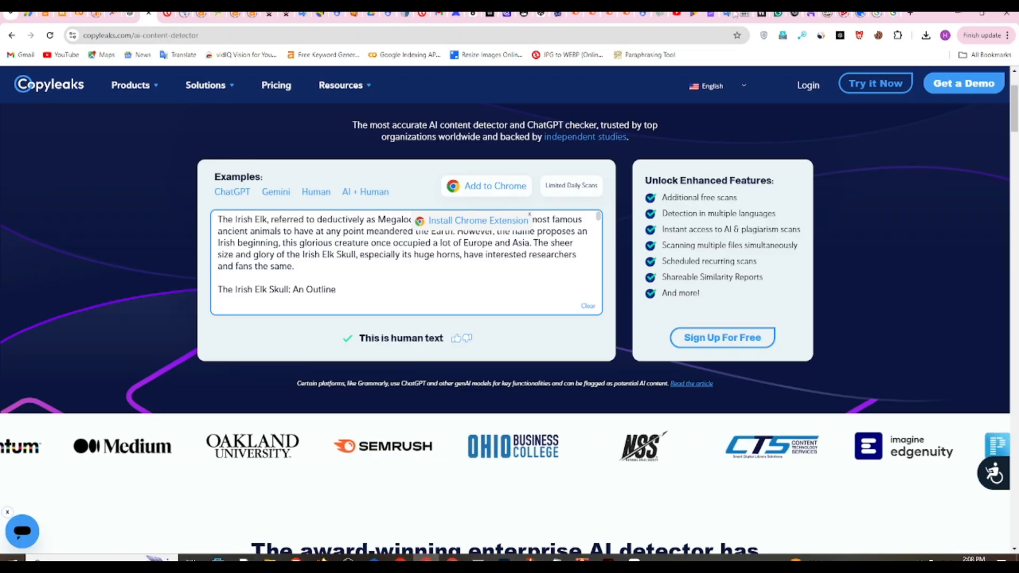
left_click(852, 19)
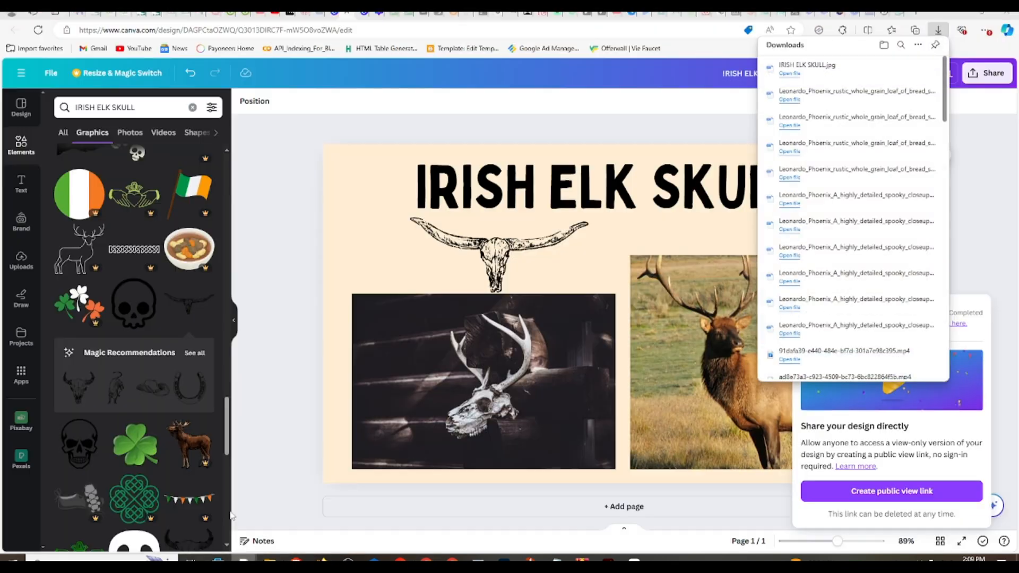
left_click(186, 514)
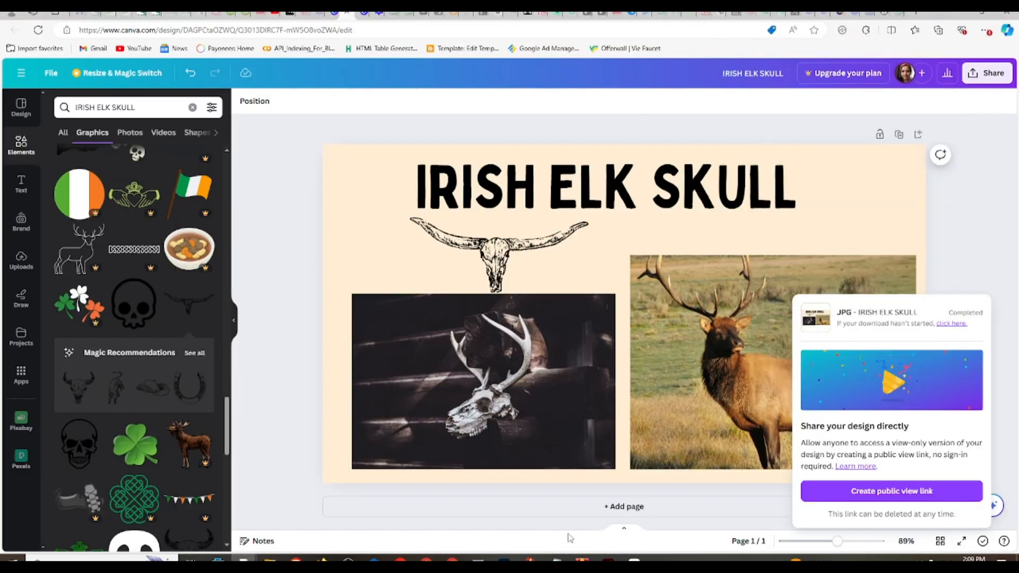
left_click(427, 559)
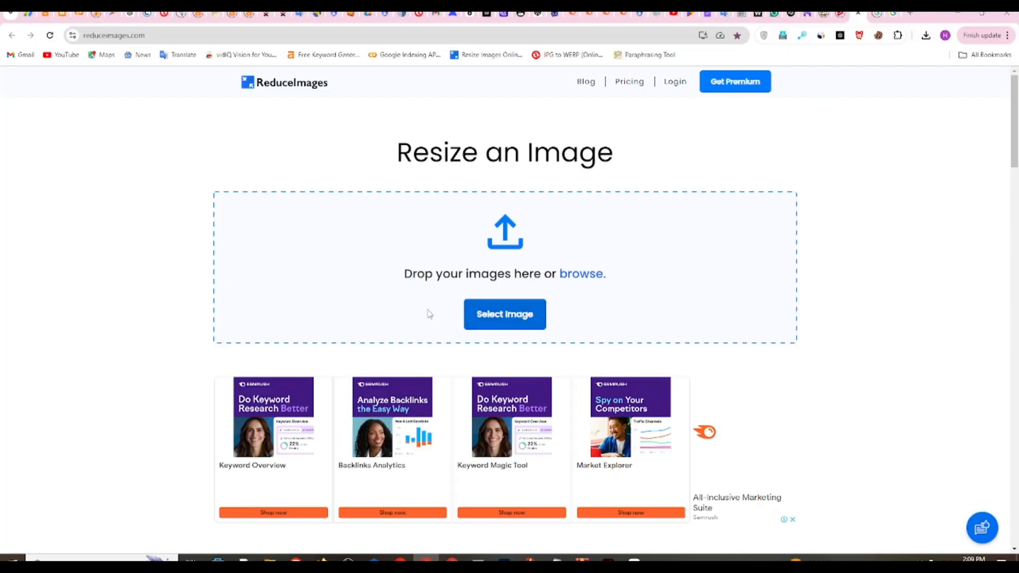
Step: Upload IRISH ELK SKULL.jpg to the resizer and resize it with the preset 70 percent dimensions and JPG format
left_click(499, 315)
double_click(171, 96)
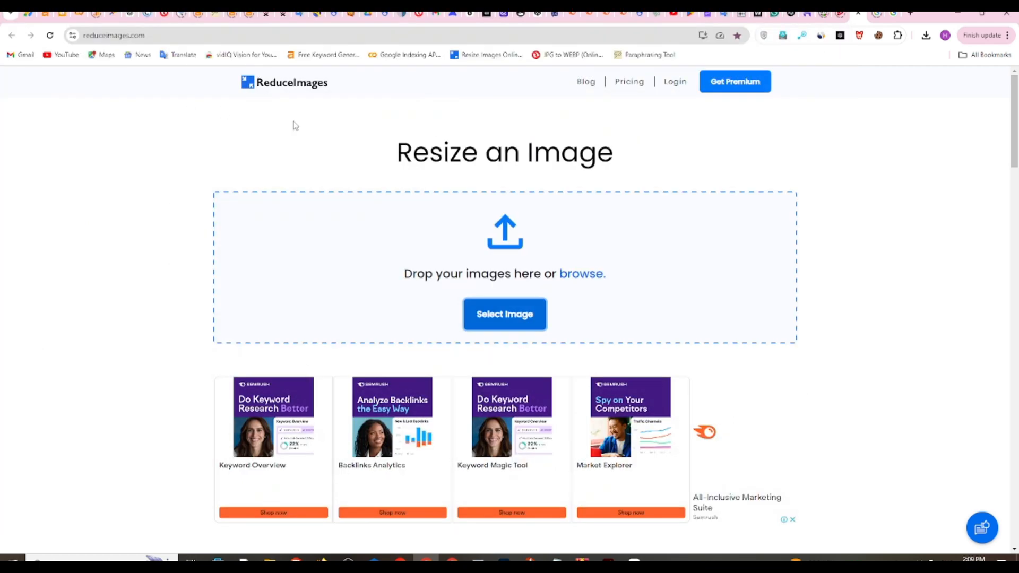
scroll(439, 314, "down", 6)
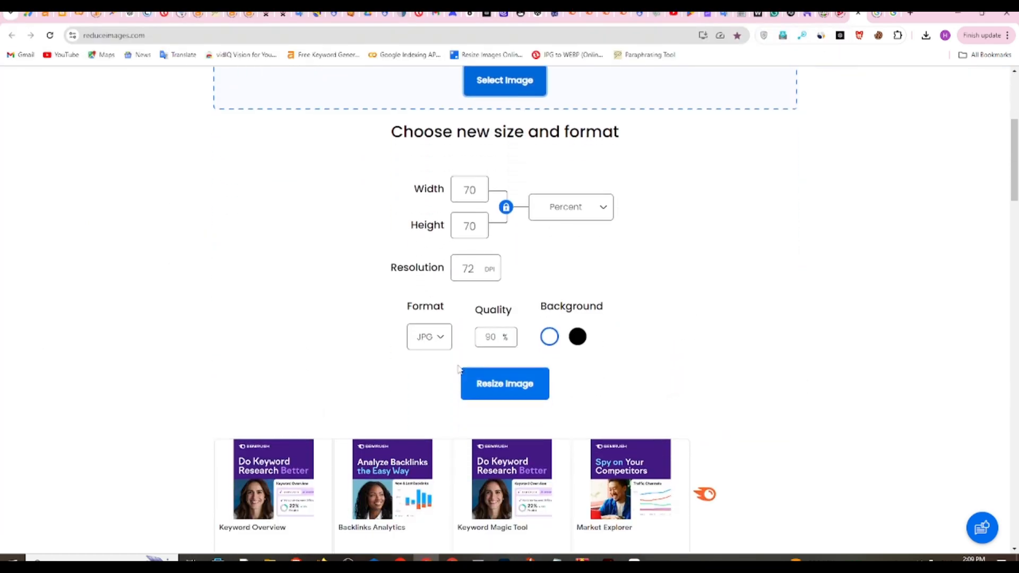
left_click(519, 331)
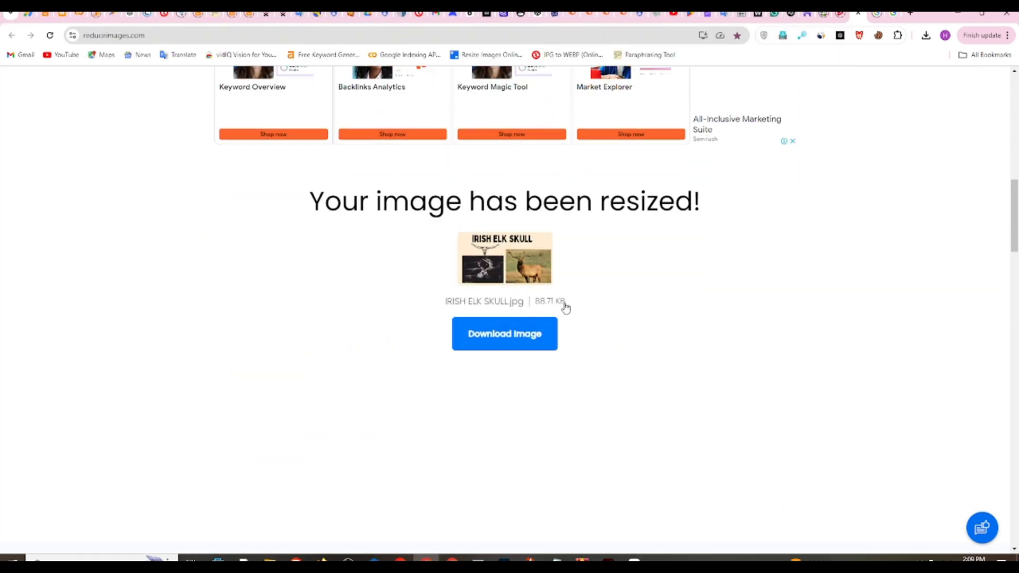
Step: Set the JPG quality to 70% and resize the Irish Elk Skull image again
scroll(596, 319, "up", 4)
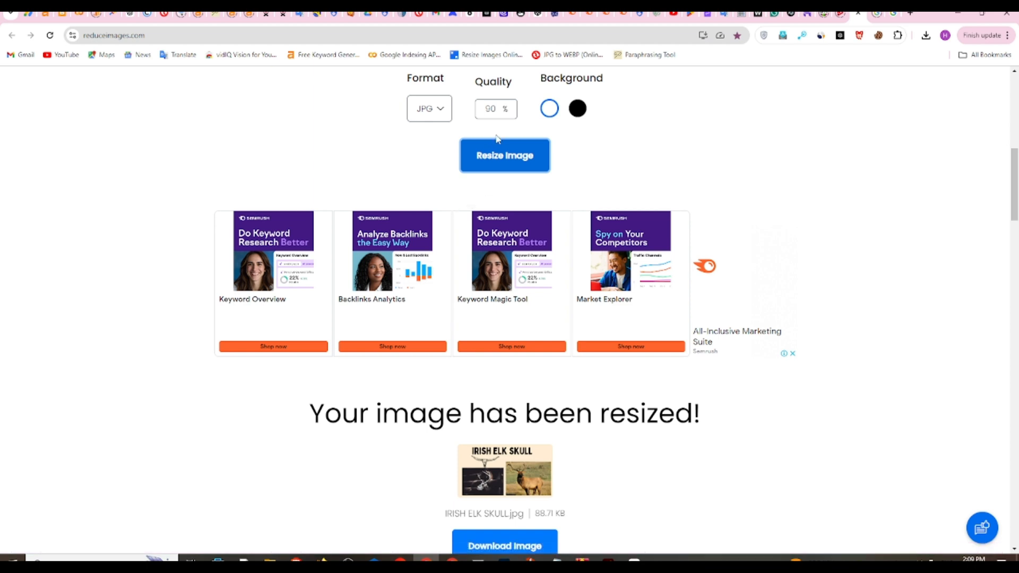
scroll(545, 370, "down", 2)
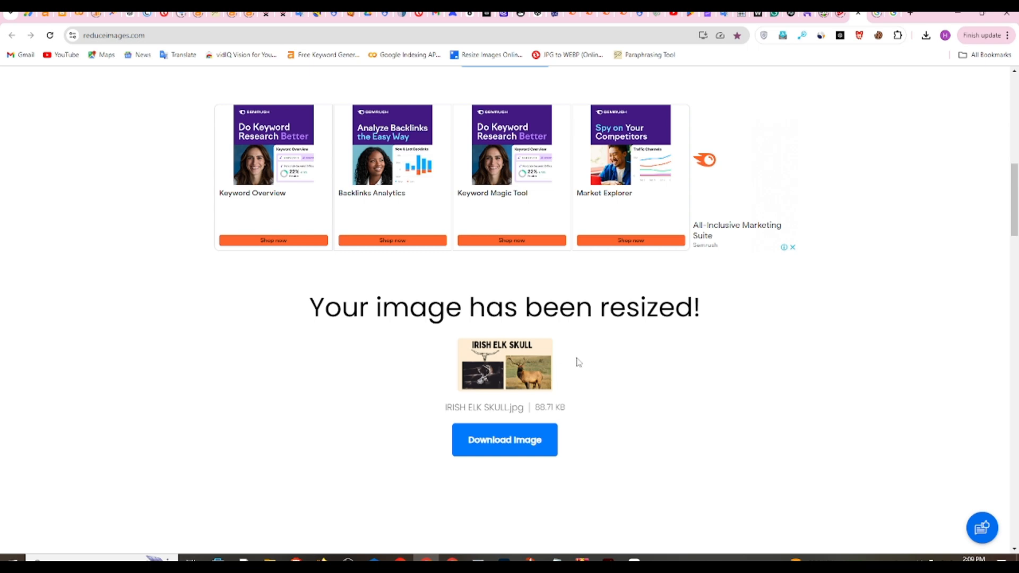
scroll(576, 360, "up", 2)
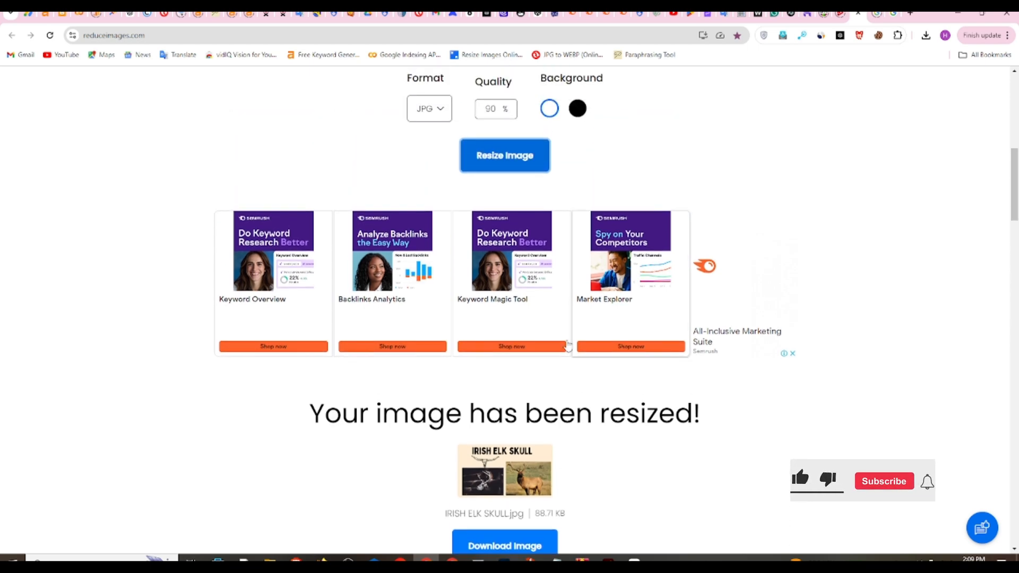
scroll(568, 346, "up", 2)
double_click(498, 217)
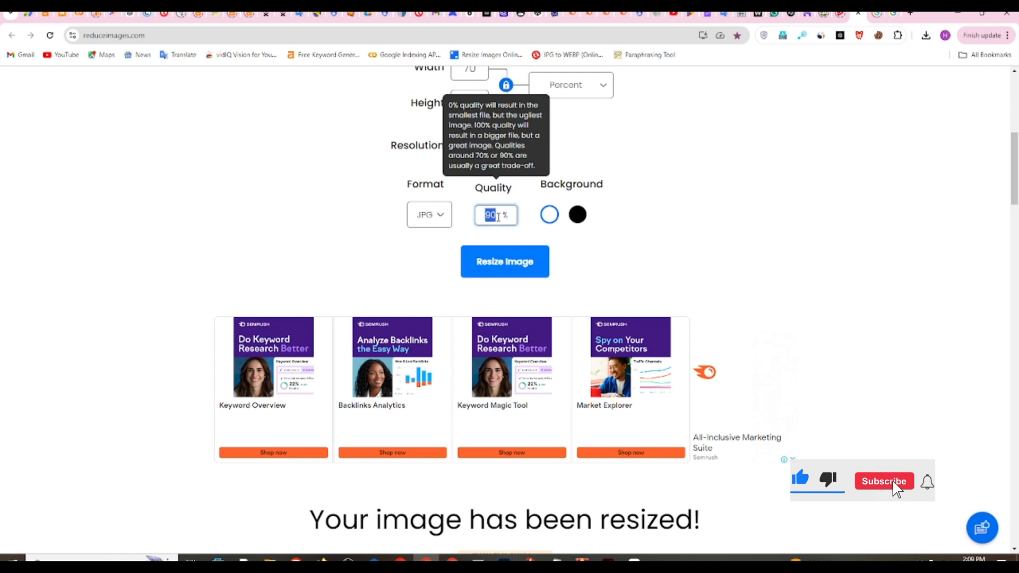
type("70")
left_click(503, 248)
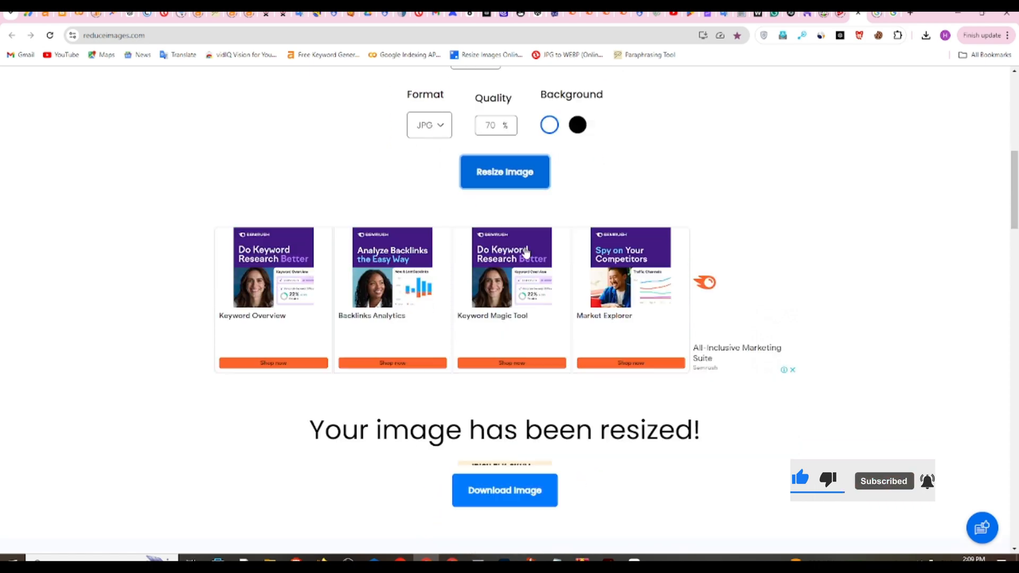
Step: Lower the JPG quality to 50%, resize the image once more, and download the result
scroll(589, 319, "up", 3)
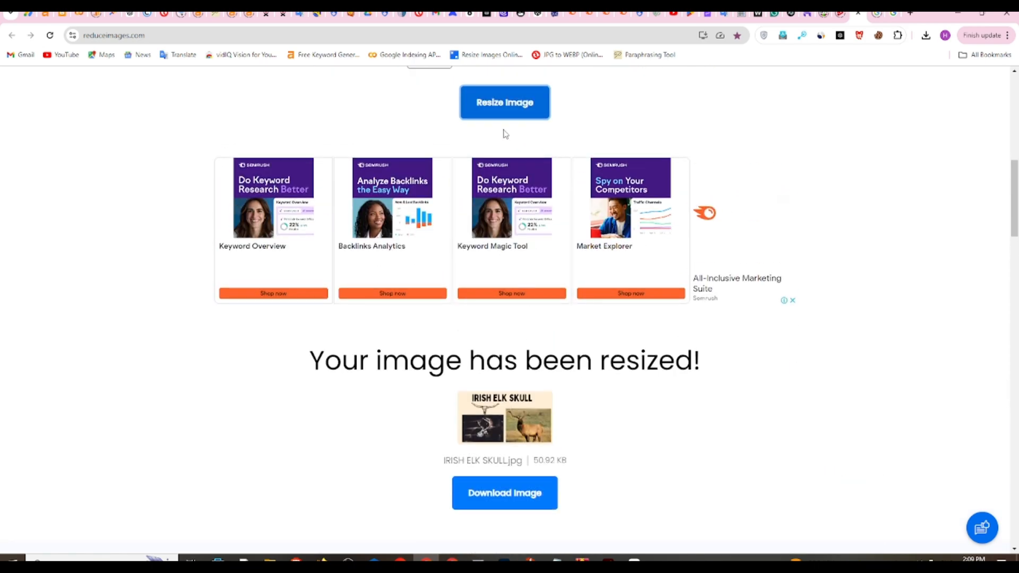
scroll(494, 159, "up", 2)
double_click(494, 157)
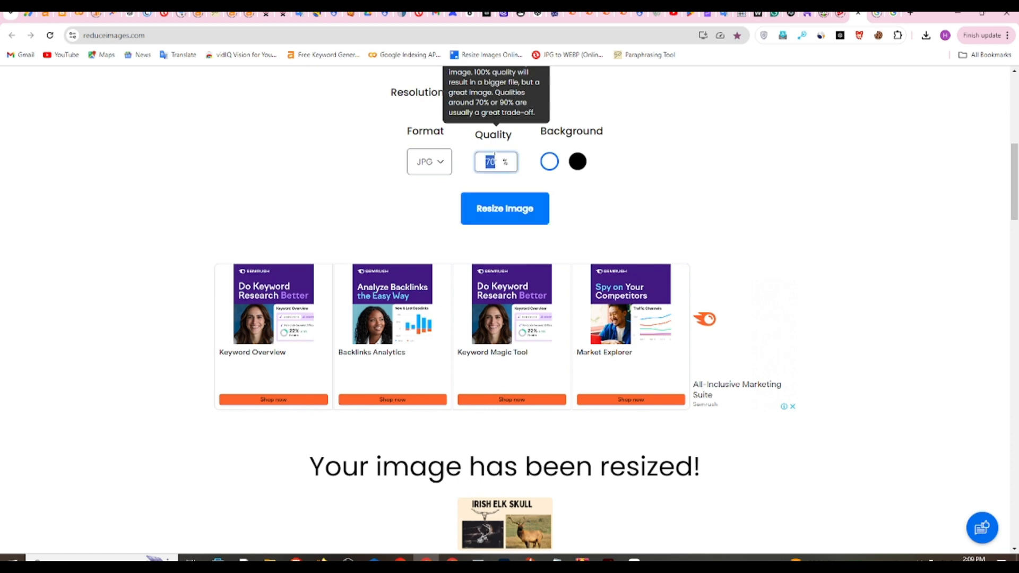
type("50")
left_click(528, 218)
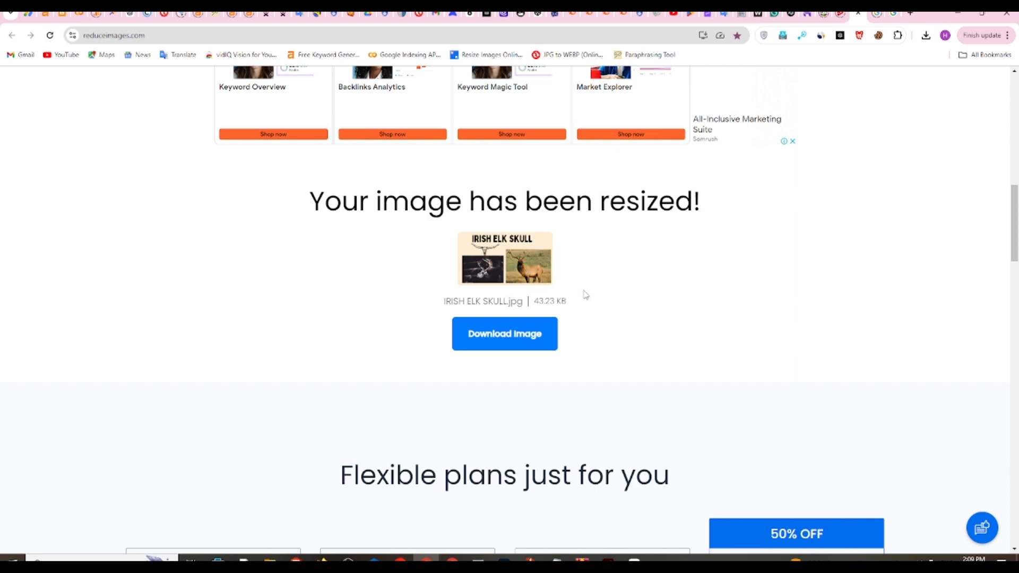
left_click(526, 334)
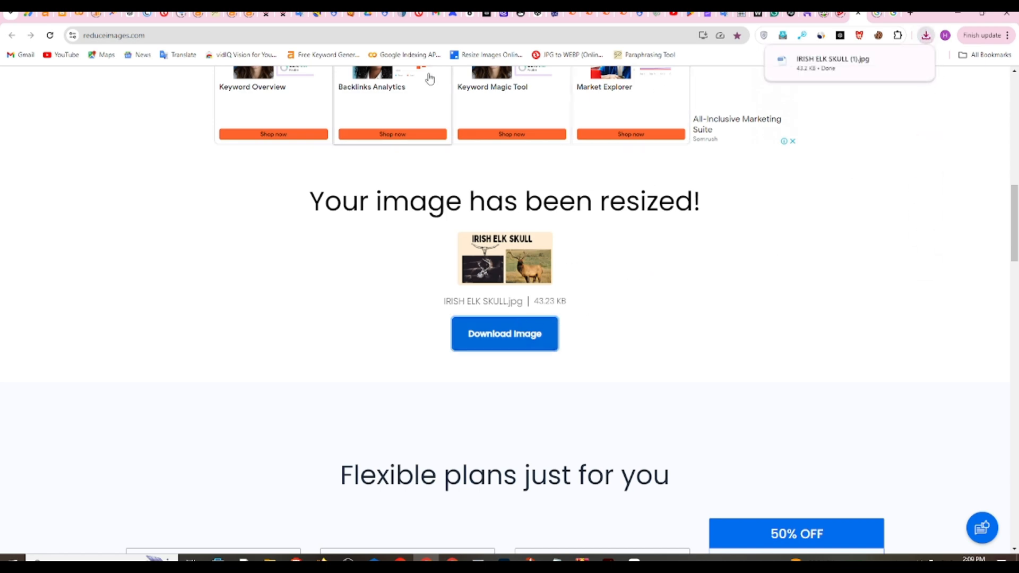
Step: Switch to Convertio, start a new conversion, and upload IRISH ELK SKULL (1).jpg
left_click(410, 13)
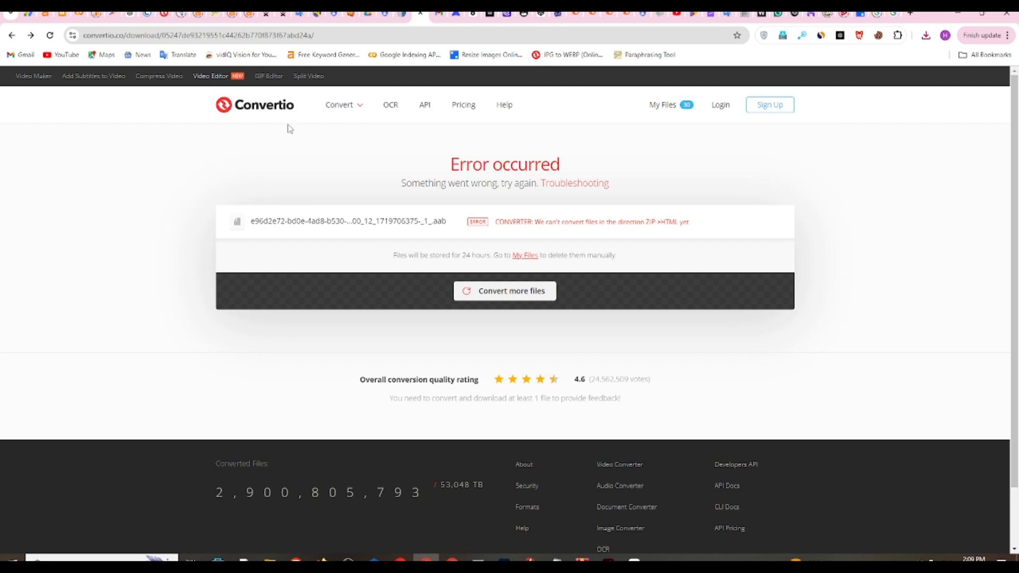
left_click(505, 291)
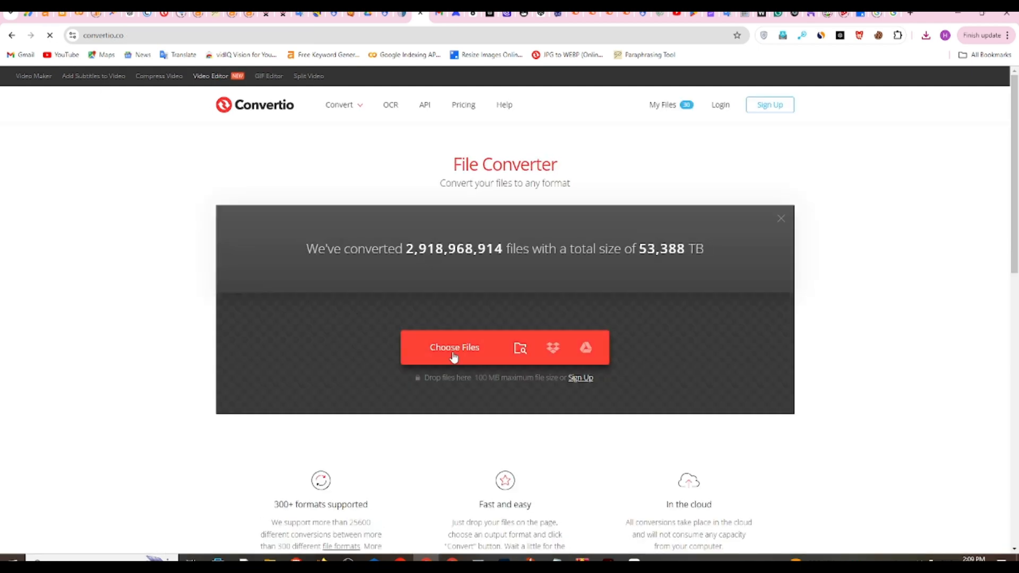
left_click(438, 347)
double_click(171, 101)
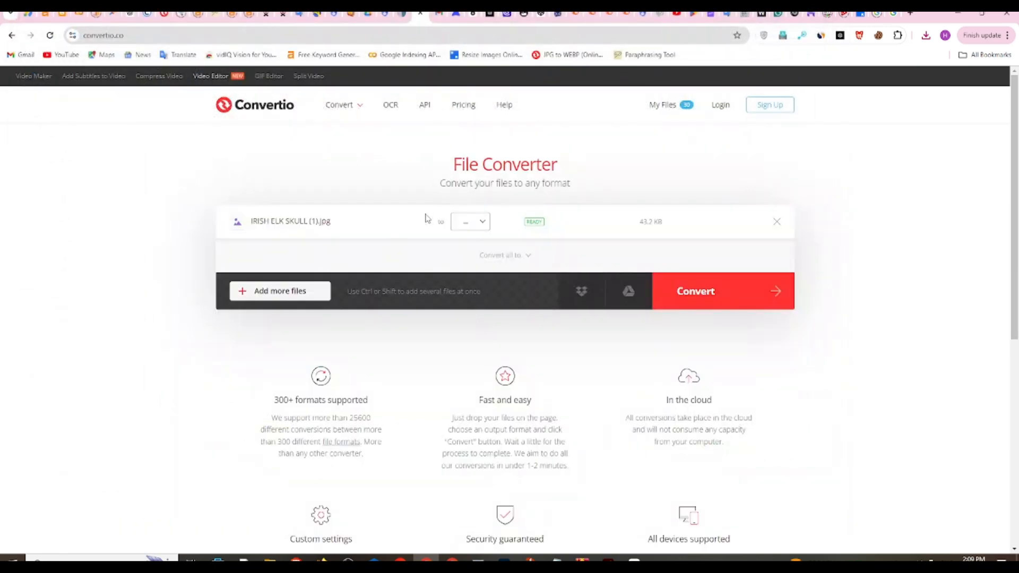
Step: Convert the uploaded JPG to WEBP and download the converted file
left_click(483, 221)
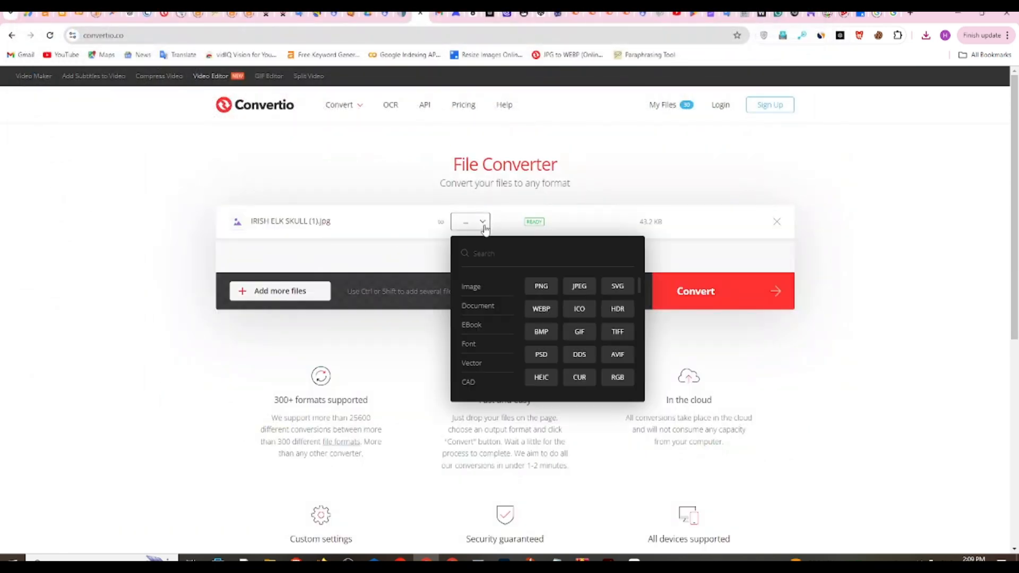
left_click(542, 309)
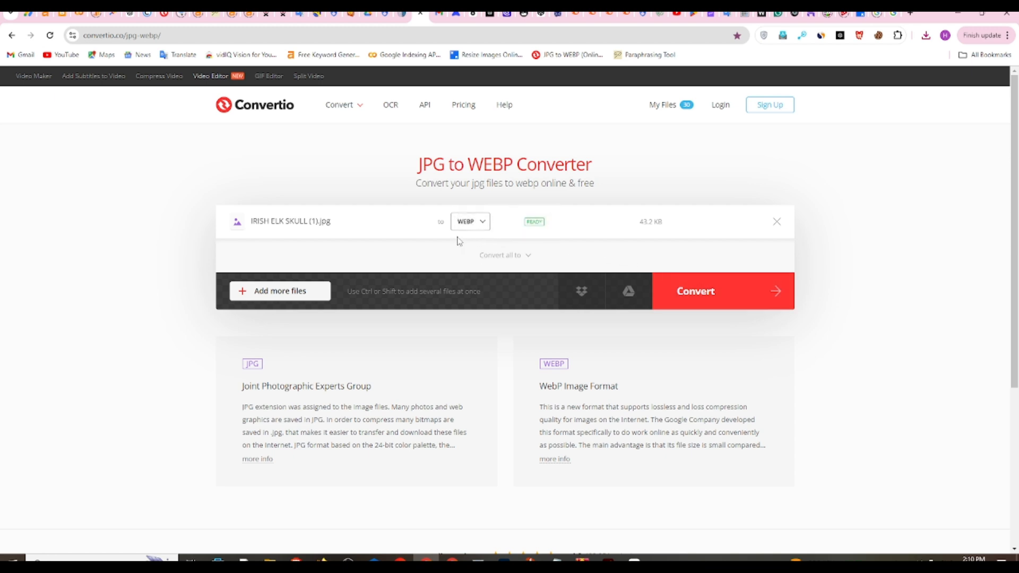
left_click(703, 295)
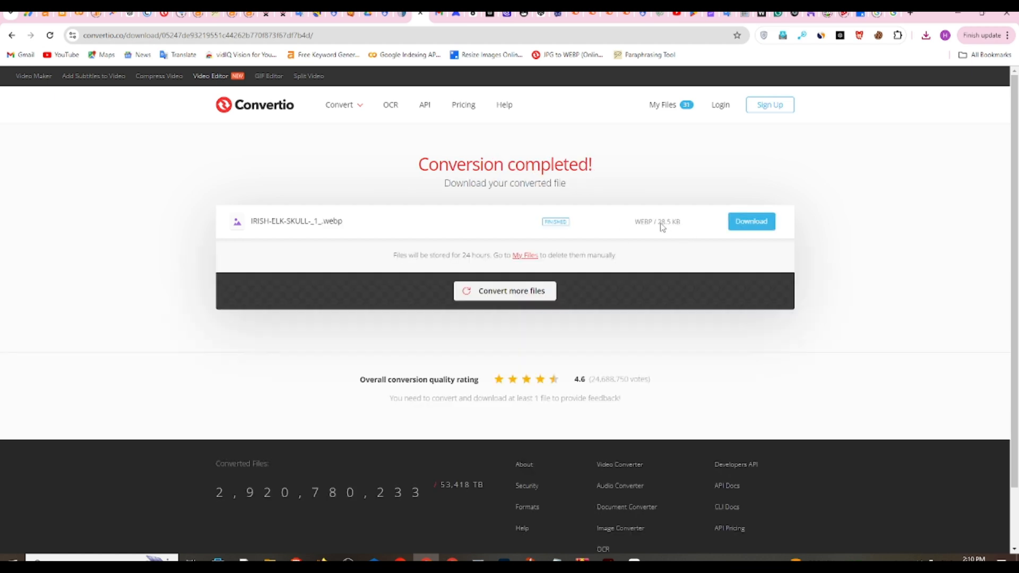
left_click(731, 223)
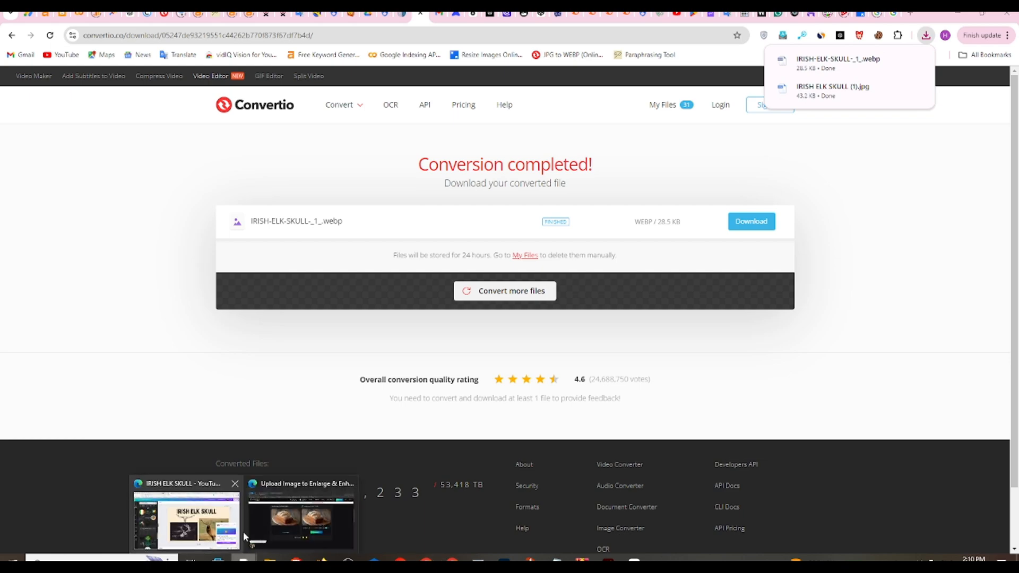
Step: Return to the WordPress post in Edge and add a Gallery block directly above the heading "The Irish Elk Skull: An Outline"
left_click(186, 517)
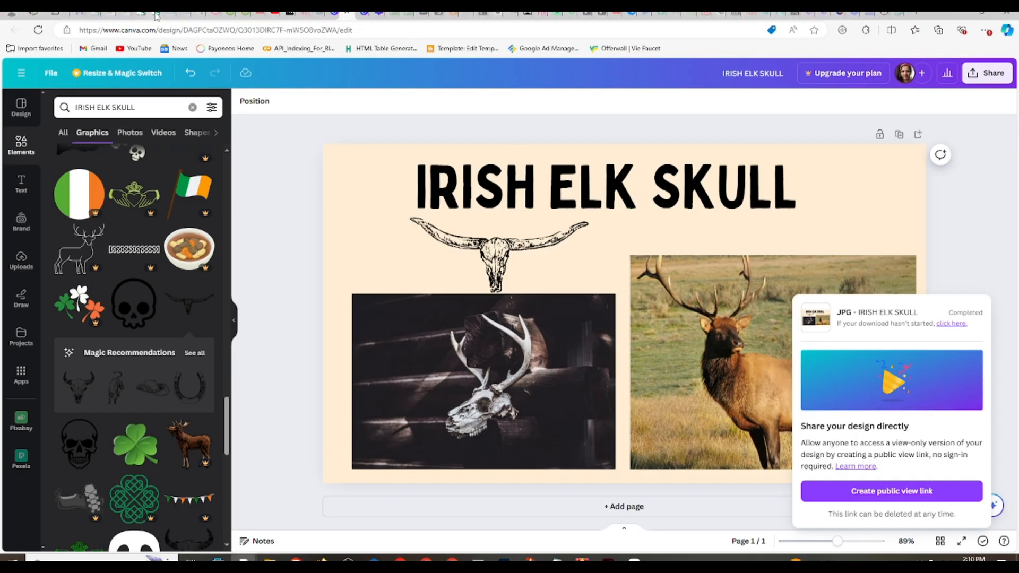
left_click(156, 16)
left_click(141, 14)
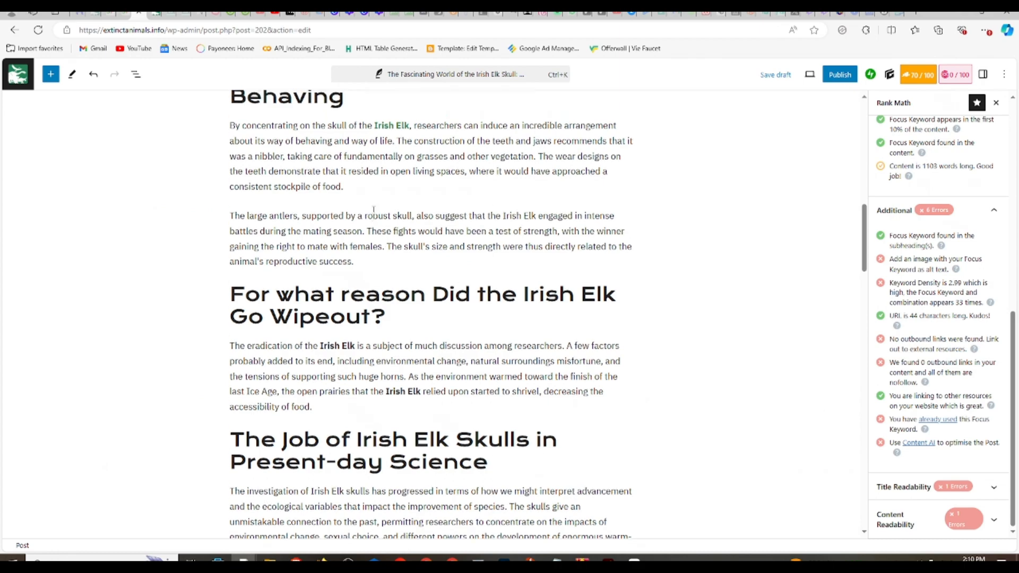
scroll(353, 237, "up", 10)
scroll(353, 238, "up", 4)
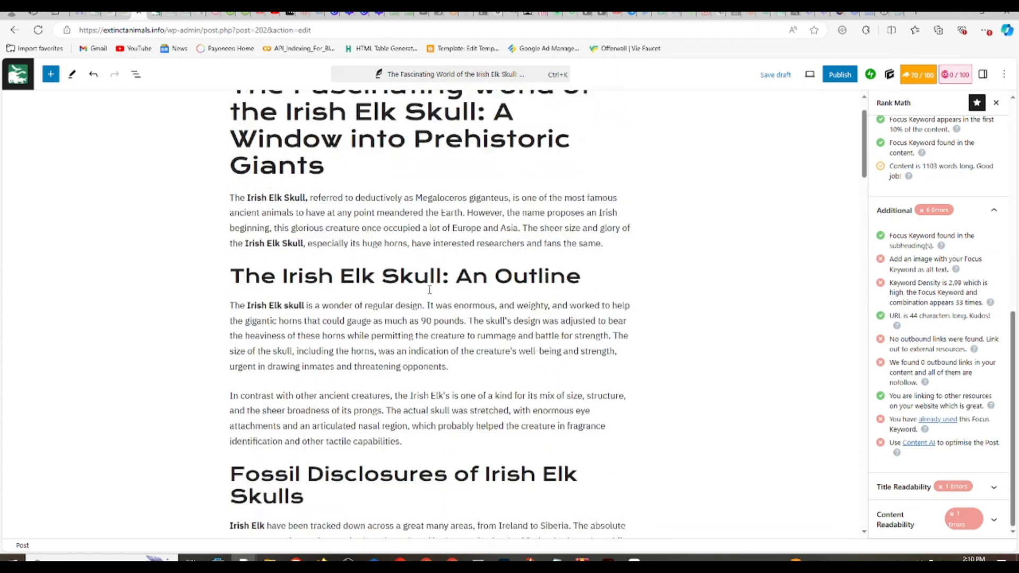
scroll(409, 322, "down", 1)
scroll(409, 323, "down", 1)
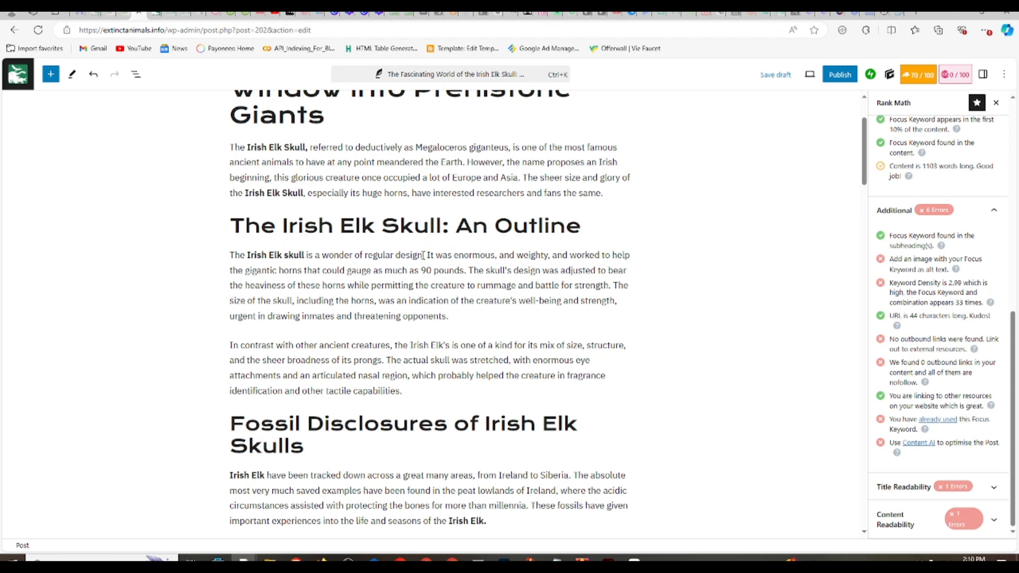
left_click(431, 208)
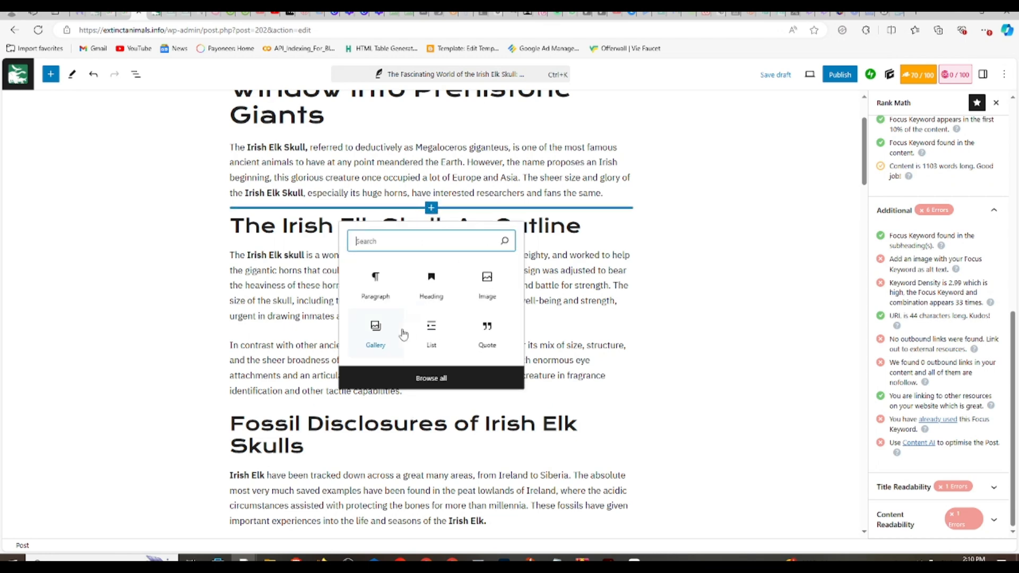
left_click(386, 334)
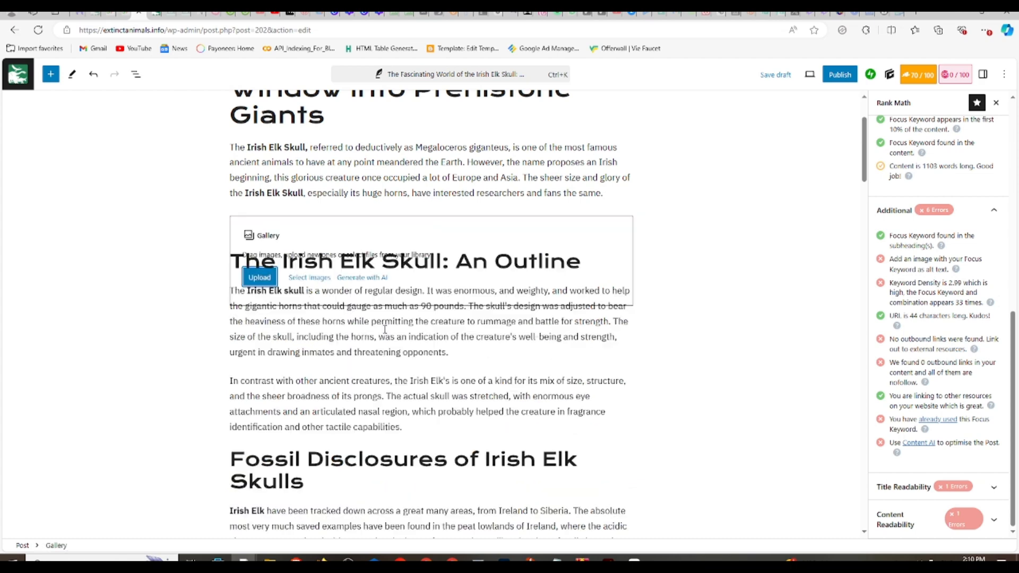
Step: Copy the phrase "Irish Elk Skull" from the heading just below the new Gallery block
scroll(314, 220, "up", 1)
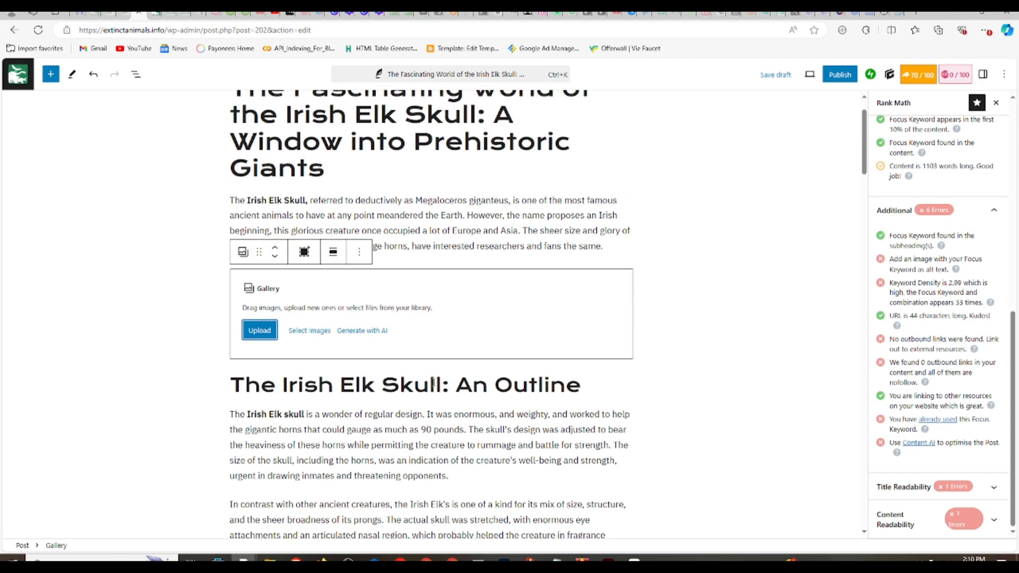
left_click(437, 385)
left_click_drag(436, 385, 283, 387)
key("ctrl+c")
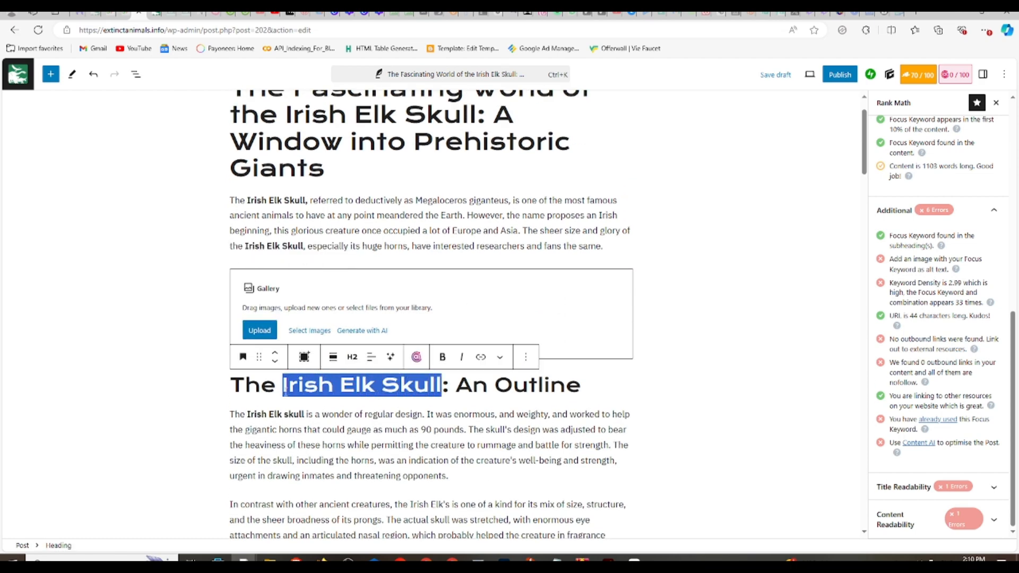
Step: Upload IRISH-ELK-SKULL-_1_.webp to the media library for the Gallery block
left_click(299, 331)
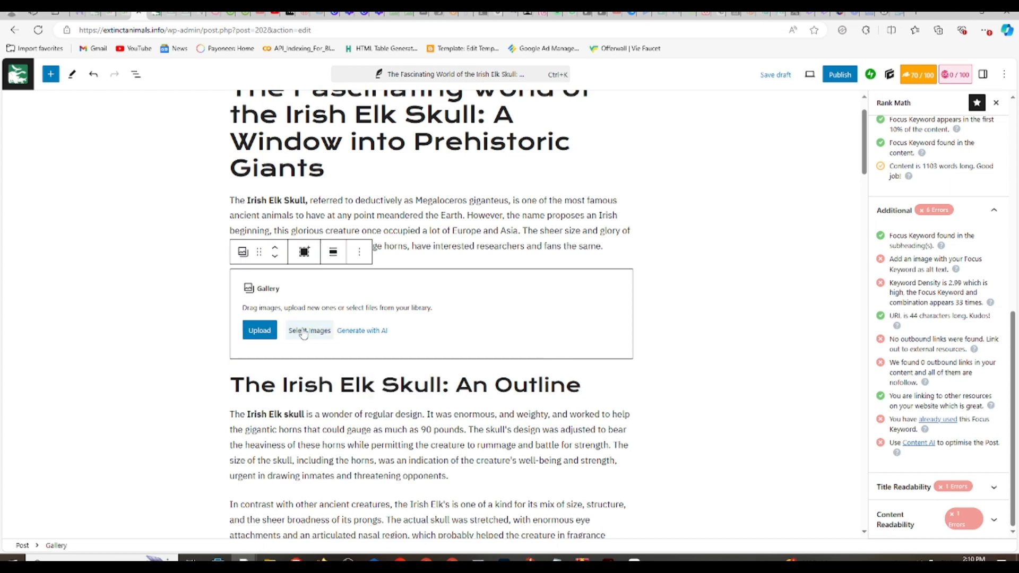
left_click(344, 374)
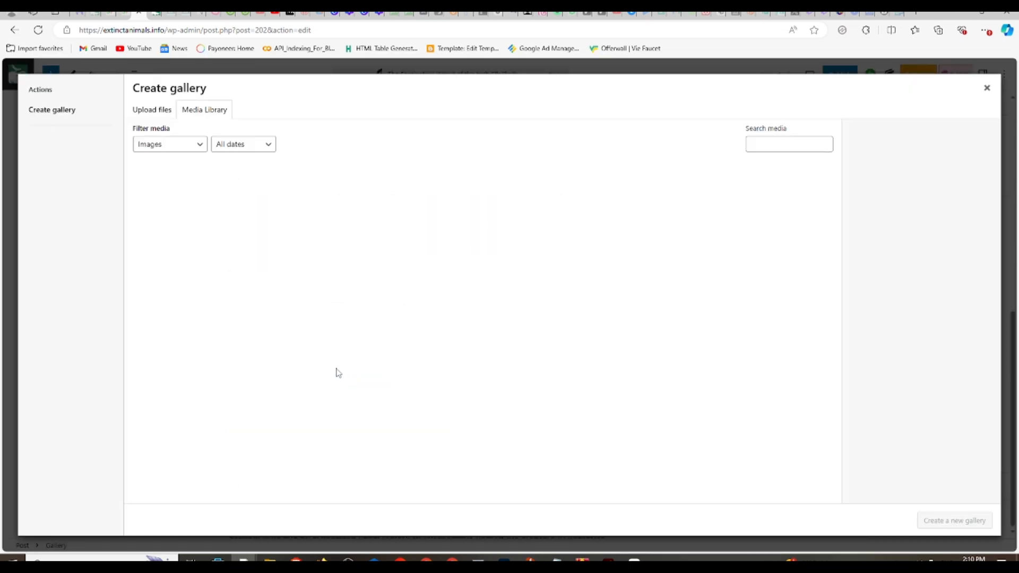
left_click(154, 114)
left_click(547, 291)
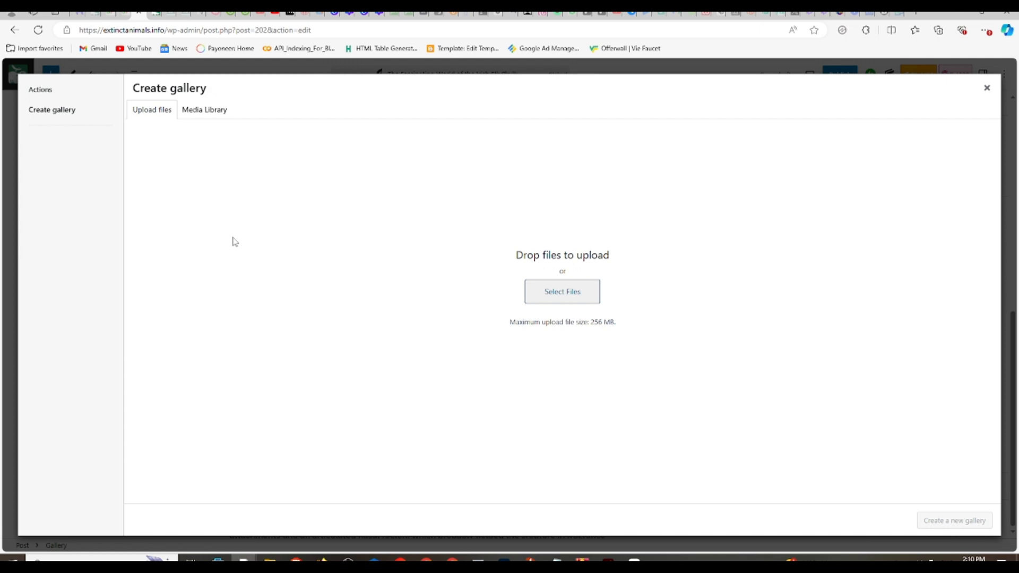
double_click(171, 99)
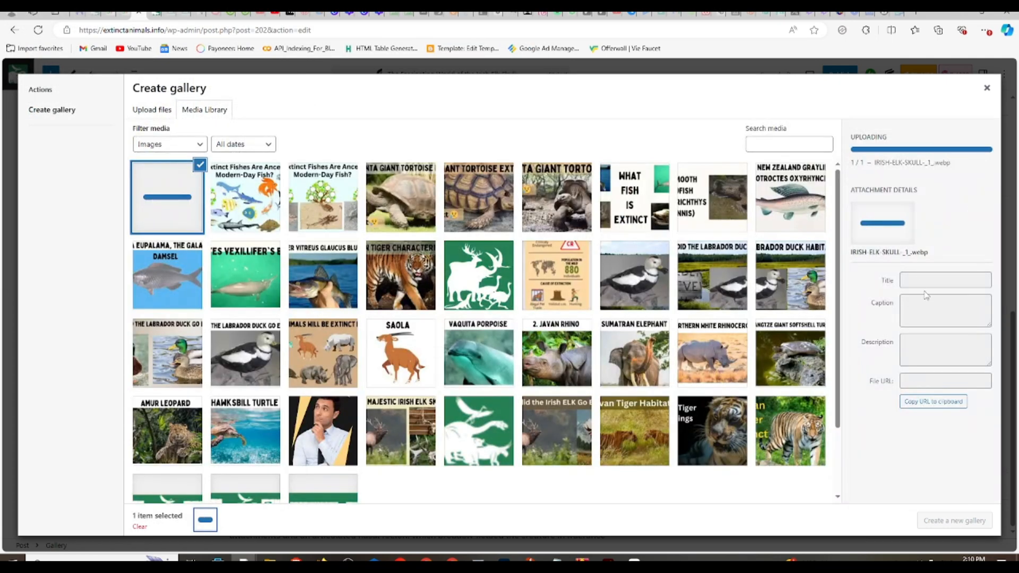
Step: Set the image's alt text, title, caption and description to "Irish Elk Skull" and insert it into the post as a new gallery
left_click(935, 269)
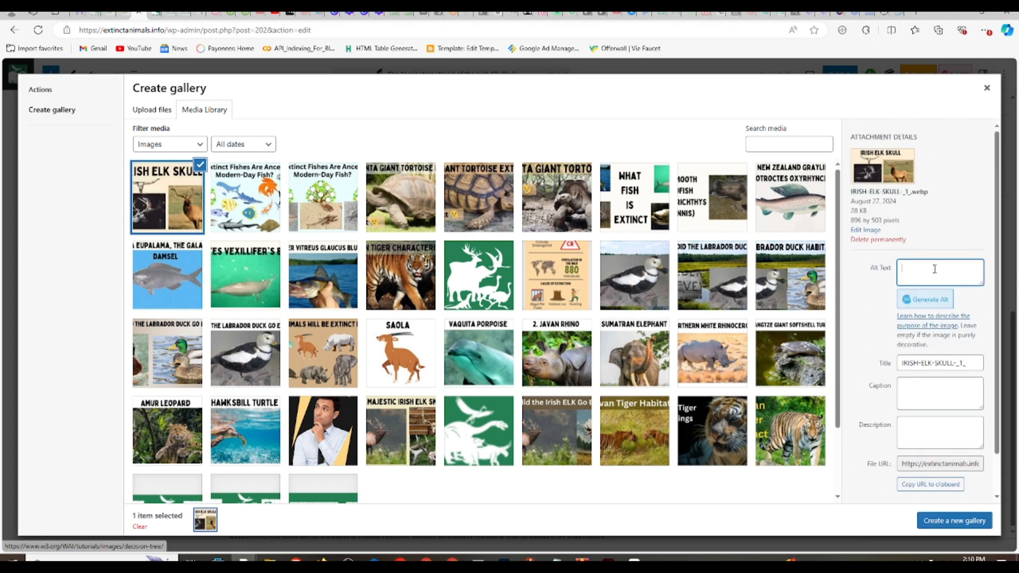
key("ctrl+v")
triple_click(948, 362)
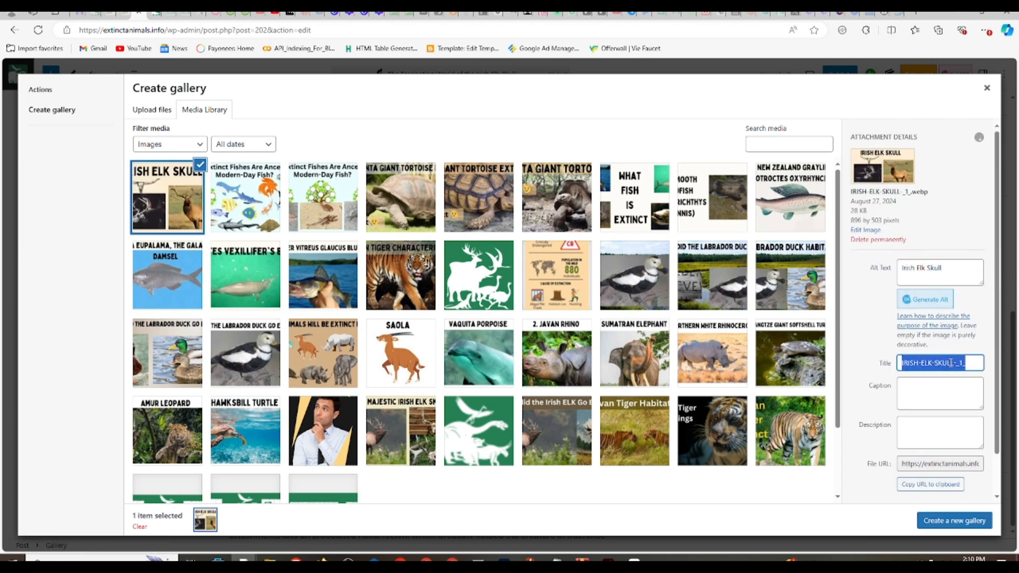
key("ctrl+v")
left_click(934, 393)
key("ctrl+v")
left_click(932, 429)
key("ctrl+v")
left_click(939, 521)
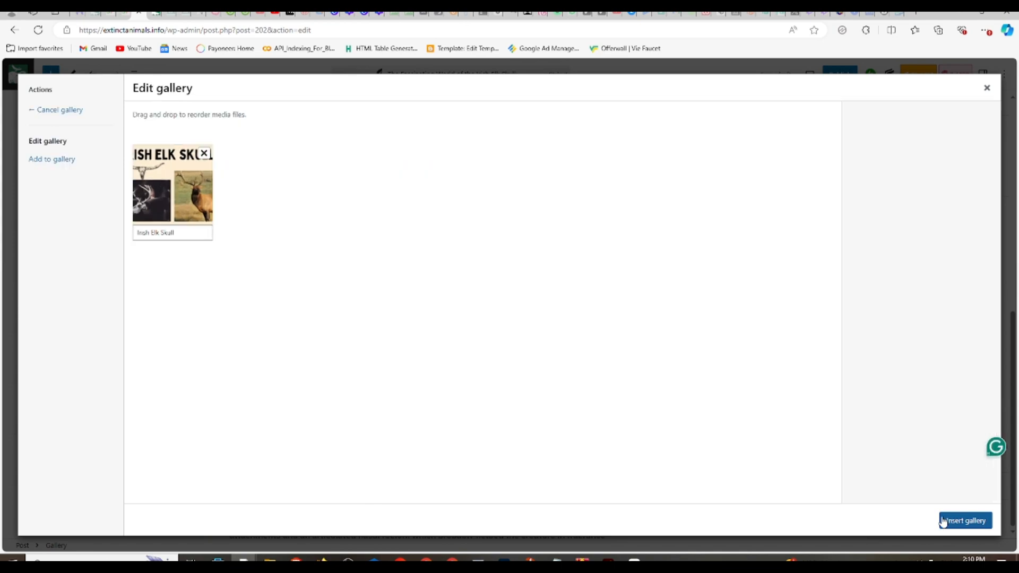
left_click(185, 208)
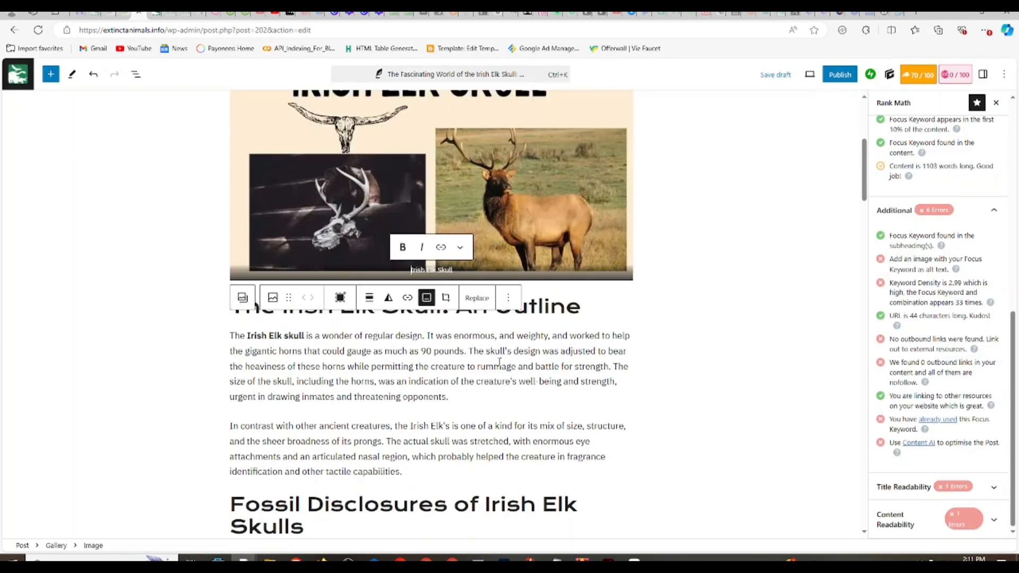
Step: Align the Irish Elk Skull image in the new gallery to the center and deselect the block
left_click(369, 297)
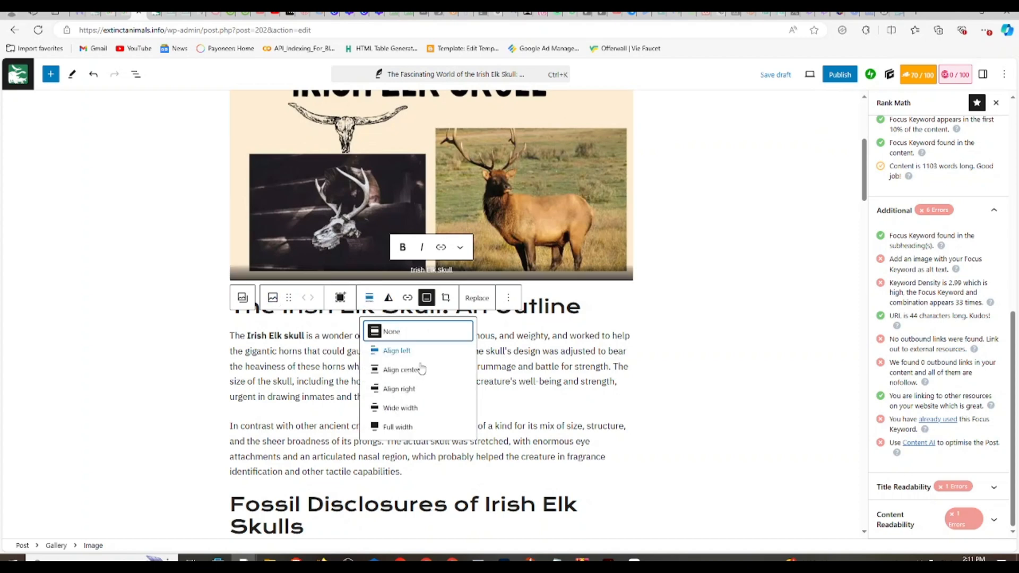
left_click(410, 376)
left_click(696, 216)
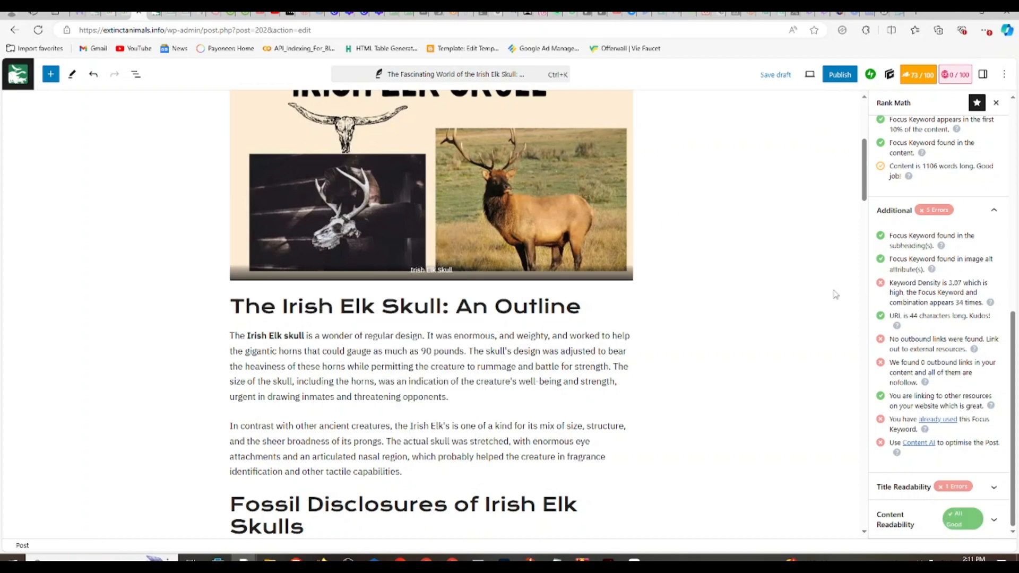
Step: Assign the post to the Irish ELK category and add the tag "Irish Elk Skull"
scroll(836, 295, "up", 2)
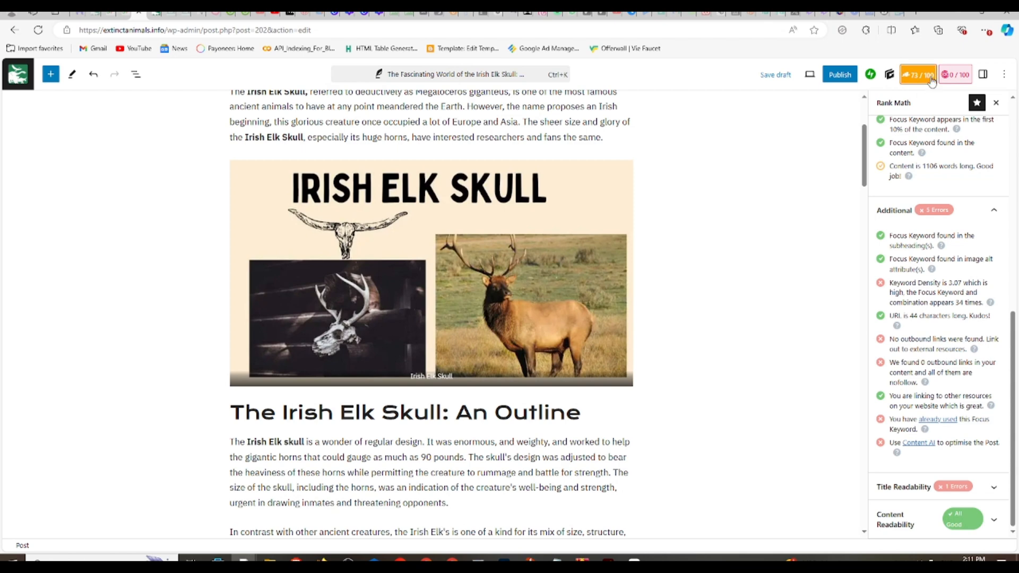
left_click(983, 77)
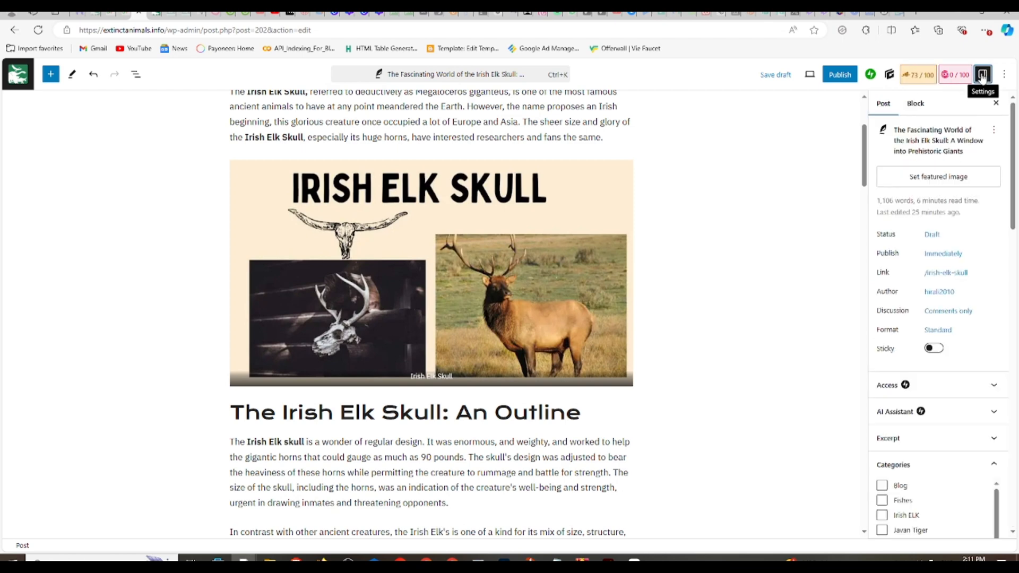
scroll(887, 317, "down", 4)
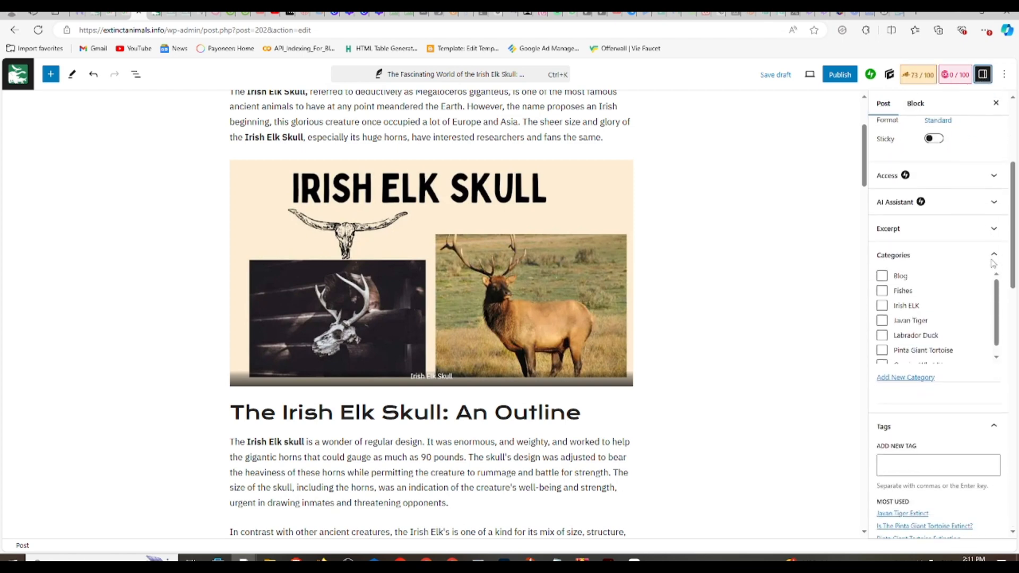
left_click(883, 303)
scroll(903, 318, "down", 1)
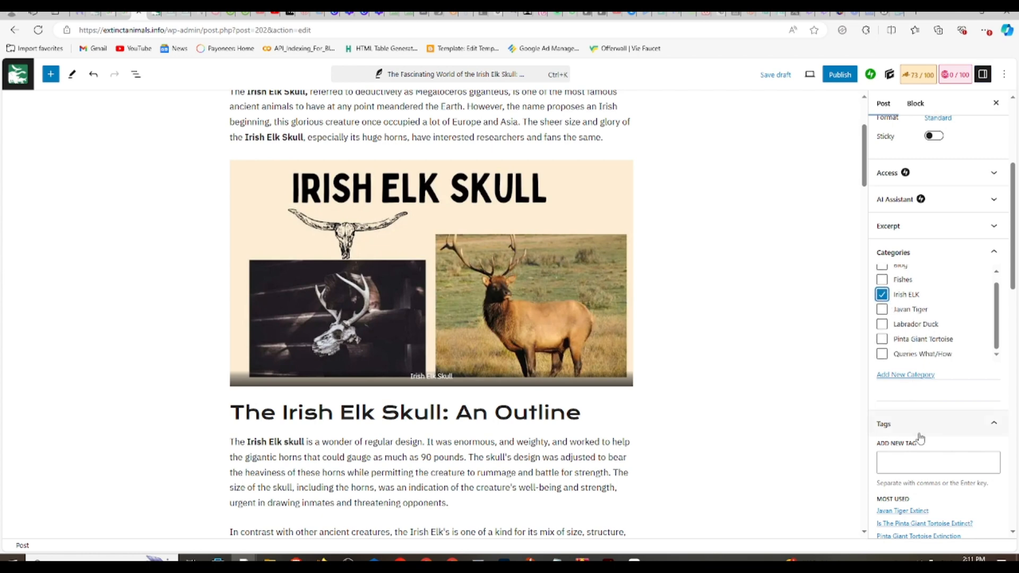
left_click(922, 463)
type("Irish Elk Skull")
key("Return")
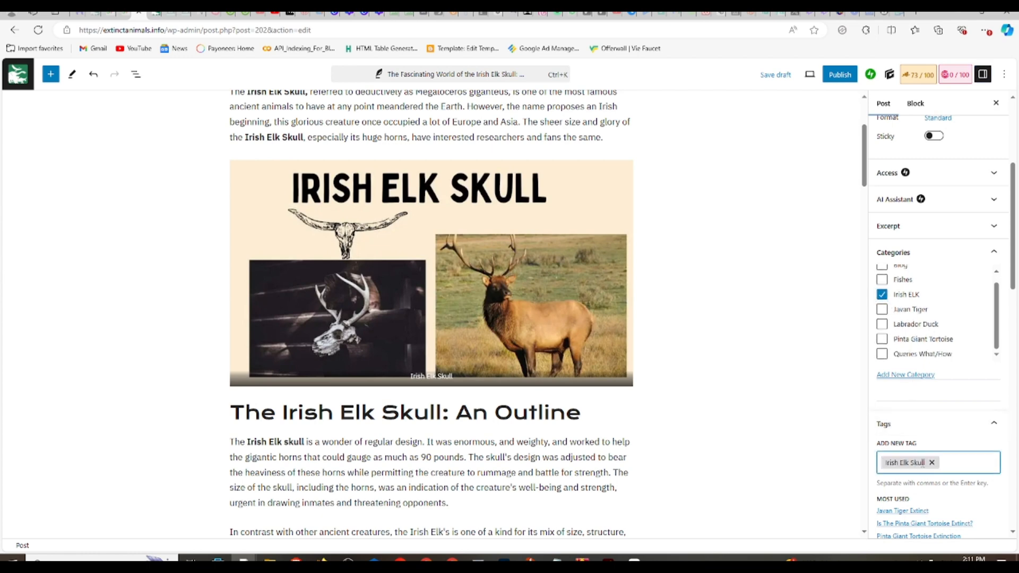
Step: Set the Irish Elk Skull image from the media library as the post's featured image
scroll(955, 335, "up", 4)
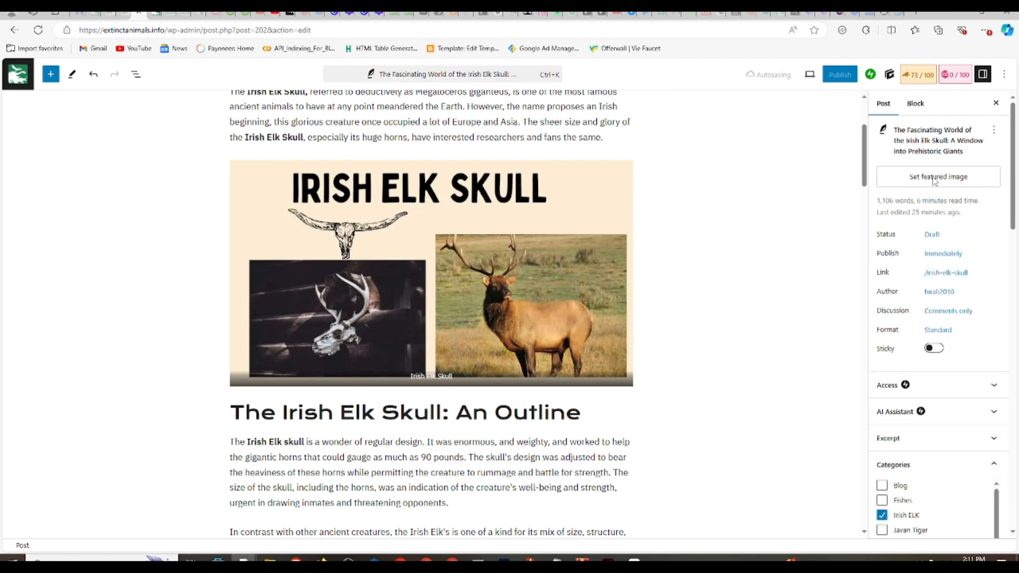
left_click(937, 181)
left_click(919, 207)
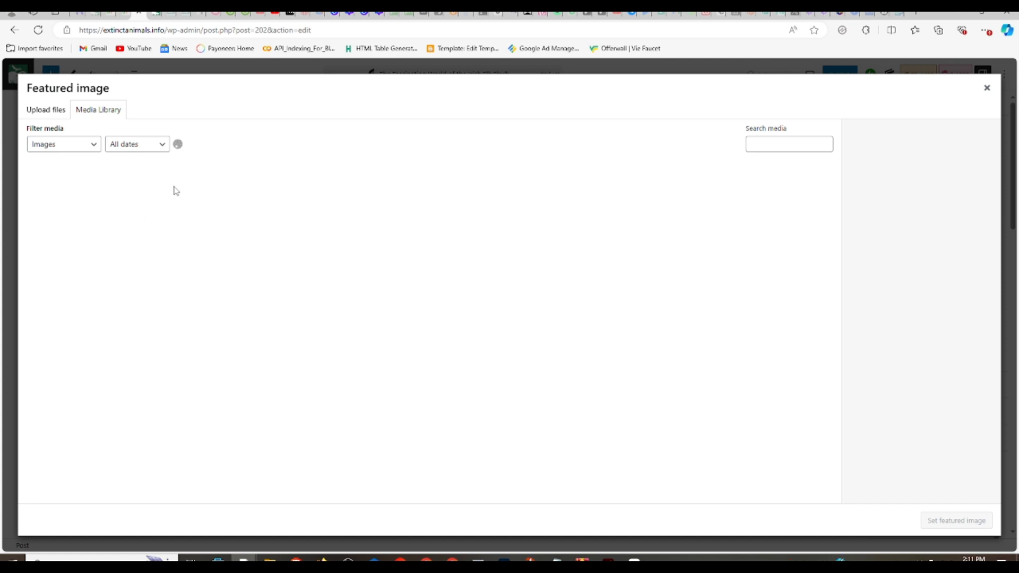
left_click(987, 88)
left_click(939, 176)
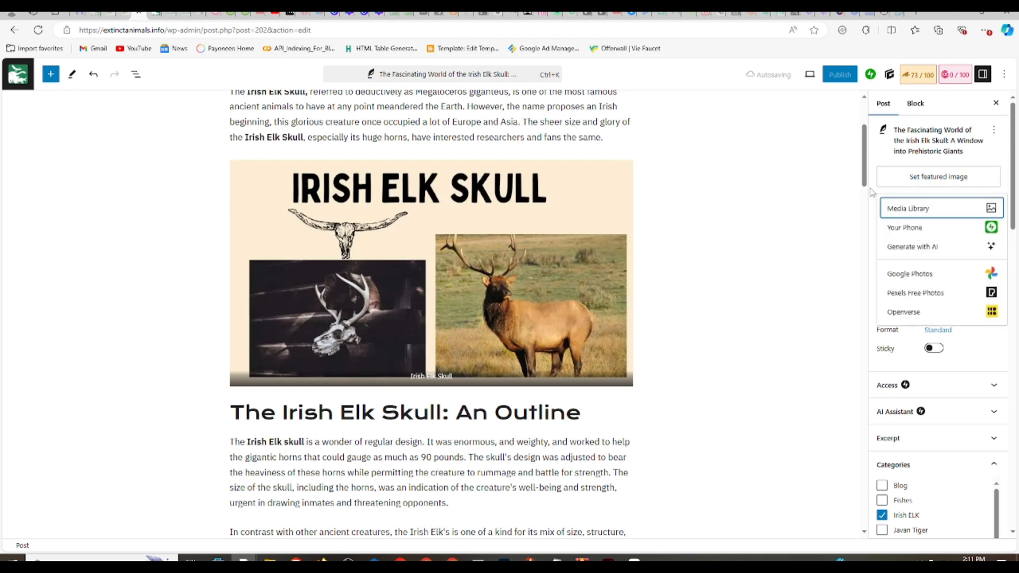
left_click(928, 209)
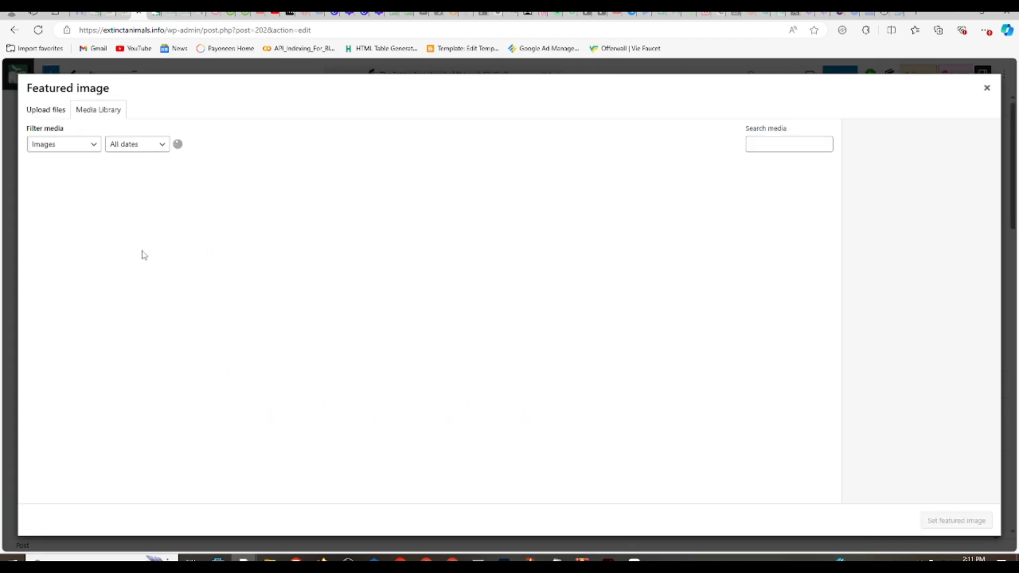
left_click(51, 111)
left_click(87, 110)
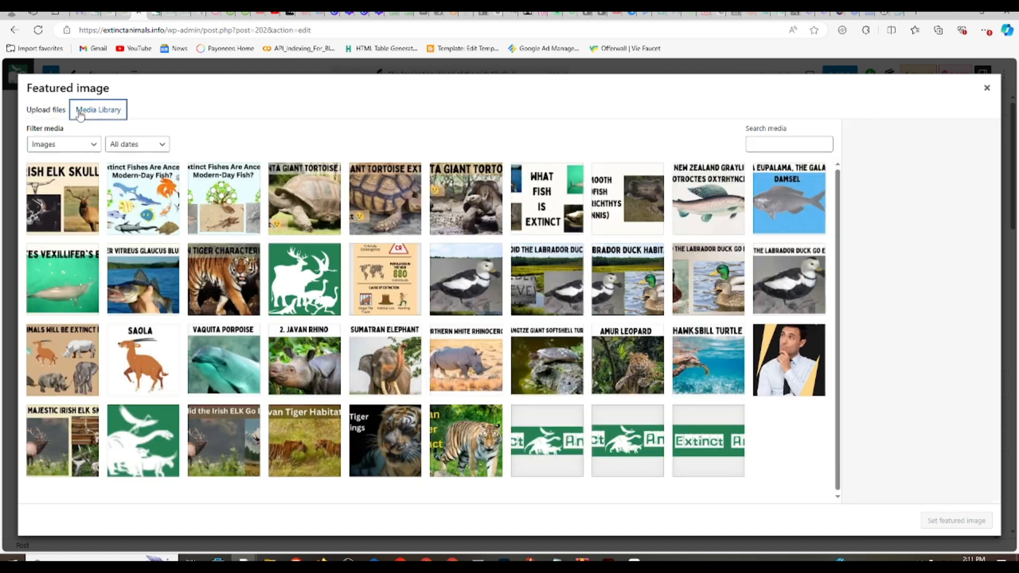
left_click(956, 519)
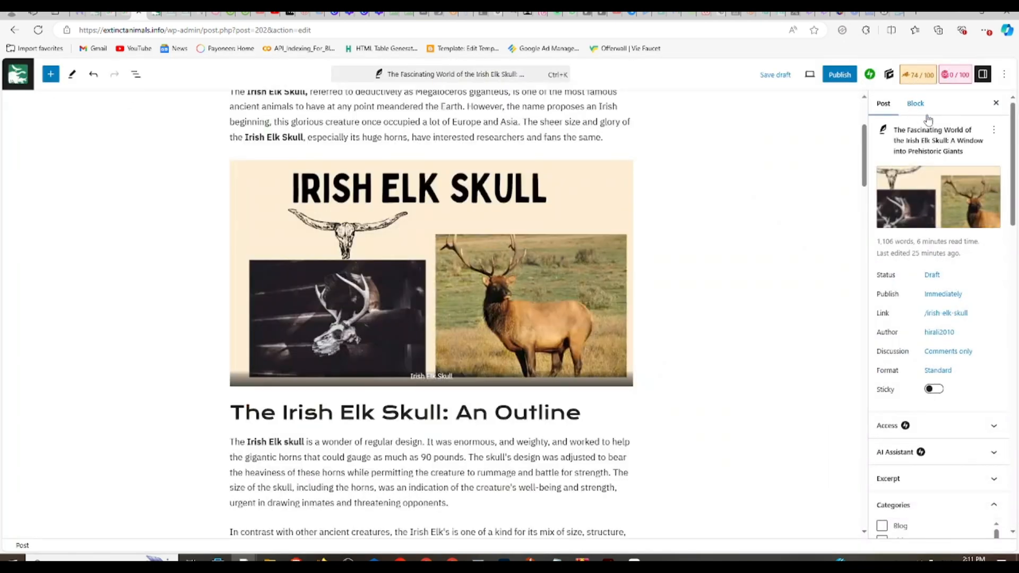
Step: Review the Rank Math Basic SEO and Additional checks along with the post's settings
left_click(927, 79)
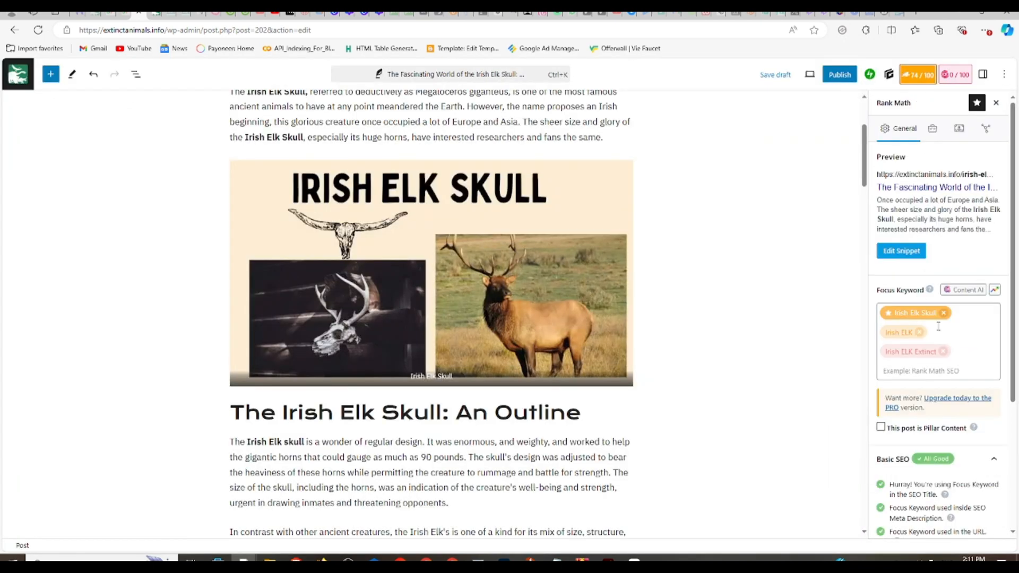
scroll(940, 261, "down", 2)
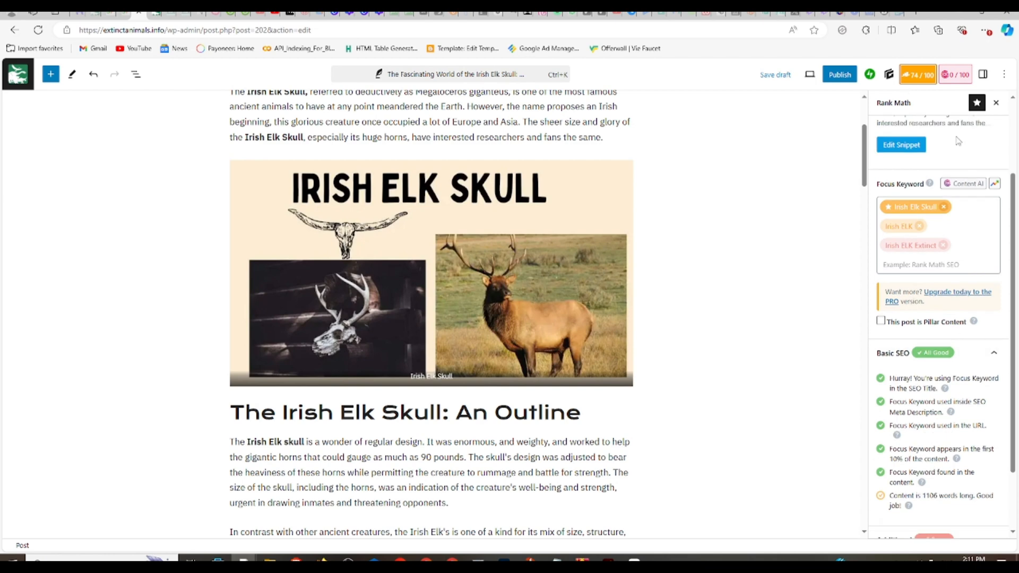
scroll(958, 141, "up", 2)
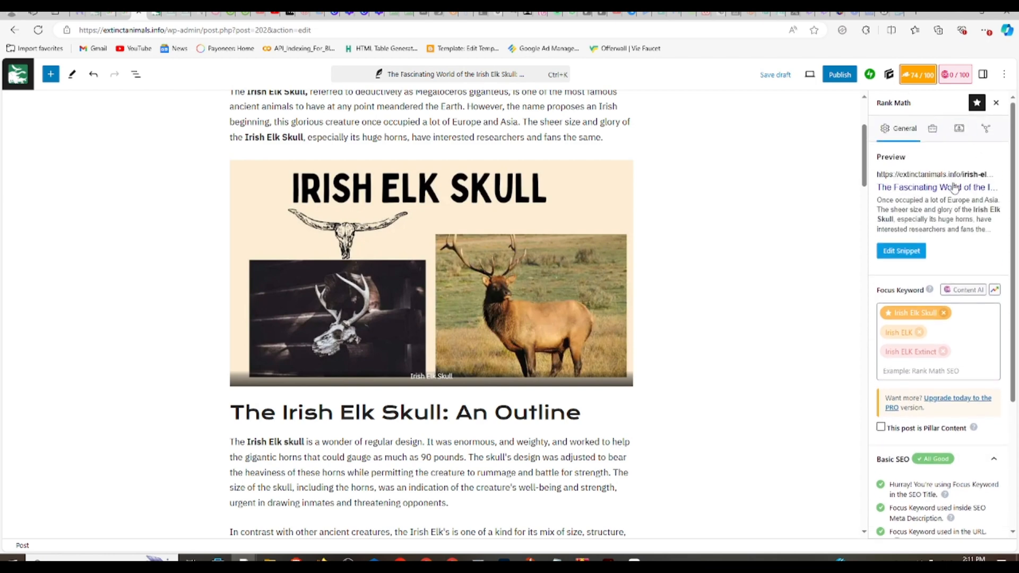
left_click(983, 74)
scroll(971, 289, "down", 2)
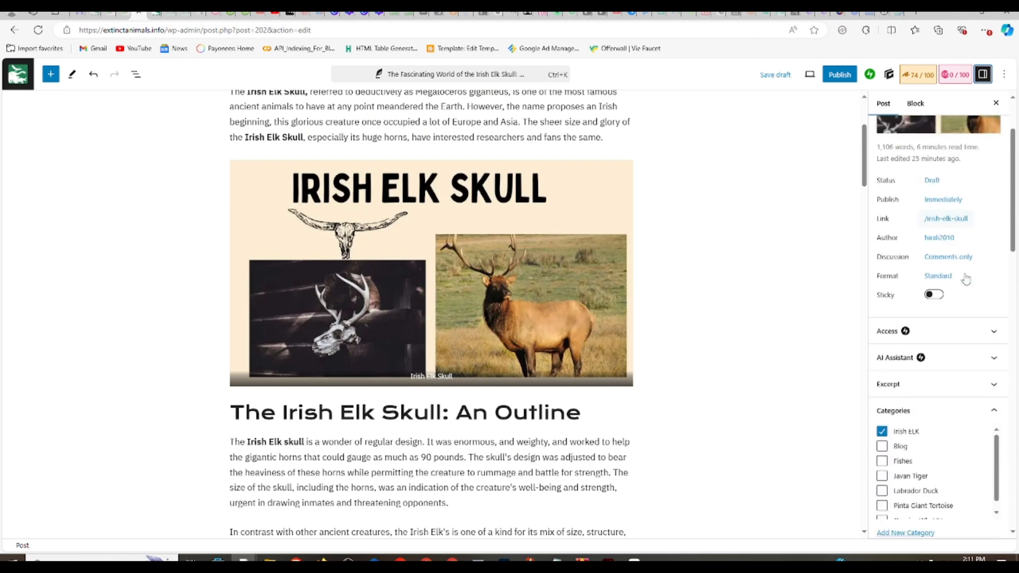
scroll(971, 289, "up", 2)
left_click(918, 75)
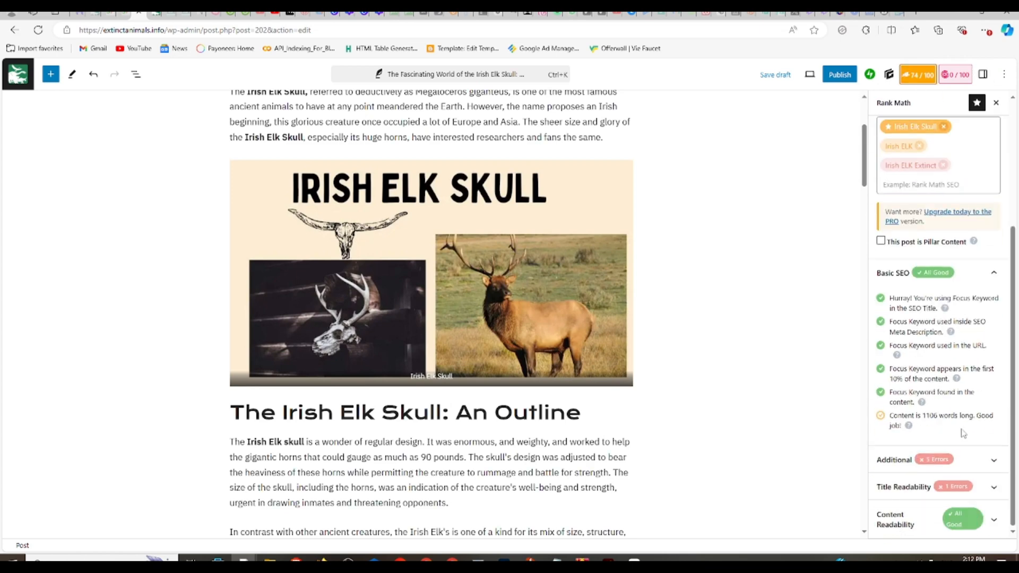
left_click(941, 467)
scroll(940, 466, "down", 4)
scroll(933, 462, "up", 5)
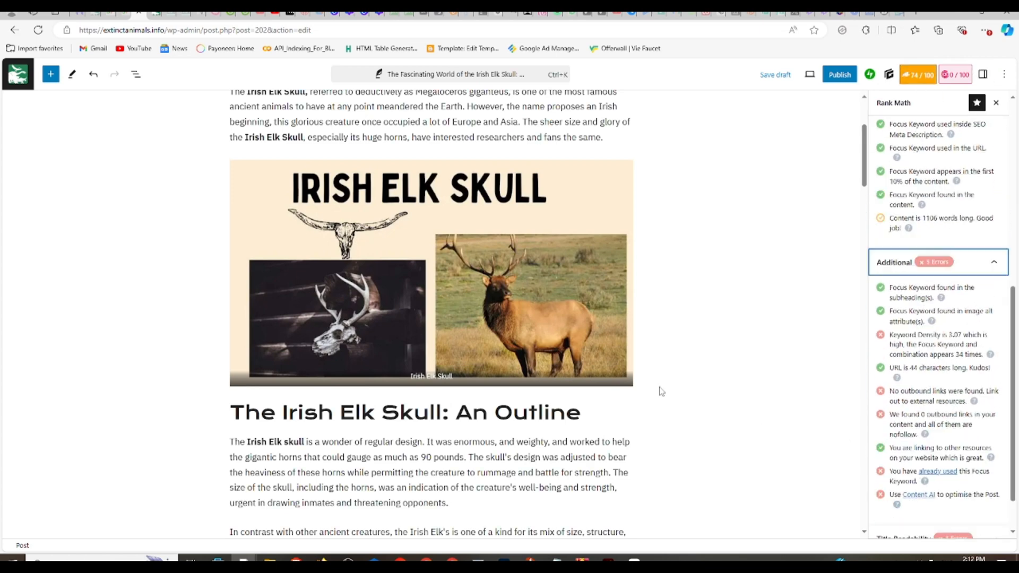
Step: Replace ": A Window into Prehistoric Giants" with 2024 so the post title reads "The Fascinating World of the Irish Elk Skull 2024"
scroll(384, 166, "up", 3)
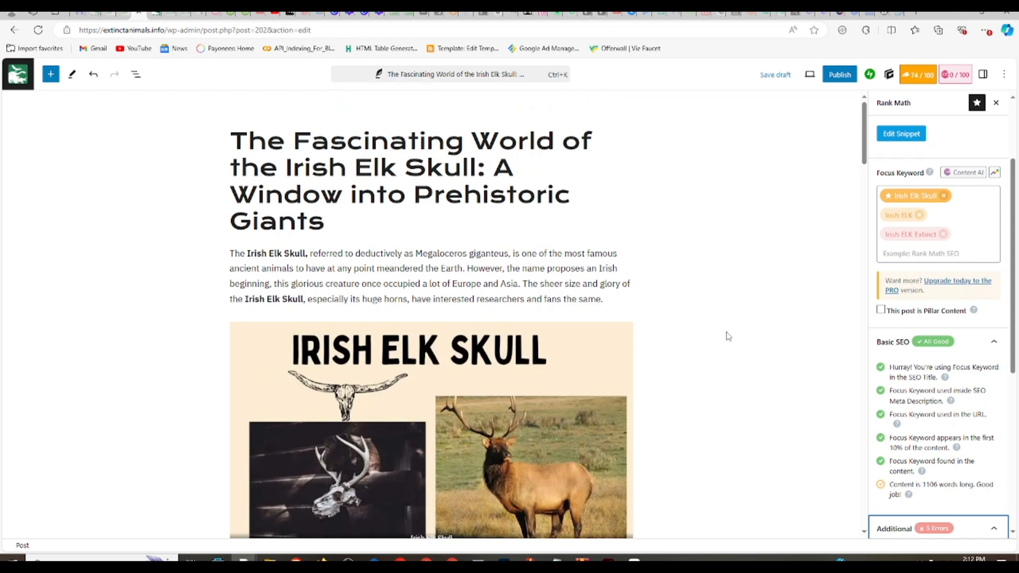
left_click_drag(492, 168, 546, 216)
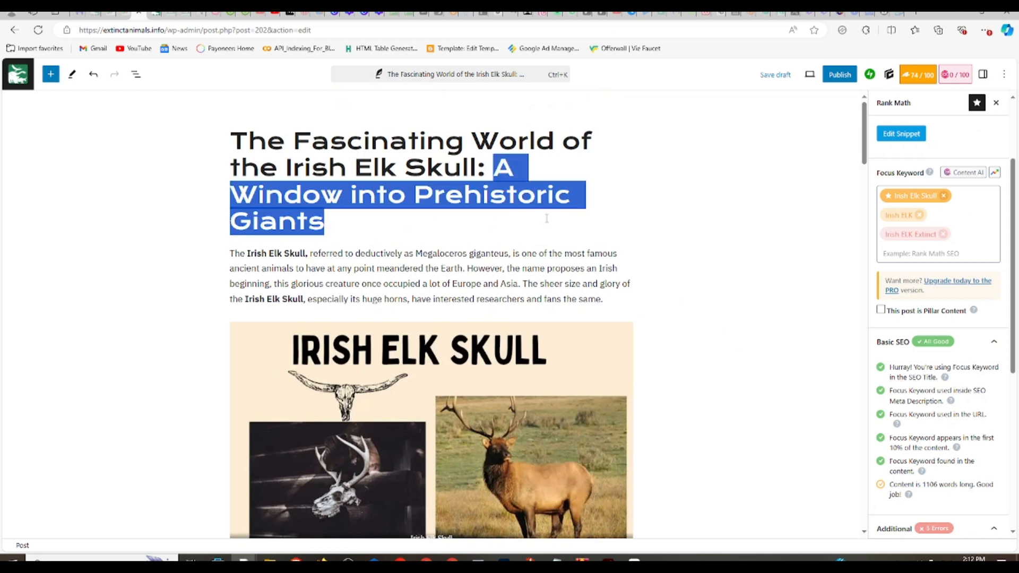
type("\\\\")
key("BackSpace")
key("BackSpace")
key("BackSpace")
key("BackSpace")
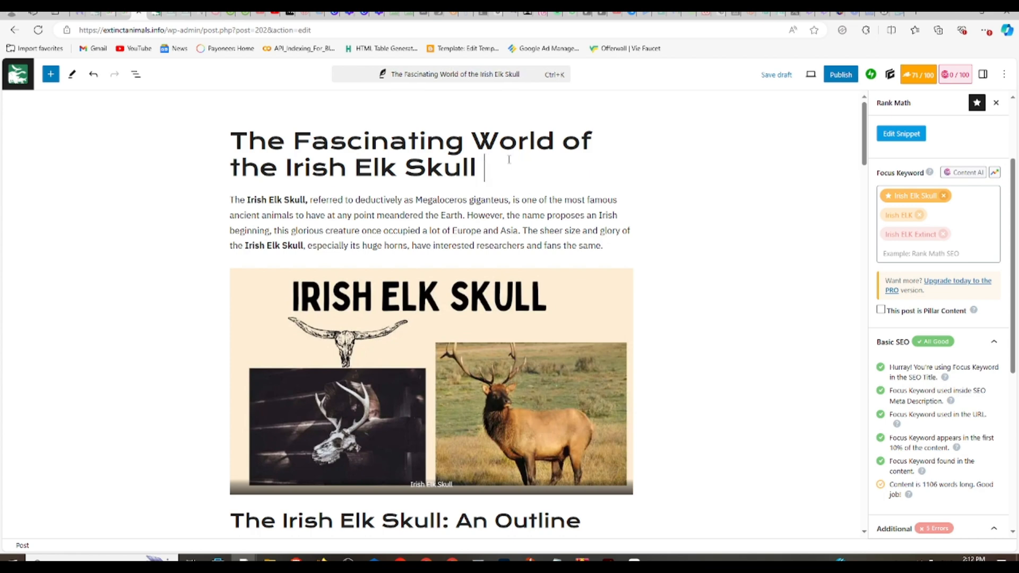
type("2024")
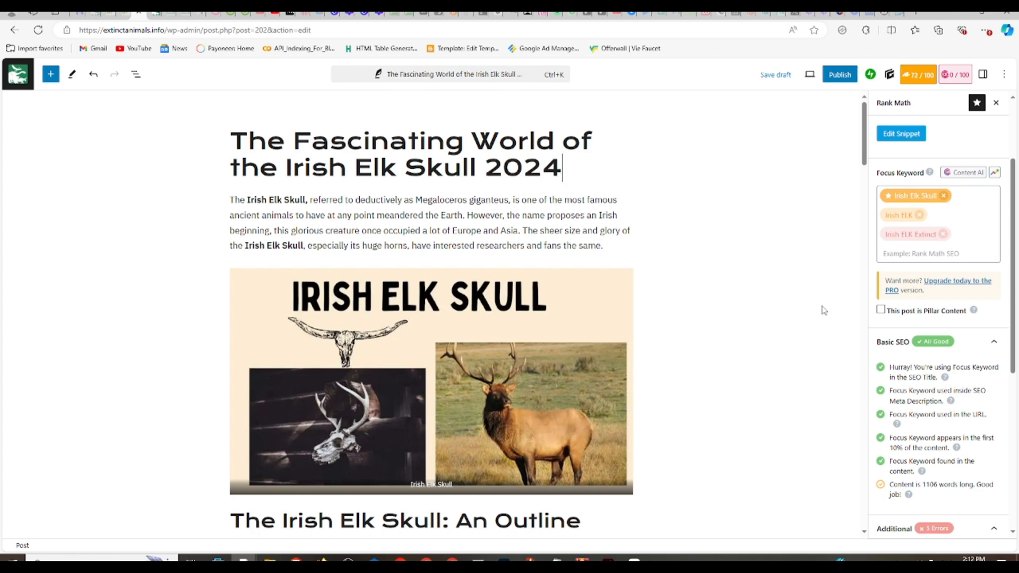
Step: Examine the Additional, Title Readability and Content Readability checks in Rank Math against the keyword in the post title
scroll(926, 351, "down", 6)
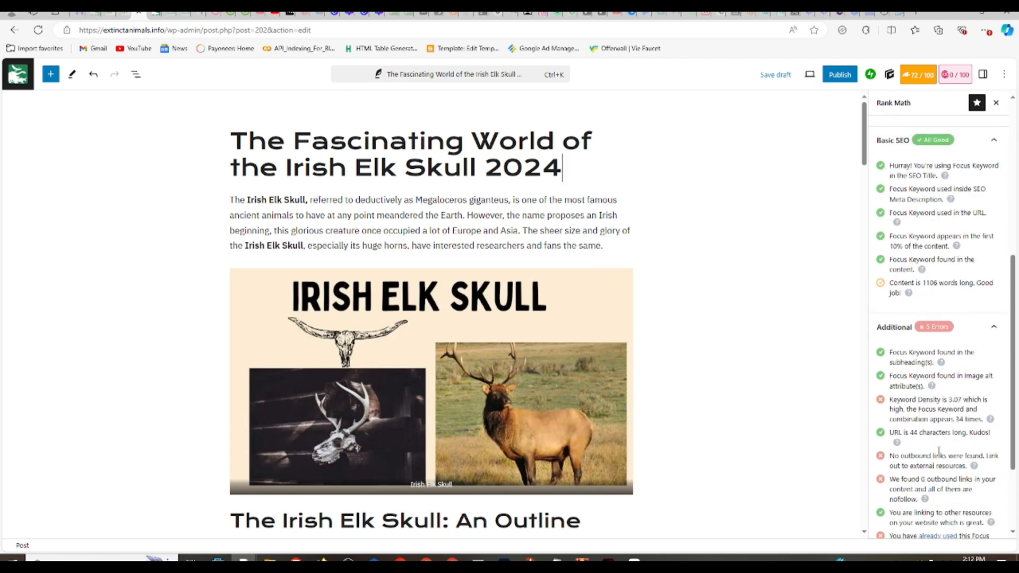
left_click(900, 495)
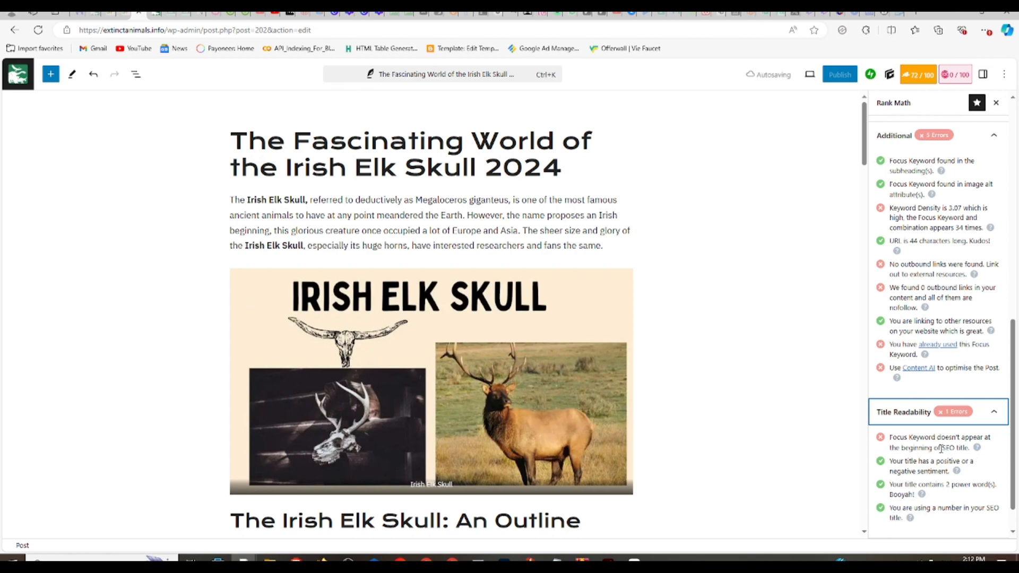
scroll(998, 355, "up", 10)
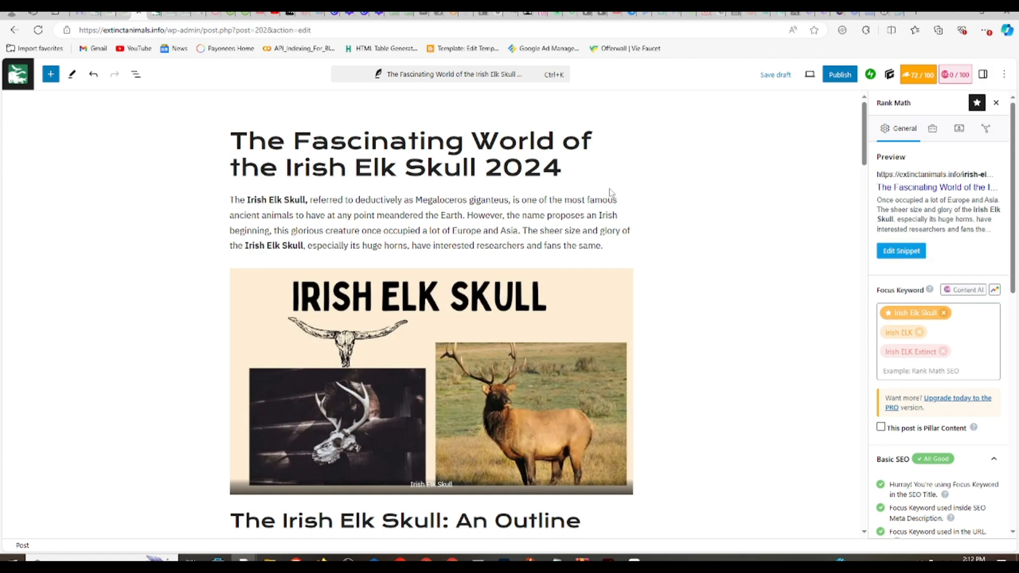
left_click_drag(285, 162, 476, 169)
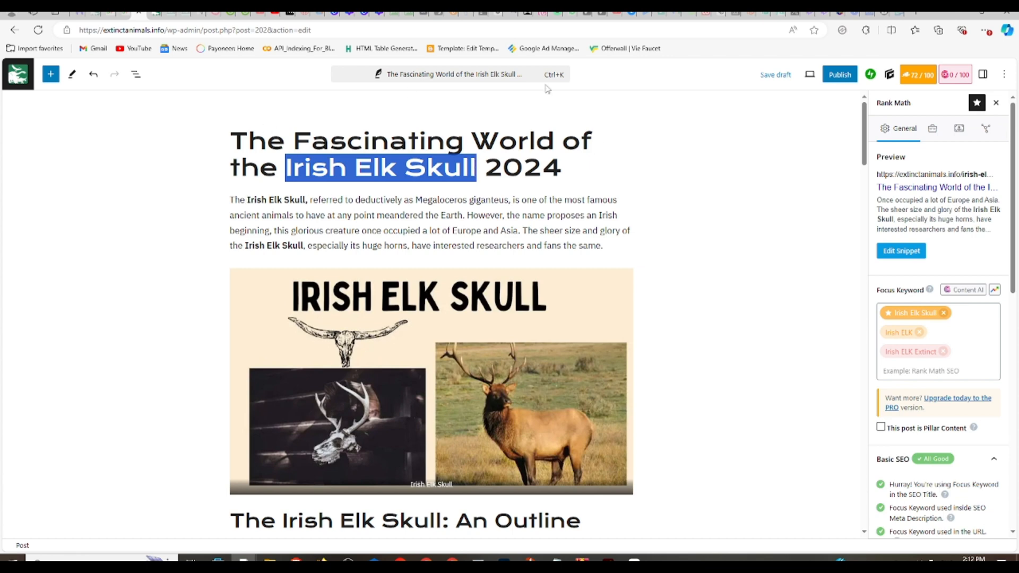
scroll(973, 433, "down", 8)
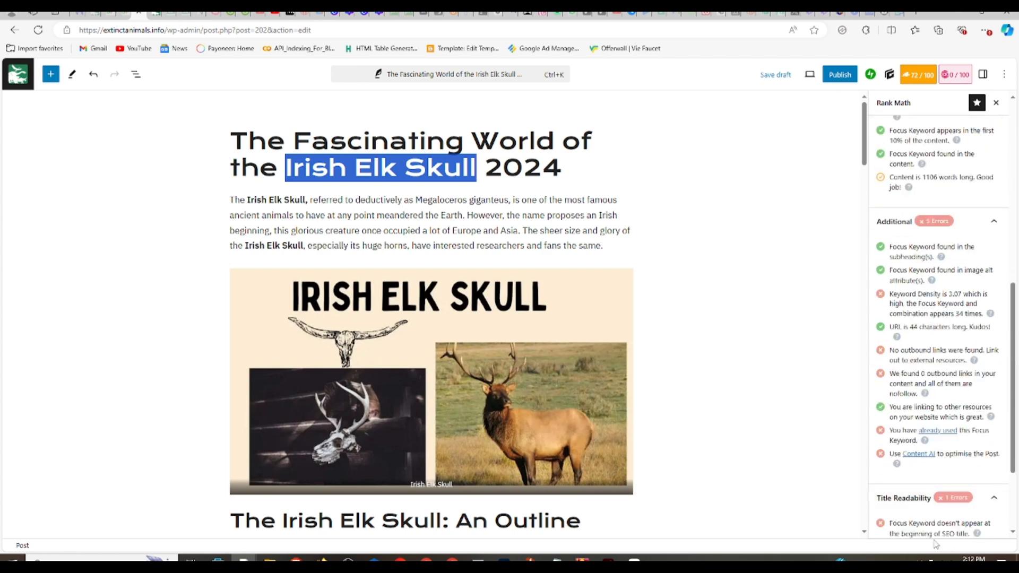
scroll(929, 372, "down", 3)
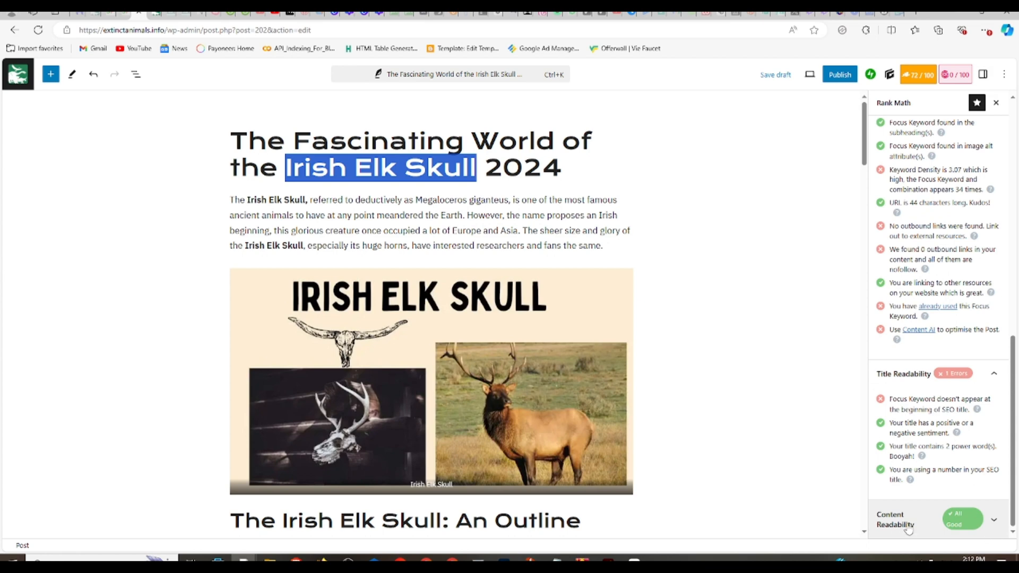
left_click(886, 519)
scroll(924, 435, "up", 1)
scroll(922, 436, "up", 2)
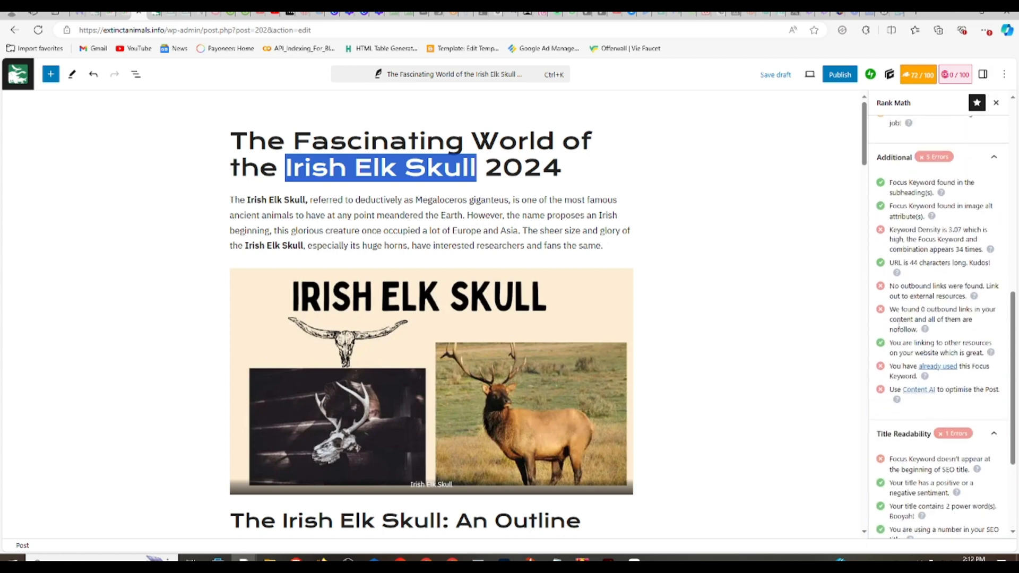